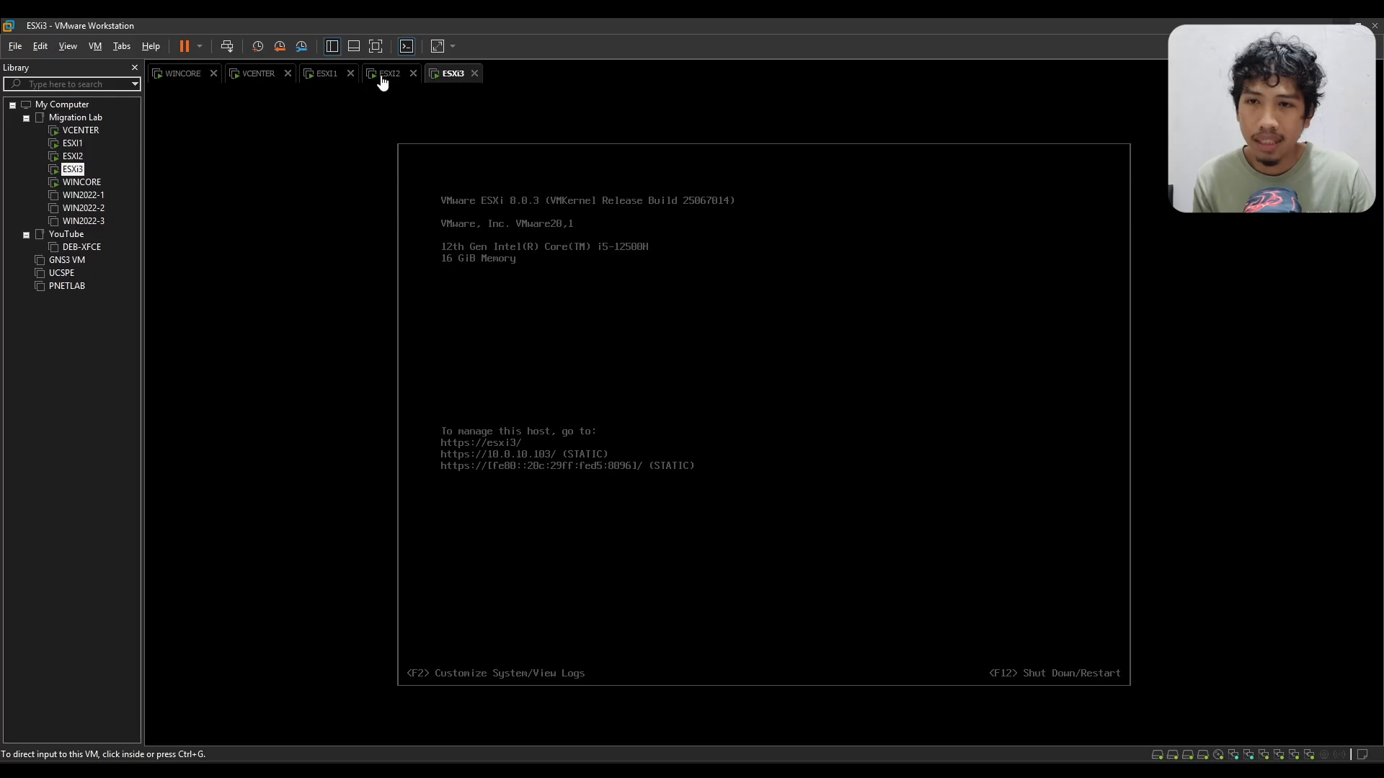
Step: Inspect the hardware settings of the ESXI1 virtual machine, including Hard Disk 3 (SCSI) and the NVMe hard disk
{"action": "left_click", "coordinate": [328, 75]}
{"action": "left_click", "coordinate": [397, 77]}
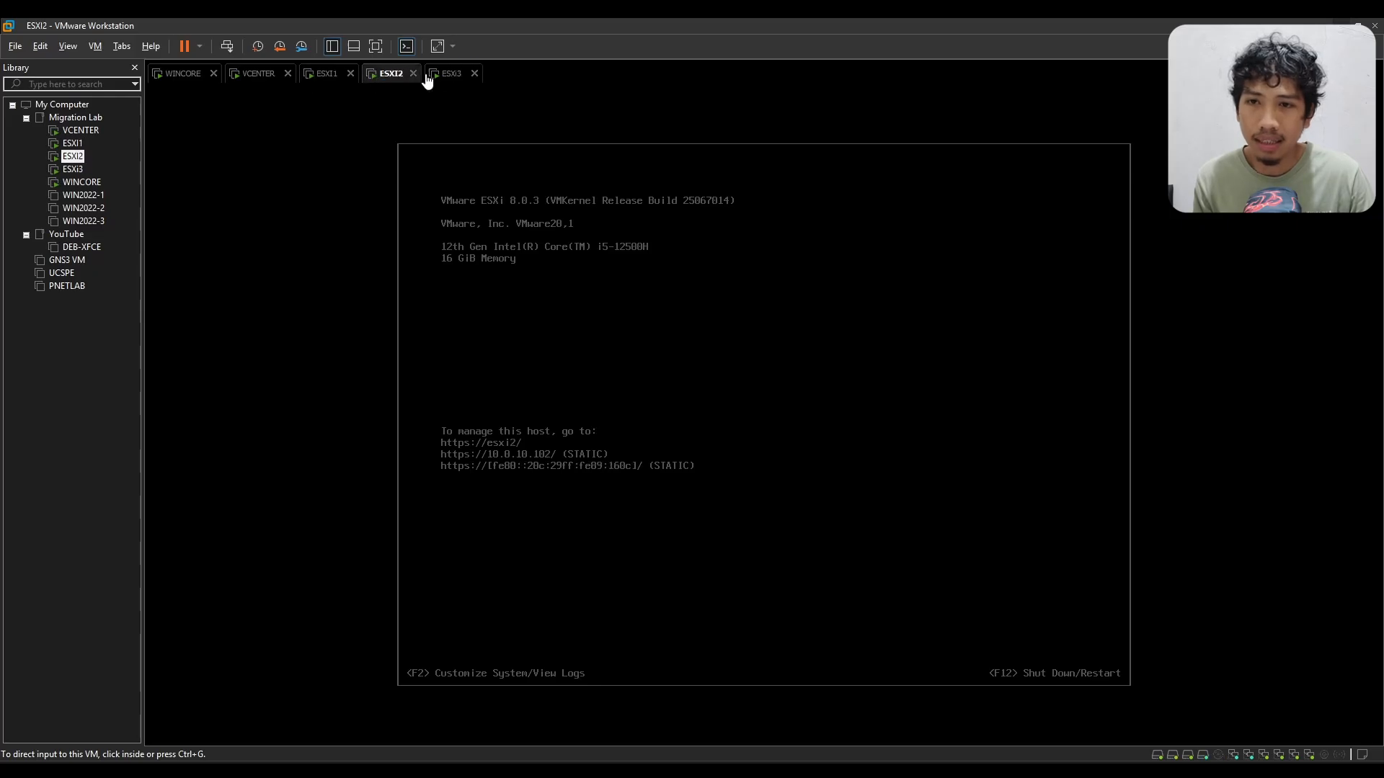
{"action": "right_click", "coordinate": [322, 71]}
{"action": "left_click", "coordinate": [359, 272]}
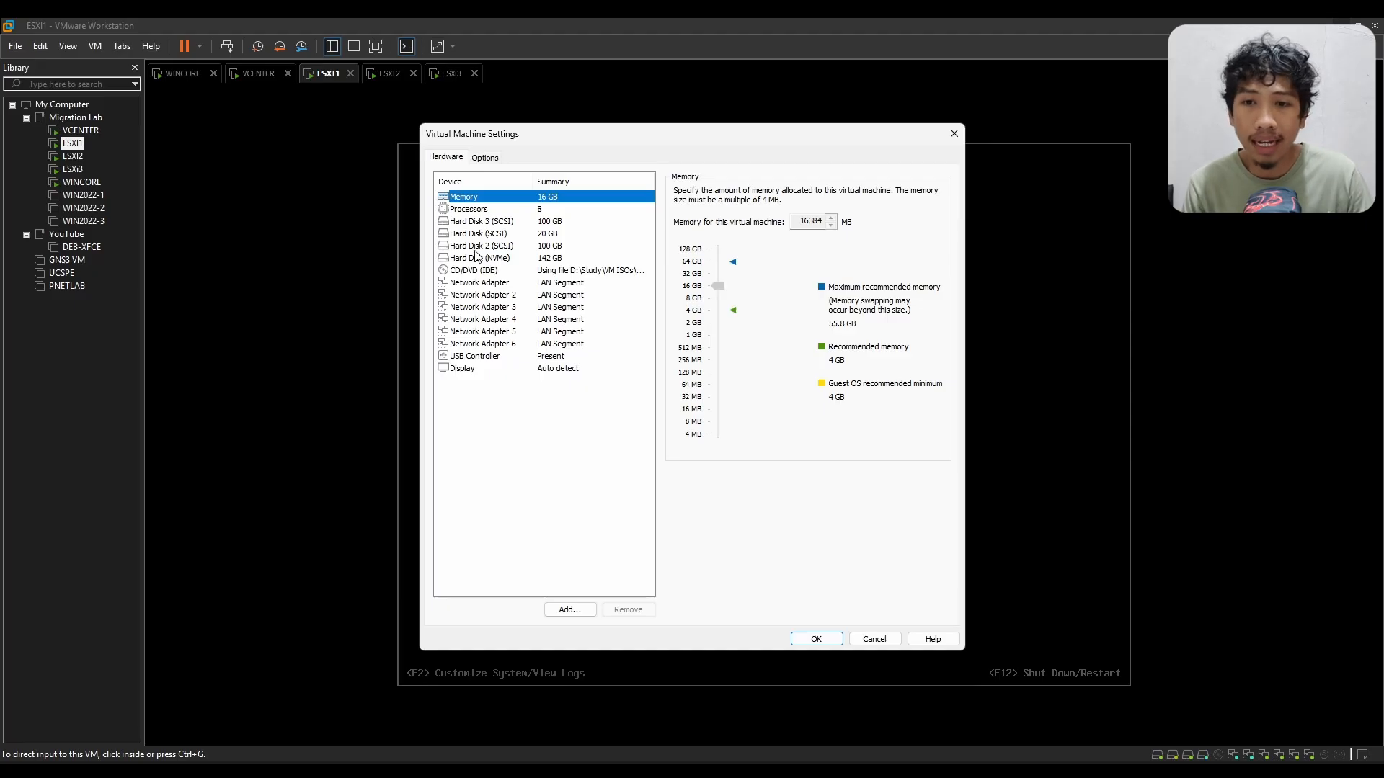
{"action": "left_click", "coordinate": [509, 224]}
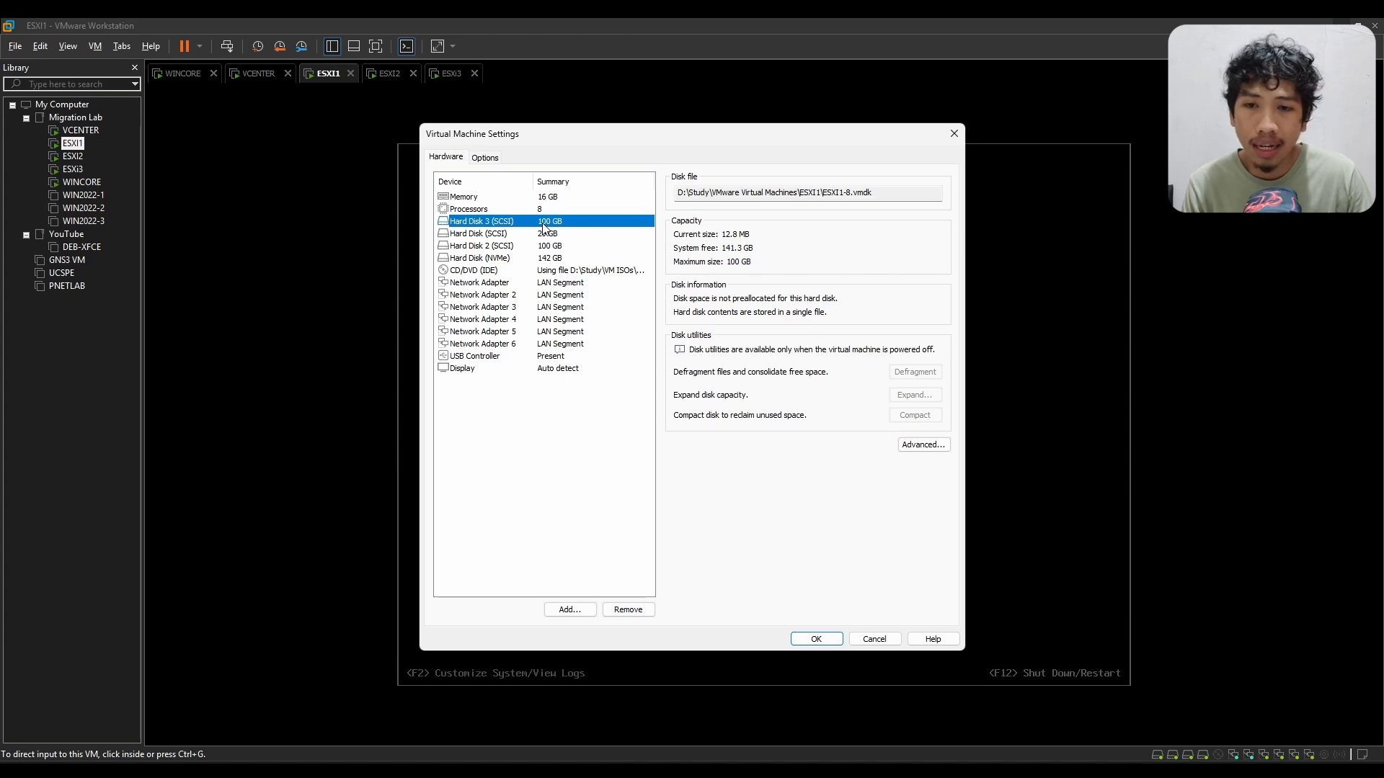
{"action": "left_click", "coordinate": [492, 260]}
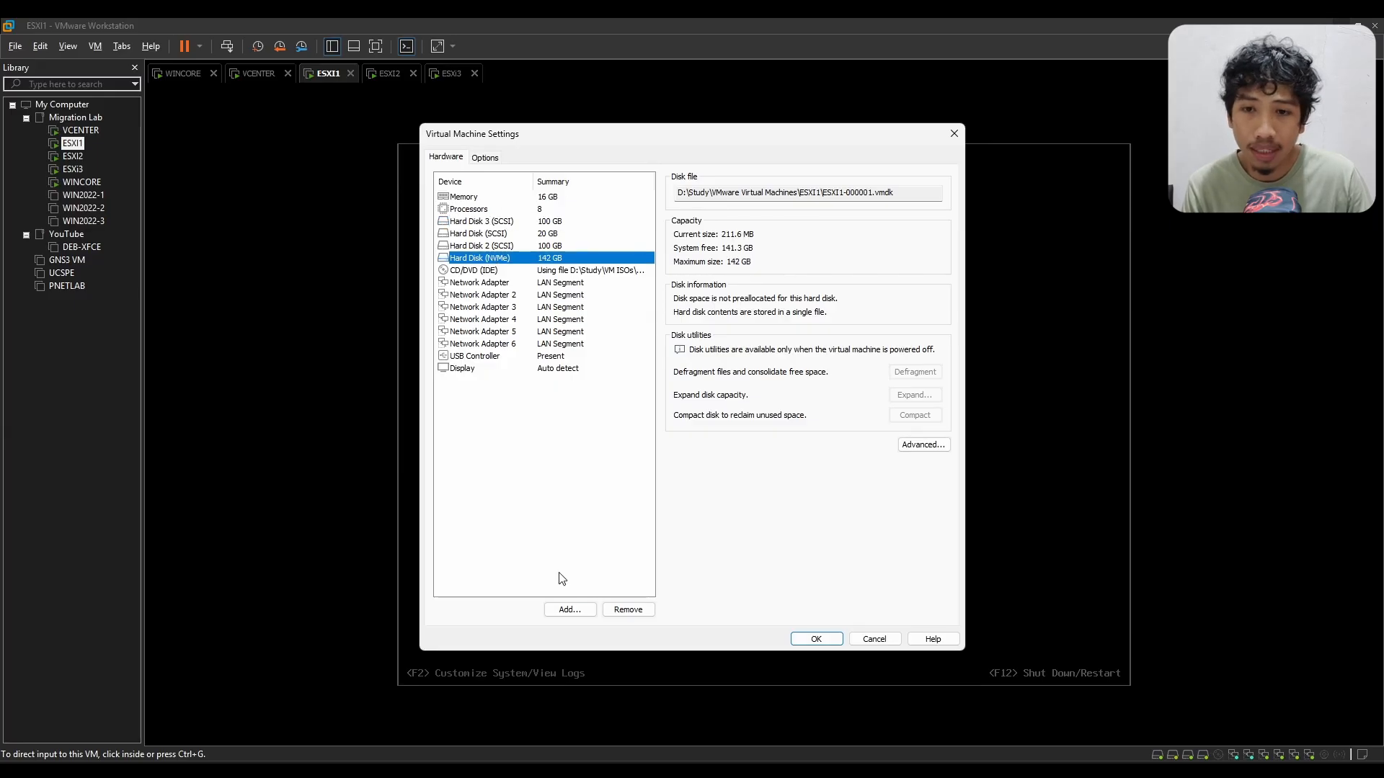
{"action": "left_click", "coordinate": [520, 209]}
{"action": "left_click", "coordinate": [526, 221]}
Step: Check which virtual disk types are offered when adding a hard disk to ESXI1, and close its settings without saving
{"action": "left_click", "coordinate": [590, 609]}
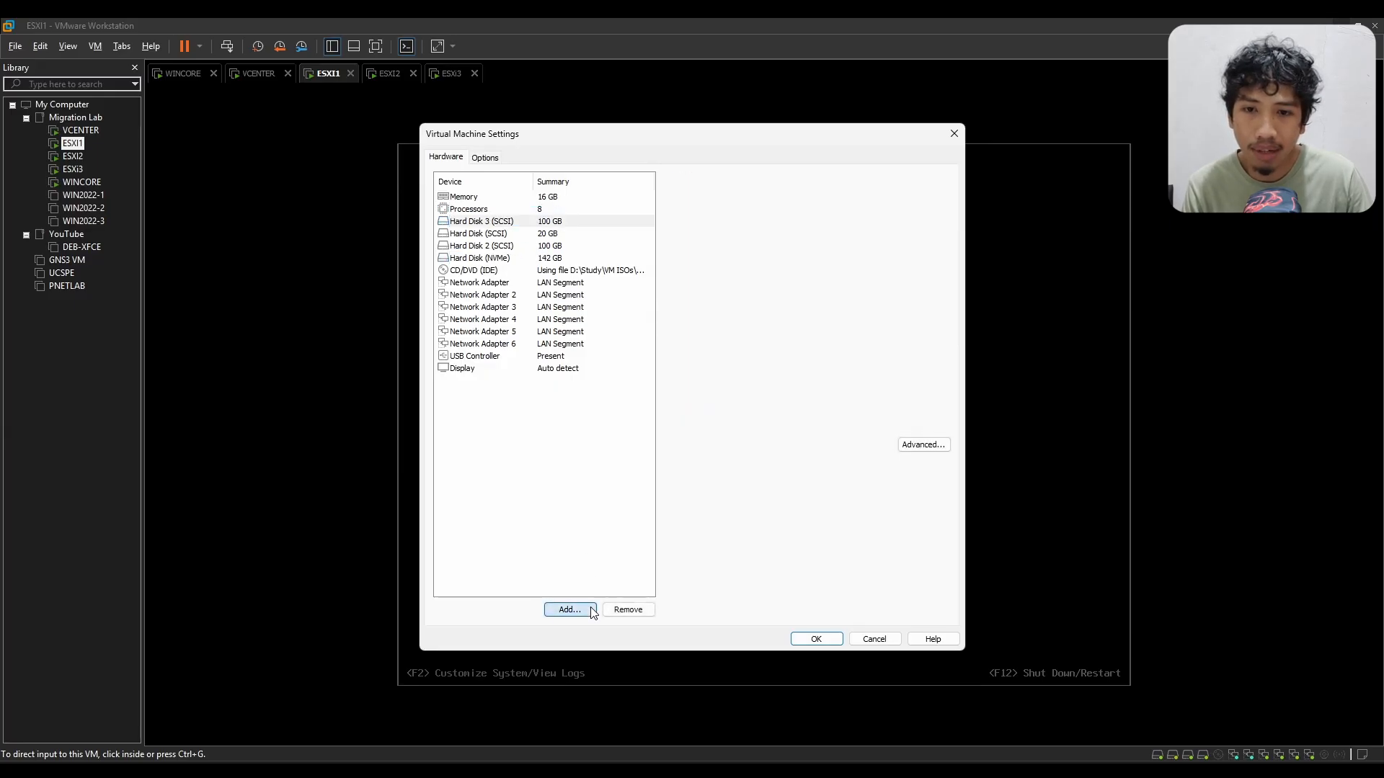
{"action": "left_click", "coordinate": [761, 535]}
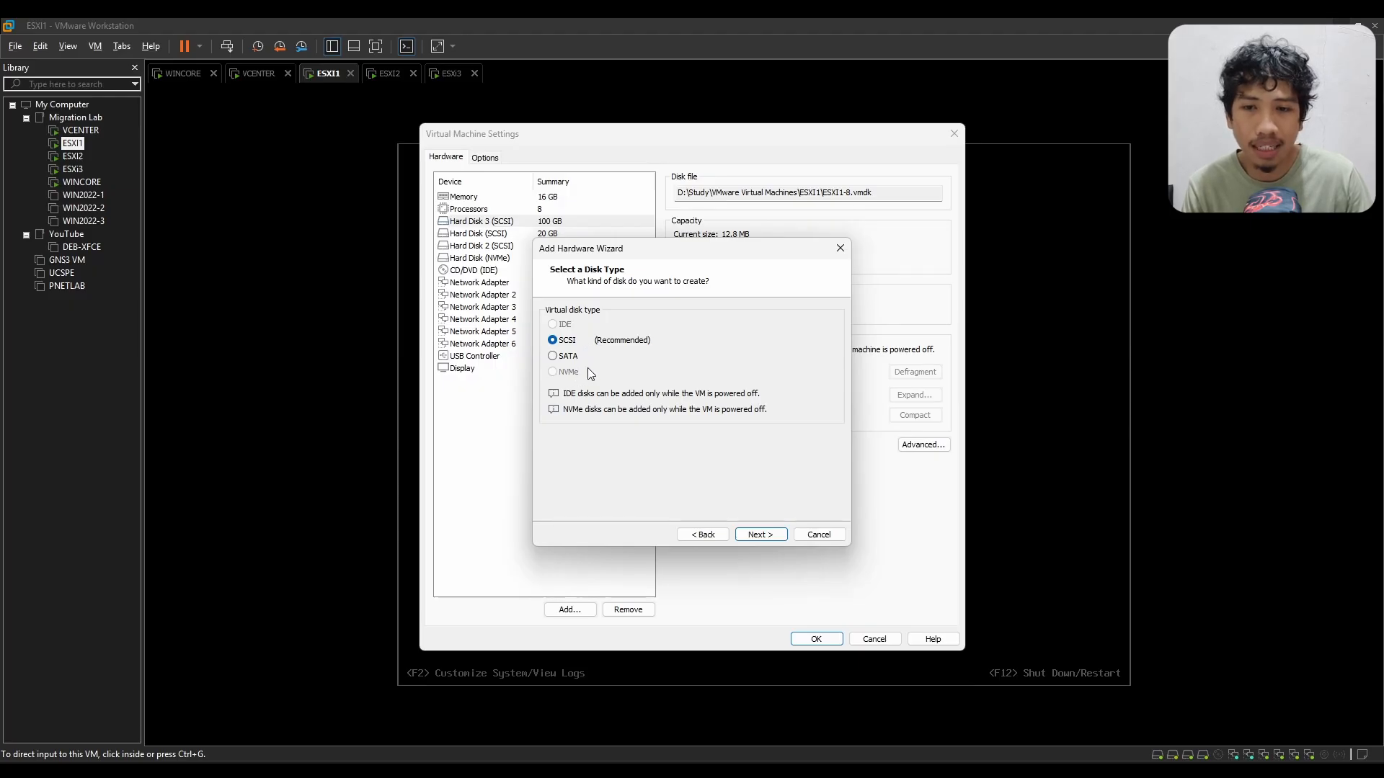
{"action": "left_click", "coordinate": [572, 357]}
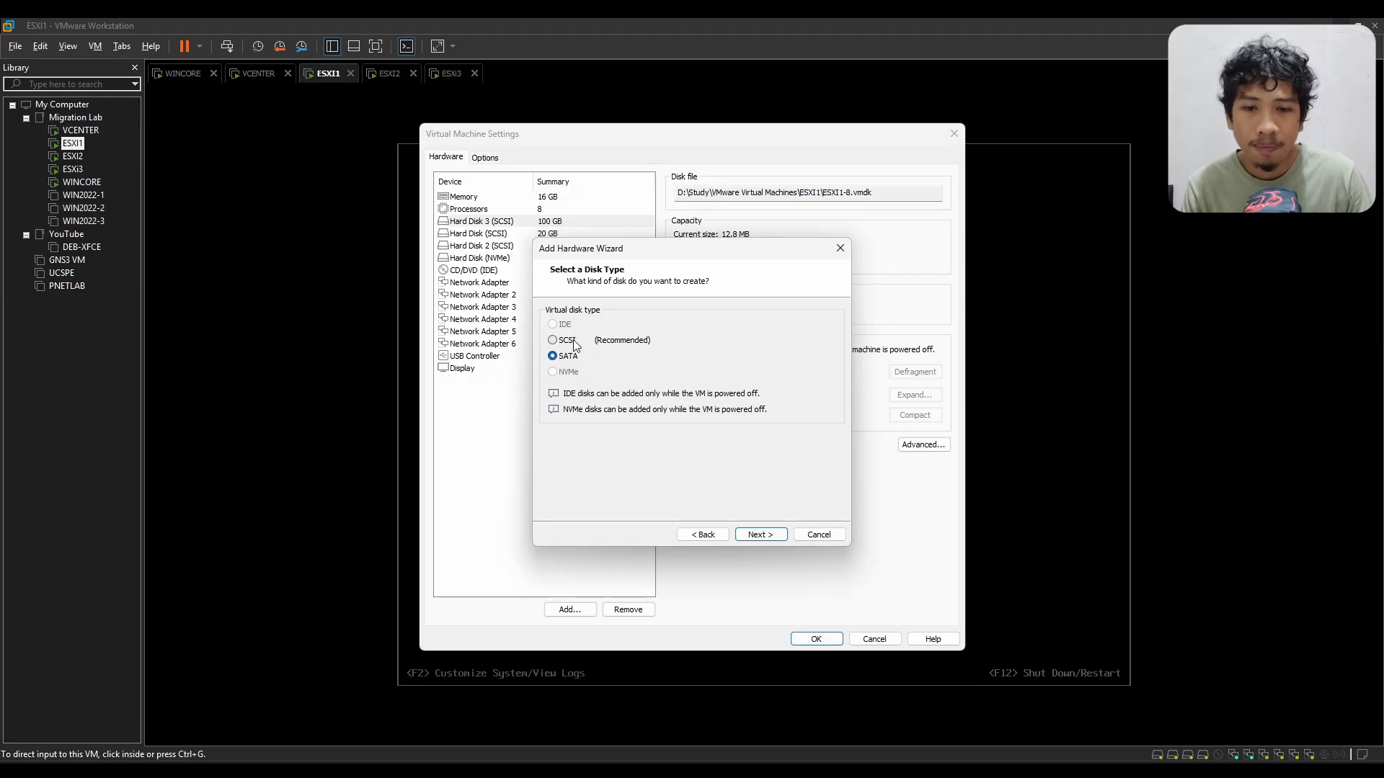
{"action": "left_click", "coordinate": [819, 535]}
{"action": "left_click", "coordinate": [878, 639]}
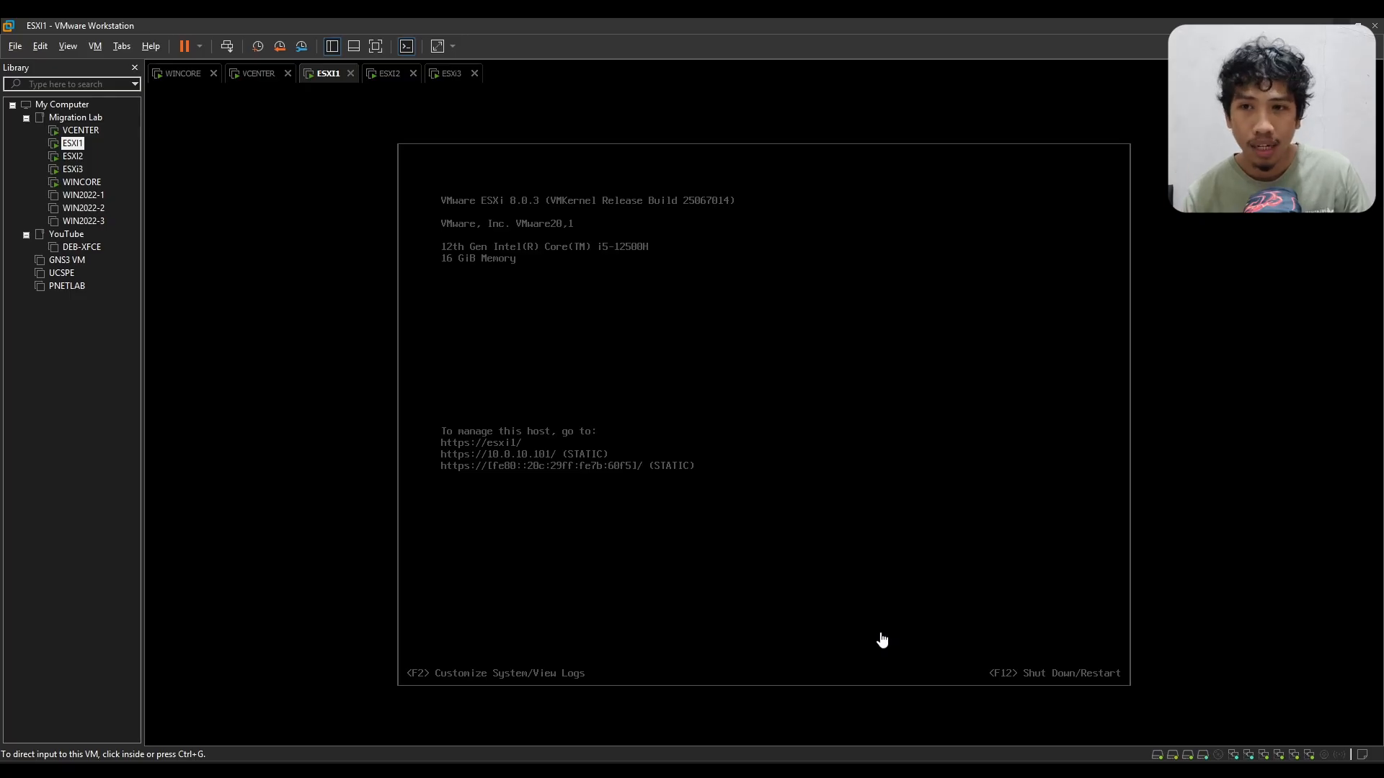
Step: View the VCENTER console and switch to the WINCORE virtual machine
{"action": "left_click", "coordinate": [271, 74]}
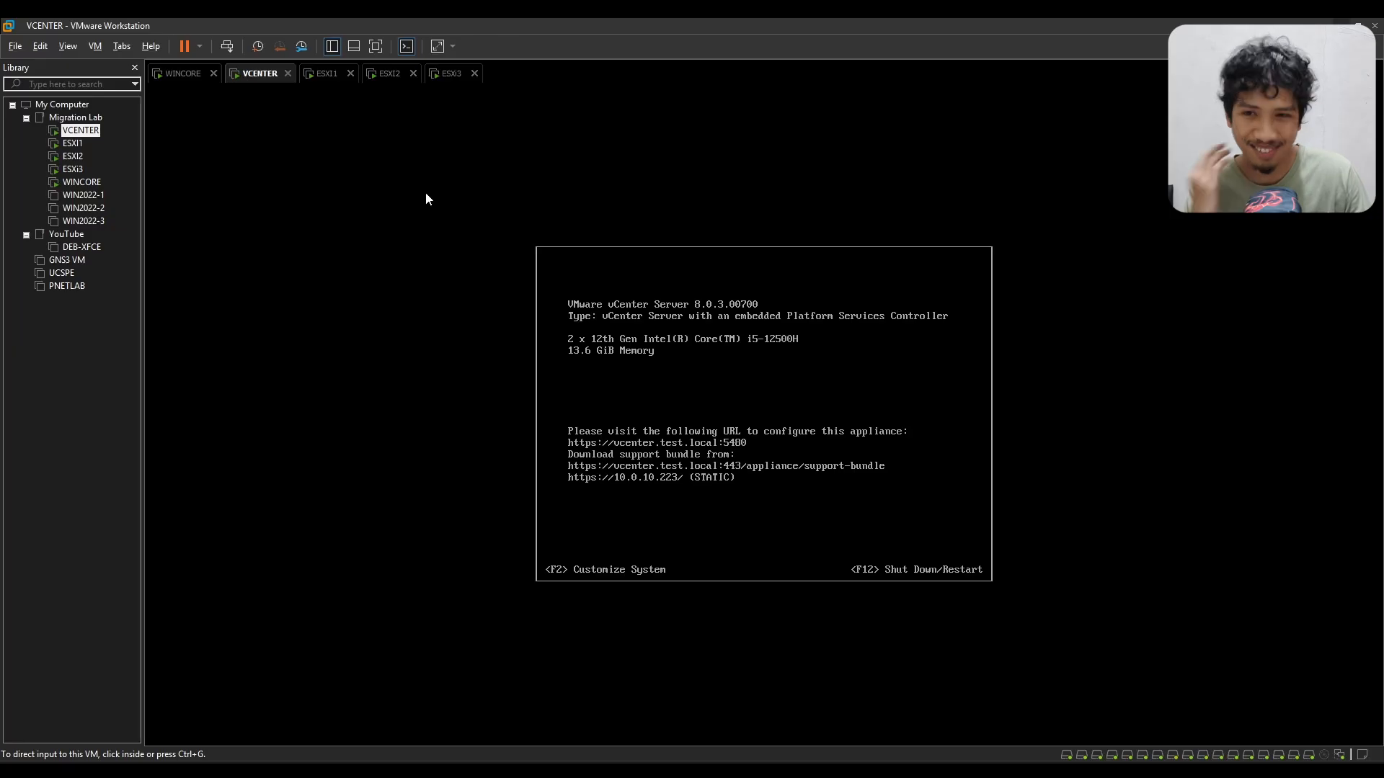
{"action": "left_click", "coordinate": [195, 84]}
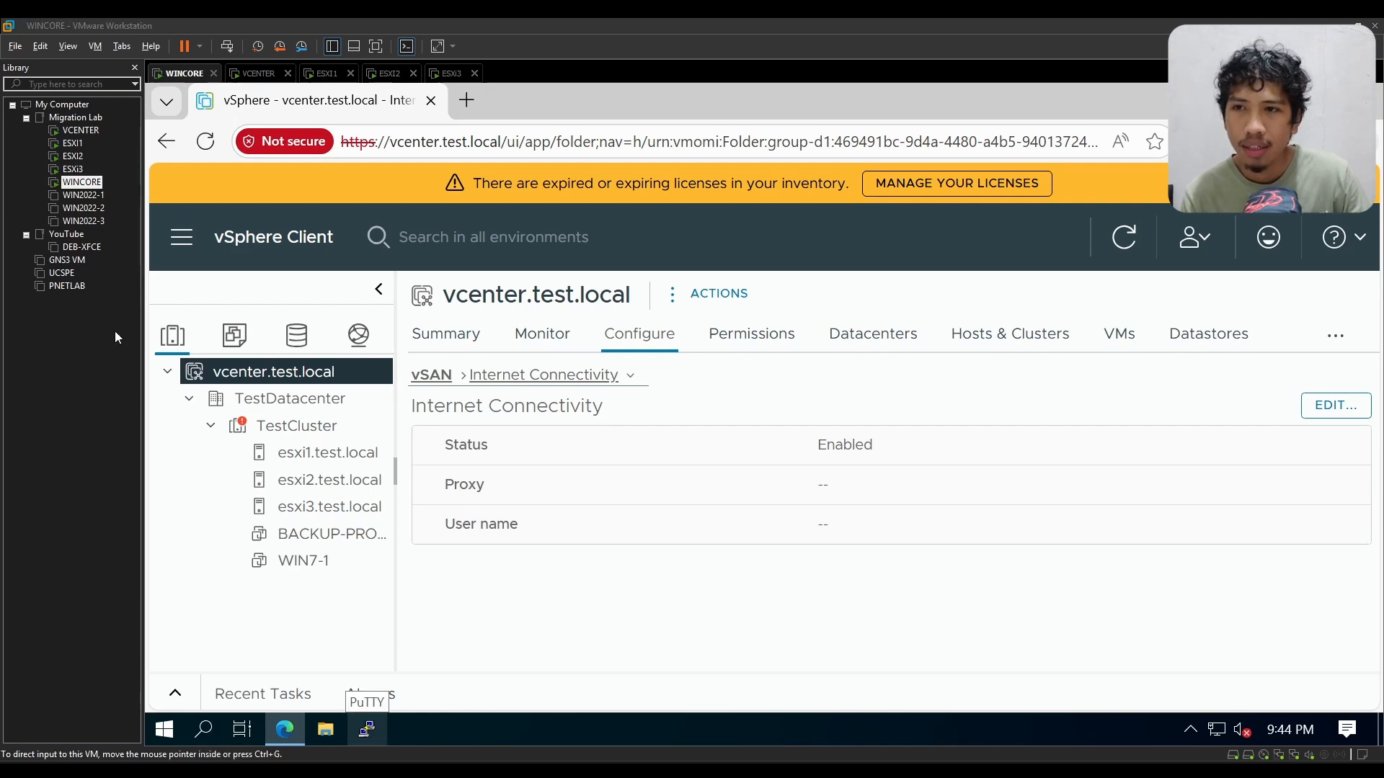
Step: Try to open VMware-vSAN-File-Services-Appliance-8.0.1.1000-21495797_OVF10.ovf from the VMware folder in Downloads
{"action": "left_click", "coordinate": [16, 47]}
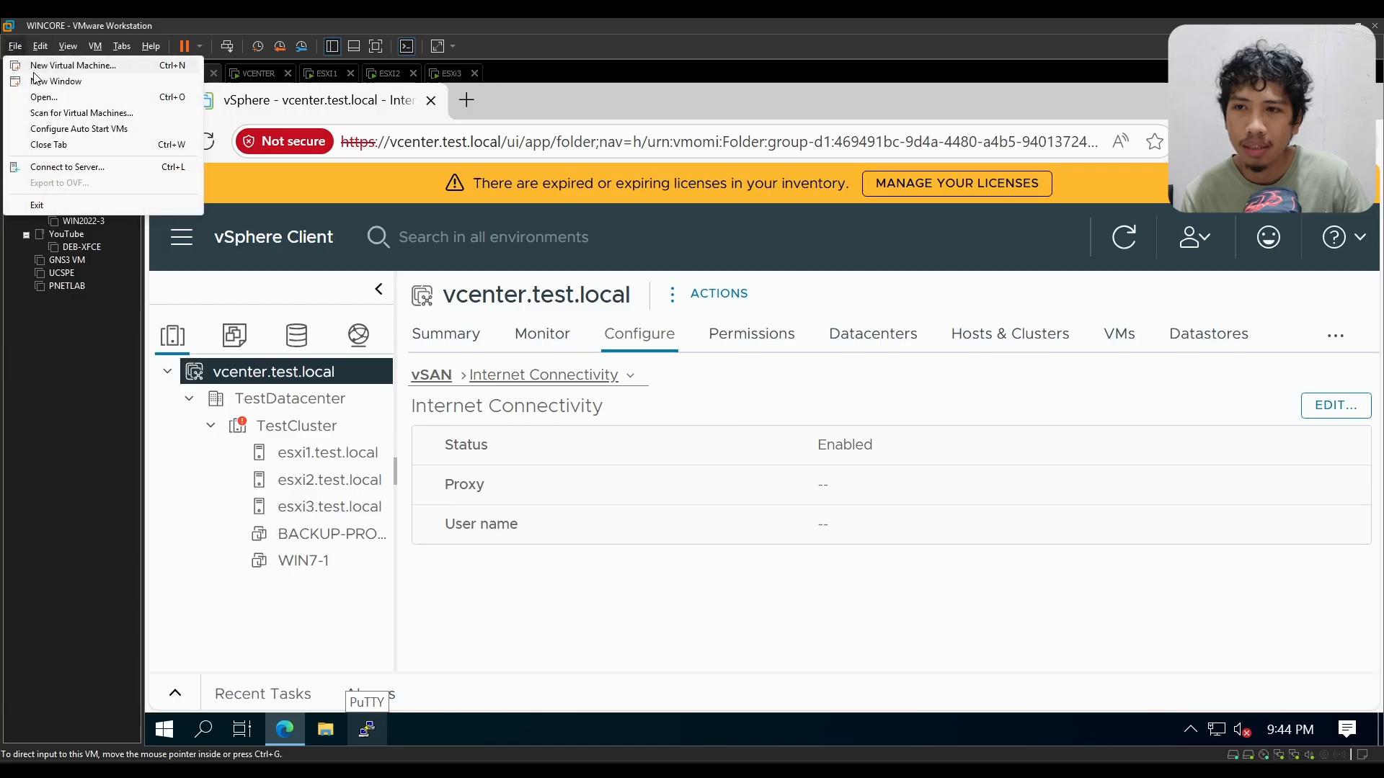
{"action": "left_click", "coordinate": [47, 96]}
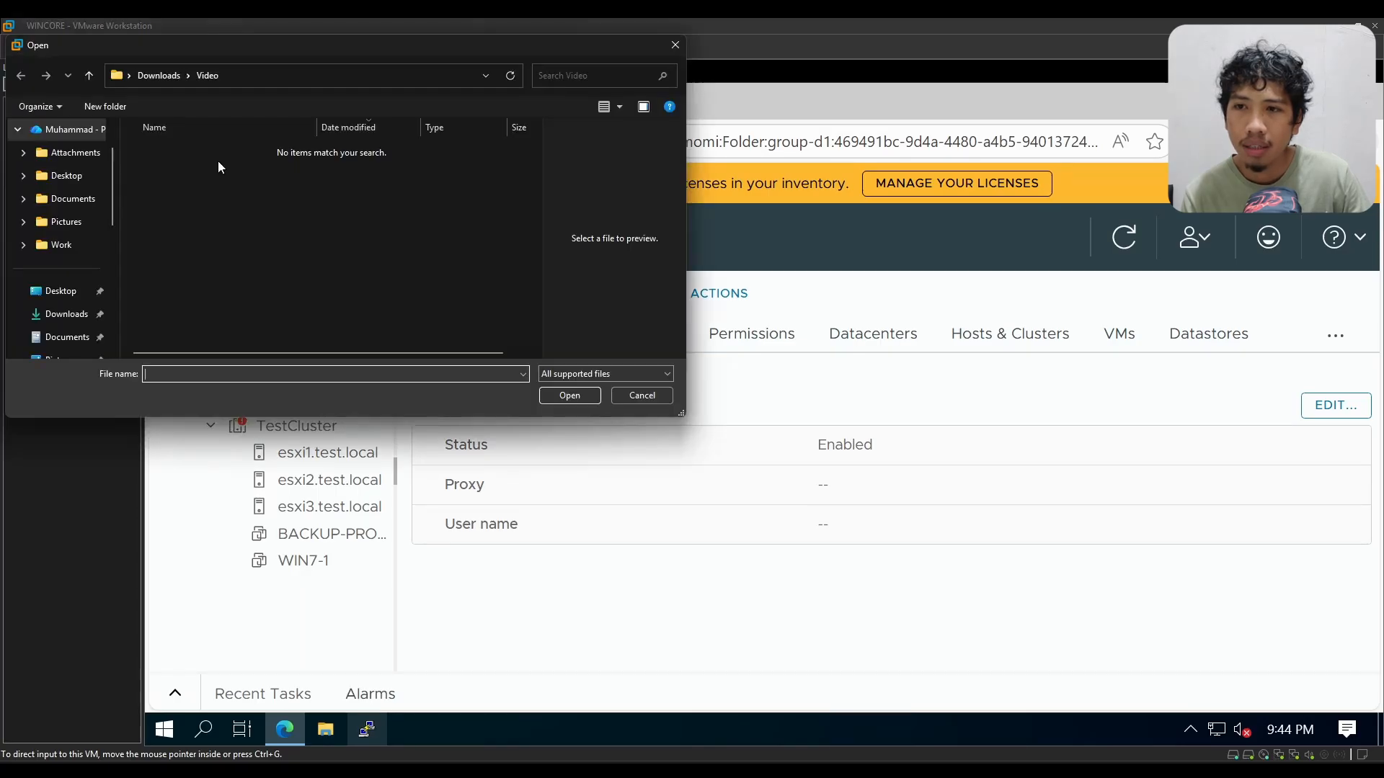
{"action": "left_click", "coordinate": [66, 313]}
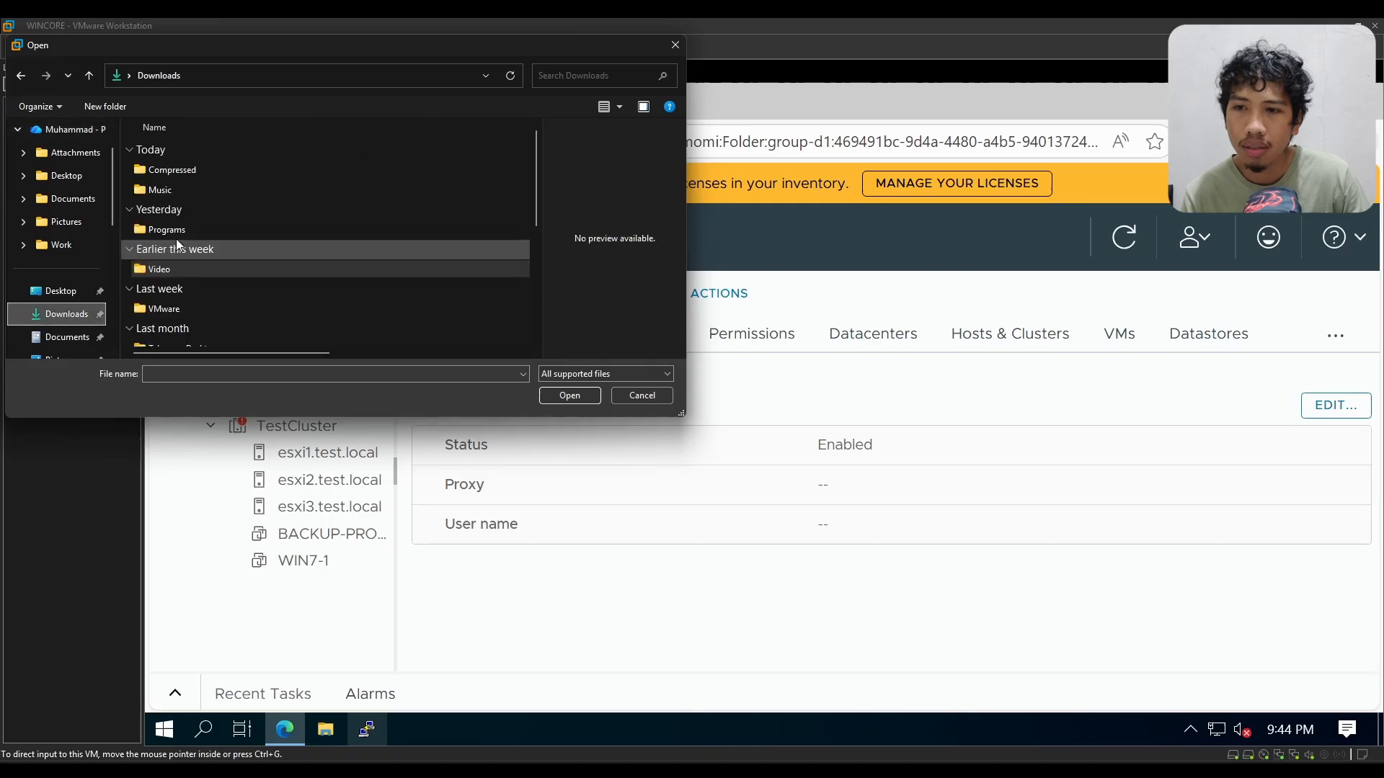
{"action": "double_click", "coordinate": [207, 309]}
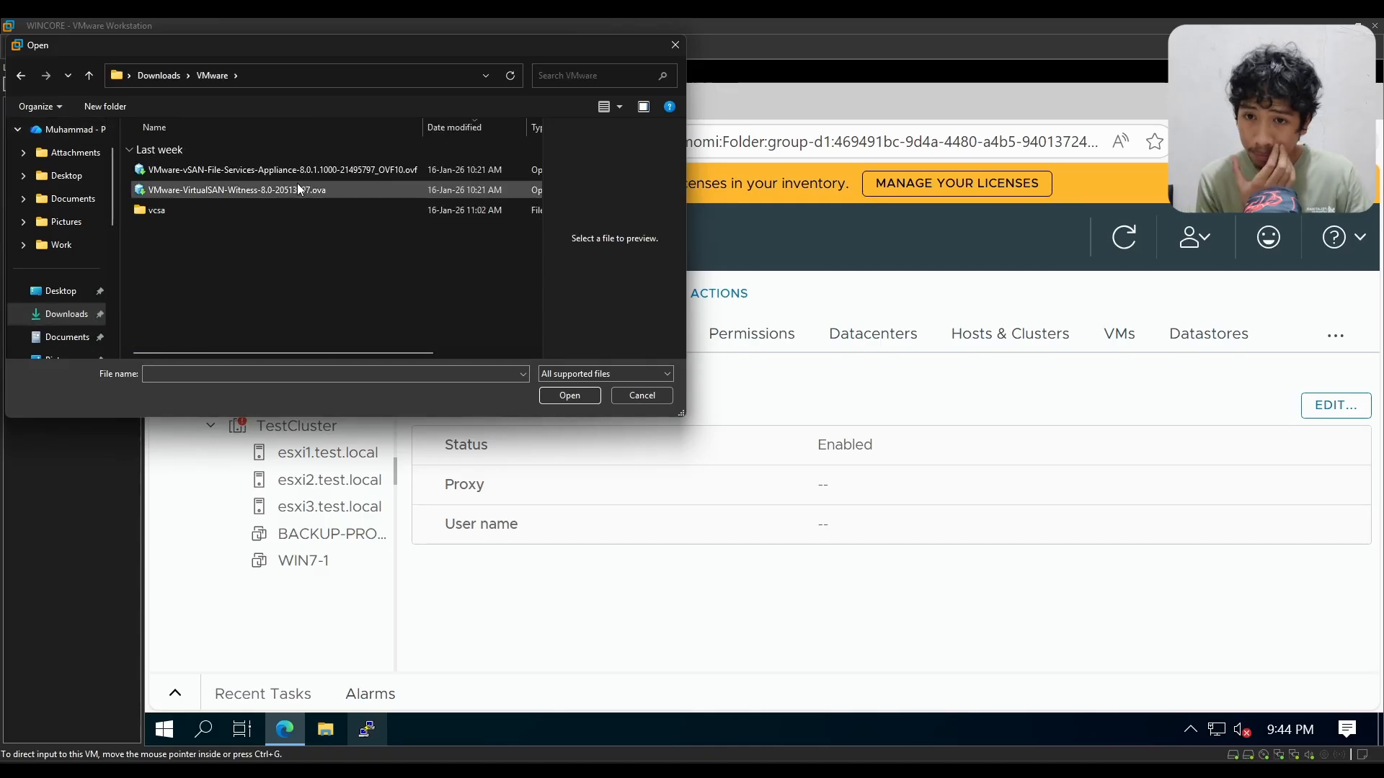
{"action": "left_click", "coordinate": [305, 175]}
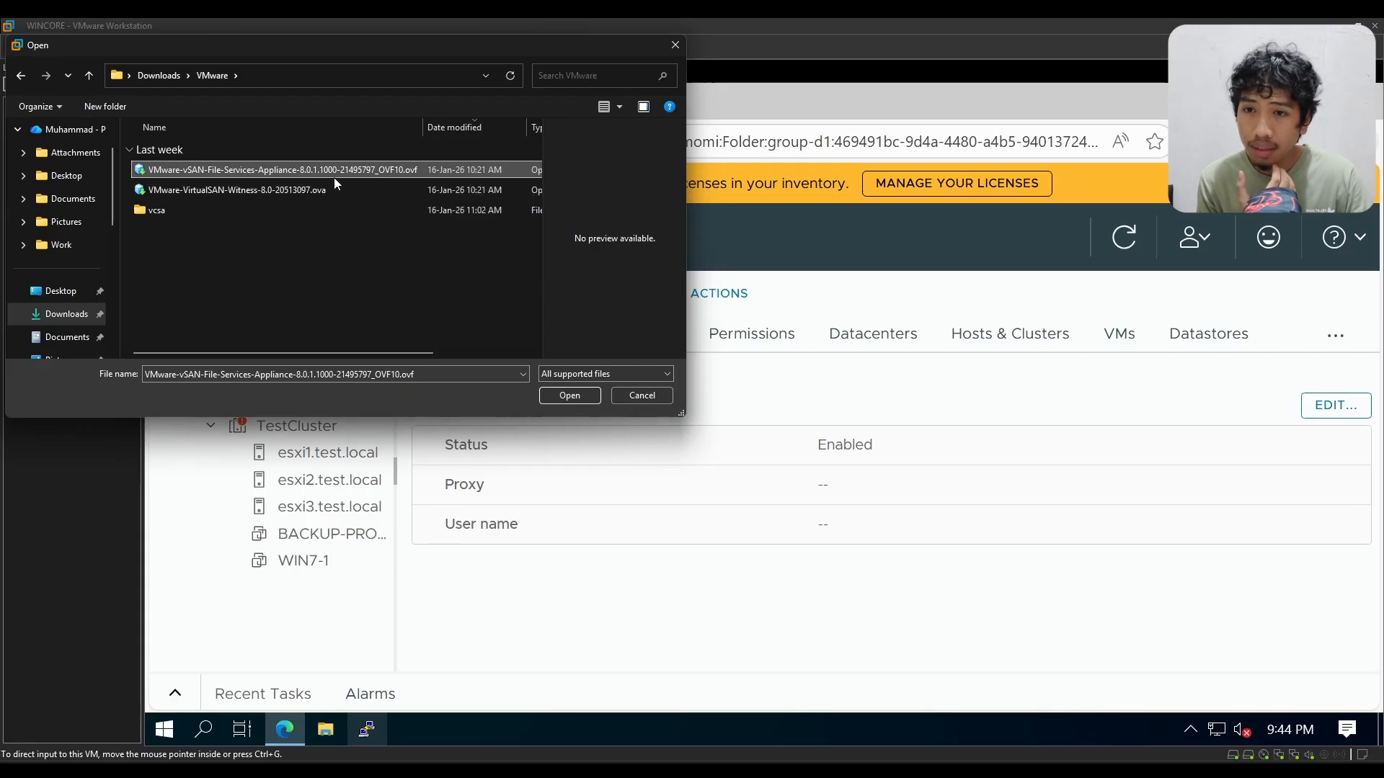
{"action": "double_click", "coordinate": [335, 173]}
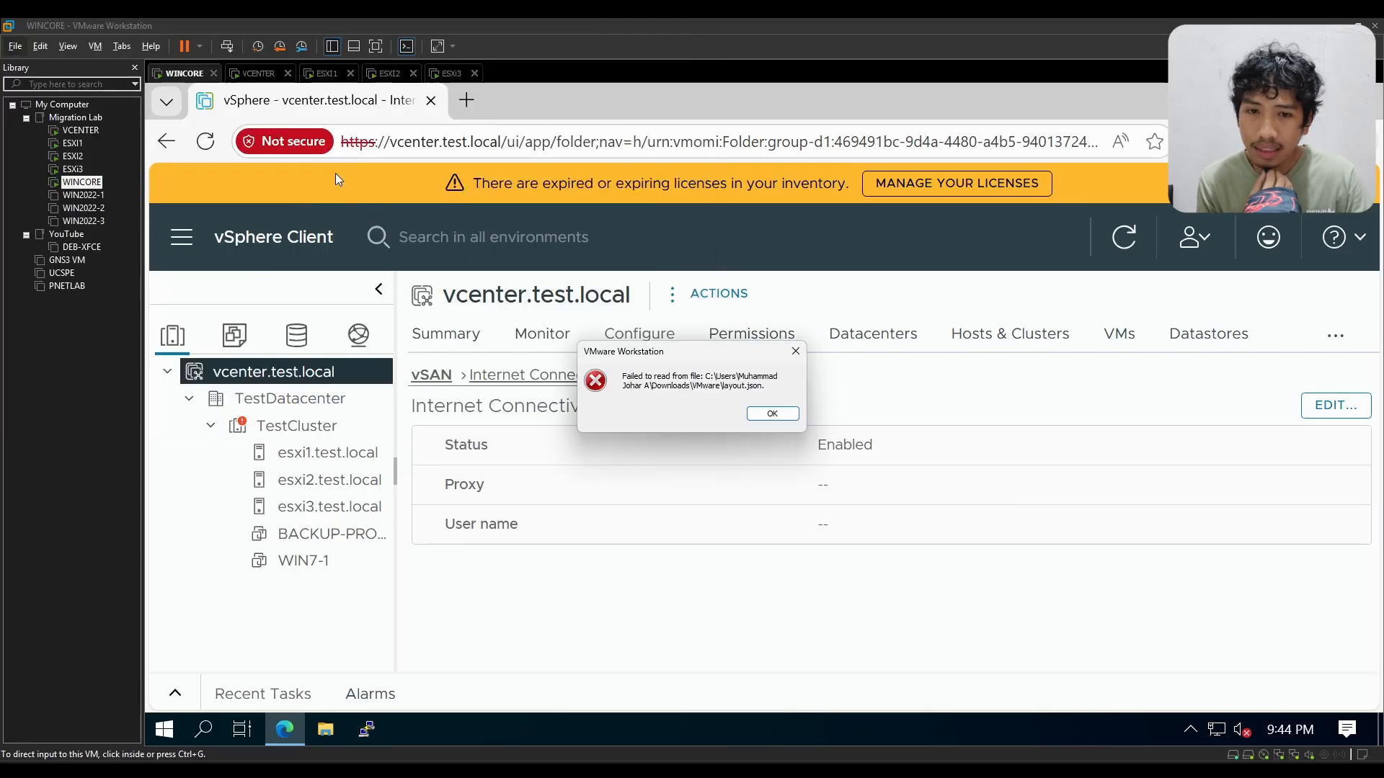
{"action": "left_click", "coordinate": [772, 413]}
Step: Open the vCenter Server appliance package for import and accept its license agreement
{"action": "left_click", "coordinate": [15, 46]}
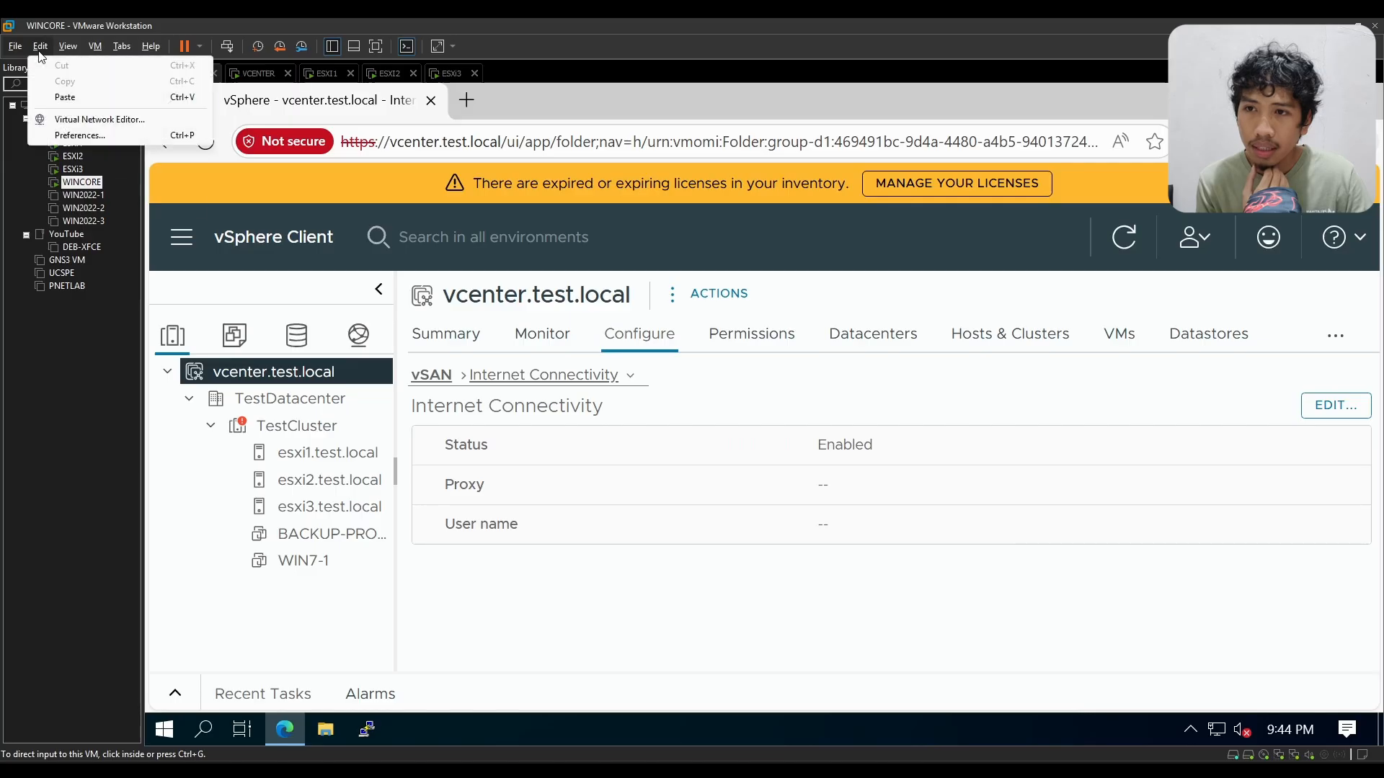
{"action": "left_click", "coordinate": [16, 46]}
{"action": "left_click", "coordinate": [15, 51]}
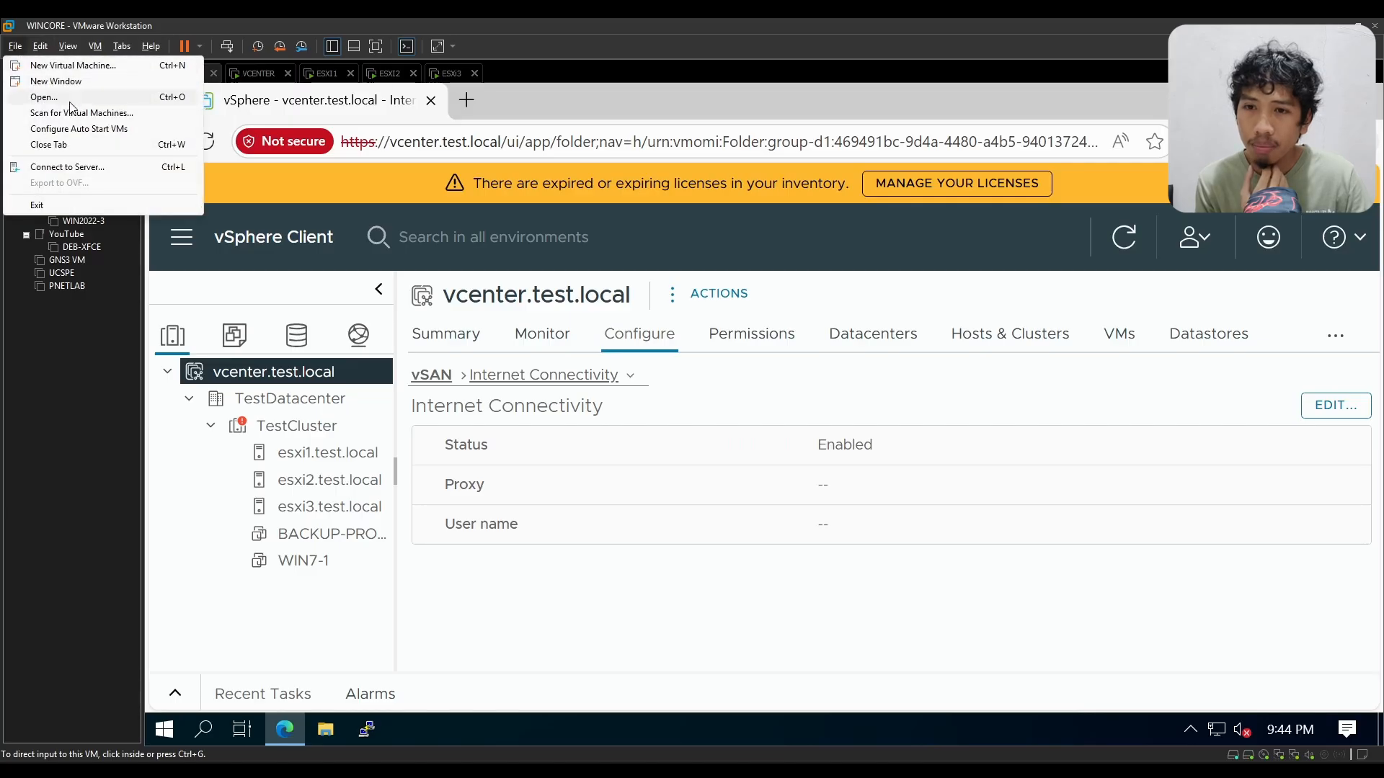
{"action": "left_click", "coordinate": [63, 97]}
{"action": "left_click", "coordinate": [236, 193]}
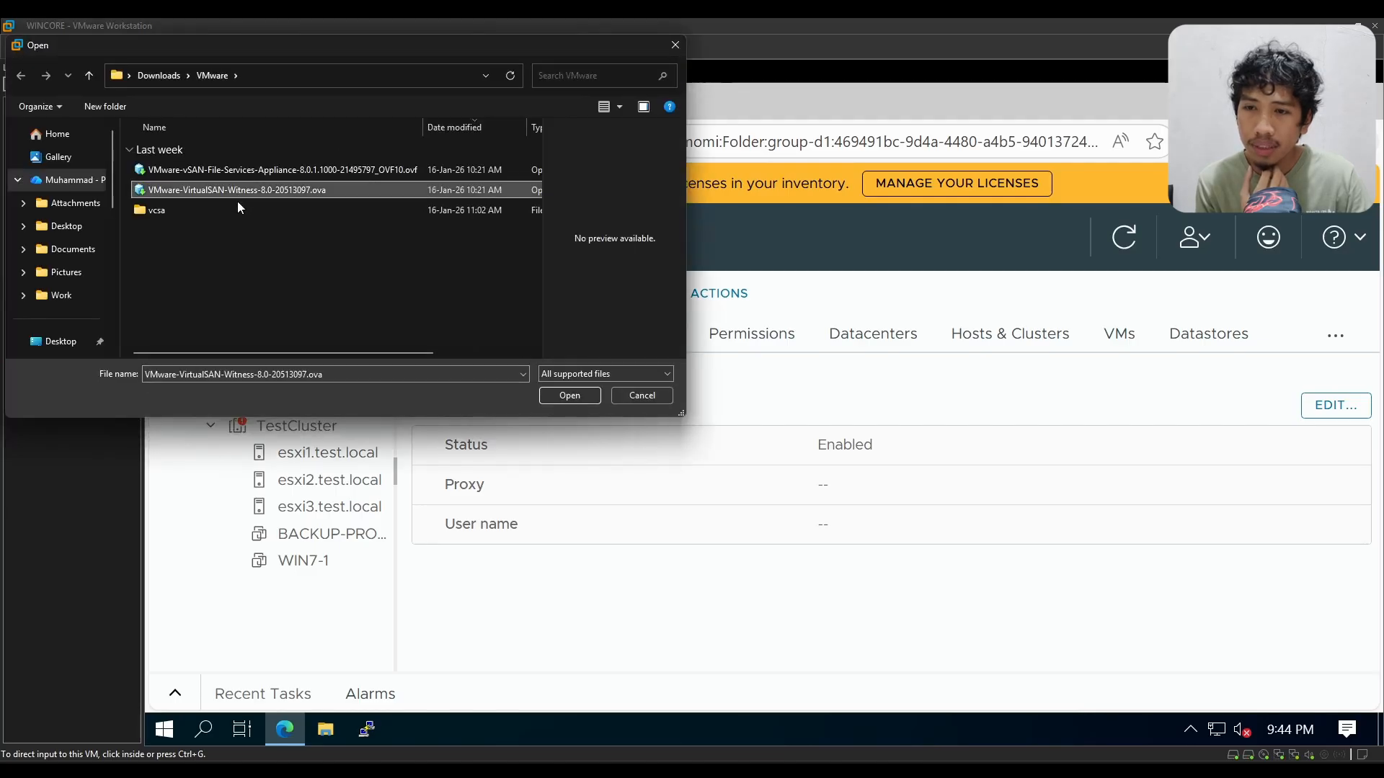
{"action": "double_click", "coordinate": [276, 173]}
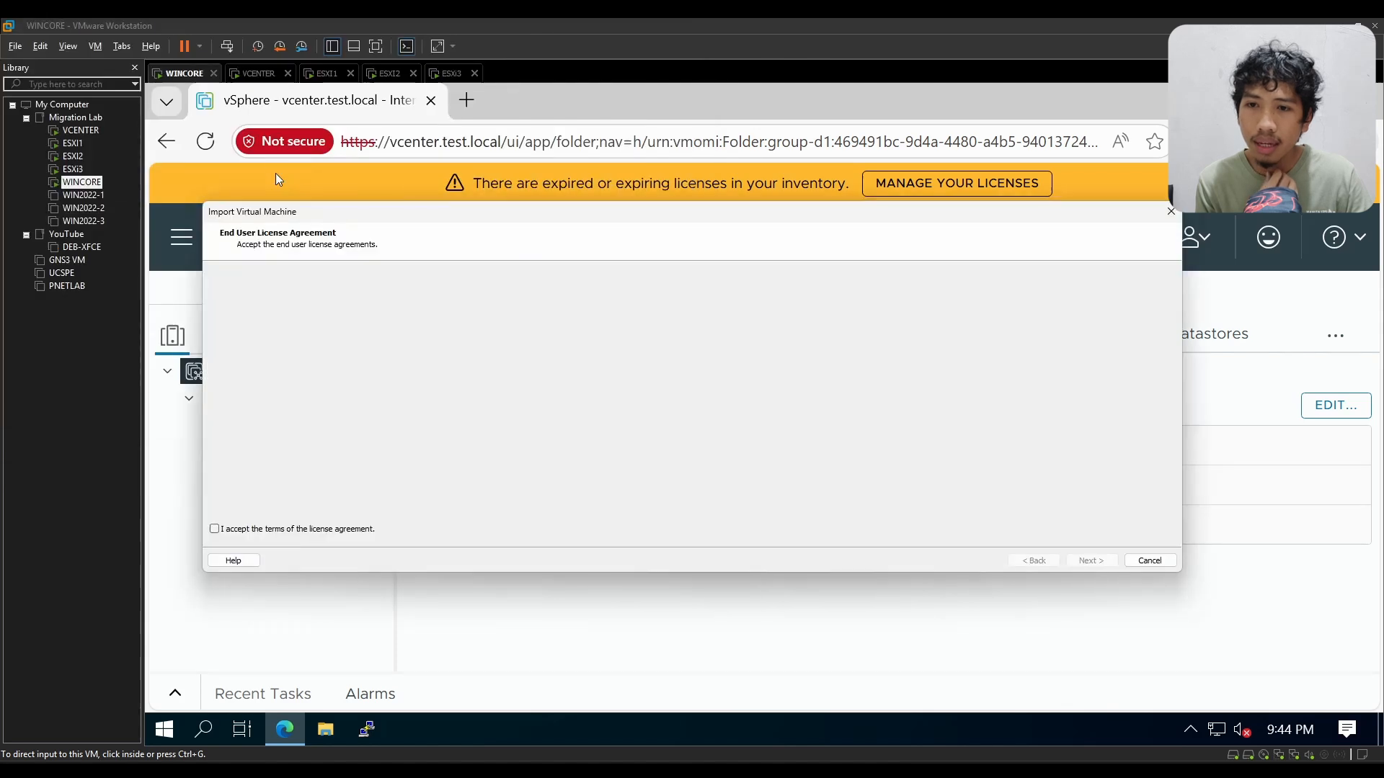
{"action": "left_click", "coordinate": [256, 529]}
{"action": "left_click", "coordinate": [1090, 561]}
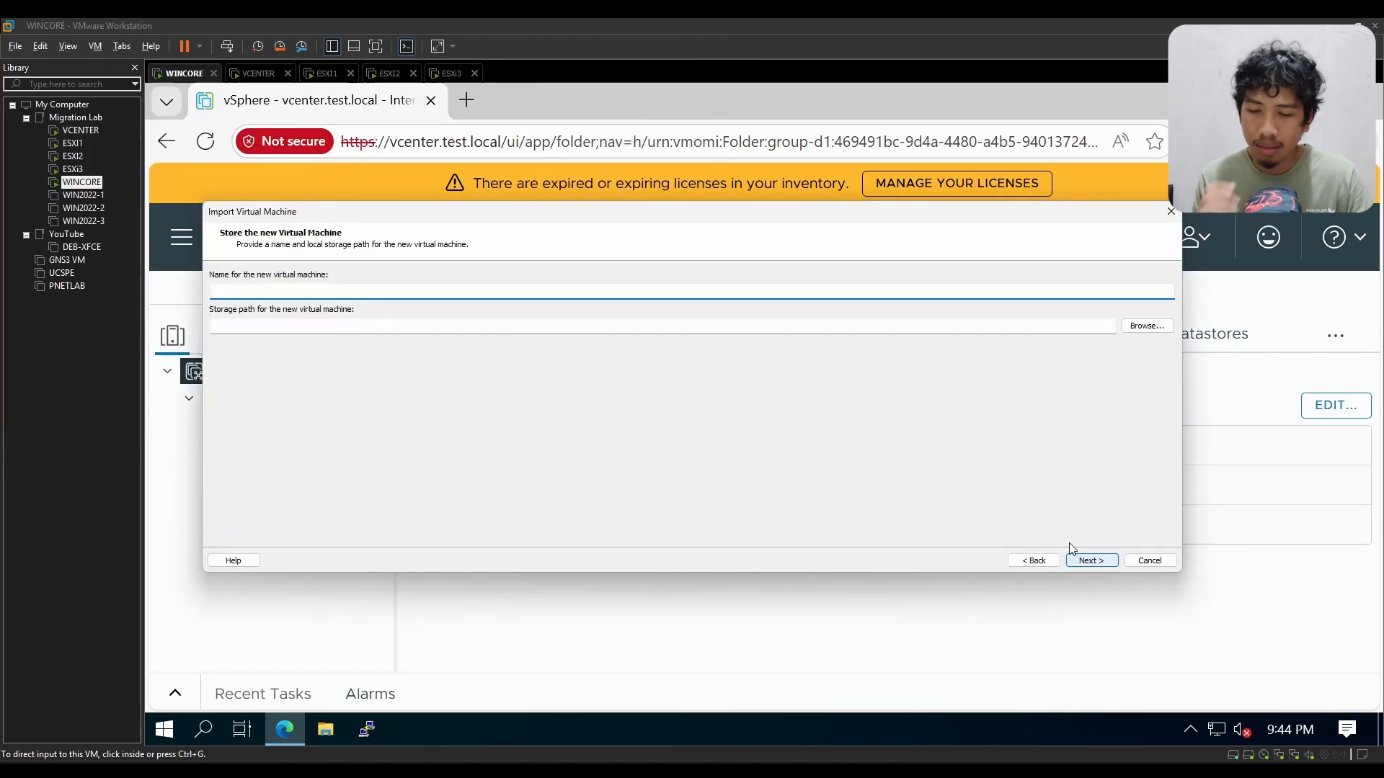
Step: Name the new virtual machine test and keep the deployment option Tiny vCenter Server with Embedded PSC
{"action": "type", "text": "test"}
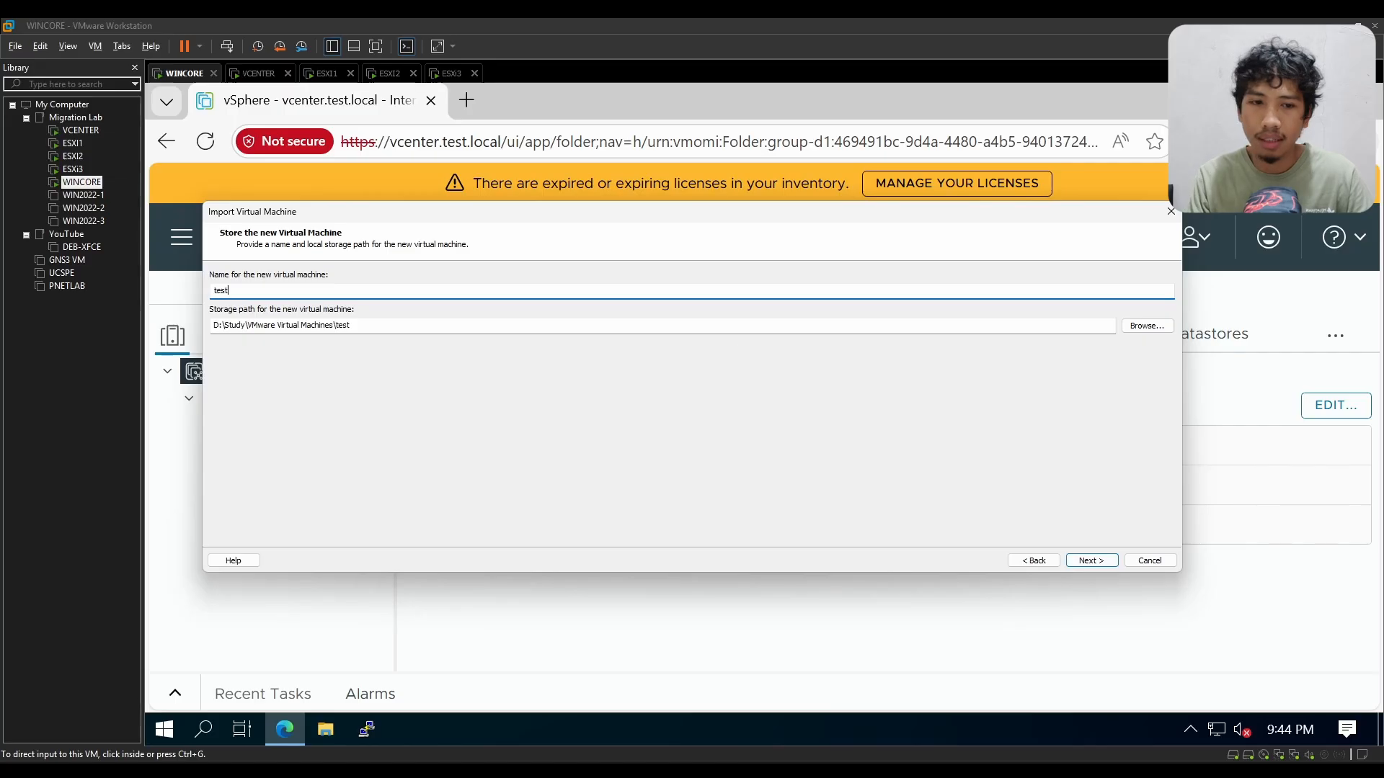
{"action": "left_click", "coordinate": [1081, 562]}
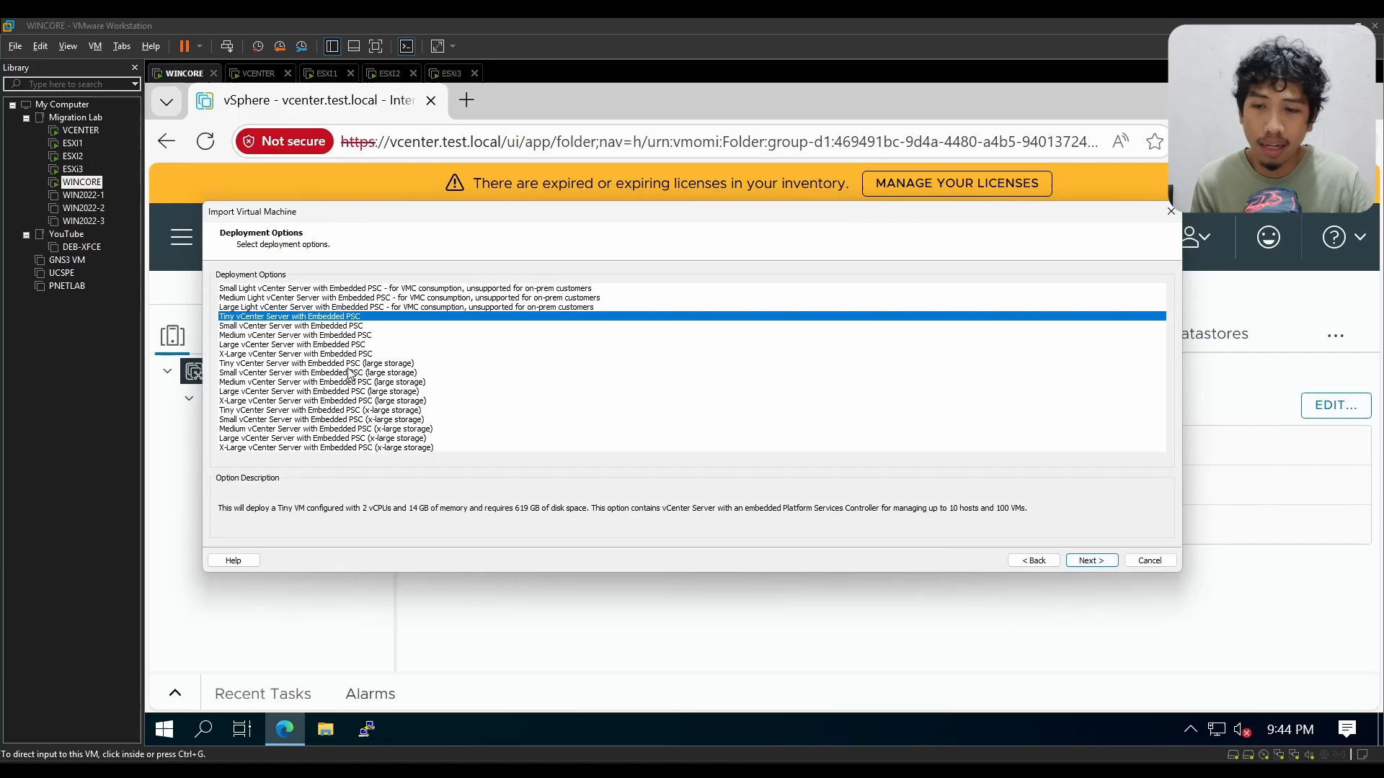
{"action": "left_click", "coordinate": [1103, 562]}
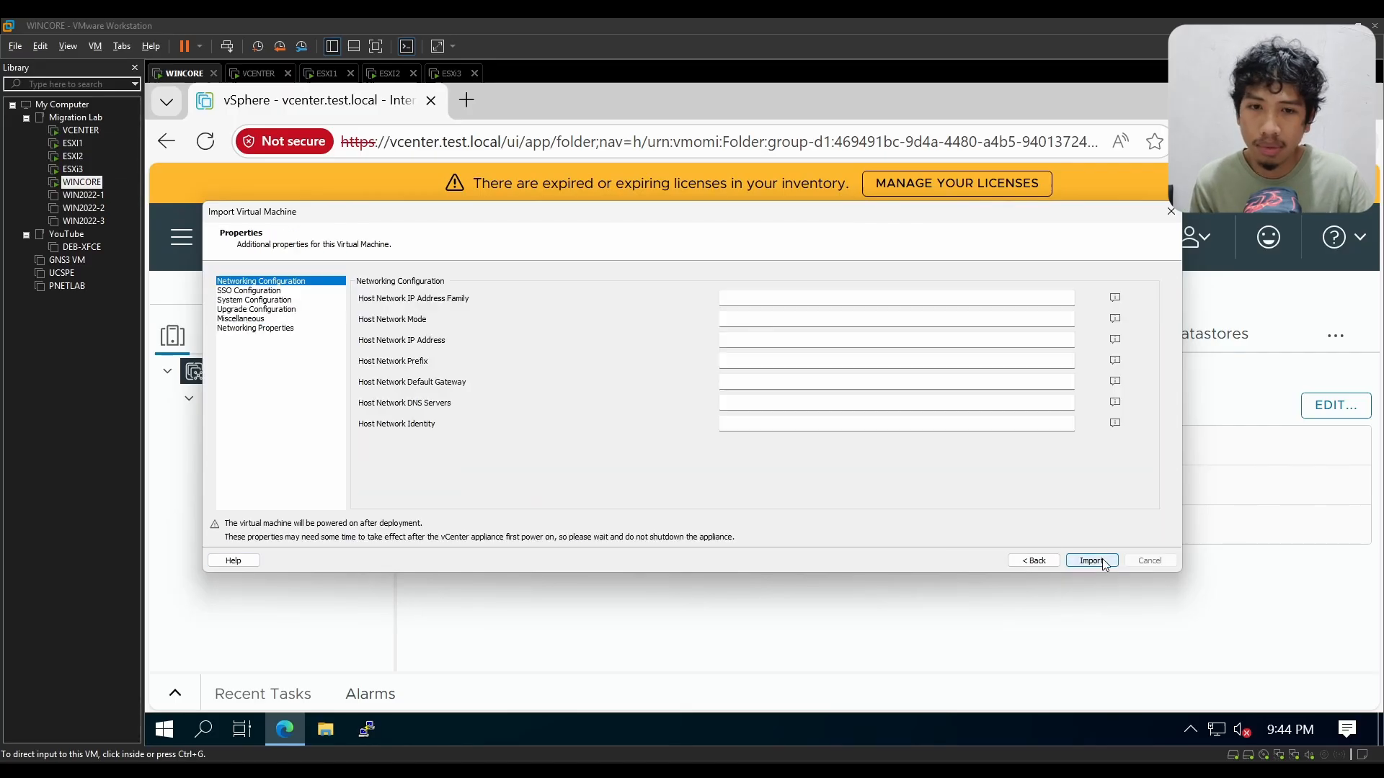
Step: Review the import properties for networking, SSO, system, upgrade, miscellaneous and networking properties
{"action": "left_click", "coordinate": [820, 297]}
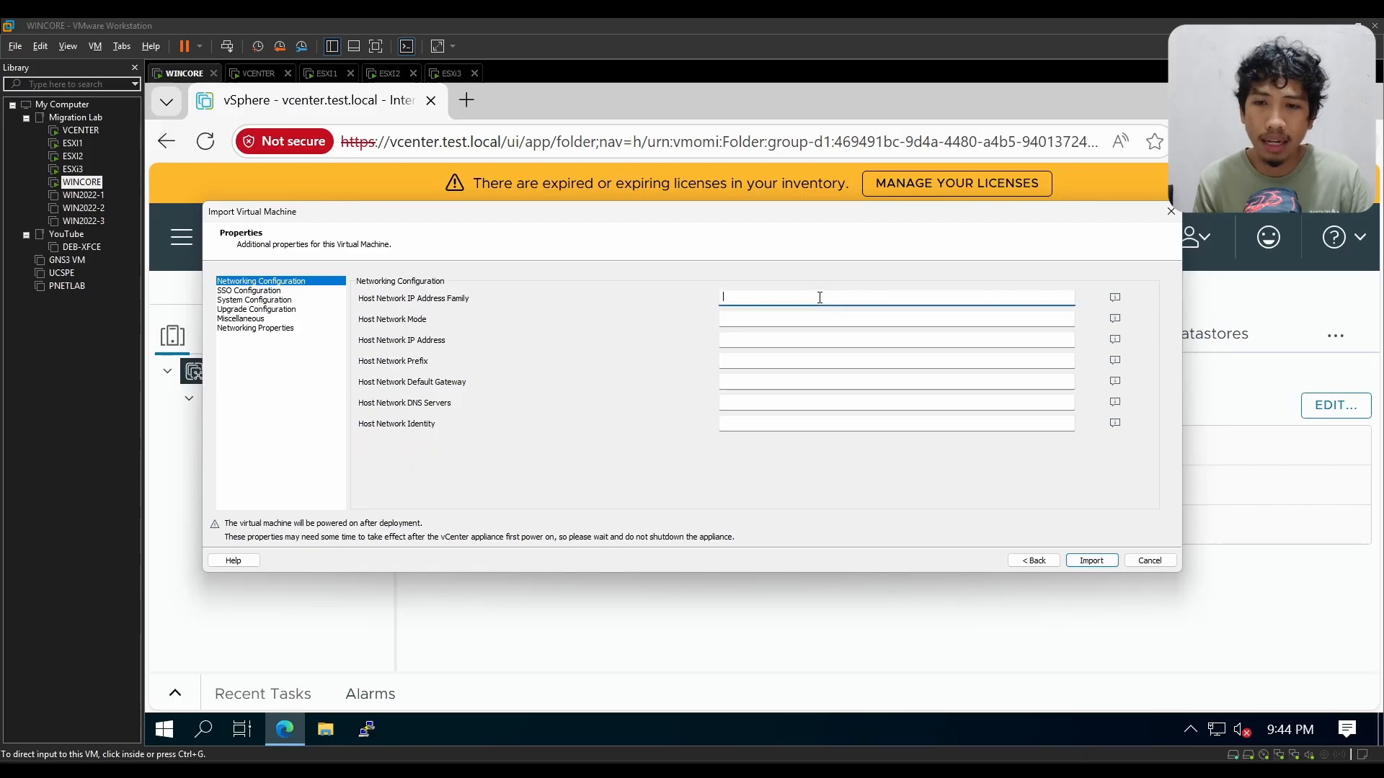
{"action": "key", "text": "Tab"}
{"action": "key", "text": "Tab"}
{"action": "key", "text": "Tab"}
{"action": "key", "text": "Tab"}
{"action": "key", "text": "Tab"}
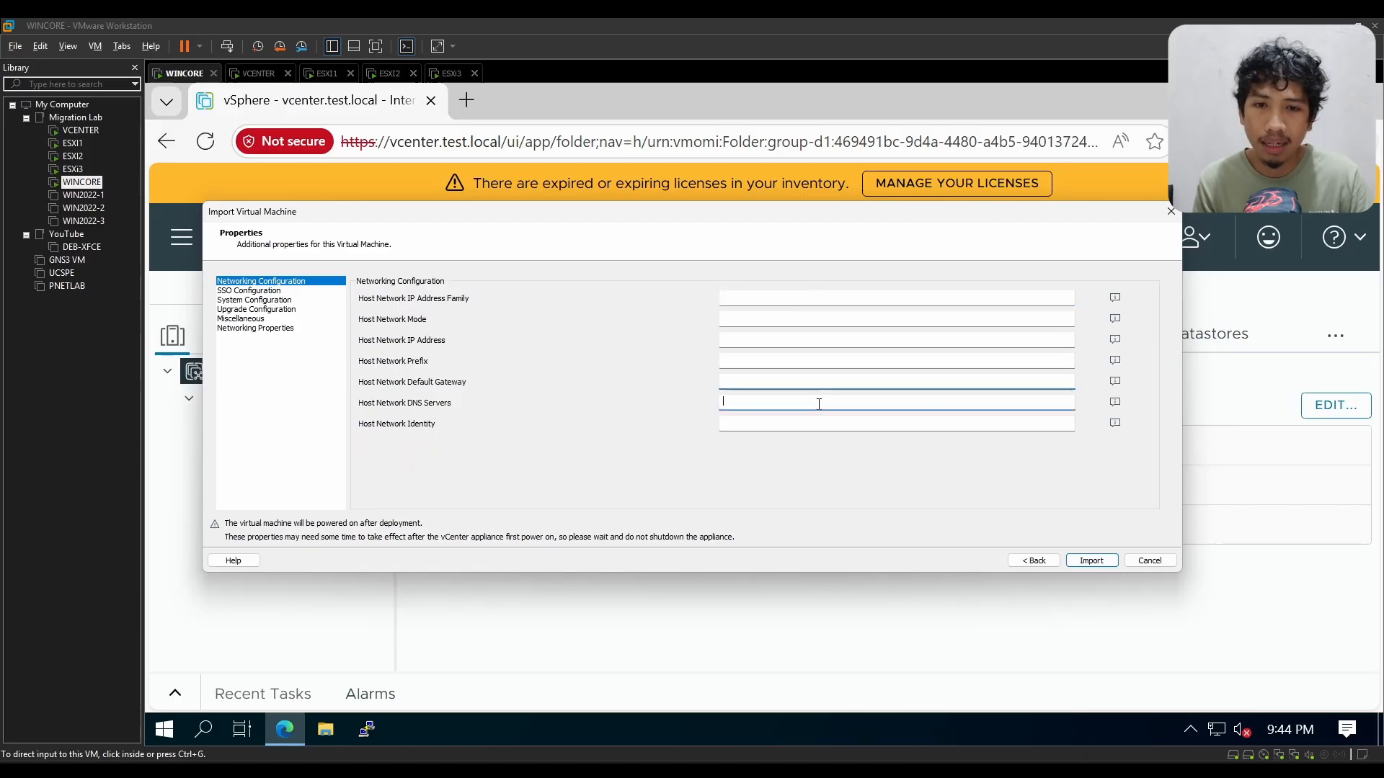
{"action": "left_click", "coordinate": [813, 297]}
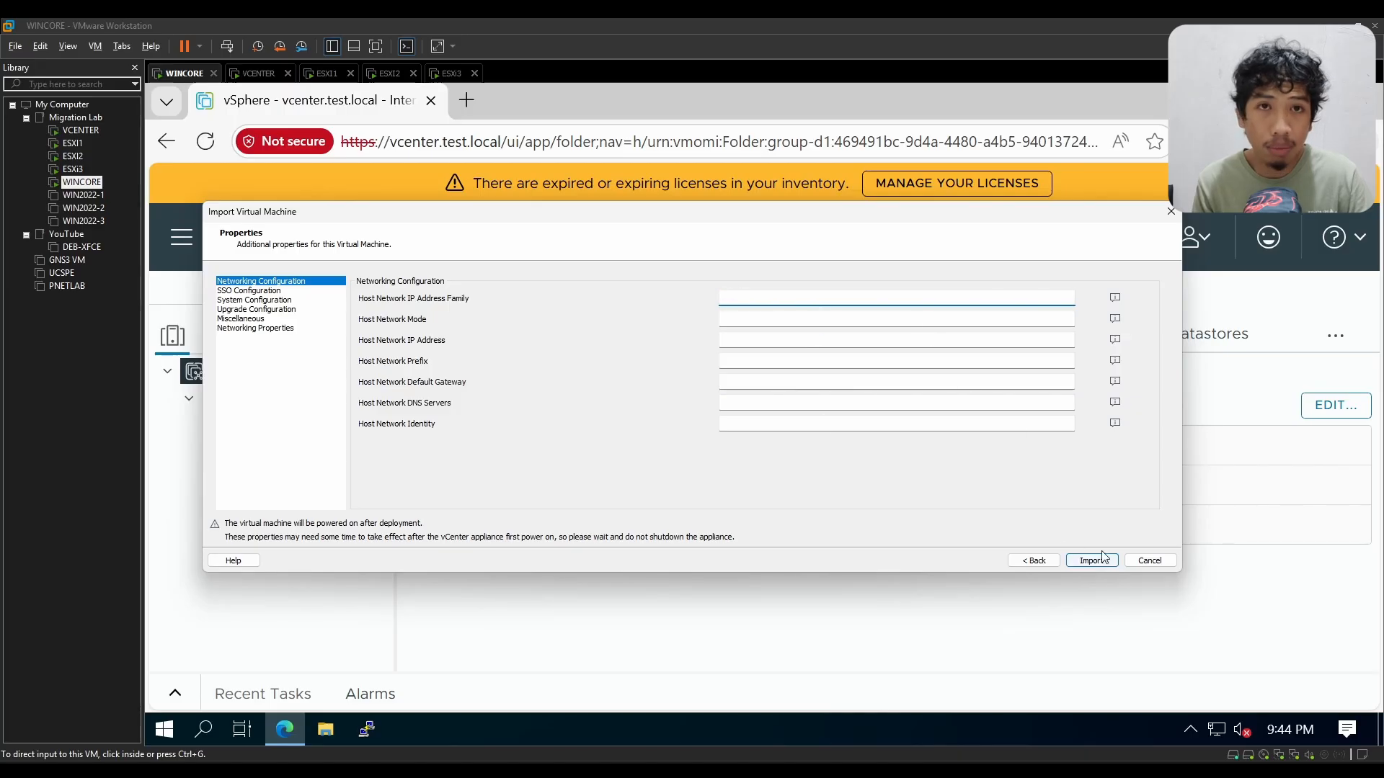
{"action": "left_click", "coordinate": [245, 291]}
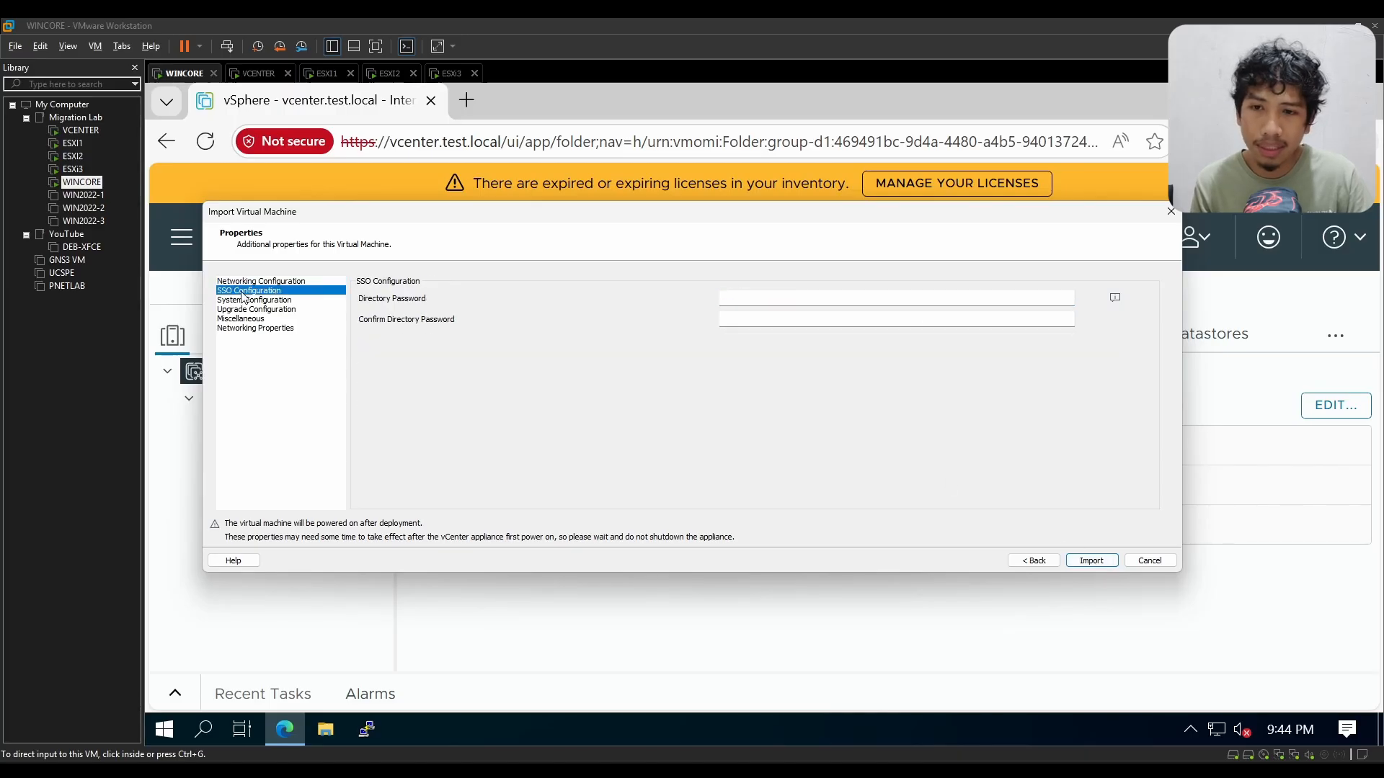
{"action": "left_click", "coordinate": [304, 303]}
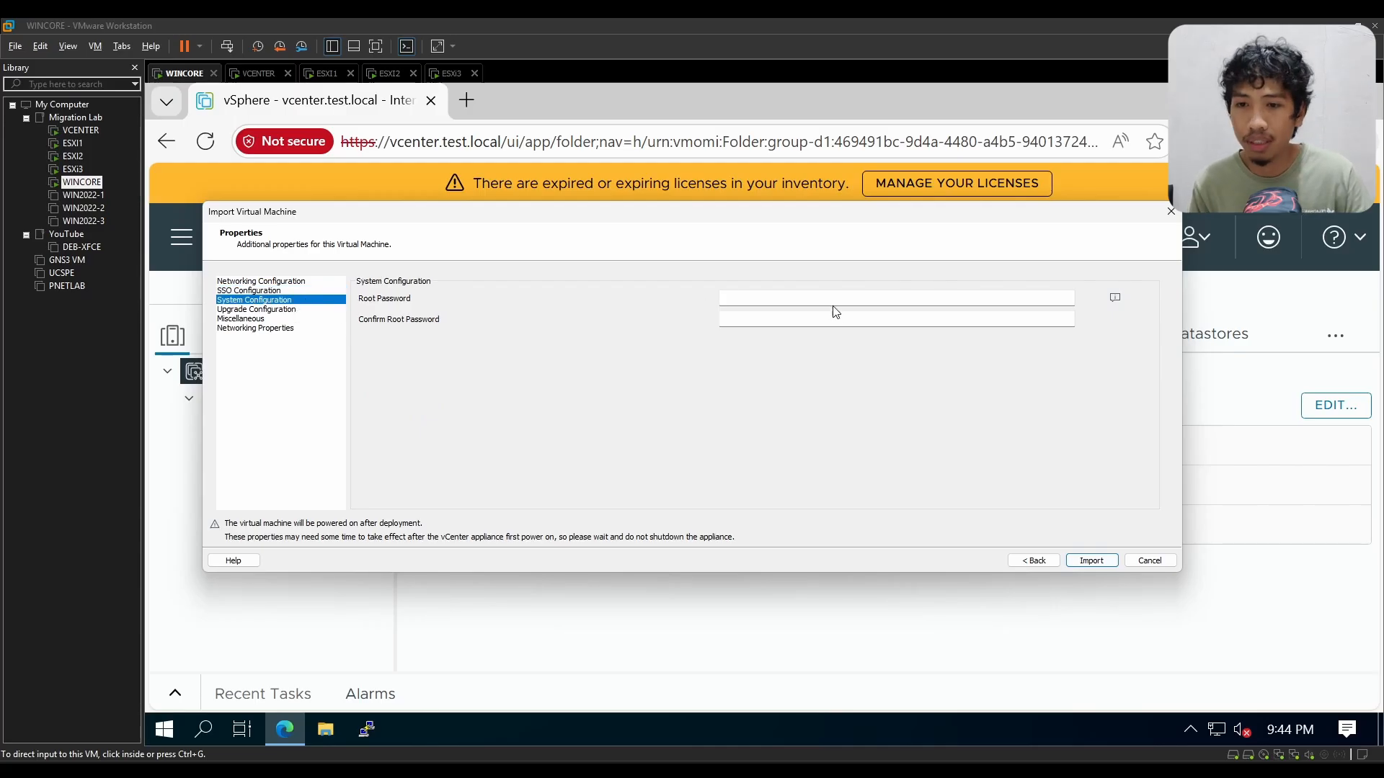
{"action": "left_click", "coordinate": [287, 310]}
{"action": "left_click", "coordinate": [284, 319]}
{"action": "left_click", "coordinate": [281, 328]}
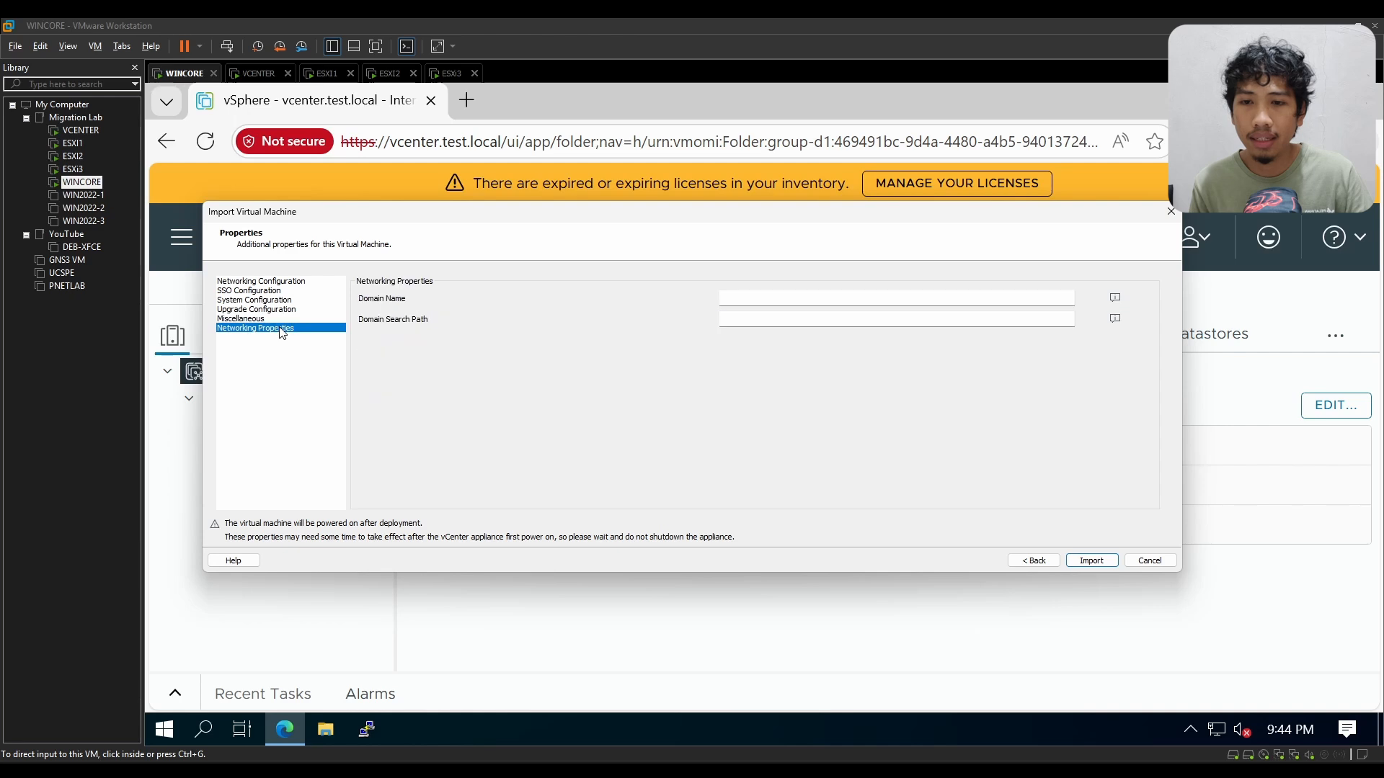
Step: Set the domain name to test.local and the domain search path to vmware.local in the networking properties
{"action": "left_click", "coordinate": [757, 301]}
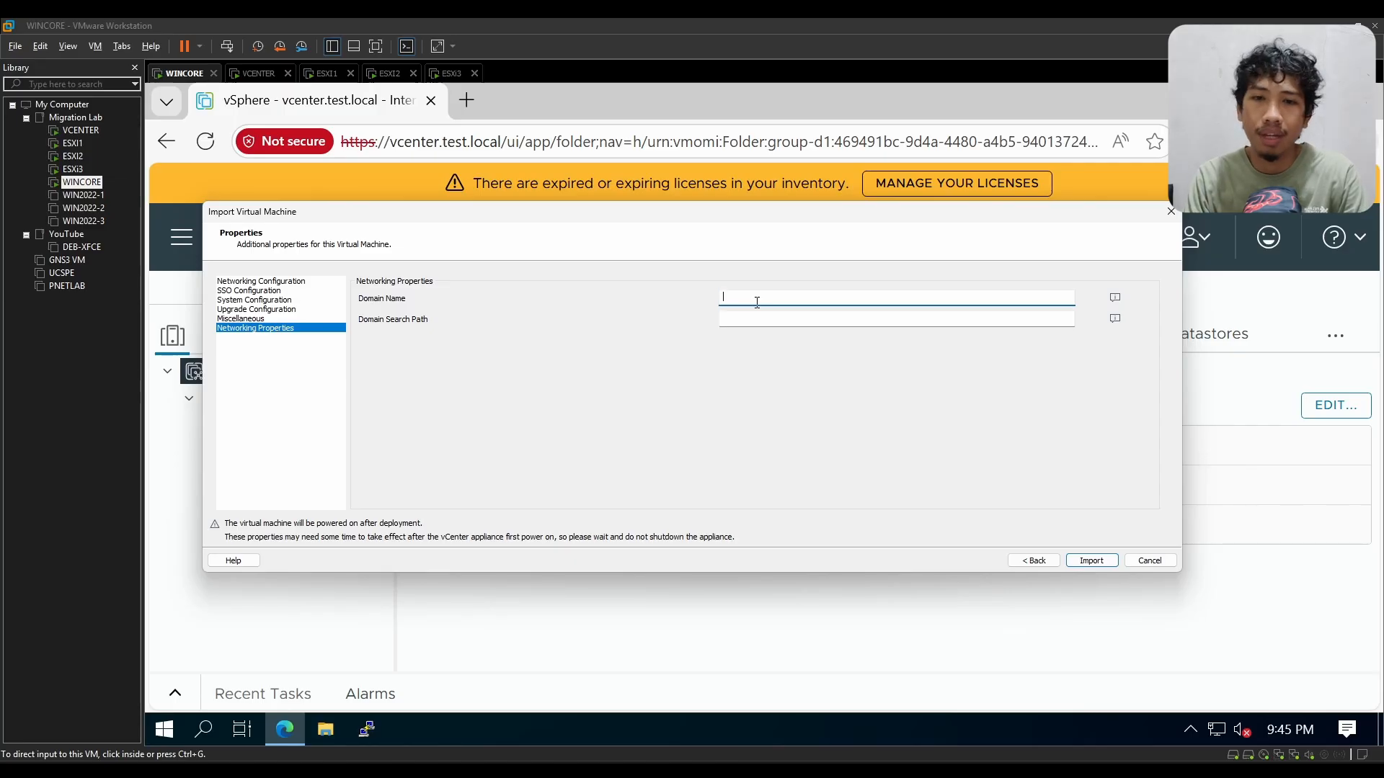
{"action": "type", "text": "vmware.local"}
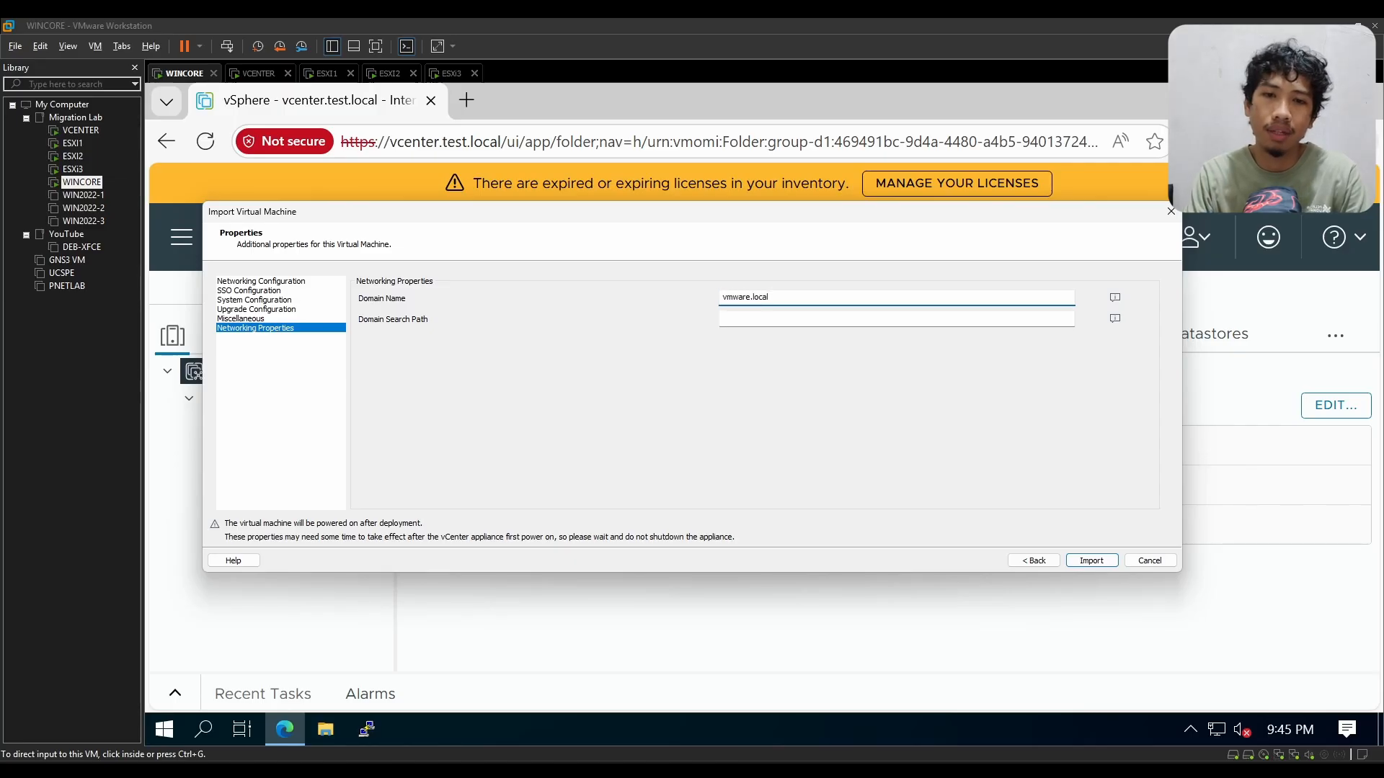
{"action": "key", "text": "Tab"}
{"action": "type", "text": "vmware.local"}
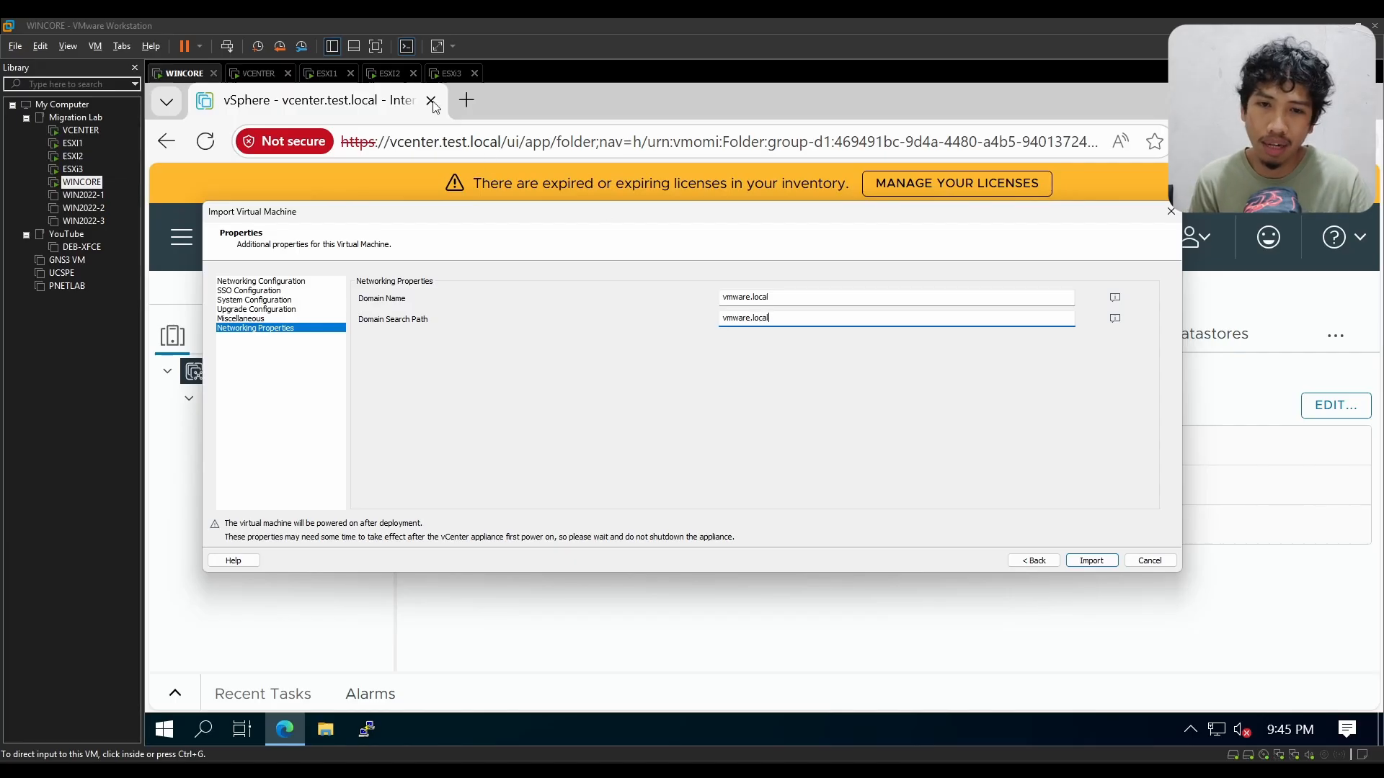
{"action": "double_click", "coordinate": [735, 302]}
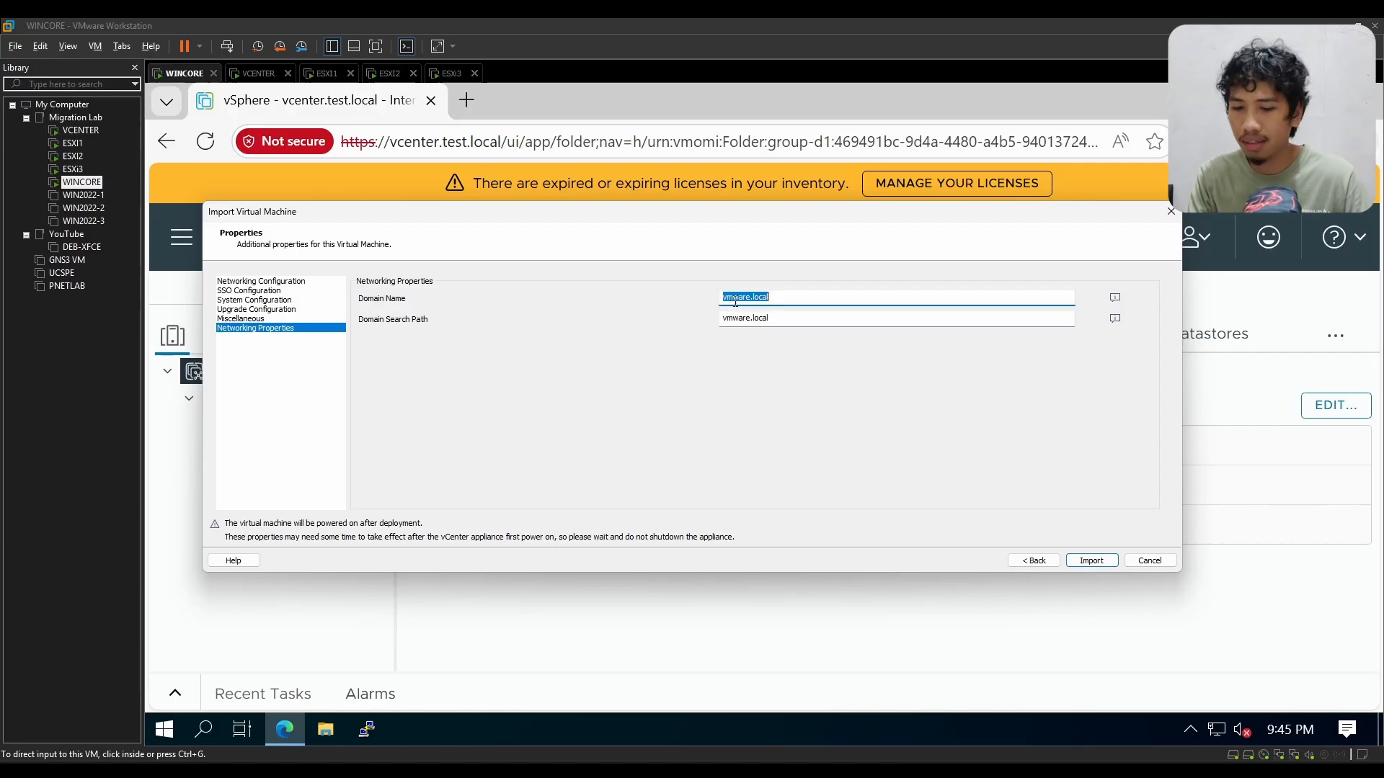
{"action": "type", "text": "test.local"}
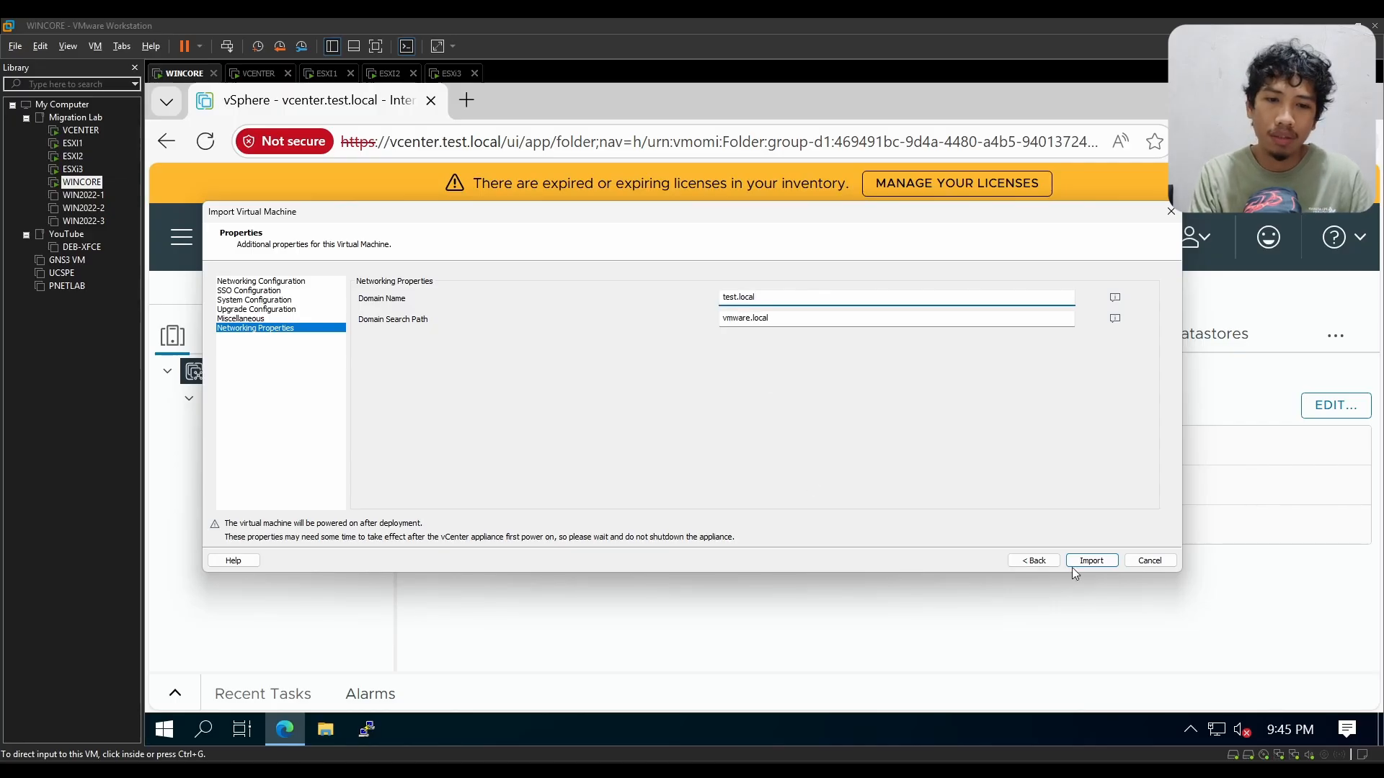
Step: Recheck the networking, SSO, system, upgrade and miscellaneous import properties and cancel the virtual machine import
{"action": "left_click", "coordinate": [280, 282]}
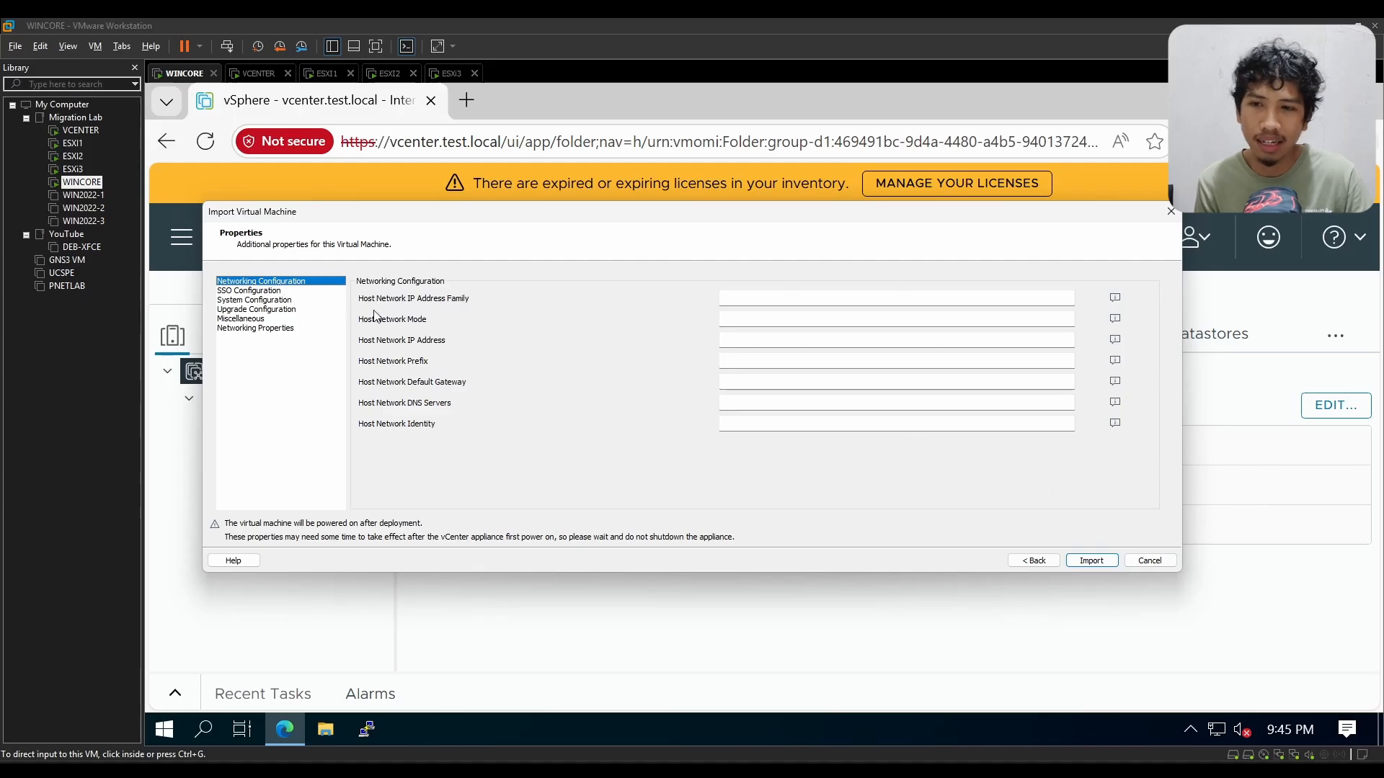
{"action": "left_click", "coordinate": [290, 292]}
{"action": "left_click", "coordinate": [290, 300]}
{"action": "left_click", "coordinate": [291, 310]}
{"action": "left_click", "coordinate": [293, 319]}
{"action": "left_click", "coordinate": [294, 327]}
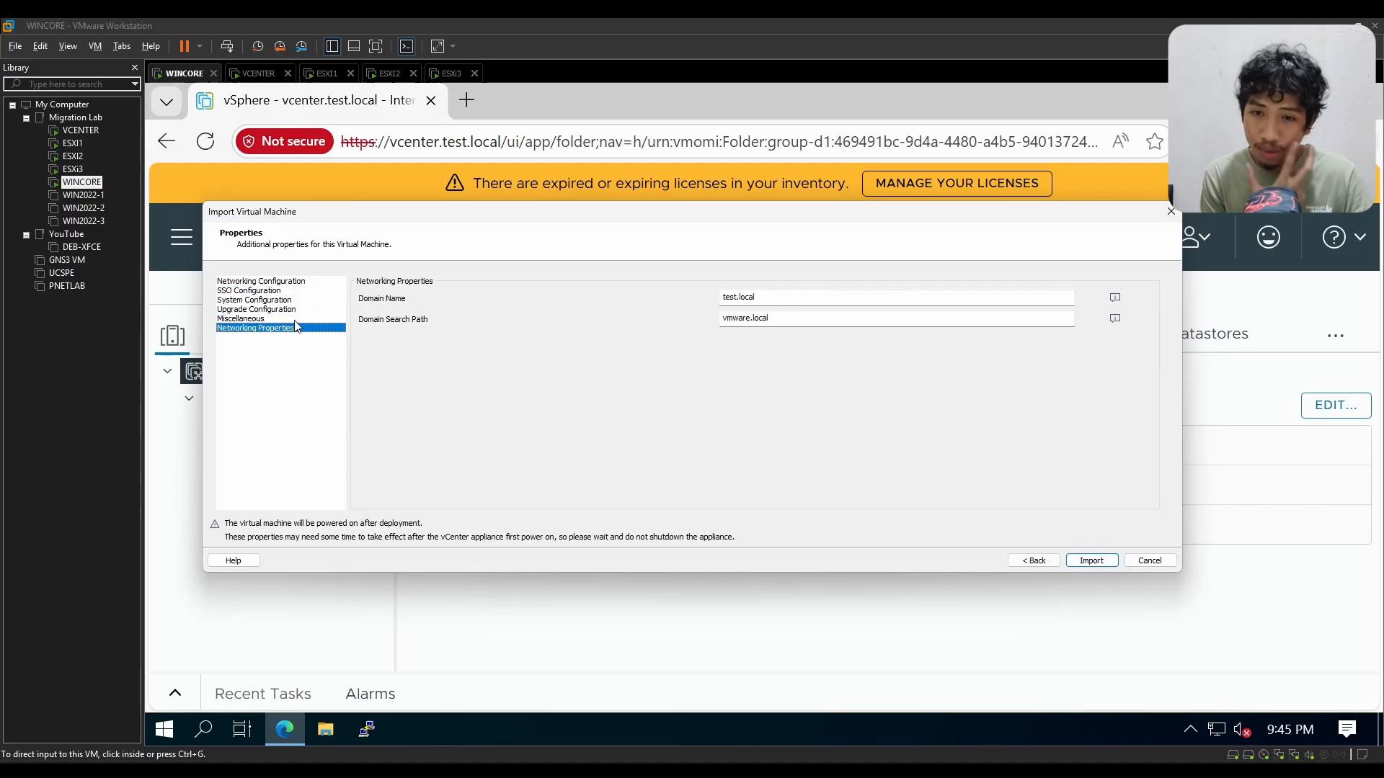
{"action": "left_click", "coordinate": [296, 318]}
{"action": "left_click", "coordinate": [303, 291]}
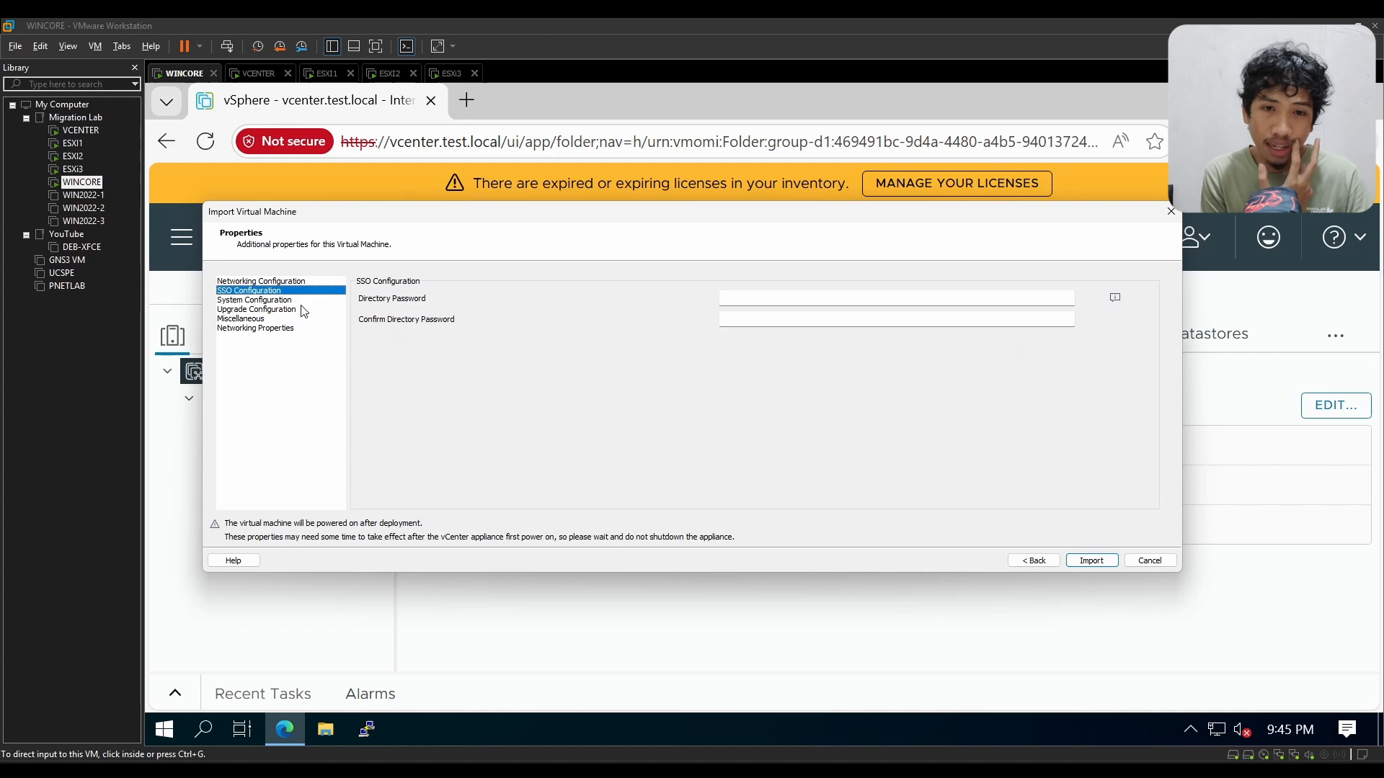
{"action": "left_click", "coordinate": [303, 310]}
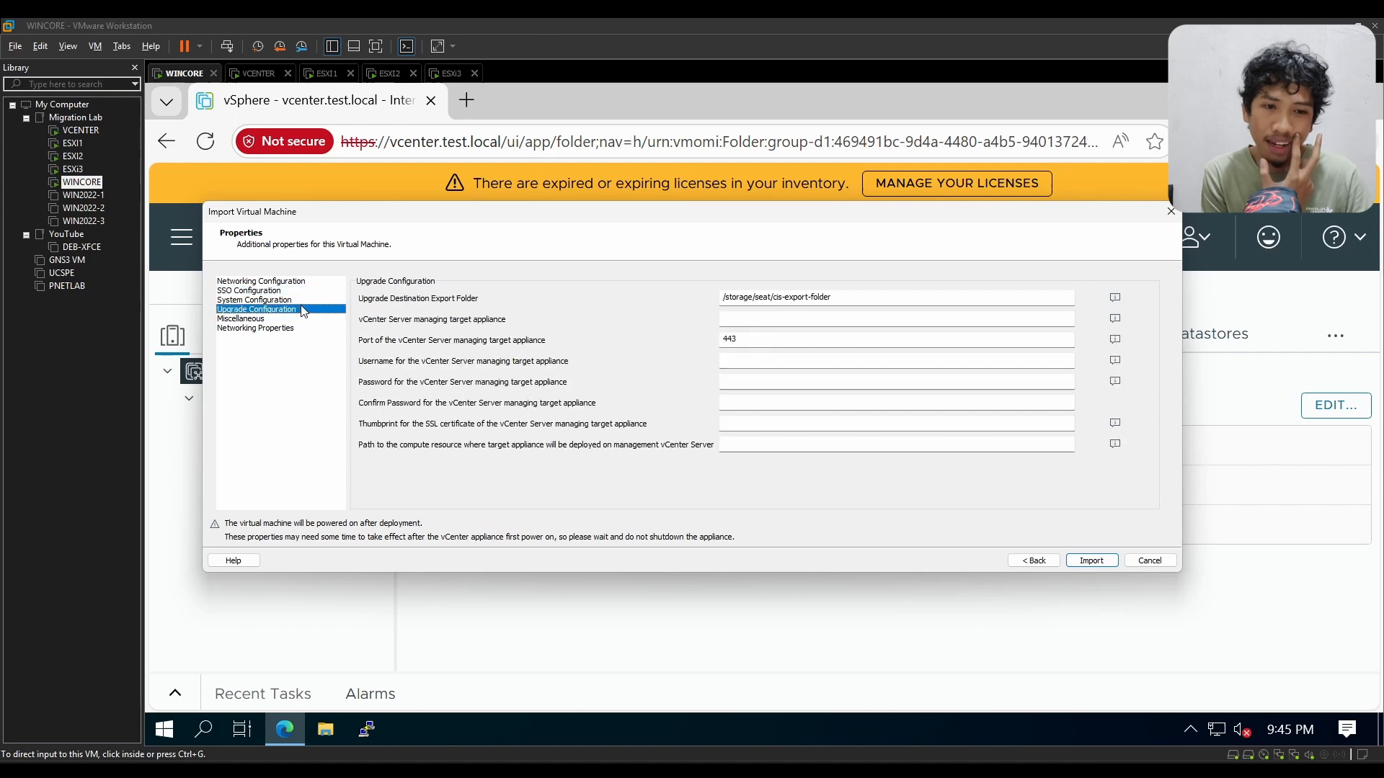
{"action": "left_click", "coordinate": [1152, 561]}
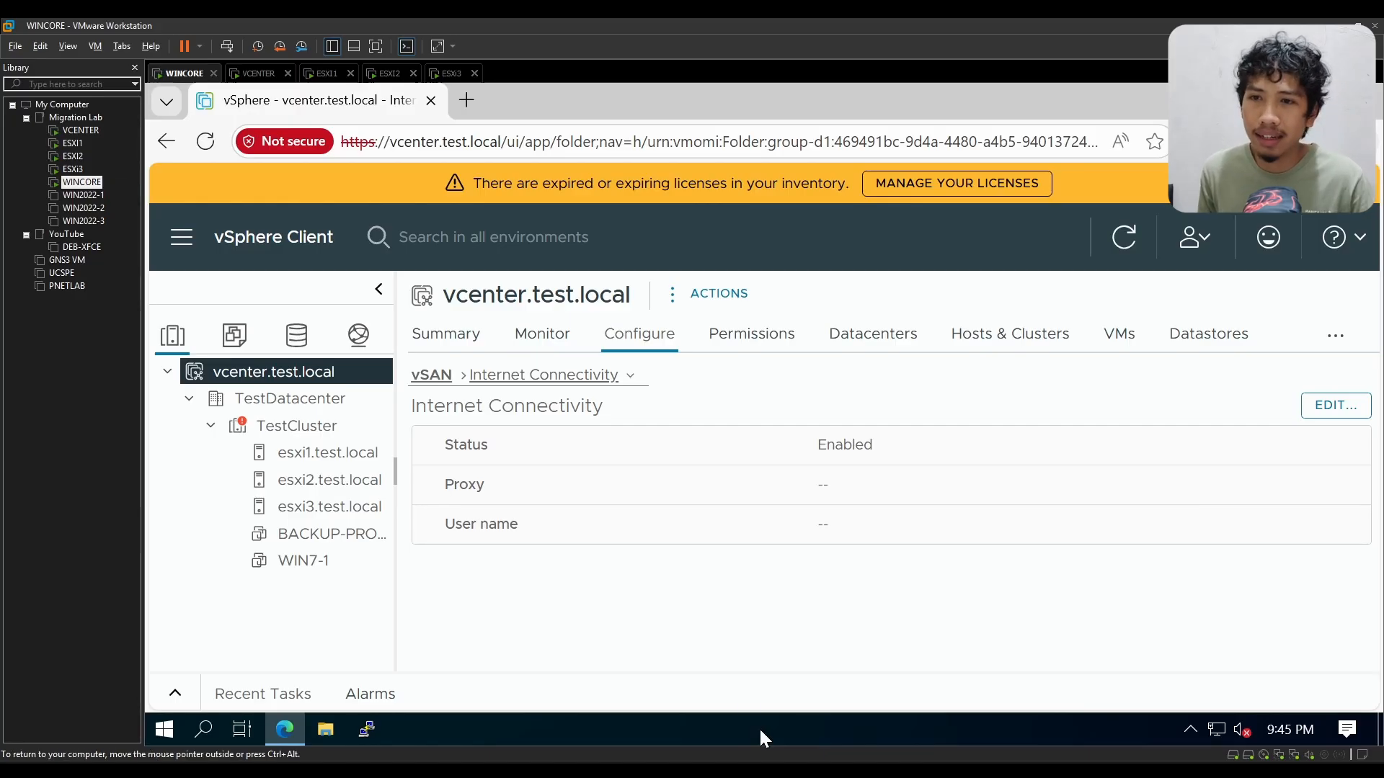
Step: View the VCENTER console and replace WINCORE's vSphere Client browser tab with a new one showing vcenter.test.local
{"action": "left_click", "coordinate": [257, 73]}
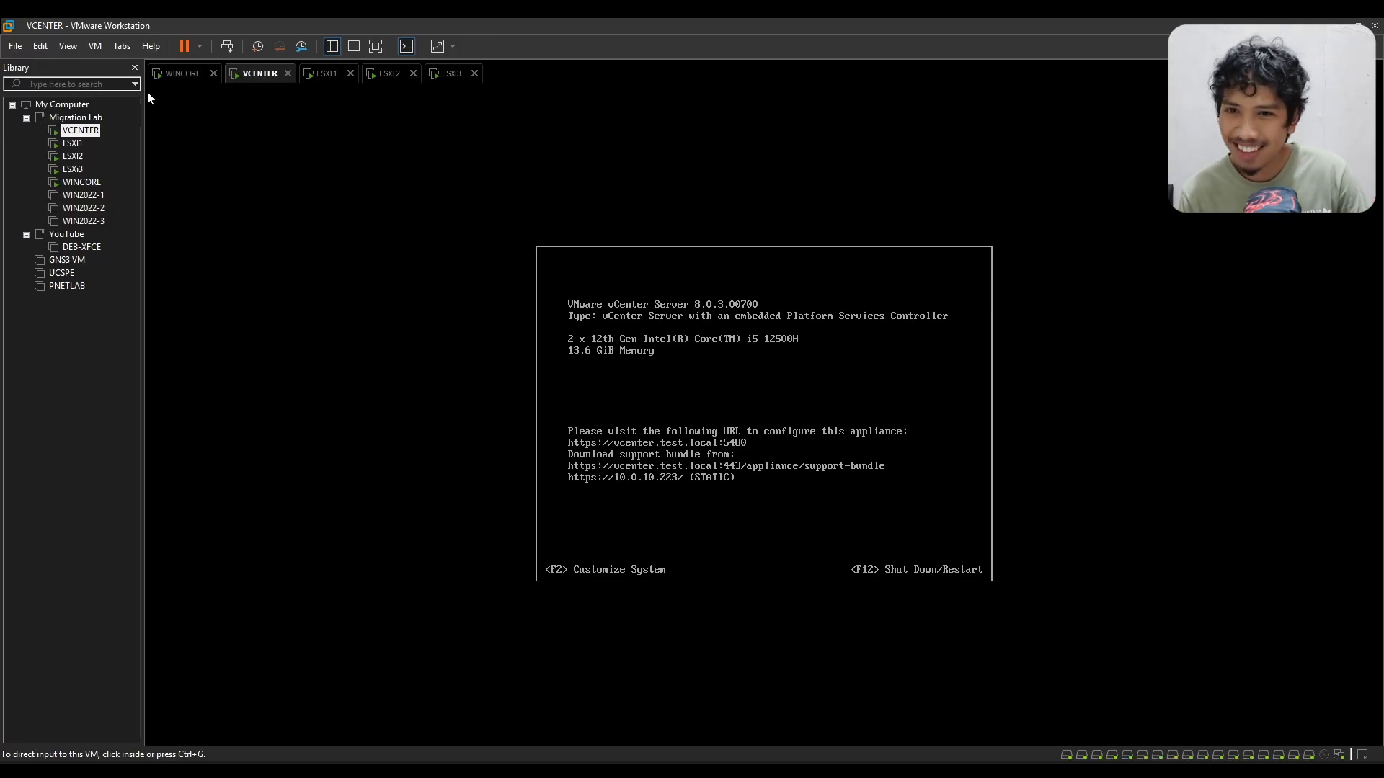
{"action": "left_click", "coordinate": [182, 72]}
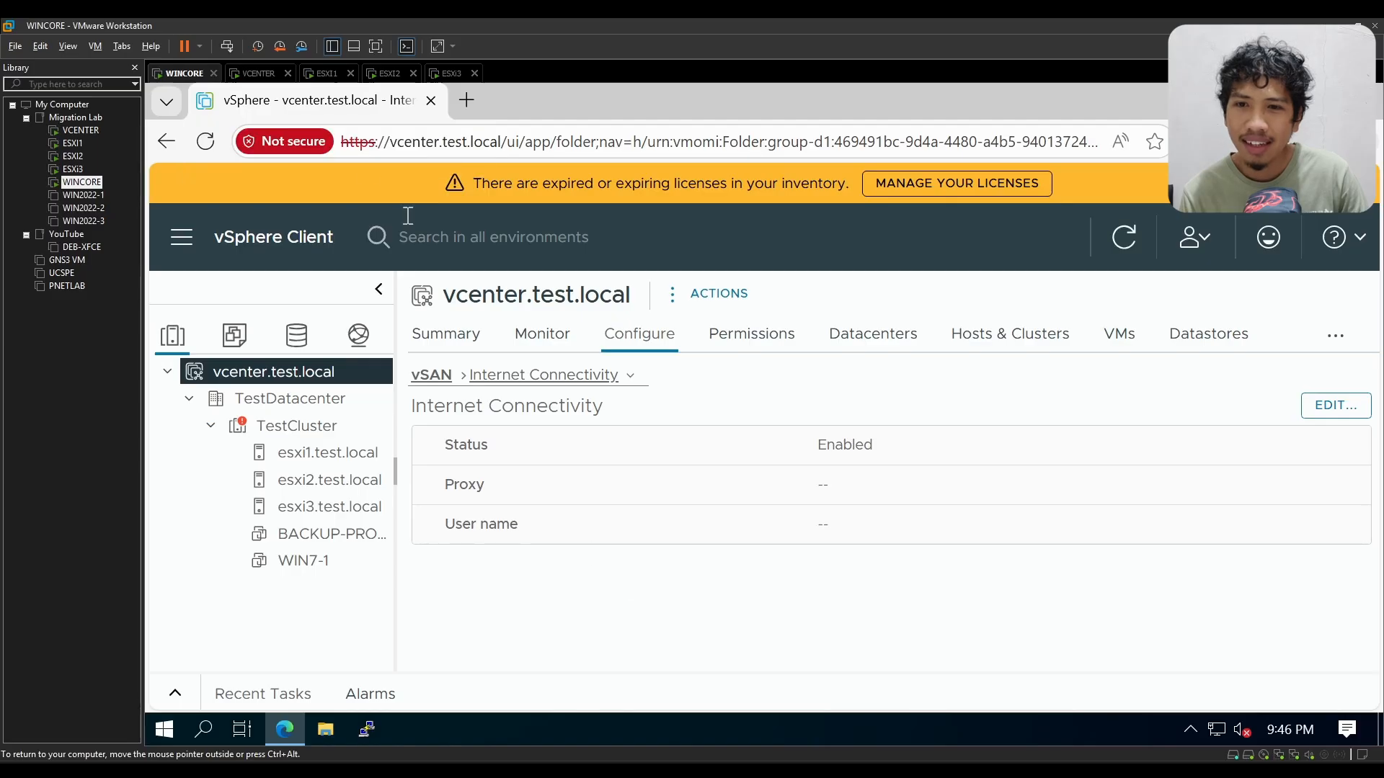
{"action": "left_click", "coordinate": [467, 100]}
{"action": "left_click", "coordinate": [433, 101]}
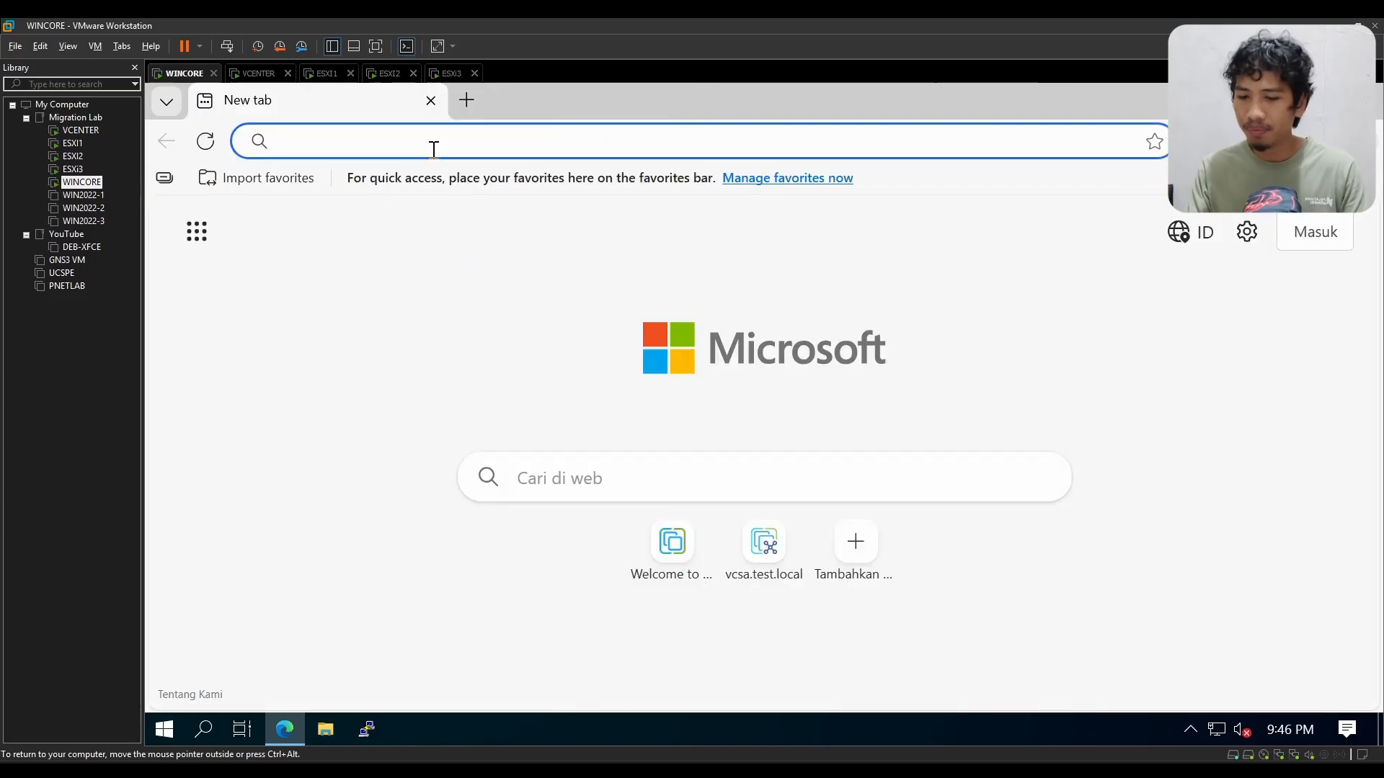
{"action": "type", "text": "vcebe"}
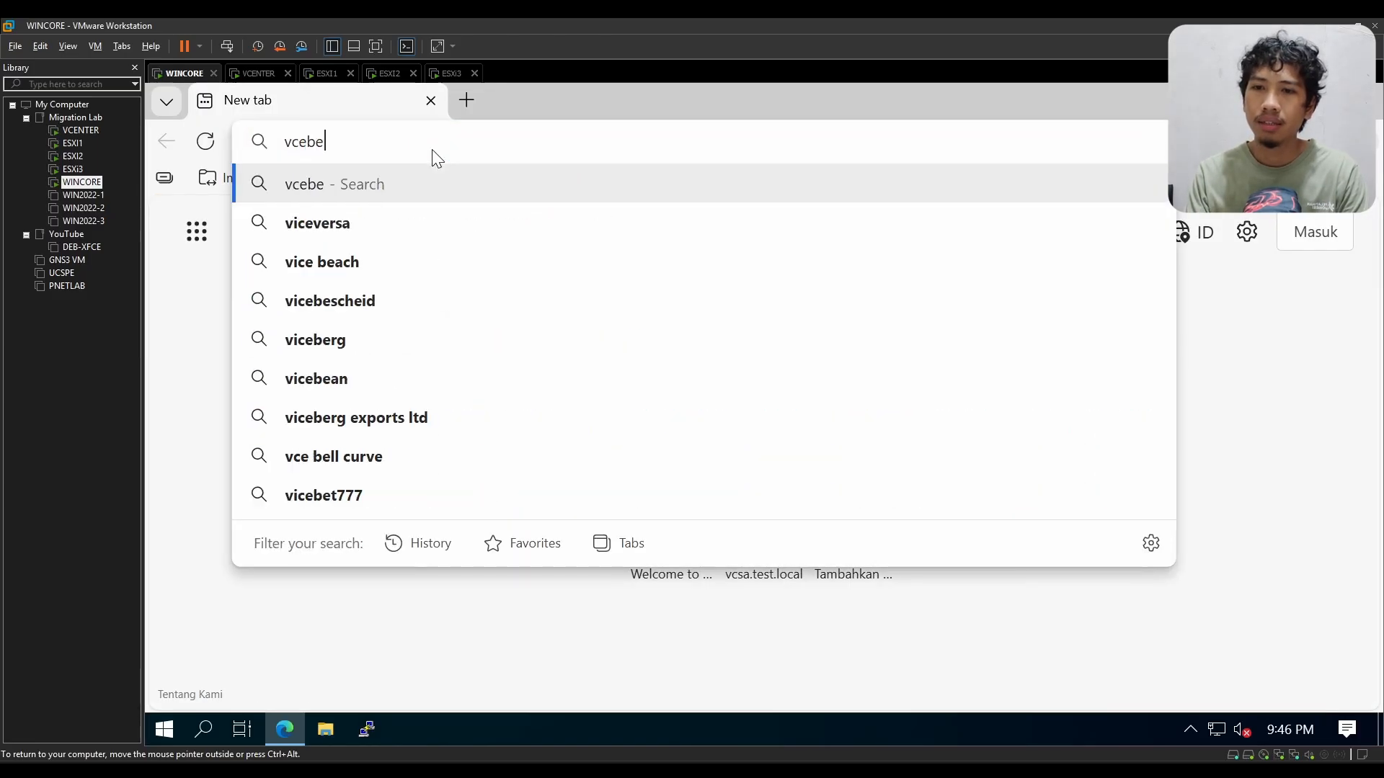
{"action": "key", "text": "BackSpace"}
{"action": "key", "text": "BackSpace"}
{"action": "type", "text": "n"}
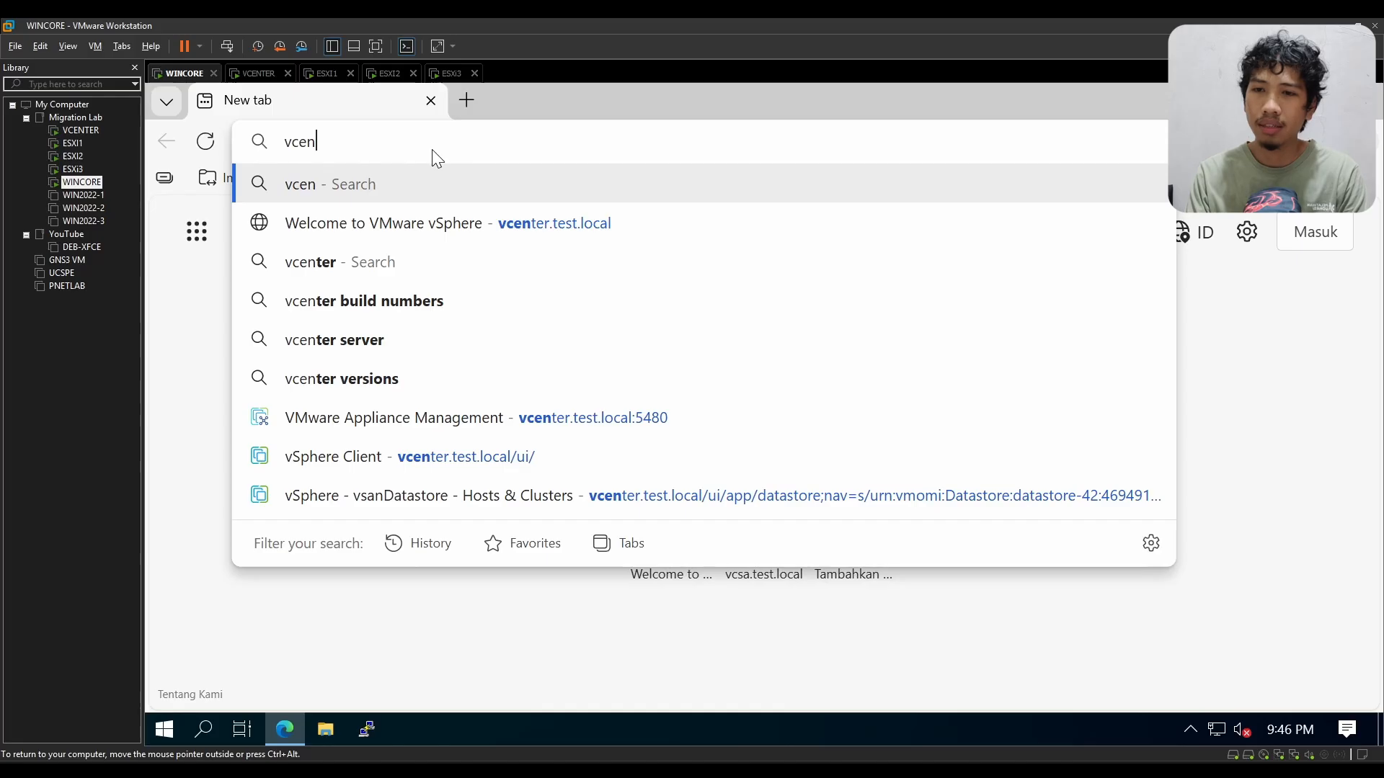
{"action": "type", "text": "ter.test.local"}
{"action": "key", "text": "Return"}
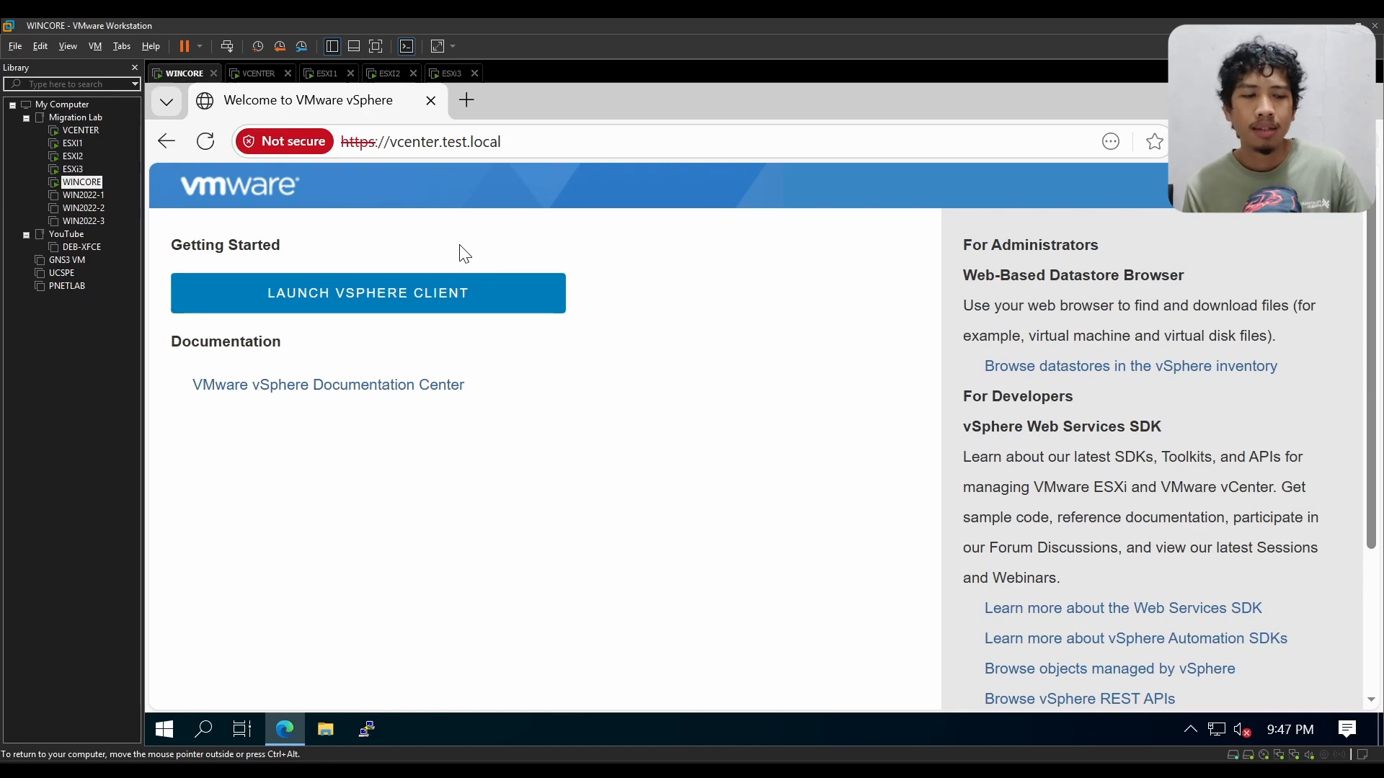
Step: Open the vCenter Server Management login page at vcenter.test.local:5480 in an additional browser tab
{"action": "left_click", "coordinate": [466, 104]}
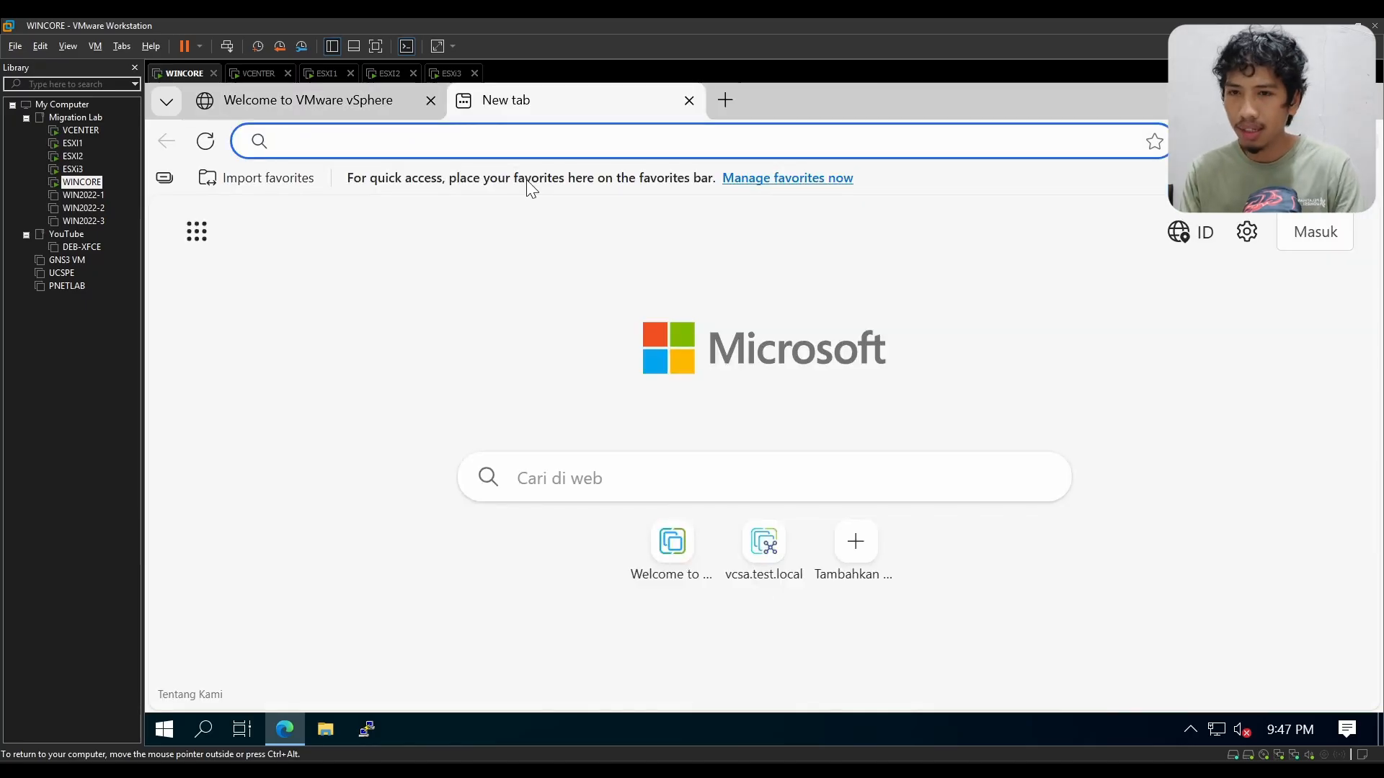
{"action": "type", "text": "v"}
{"action": "key", "text": "Right"}
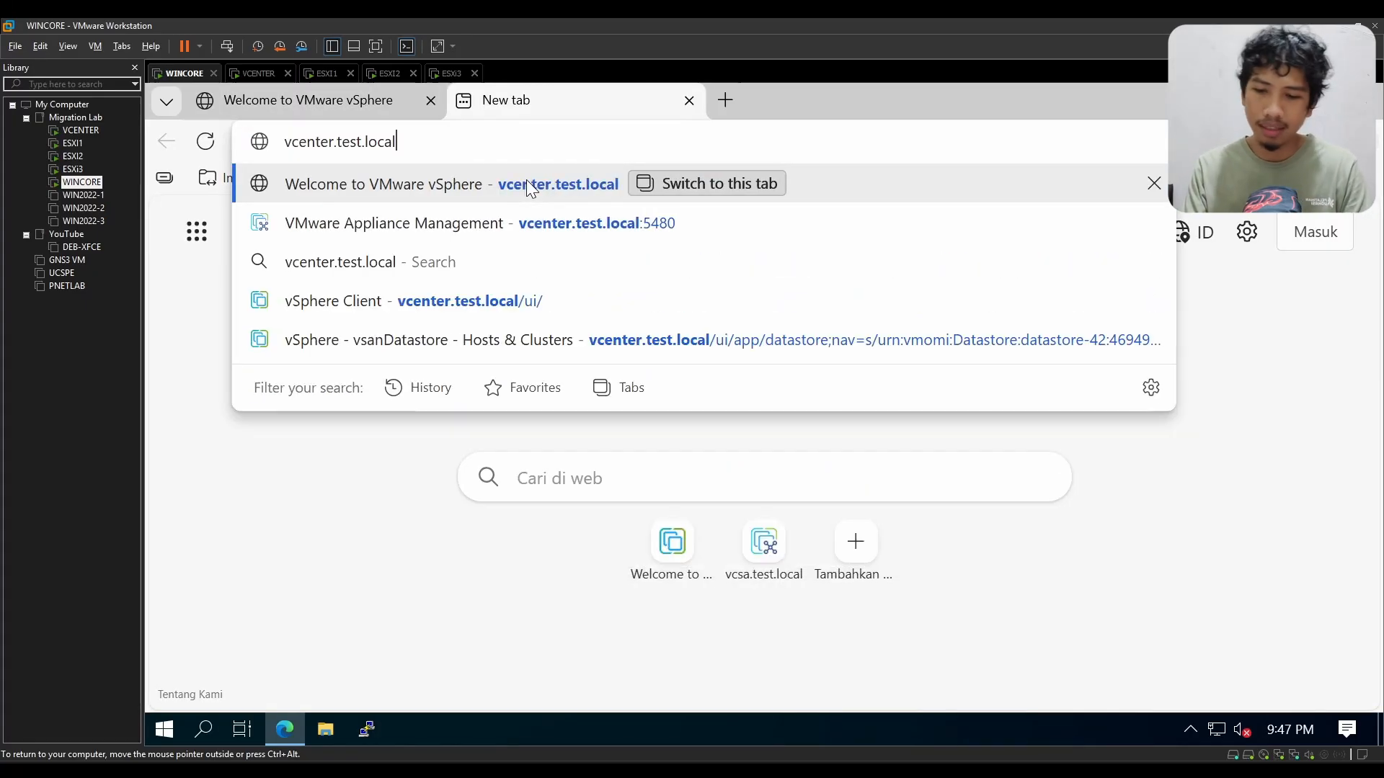
{"action": "type", "text": ":54"}
{"action": "key", "text": "Return"}
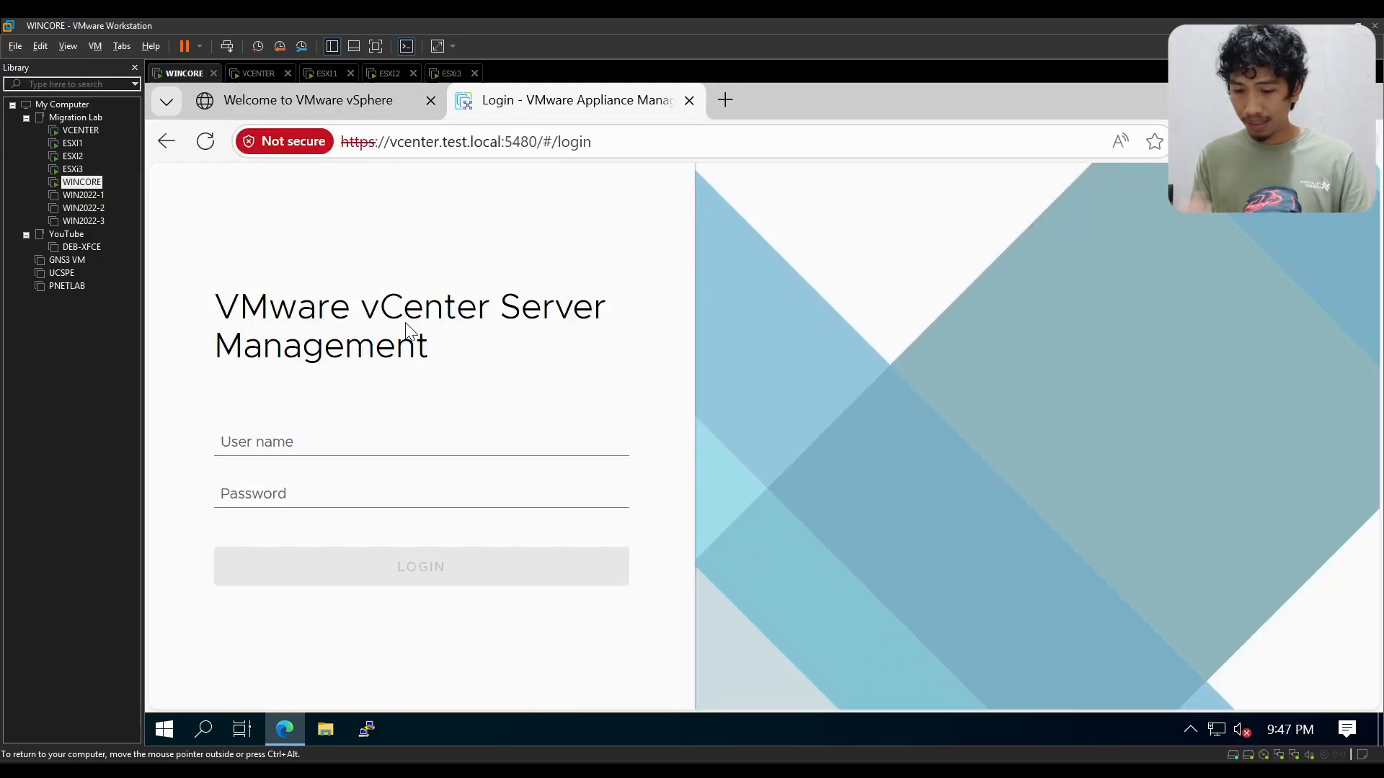
Step: Log in to vCenter Server Management as root with the account password
{"action": "left_click", "coordinate": [382, 434]}
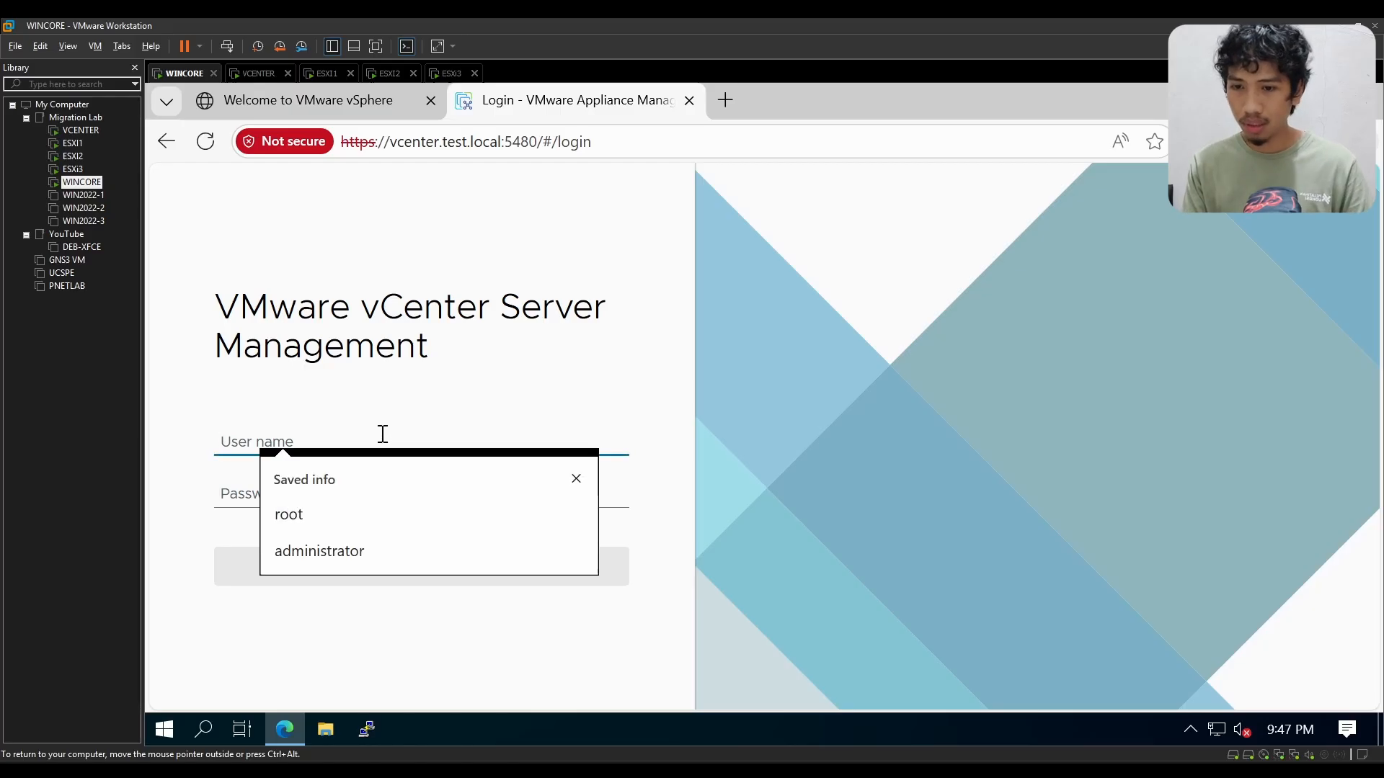
{"action": "left_click", "coordinate": [357, 508]}
{"action": "left_click", "coordinate": [376, 488]}
{"action": "type", "text": "•••••••"}
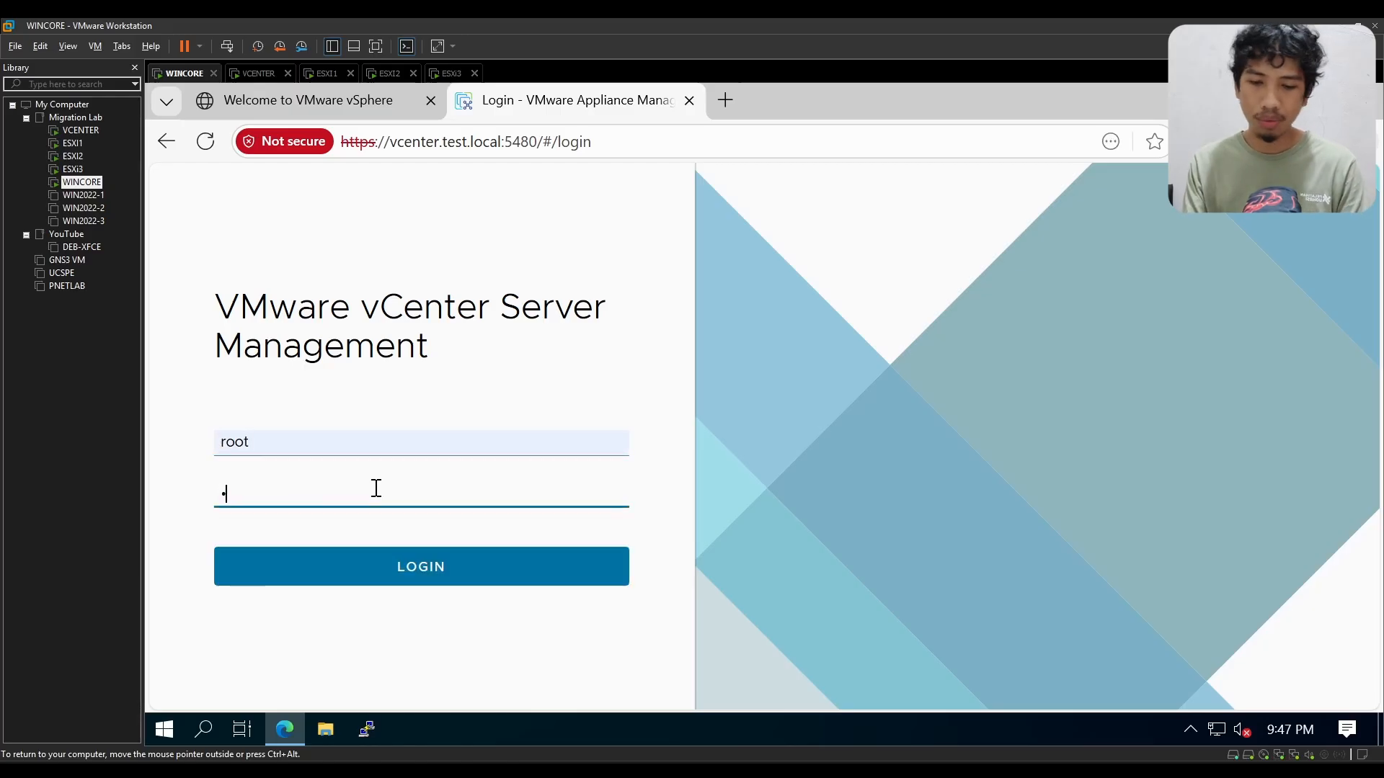
{"action": "key", "text": "Return"}
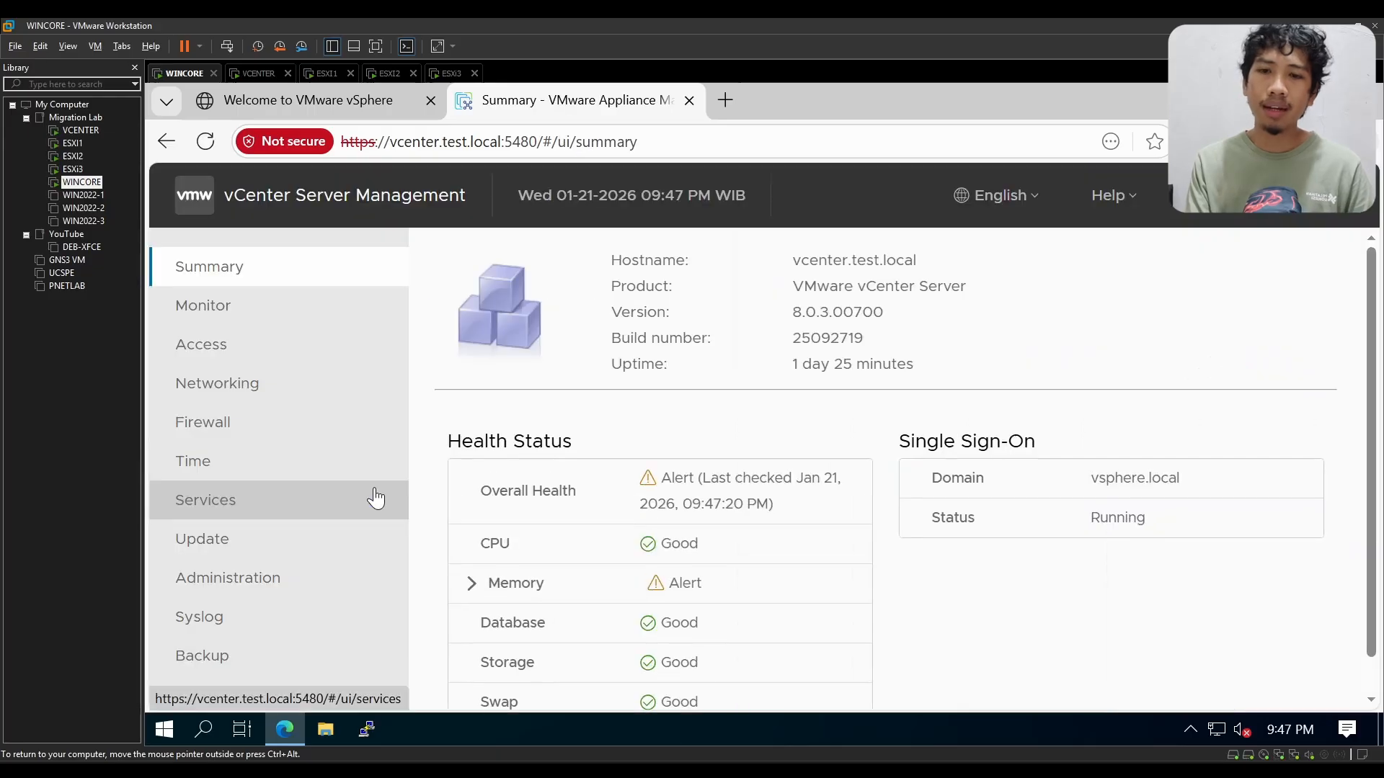
Step: Open the appliance's Services page and examine the startup type, health and state of the listed services
{"action": "left_click", "coordinate": [310, 504]}
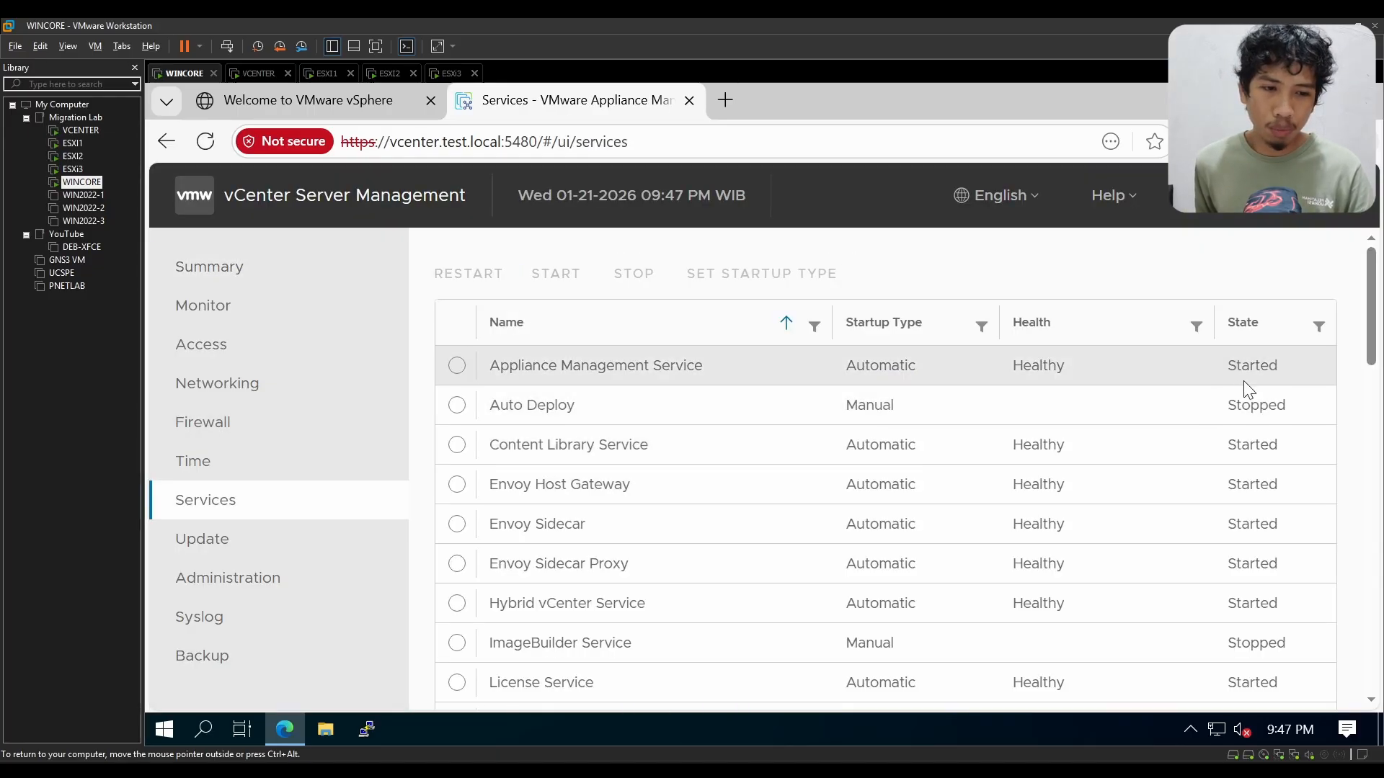
{"action": "scroll", "coordinate": [1248, 456], "scroll_direction": "down", "scroll_amount": 10}
{"action": "scroll", "coordinate": [1252, 465], "scroll_direction": "down", "scroll_amount": 10}
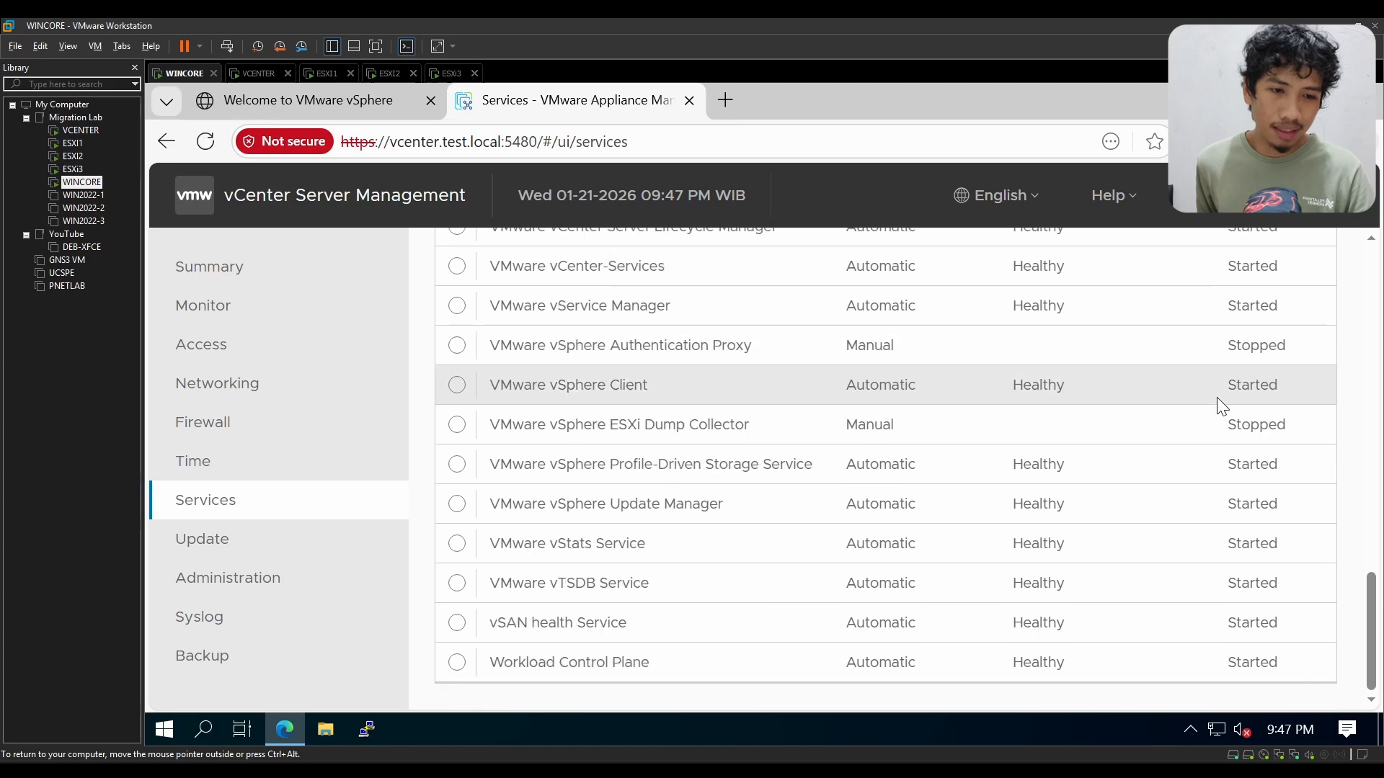
{"action": "left_click_drag", "start_coordinate": [1282, 662], "coordinate": [1229, 345]}
{"action": "scroll", "coordinate": [1301, 508], "scroll_direction": "up", "scroll_amount": 6}
{"action": "left_click_drag", "start_coordinate": [1290, 542], "coordinate": [1191, 286]}
{"action": "scroll", "coordinate": [1268, 366], "scroll_direction": "up", "scroll_amount": 10}
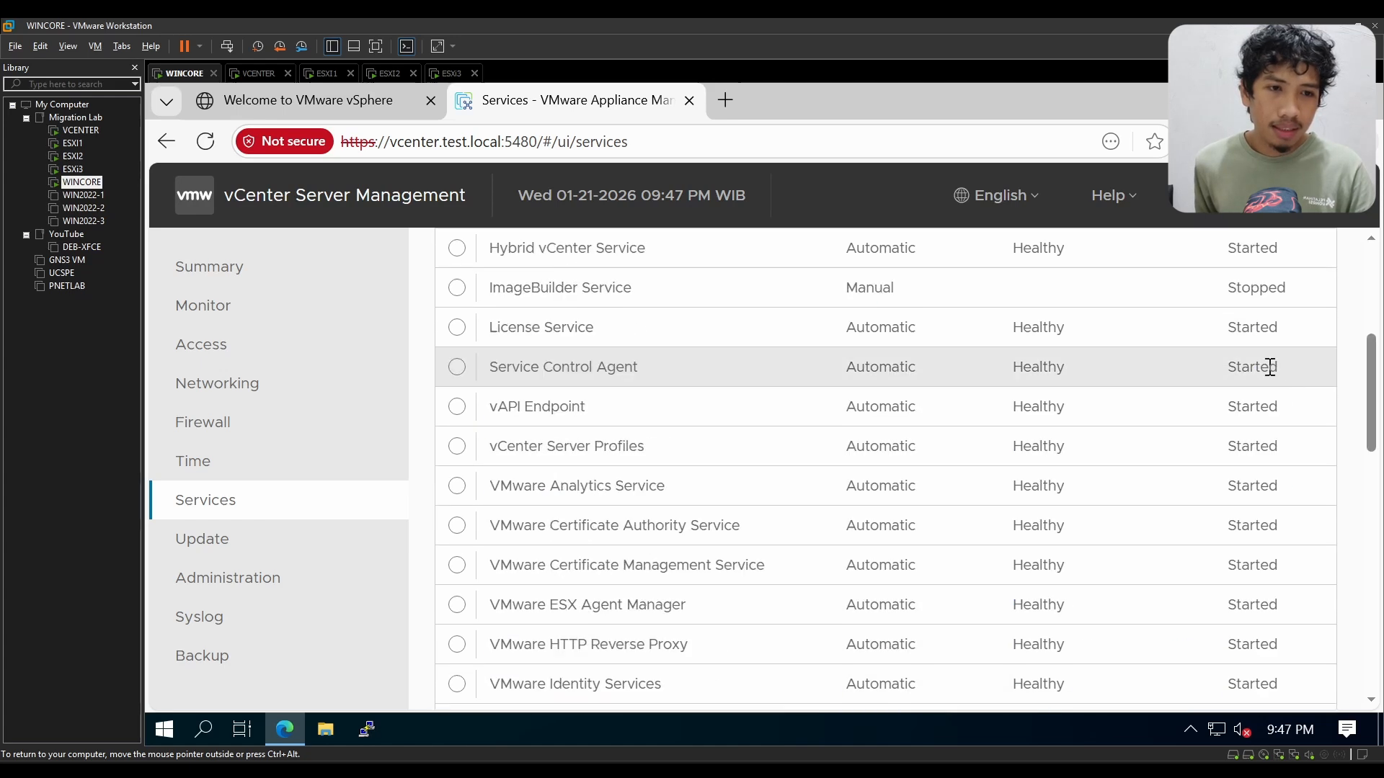
{"action": "left_click", "coordinate": [1283, 363]}
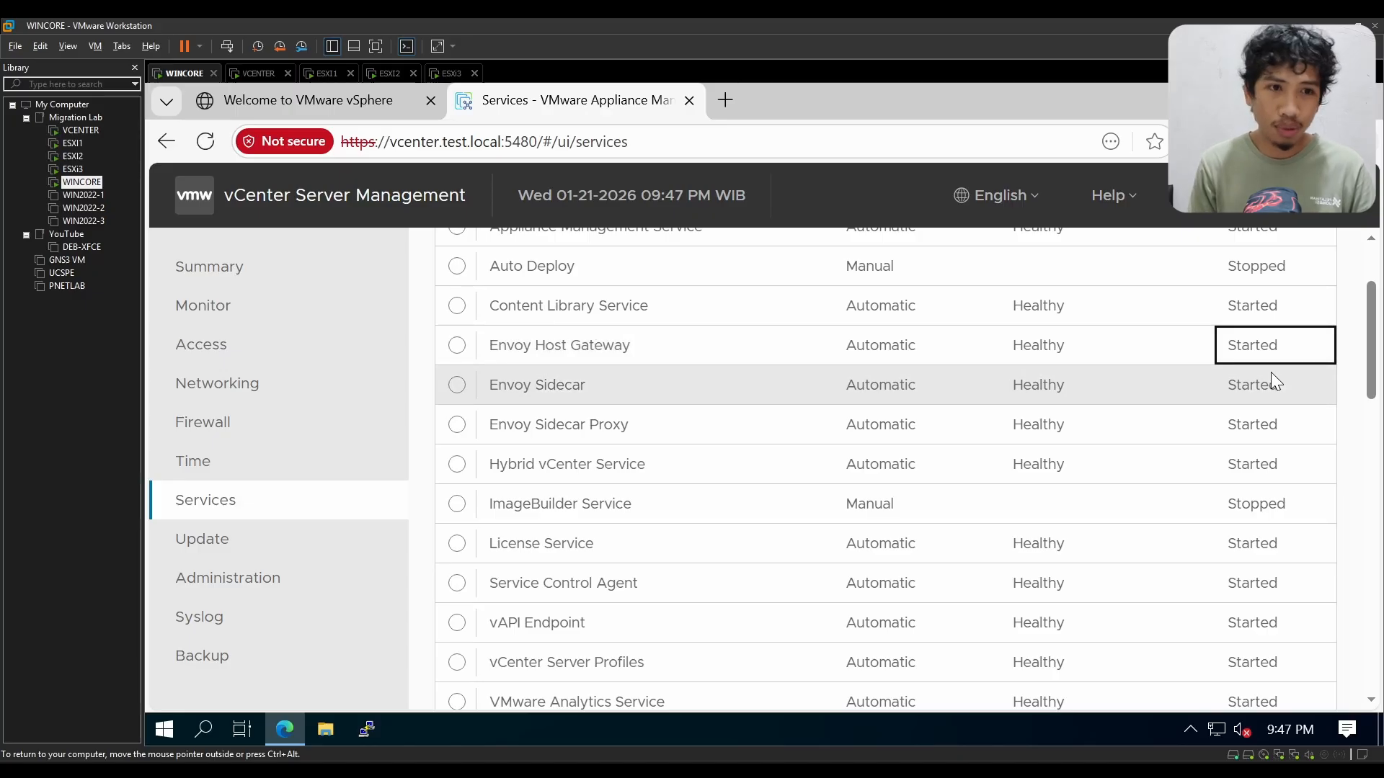
{"action": "left_click", "coordinate": [1348, 392]}
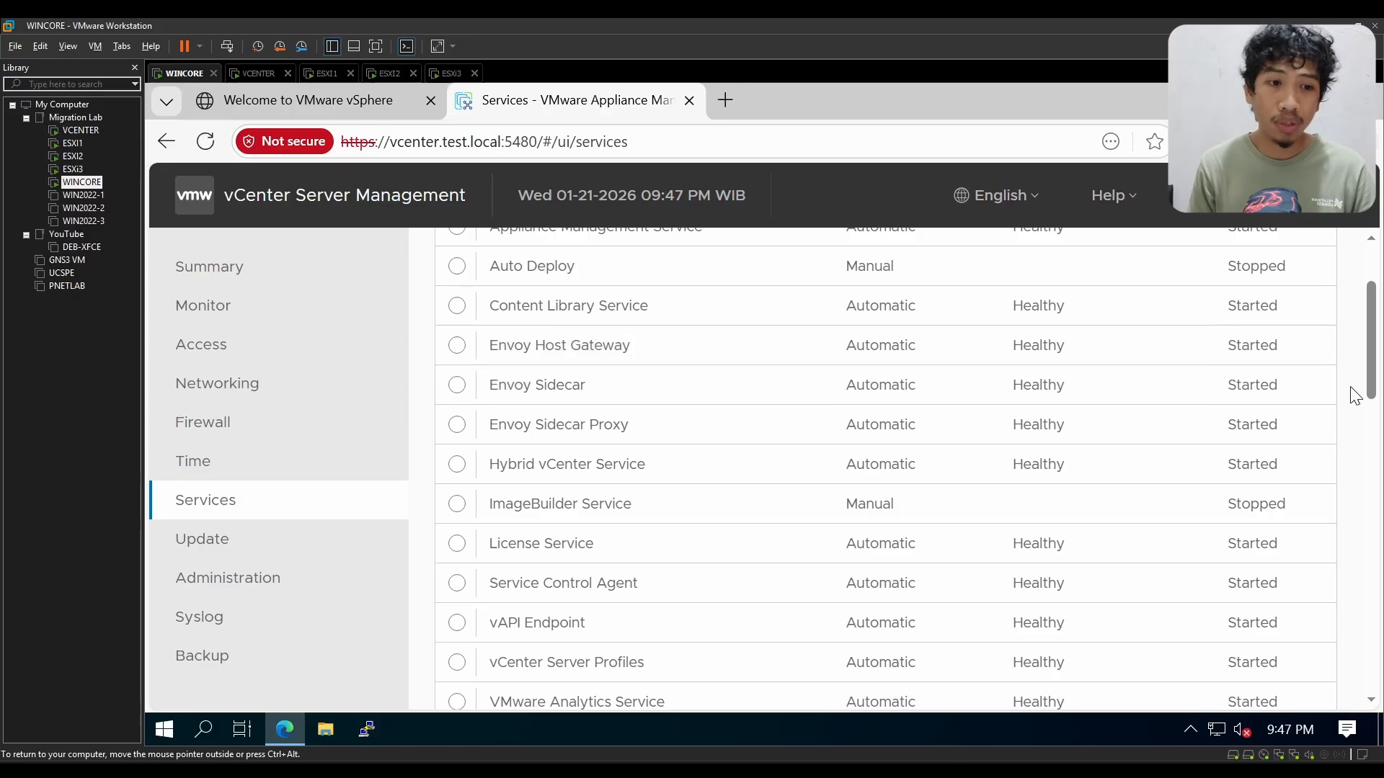
{"action": "scroll", "coordinate": [1226, 336], "scroll_direction": "up", "scroll_amount": 3}
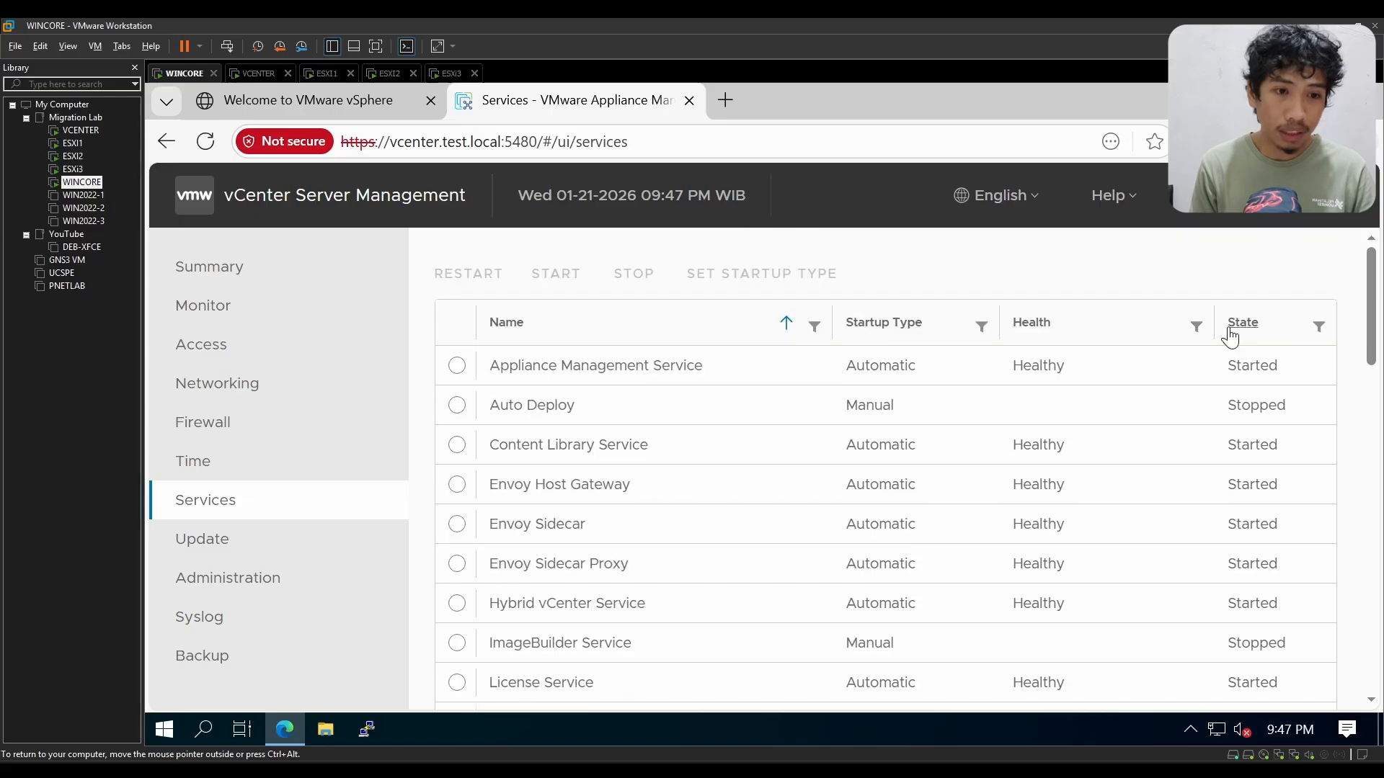
{"action": "double_click", "coordinate": [1244, 414]}
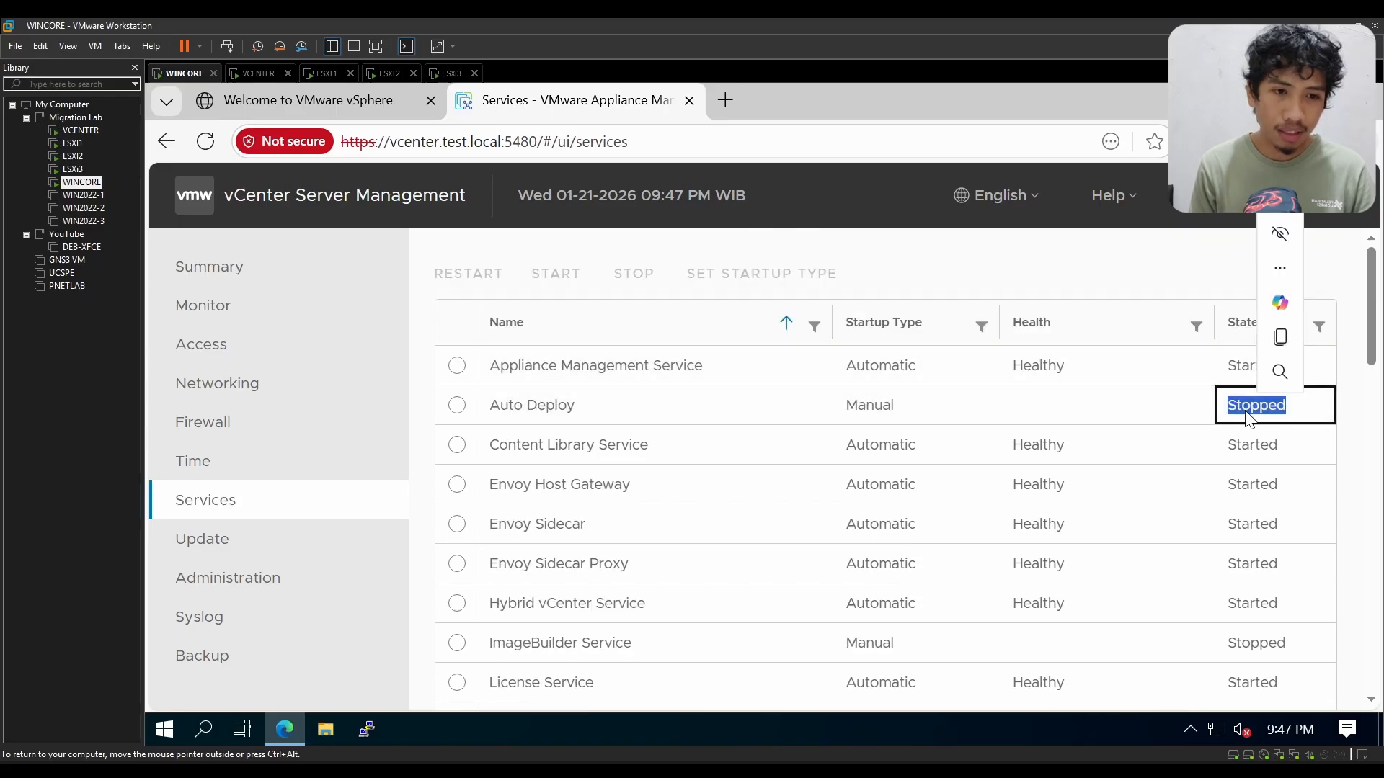
{"action": "scroll", "coordinate": [1283, 432], "scroll_direction": "down", "scroll_amount": 5}
{"action": "scroll", "coordinate": [1290, 433], "scroll_direction": "down", "scroll_amount": 5}
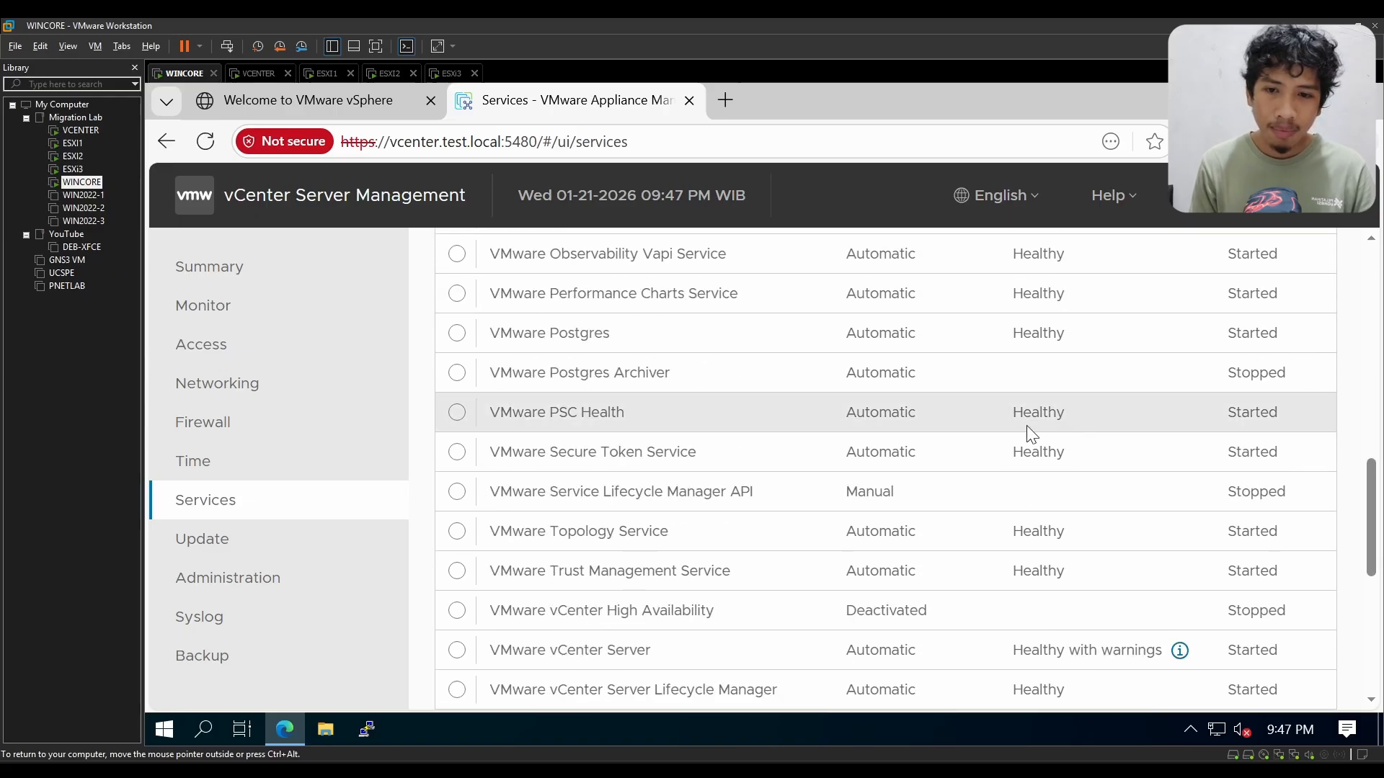
{"action": "scroll", "coordinate": [871, 480], "scroll_direction": "down", "scroll_amount": 1}
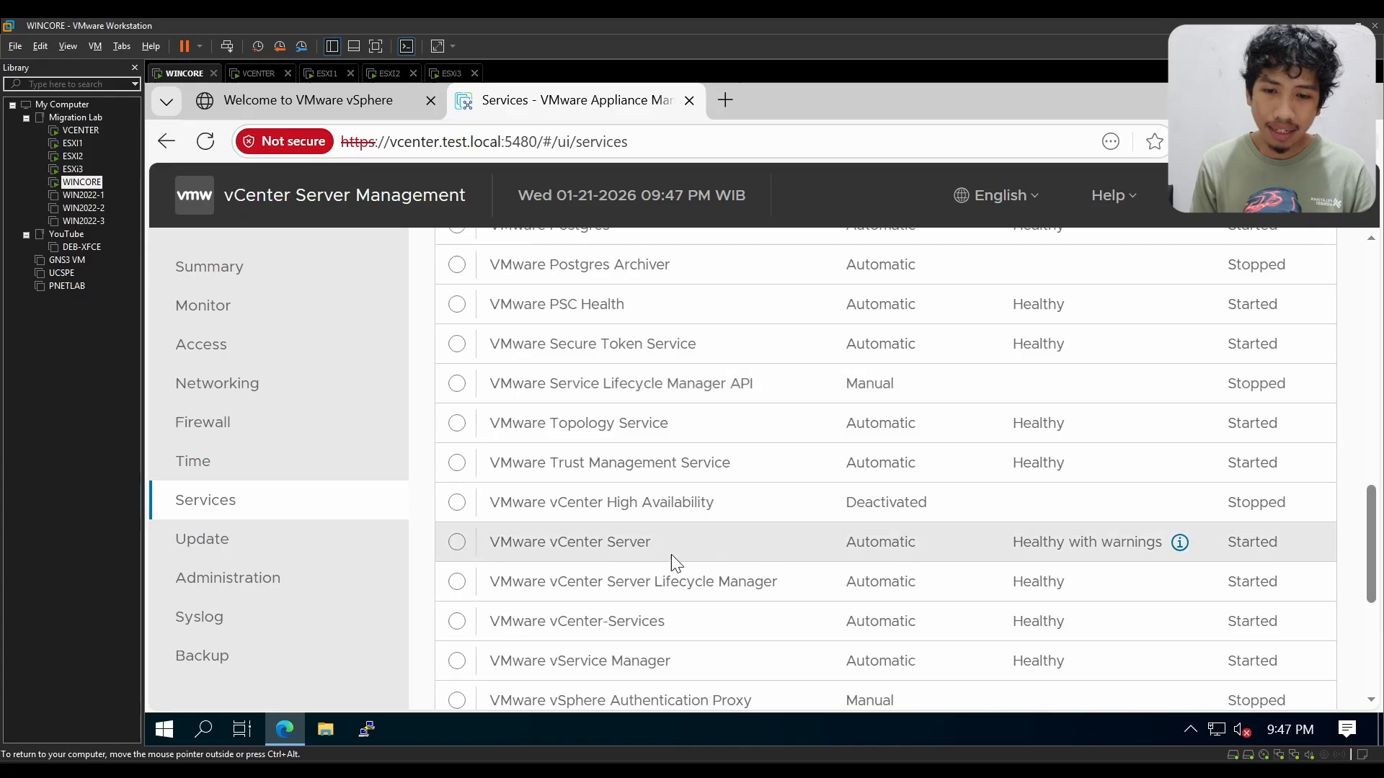
Step: Inspect the health details of the VMware vCenter Server service and check the remaining services in the list
{"action": "double_click", "coordinate": [631, 542]}
{"action": "left_click", "coordinate": [524, 546]}
{"action": "left_click_drag", "start_coordinate": [525, 546], "coordinate": [595, 546]}
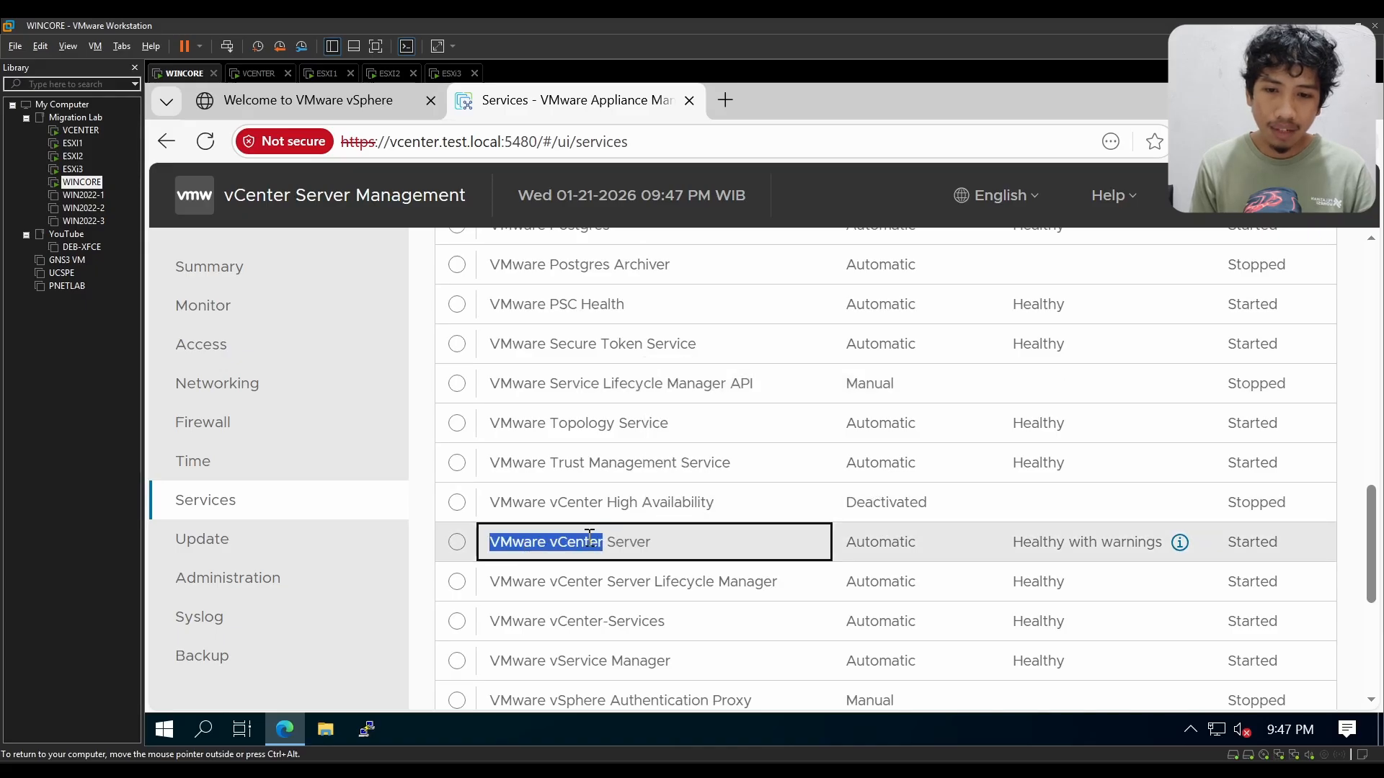
{"action": "left_click", "coordinate": [667, 551]}
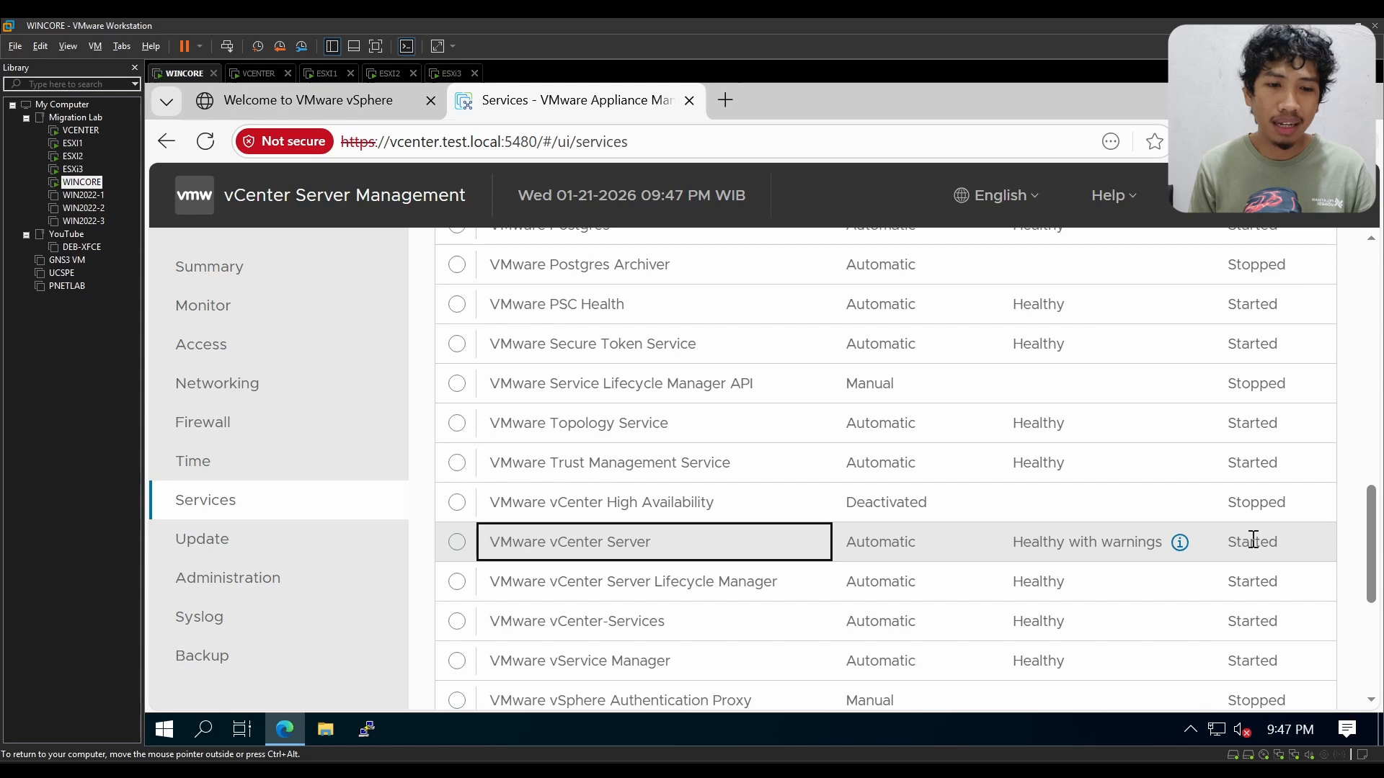
{"action": "left_click", "coordinate": [1182, 545]}
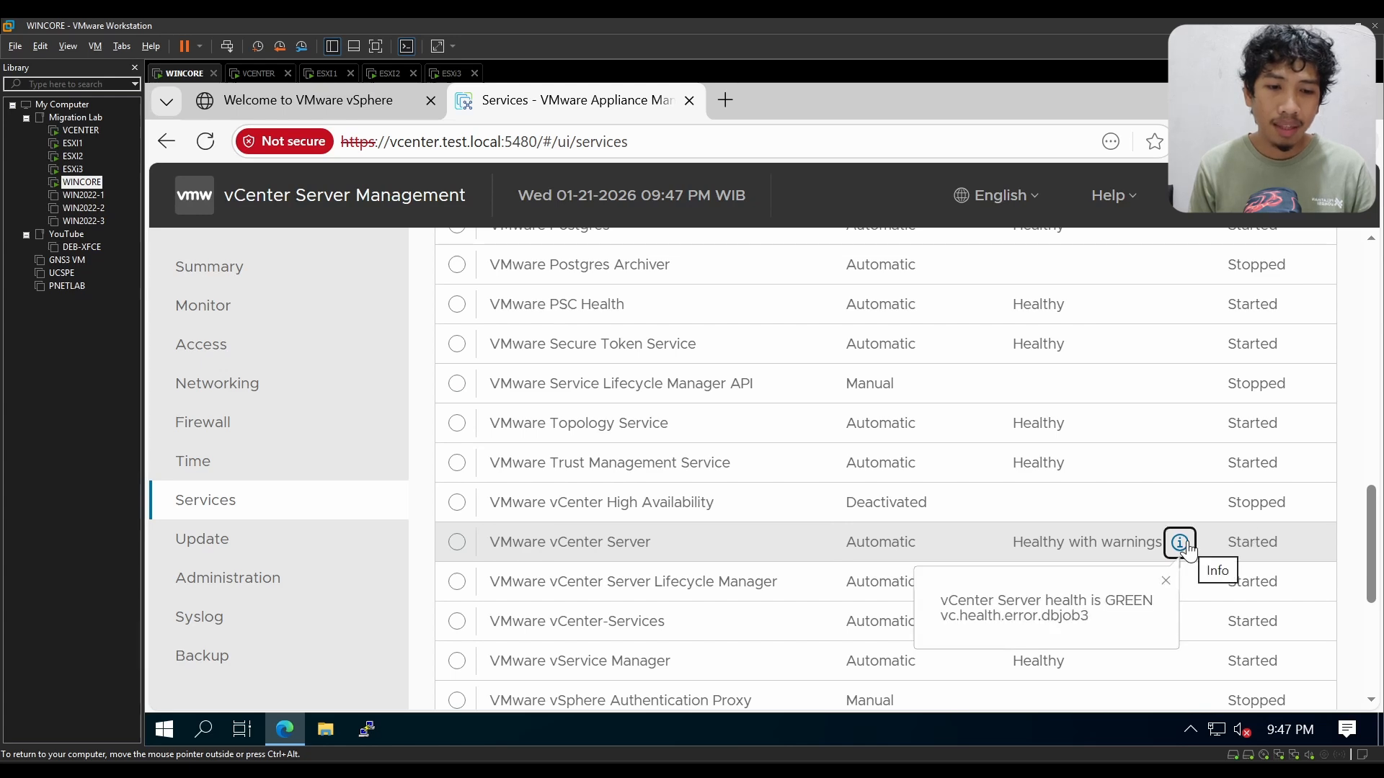
{"action": "left_click", "coordinate": [1348, 528]}
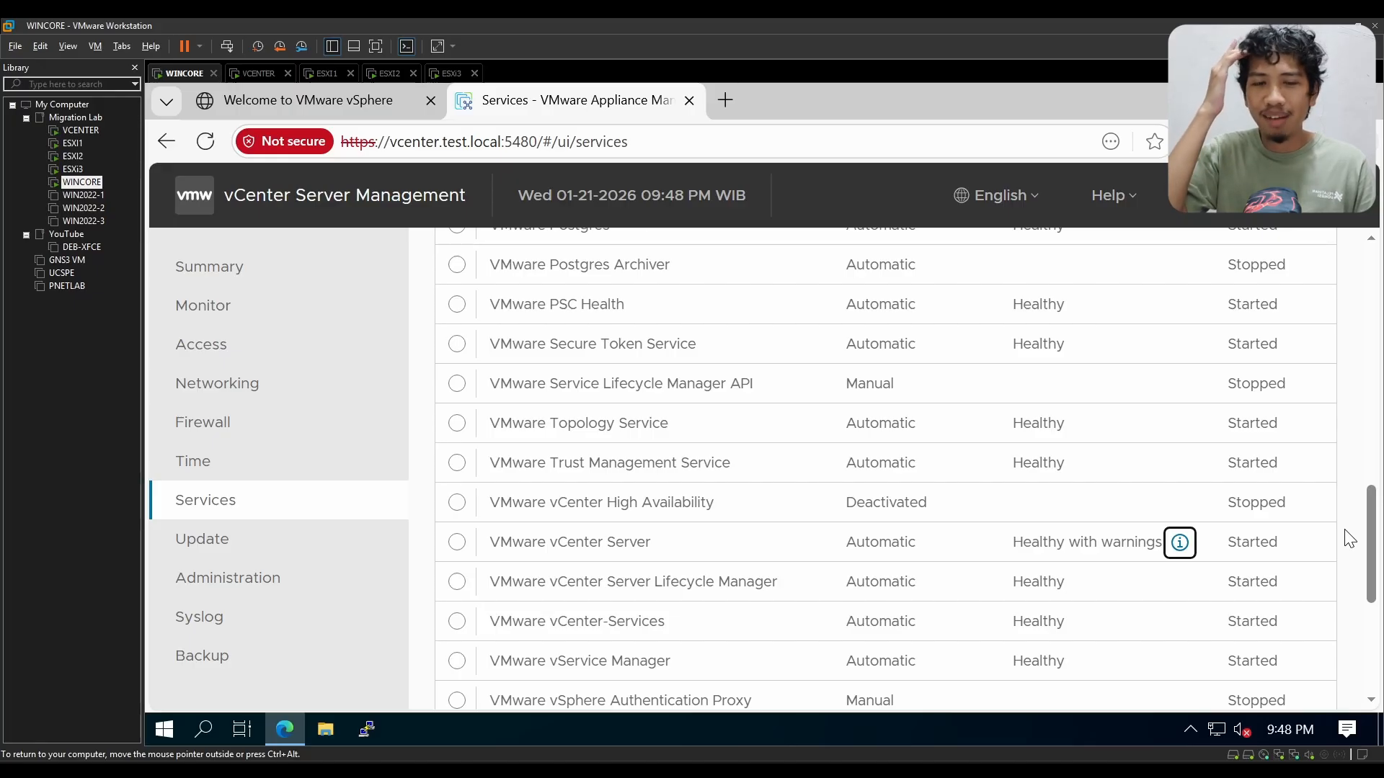
{"action": "left_click", "coordinate": [1345, 531]}
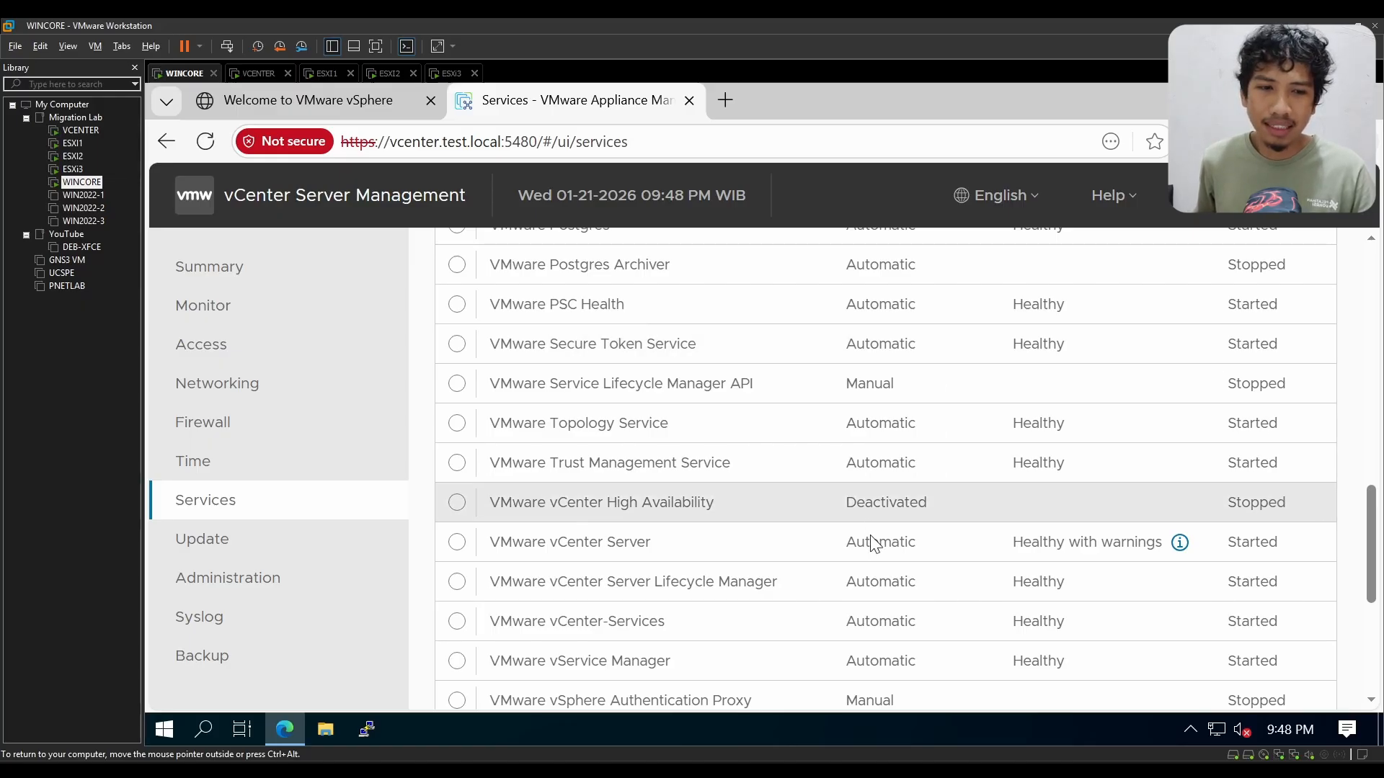
{"action": "scroll", "coordinate": [1284, 509], "scroll_direction": "down", "scroll_amount": 5}
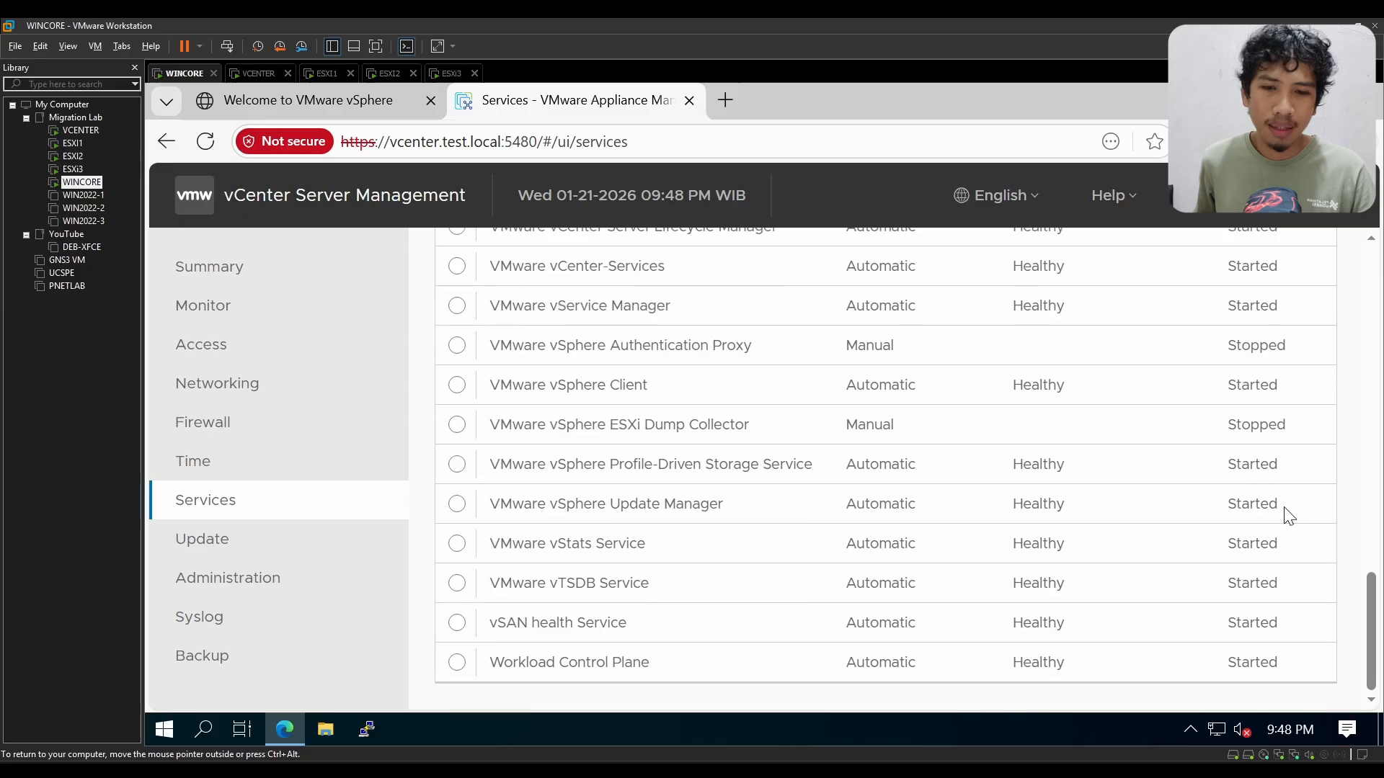
{"action": "scroll", "coordinate": [1285, 512], "scroll_direction": "up", "scroll_amount": 4}
{"action": "scroll", "coordinate": [1288, 516], "scroll_direction": "up", "scroll_amount": 15}
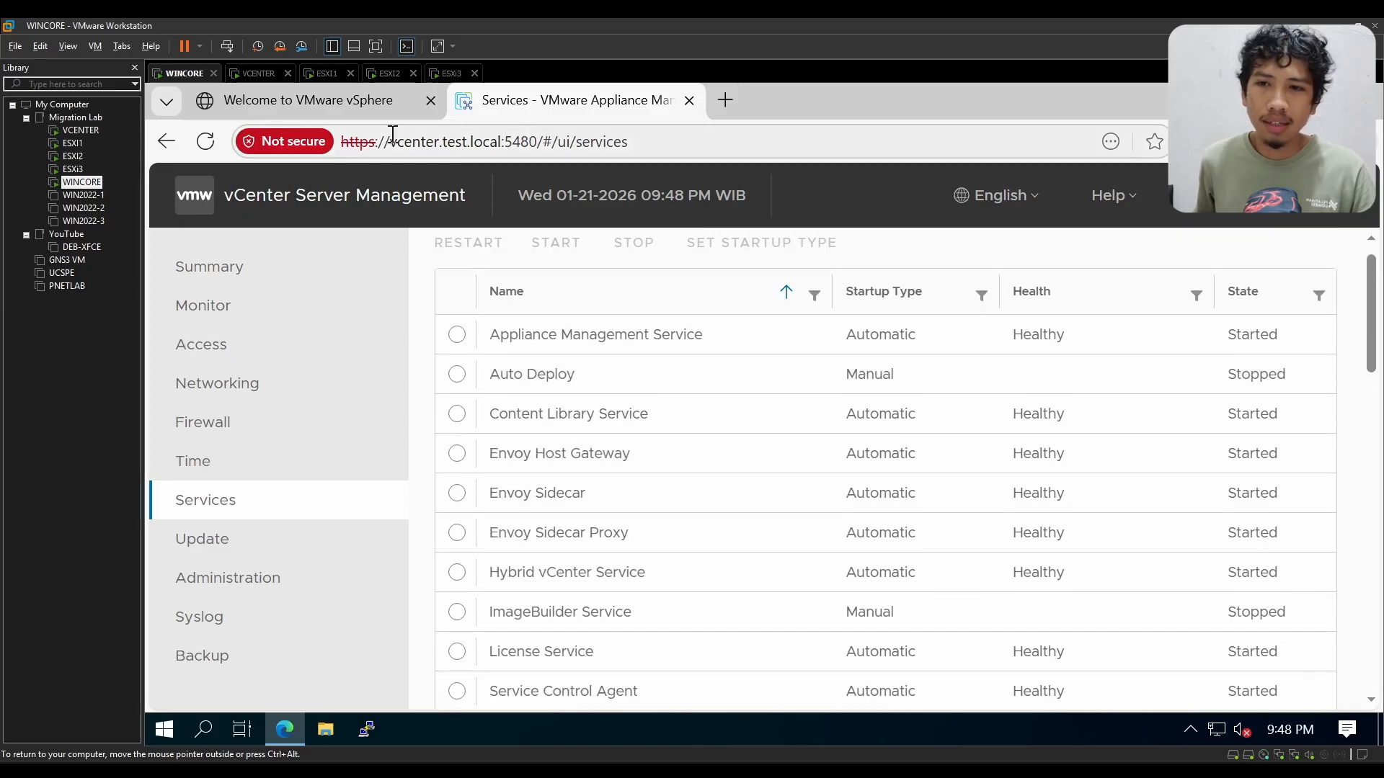
Step: Compare the vSphere welcome page with the Services page and show the VCENTER virtual machine's console
{"action": "left_click", "coordinate": [339, 101]}
{"action": "key", "text": "ctrl+Tab"}
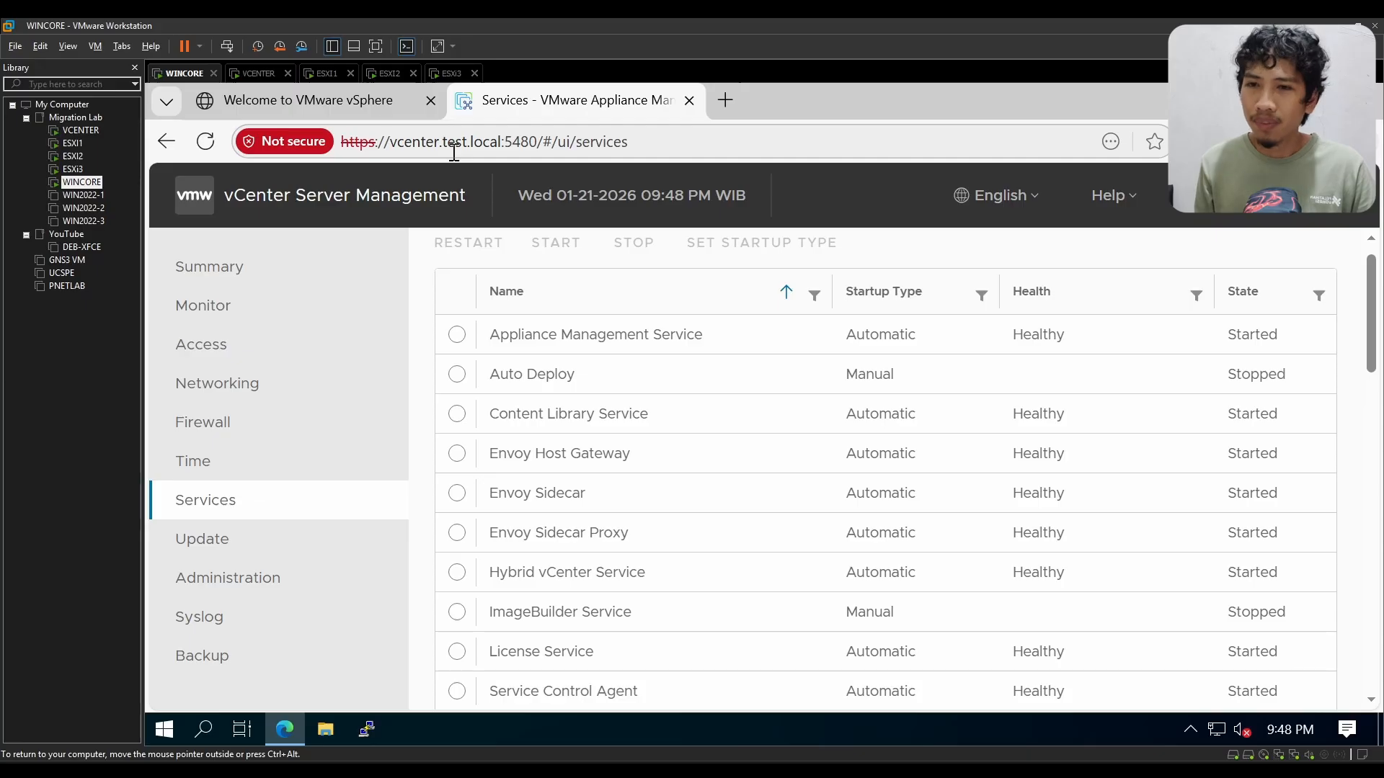
{"action": "left_click", "coordinate": [253, 74]}
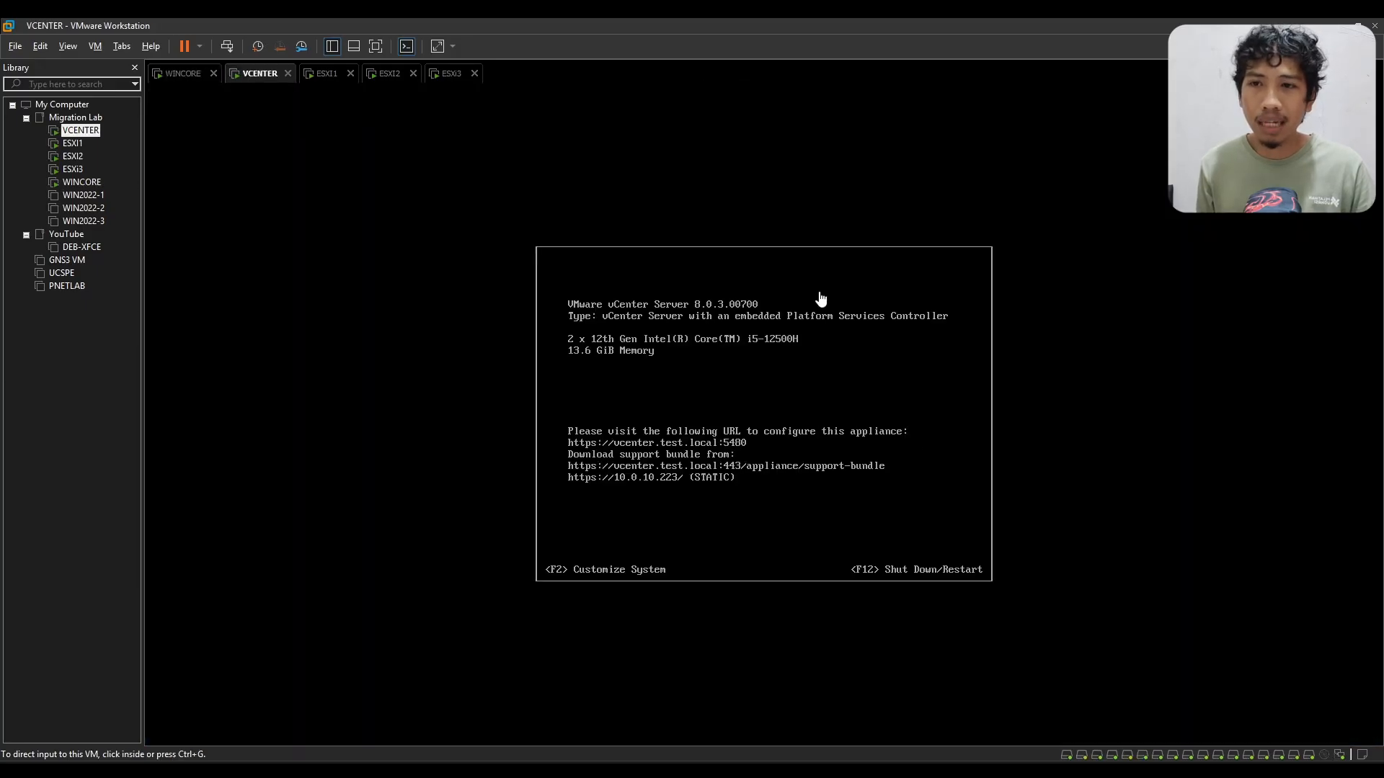
Step: Return to the WINCORE virtual machine and review the health and state of every vCenter service down to the end of the list
{"action": "left_click", "coordinate": [171, 84]}
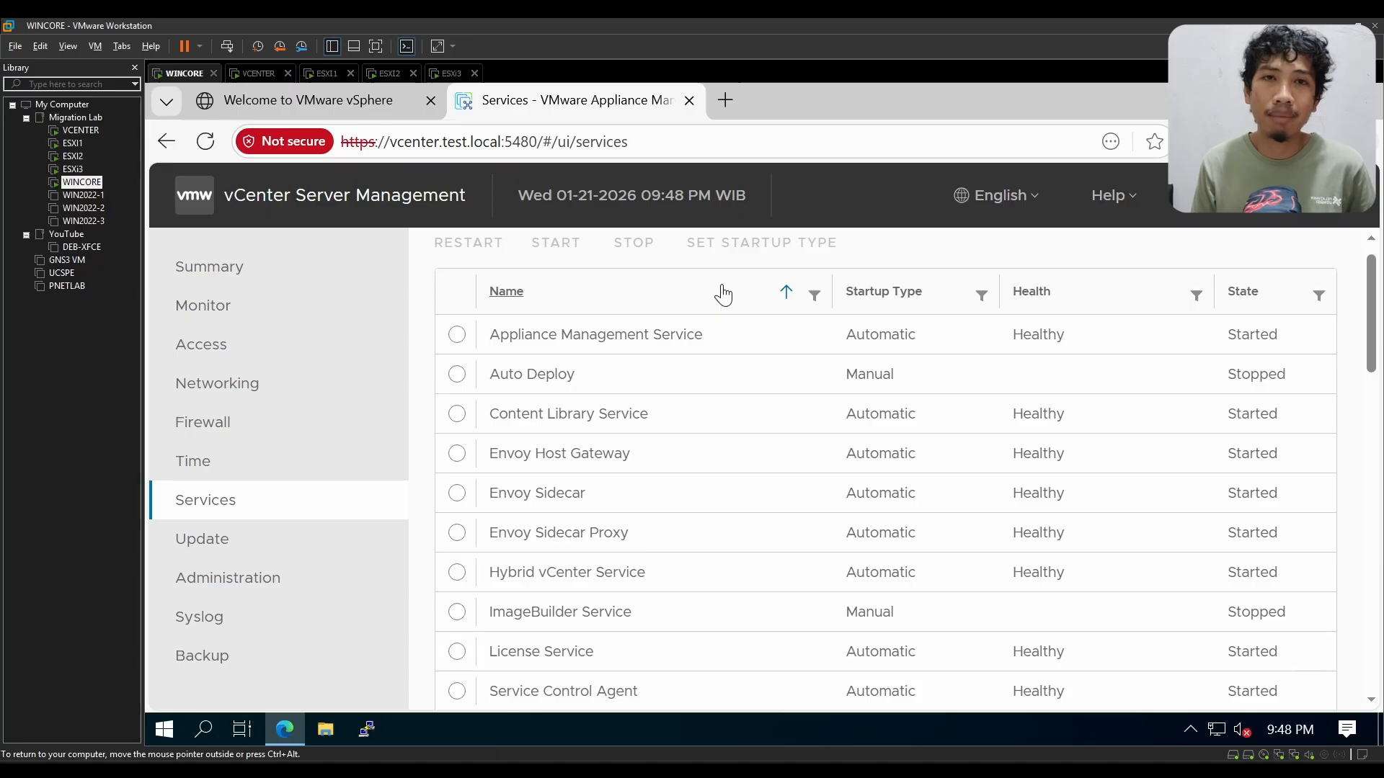
{"action": "left_click", "coordinate": [671, 137]}
{"action": "left_click", "coordinate": [771, 148]}
{"action": "left_click", "coordinate": [1311, 257]}
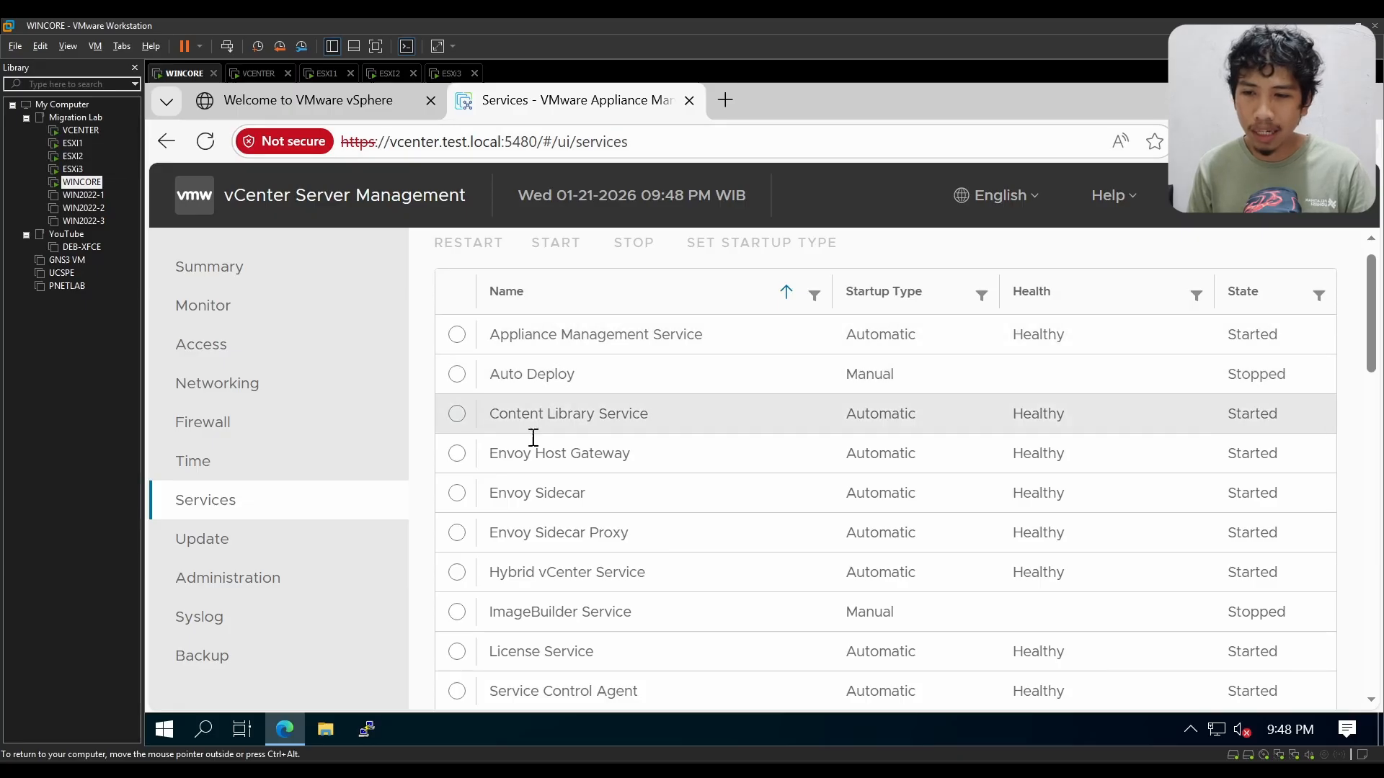
{"action": "scroll", "coordinate": [942, 500], "scroll_direction": "down", "scroll_amount": 5}
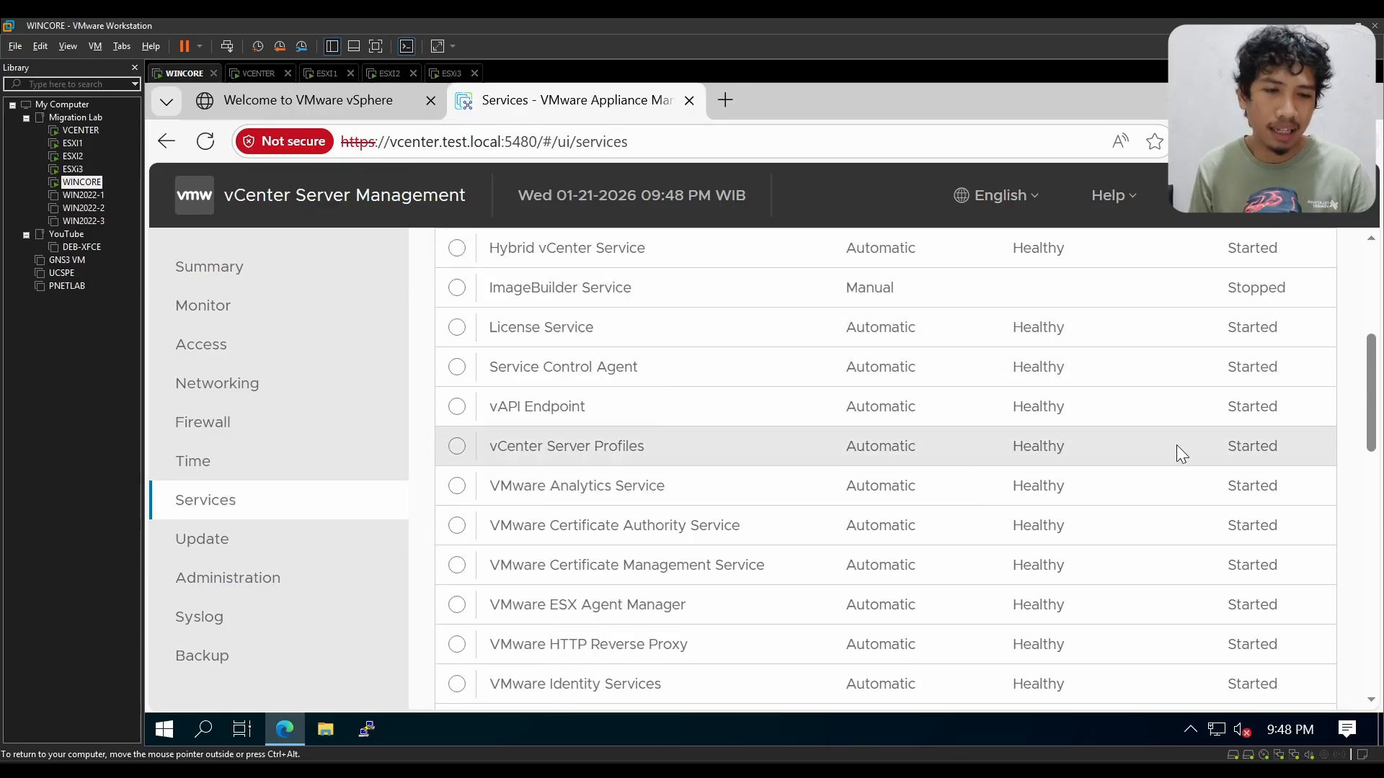
{"action": "scroll", "coordinate": [1244, 564], "scroll_direction": "down", "scroll_amount": 10}
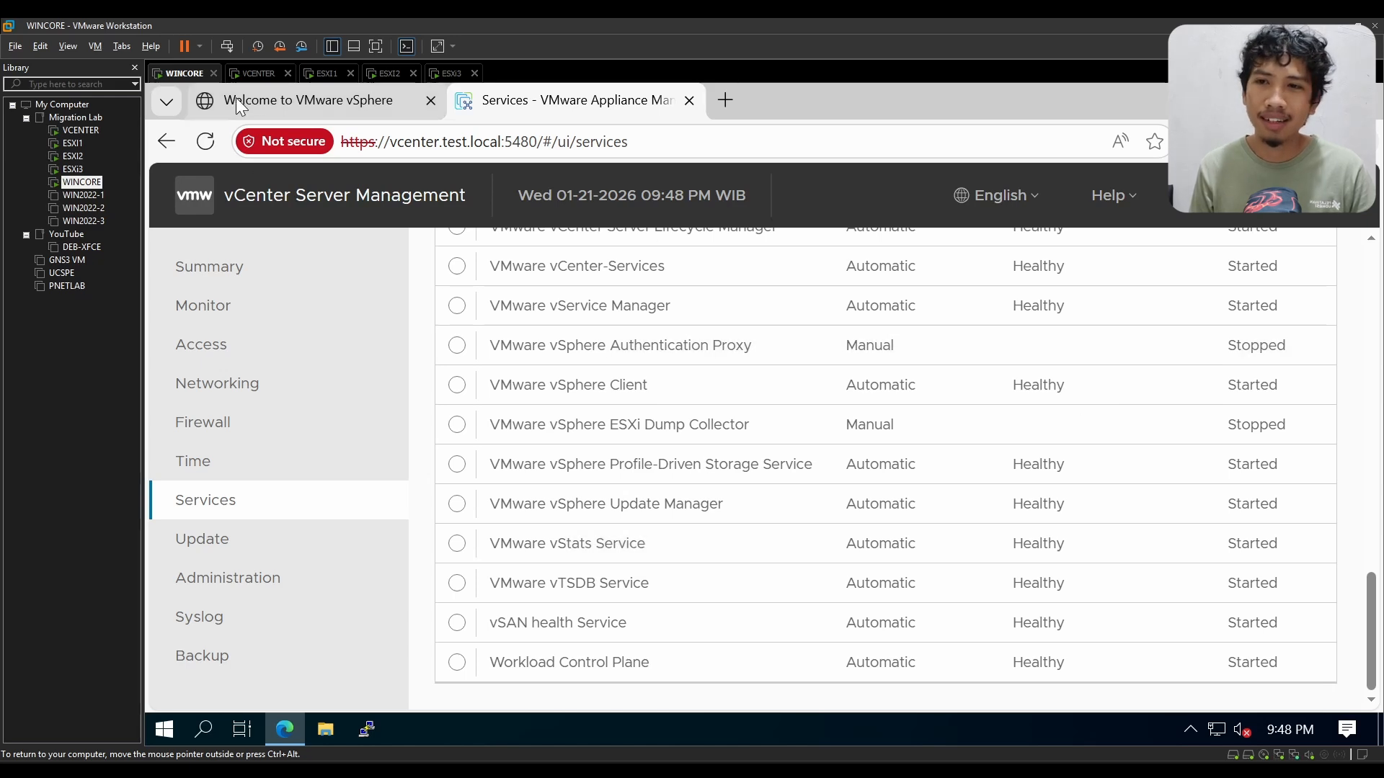
Step: Show the vSphere welcome page with WINCORE's power options, and return to the appliance's Services page
{"action": "left_click", "coordinate": [256, 102]}
{"action": "left_click", "coordinate": [196, 46]}
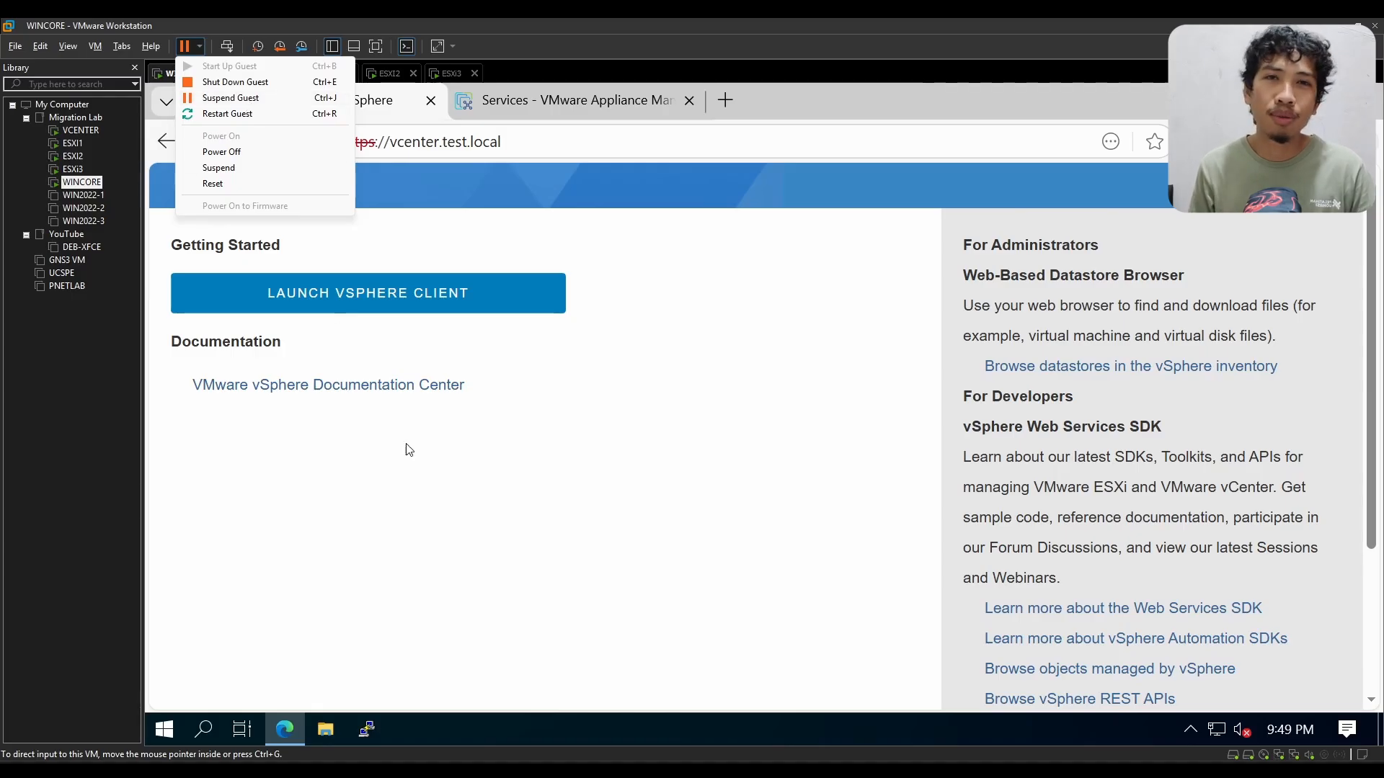
{"action": "left_click", "coordinate": [414, 462]}
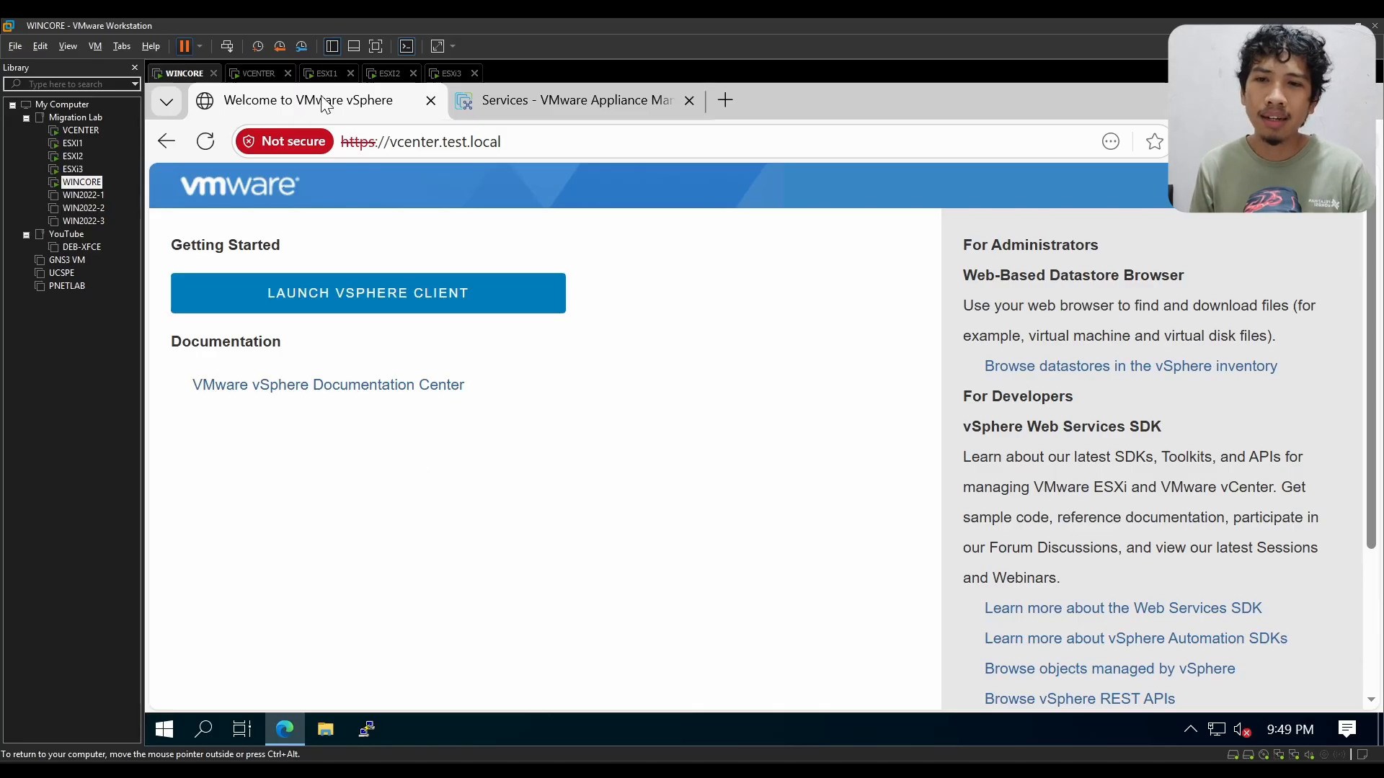
{"action": "left_click", "coordinate": [620, 105]}
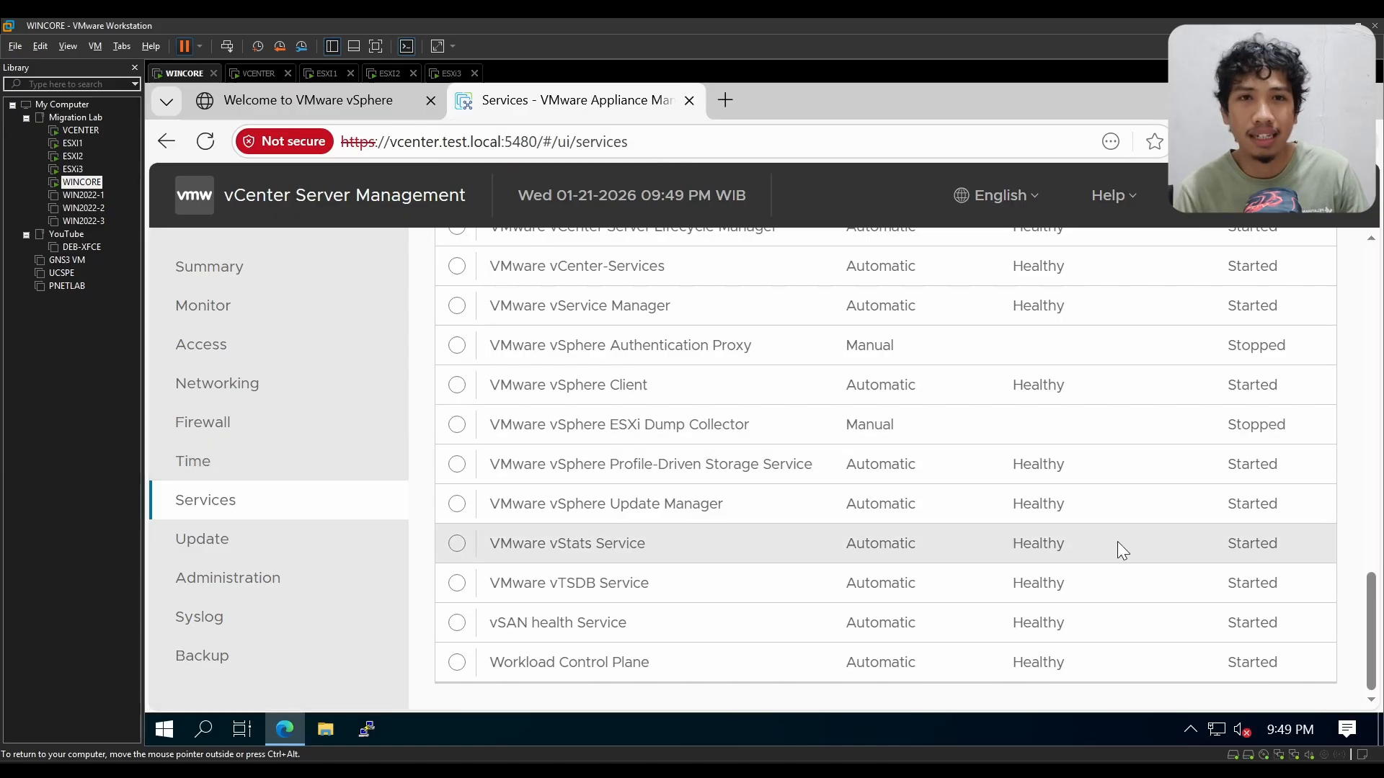
Step: Open the appliance's Time page and examine the time zone and NTP server, checking the ESXI1 virtual machine's console as well
{"action": "left_click", "coordinate": [315, 468]}
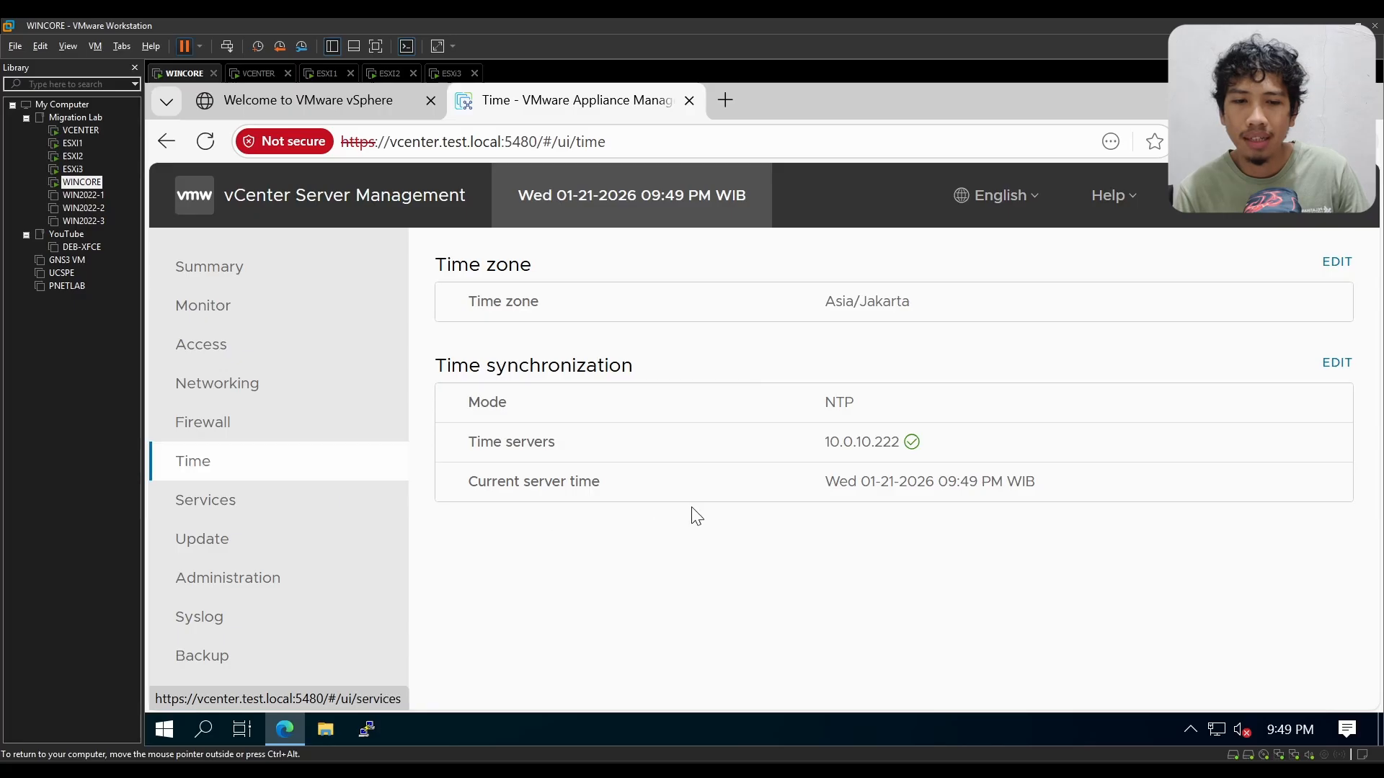
{"action": "left_click_drag", "start_coordinate": [826, 445], "coordinate": [915, 442]}
{"action": "left_click", "coordinate": [886, 508]}
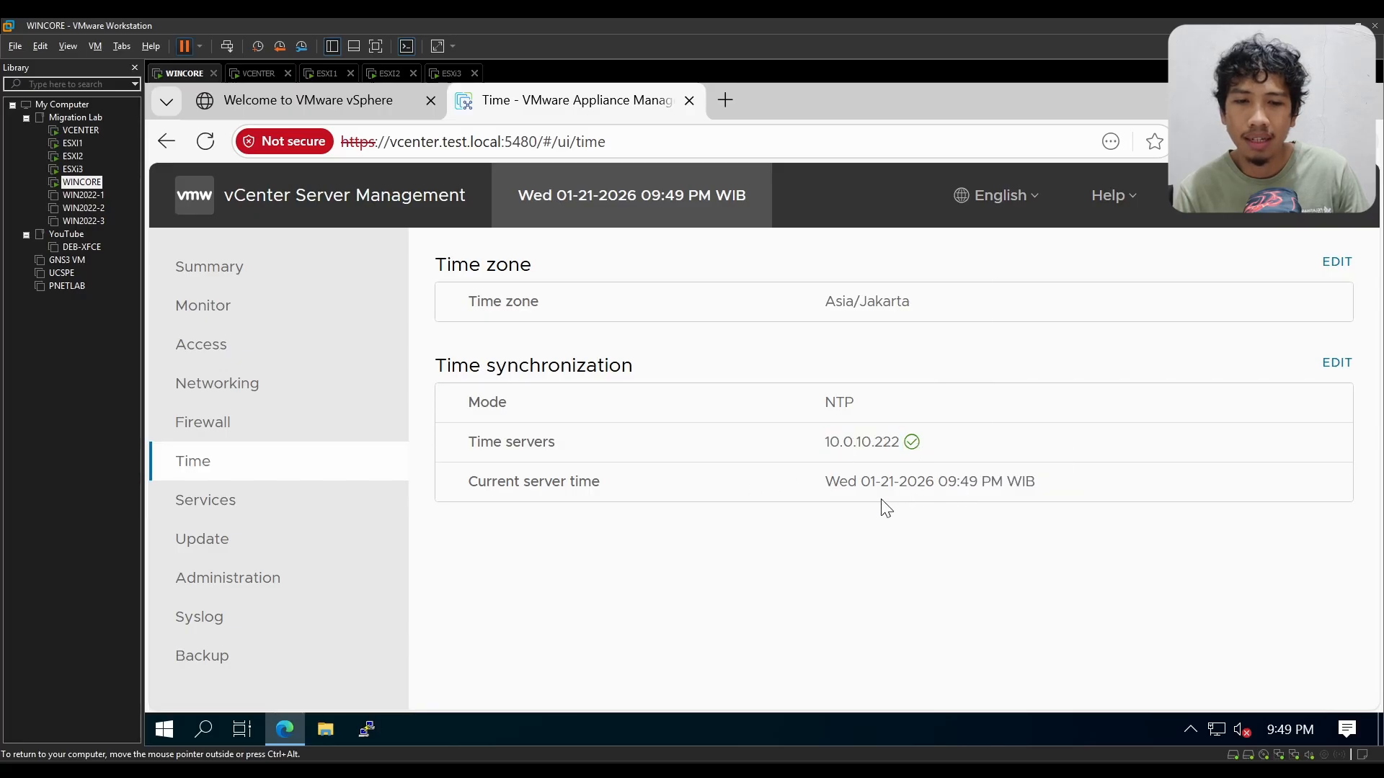
{"action": "double_click", "coordinate": [850, 444]}
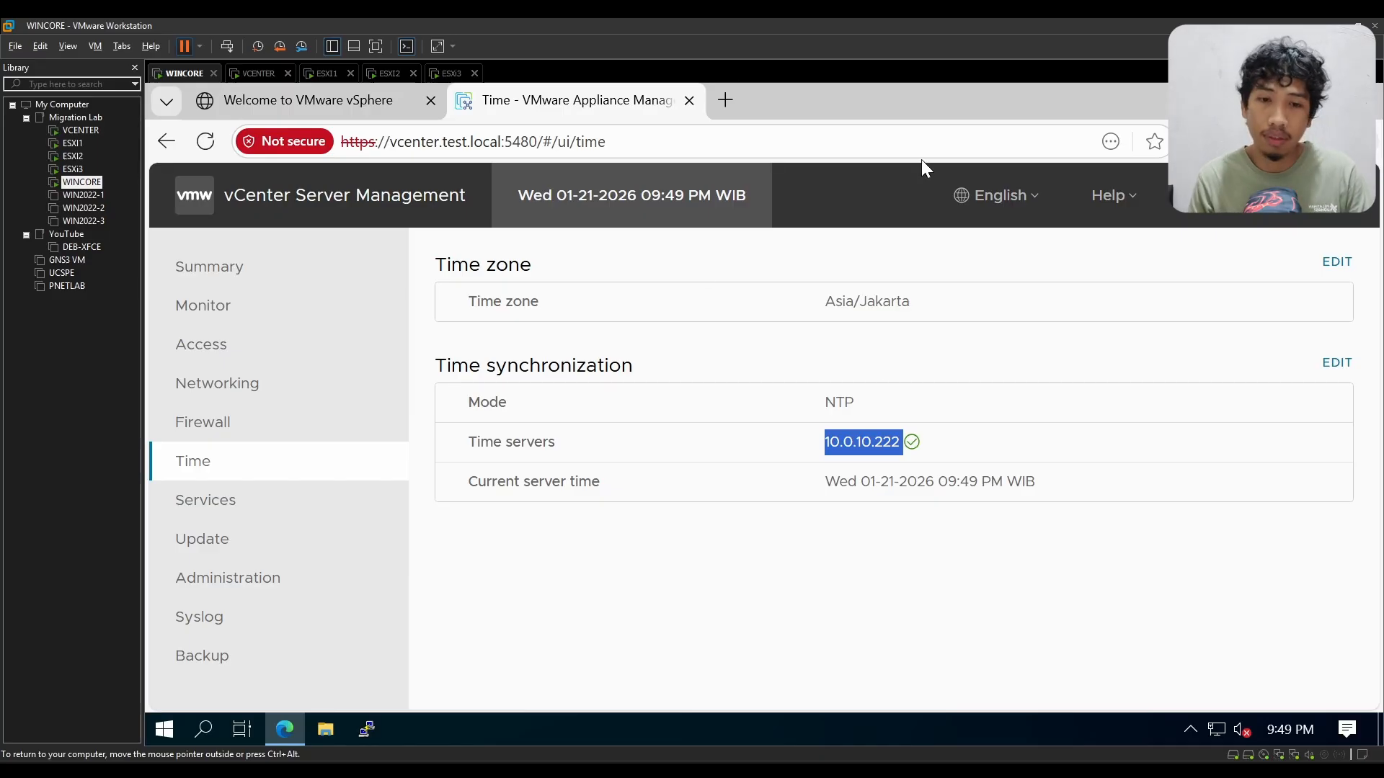
{"action": "left_click", "coordinate": [881, 562]}
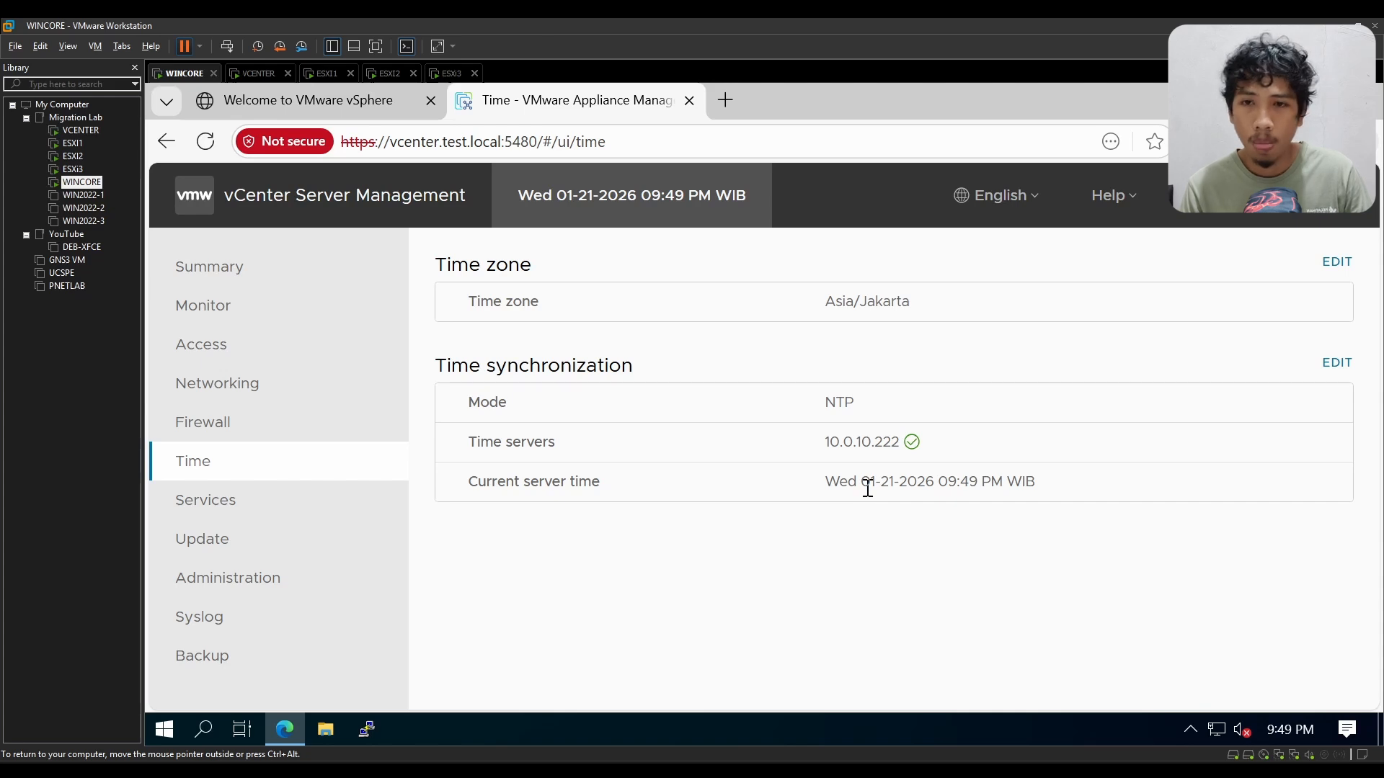
{"action": "left_click", "coordinate": [310, 75]}
{"action": "left_click", "coordinate": [182, 74]}
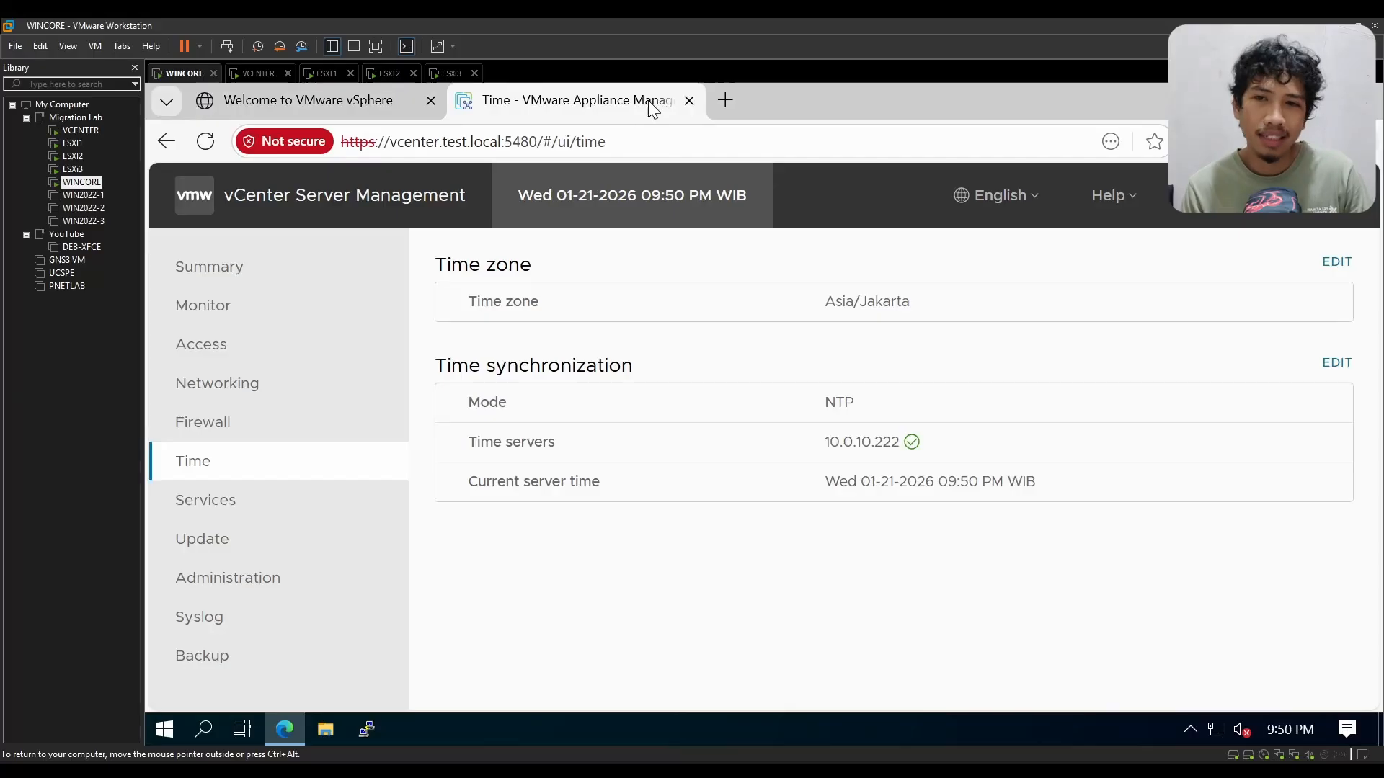
Step: Close the appliance management page and launch the vSphere Client from the vSphere welcome page
{"action": "left_click", "coordinate": [690, 100]}
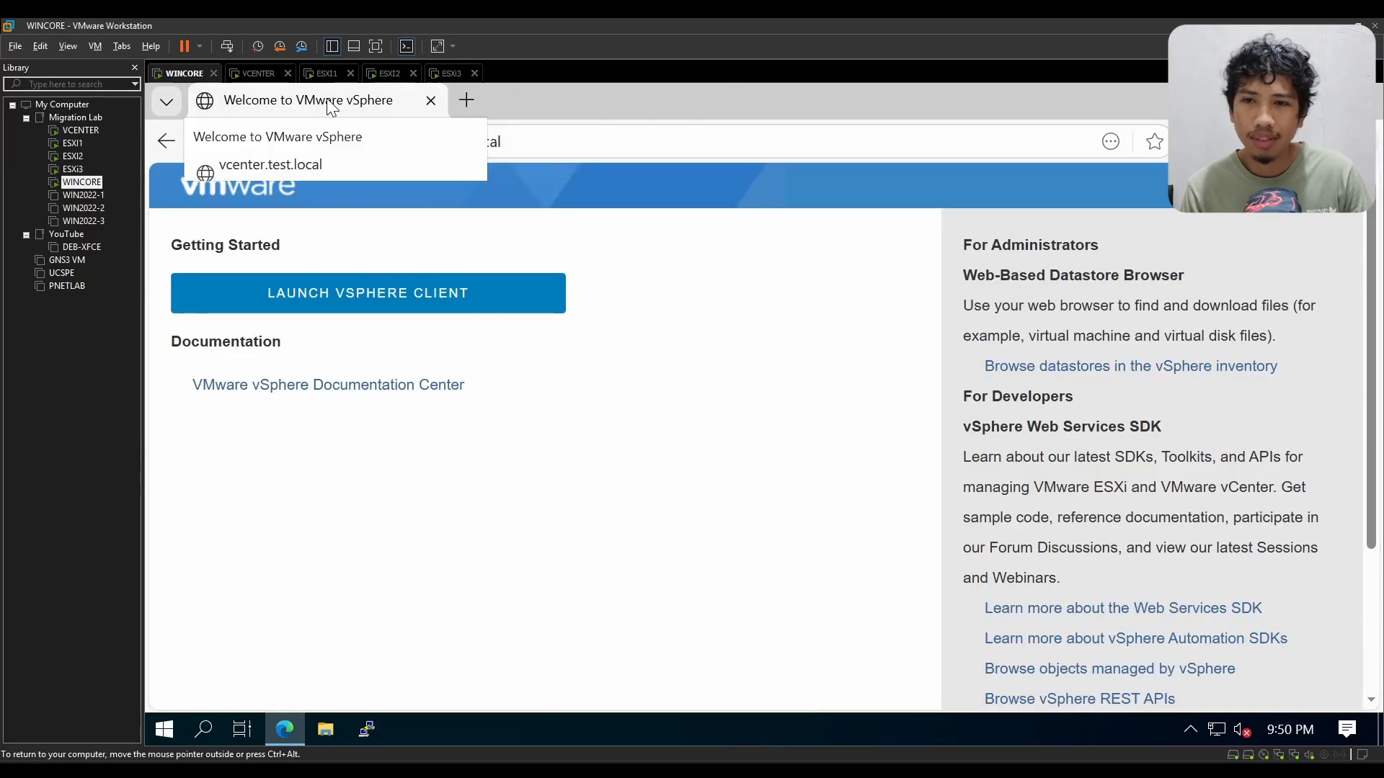
{"action": "left_click", "coordinate": [422, 309]}
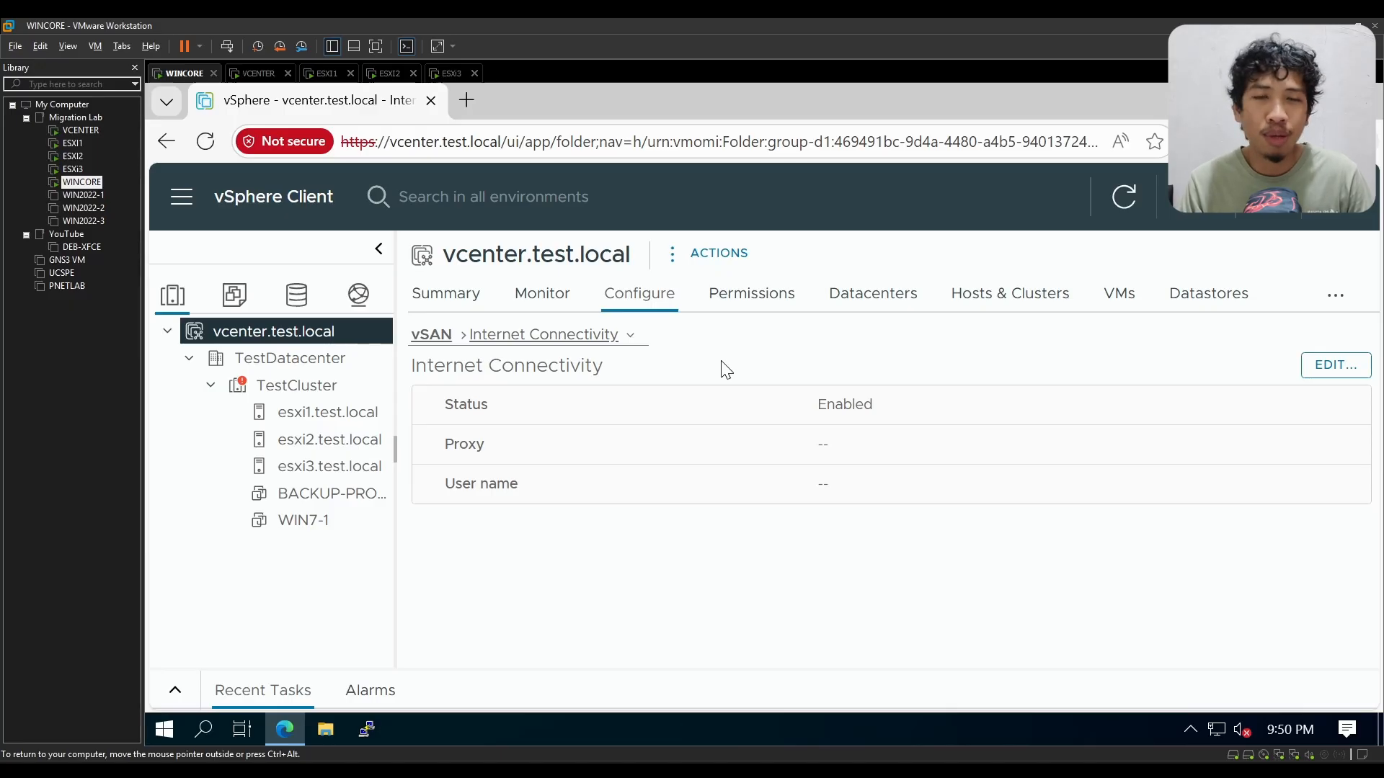
Step: Open the summary of vcenter.test.local and examine its issues, alarms, and CPU, memory and storage capacity and usage
{"action": "left_click", "coordinate": [460, 300]}
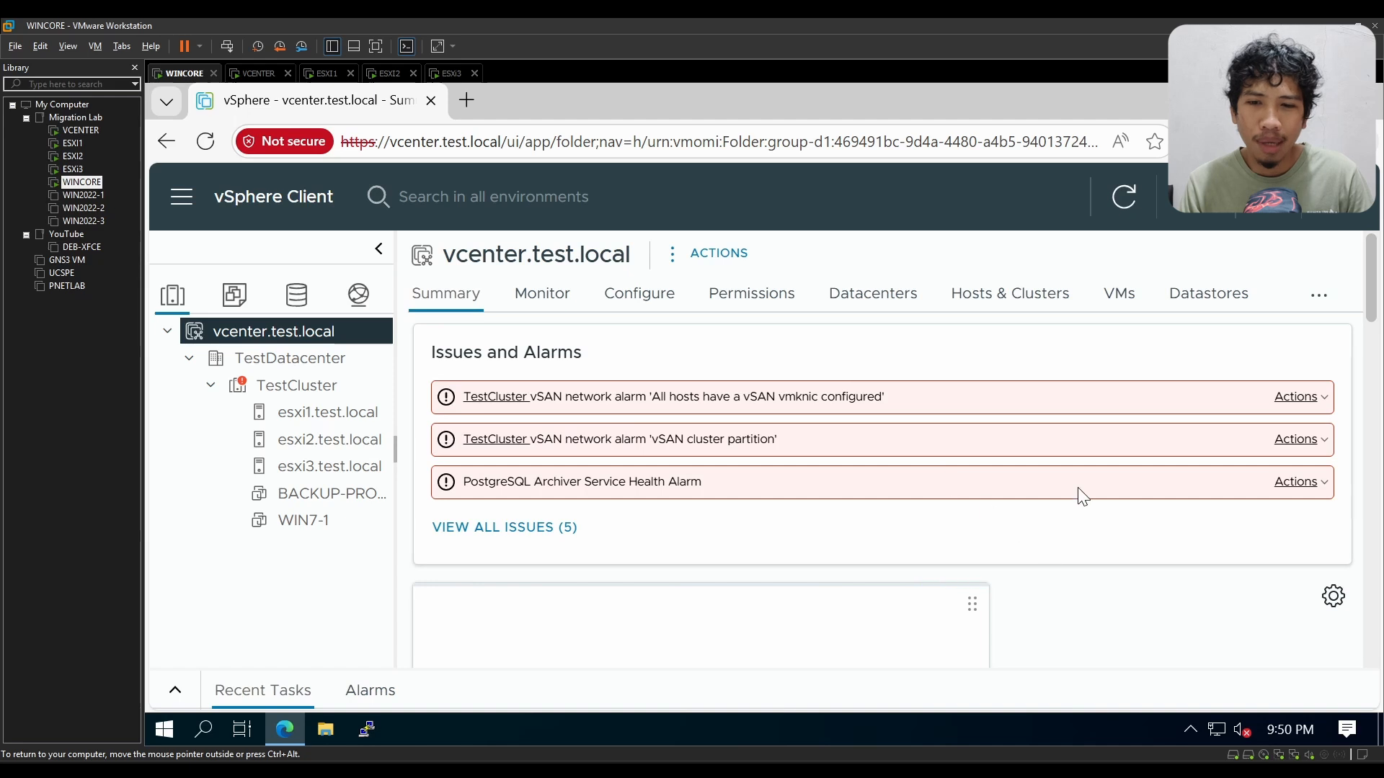
{"action": "scroll", "coordinate": [1081, 497], "scroll_direction": "down", "scroll_amount": 3}
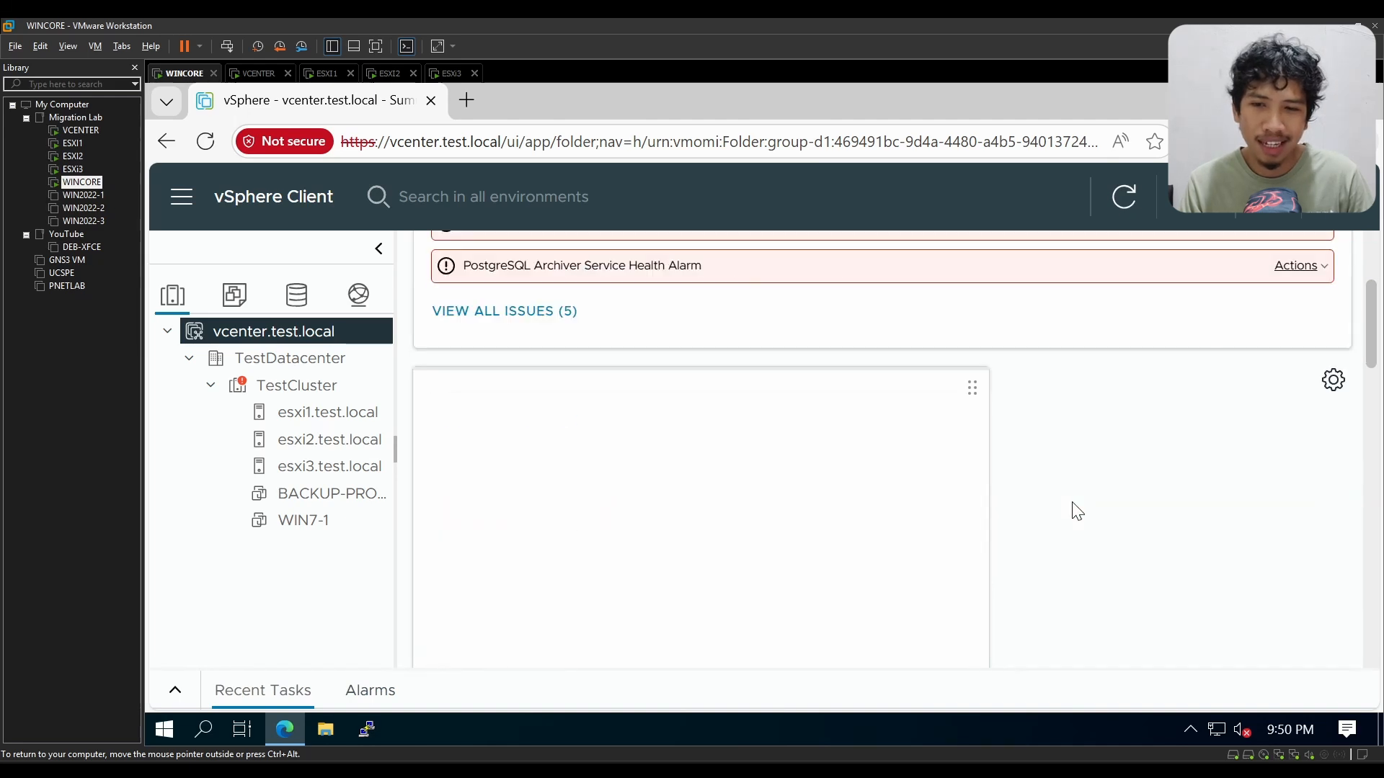
{"action": "scroll", "coordinate": [1078, 512], "scroll_direction": "down", "scroll_amount": 3}
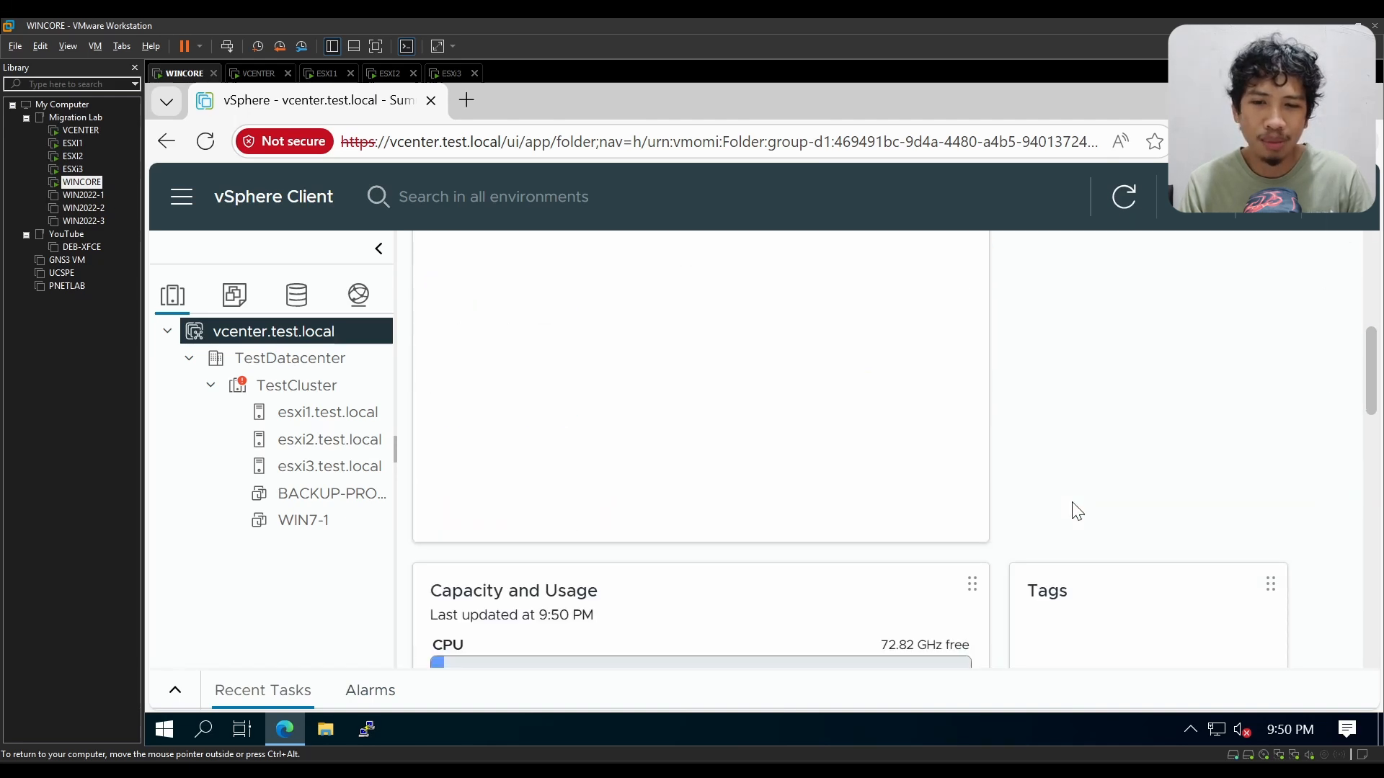
{"action": "scroll", "coordinate": [1077, 512], "scroll_direction": "down", "scroll_amount": 3}
{"action": "scroll", "coordinate": [1008, 509], "scroll_direction": "down", "scroll_amount": 3}
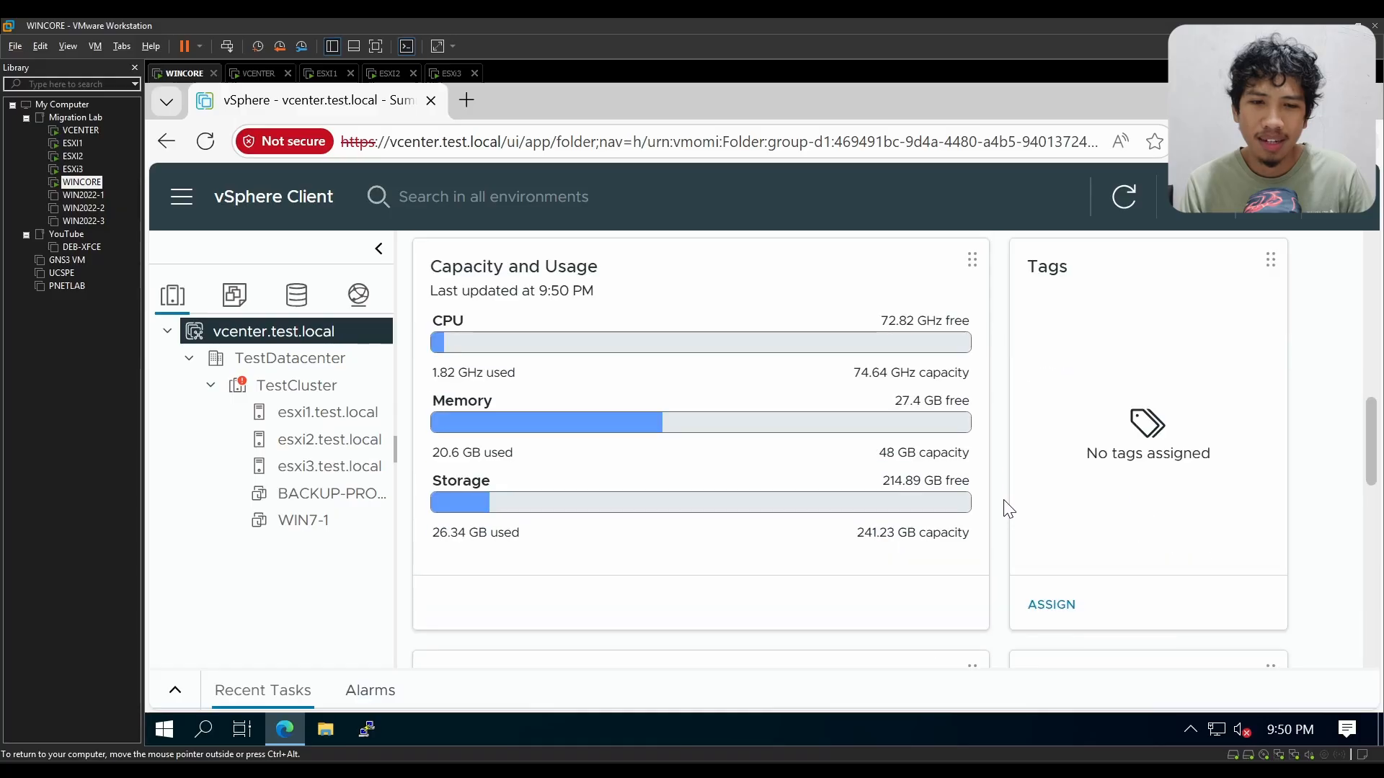
{"action": "scroll", "coordinate": [1008, 509], "scroll_direction": "up", "scroll_amount": 9}
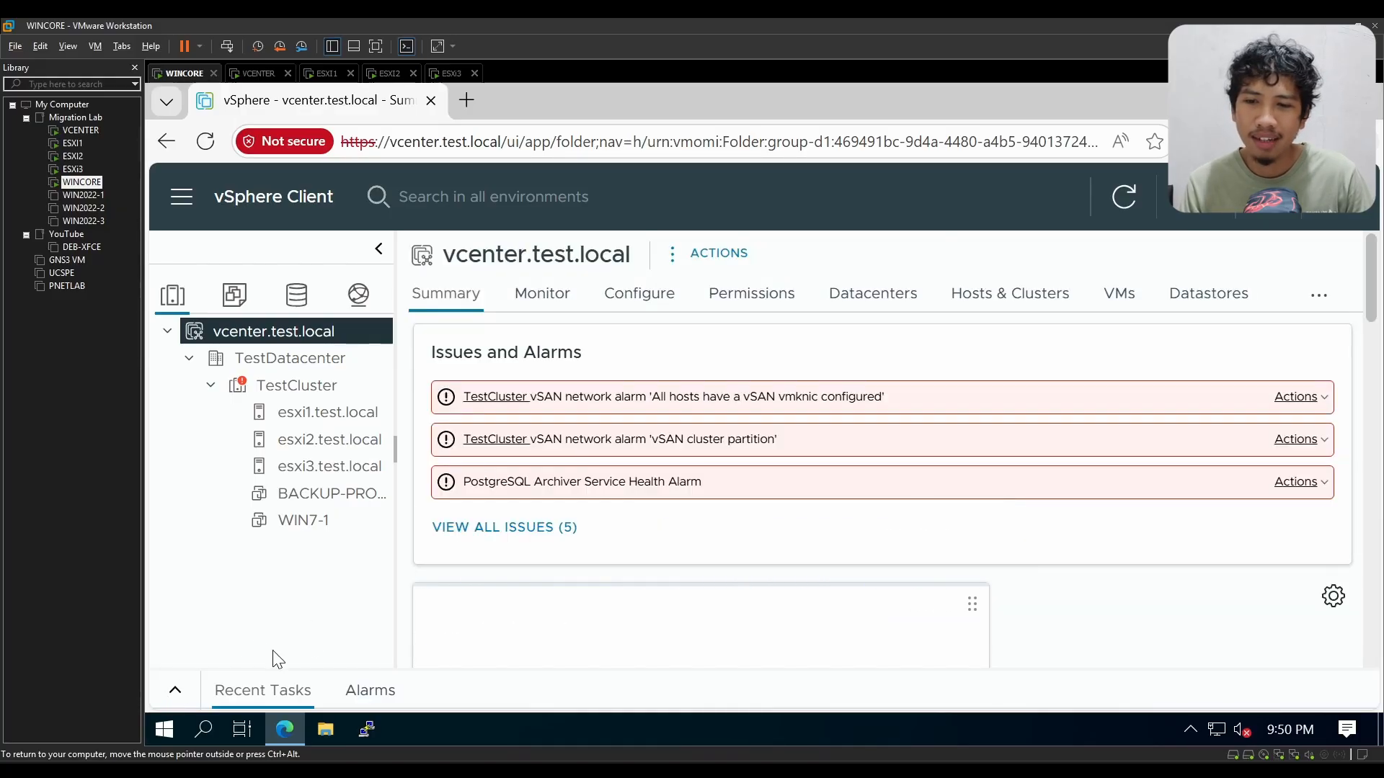
Step: Expand the recent tasks list, check the alarms as well, and collapse the list again
{"action": "left_click", "coordinate": [175, 689]}
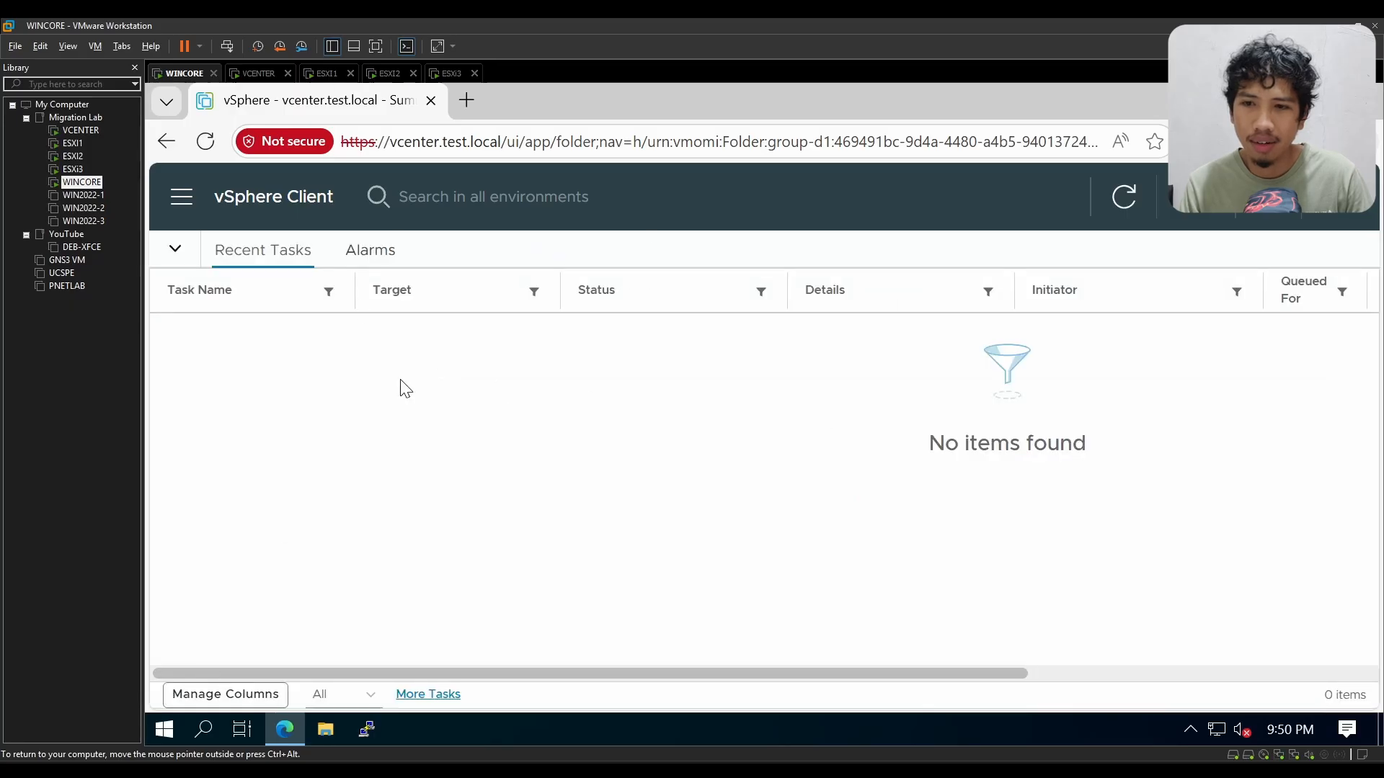
{"action": "left_click", "coordinate": [371, 256]}
{"action": "left_click", "coordinate": [252, 261]}
{"action": "left_click", "coordinate": [175, 248]}
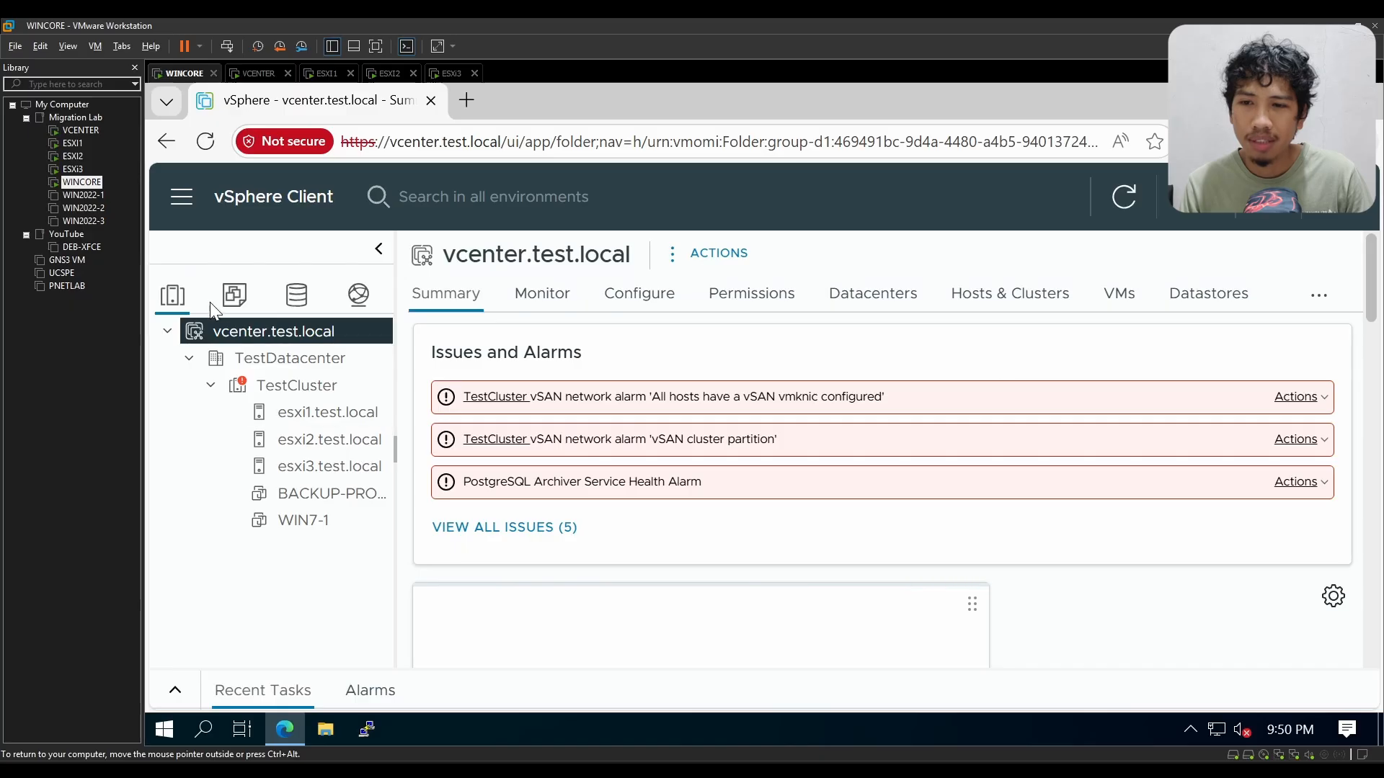
Step: View the BACKUP-PROXY and WIN7-1 summaries in the VMs inventory, and return to the hosts and clusters inventory
{"action": "left_click", "coordinate": [241, 310]}
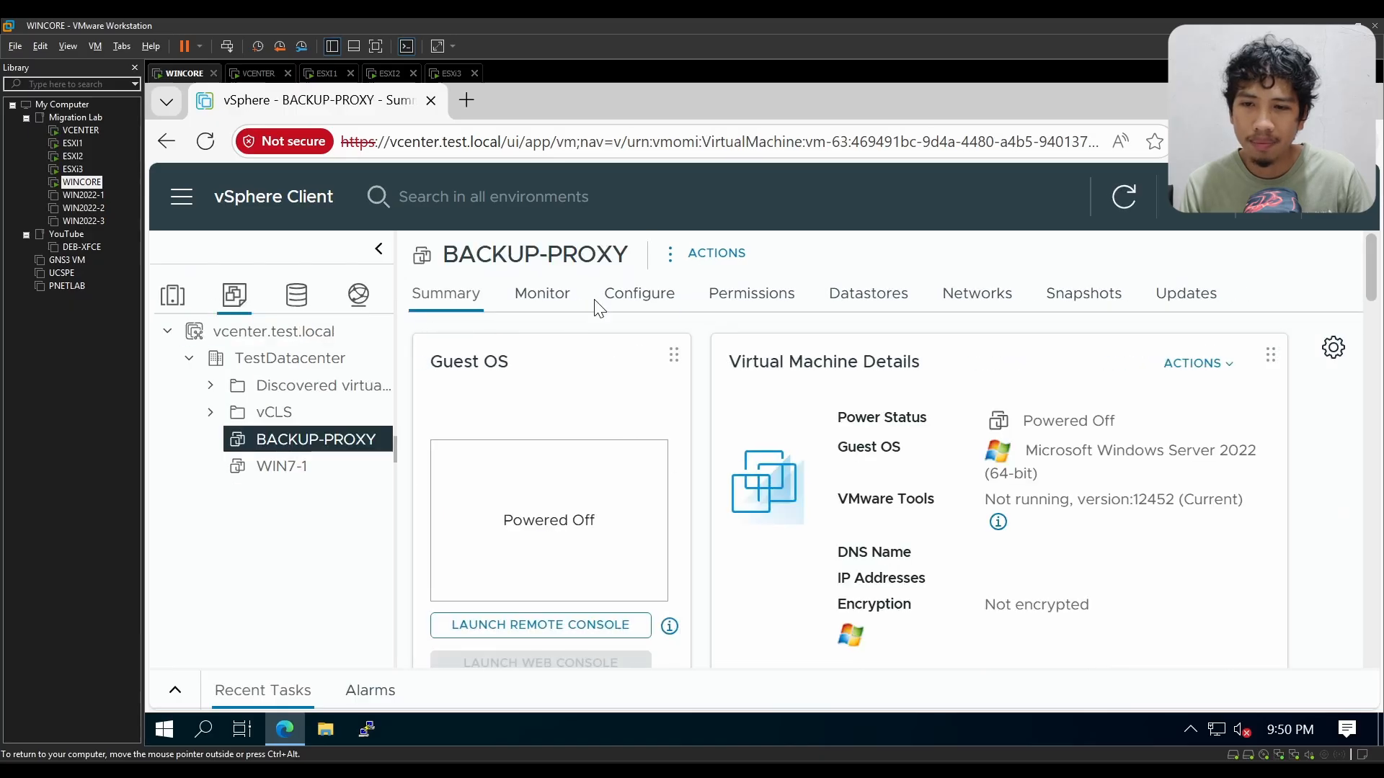
{"action": "left_click", "coordinate": [317, 465]}
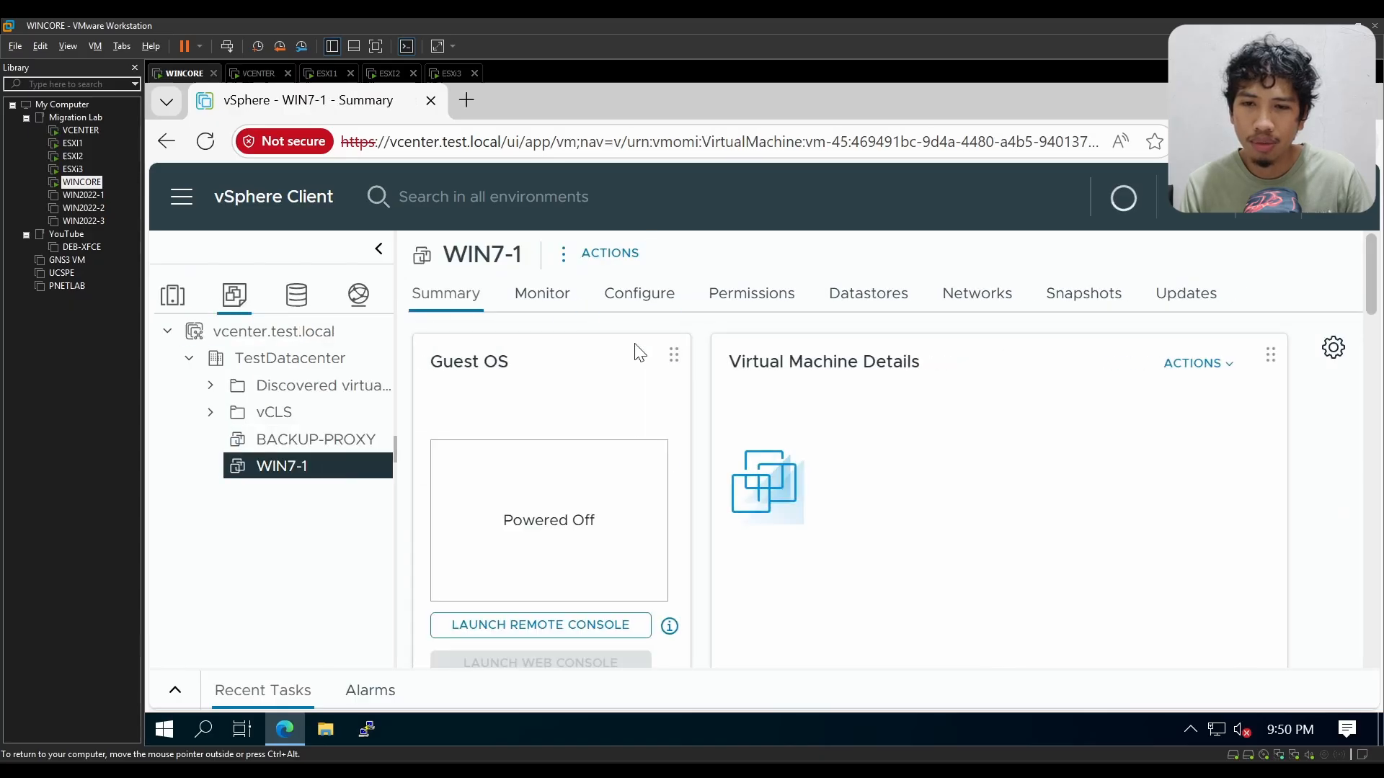
{"action": "left_click", "coordinate": [173, 297]}
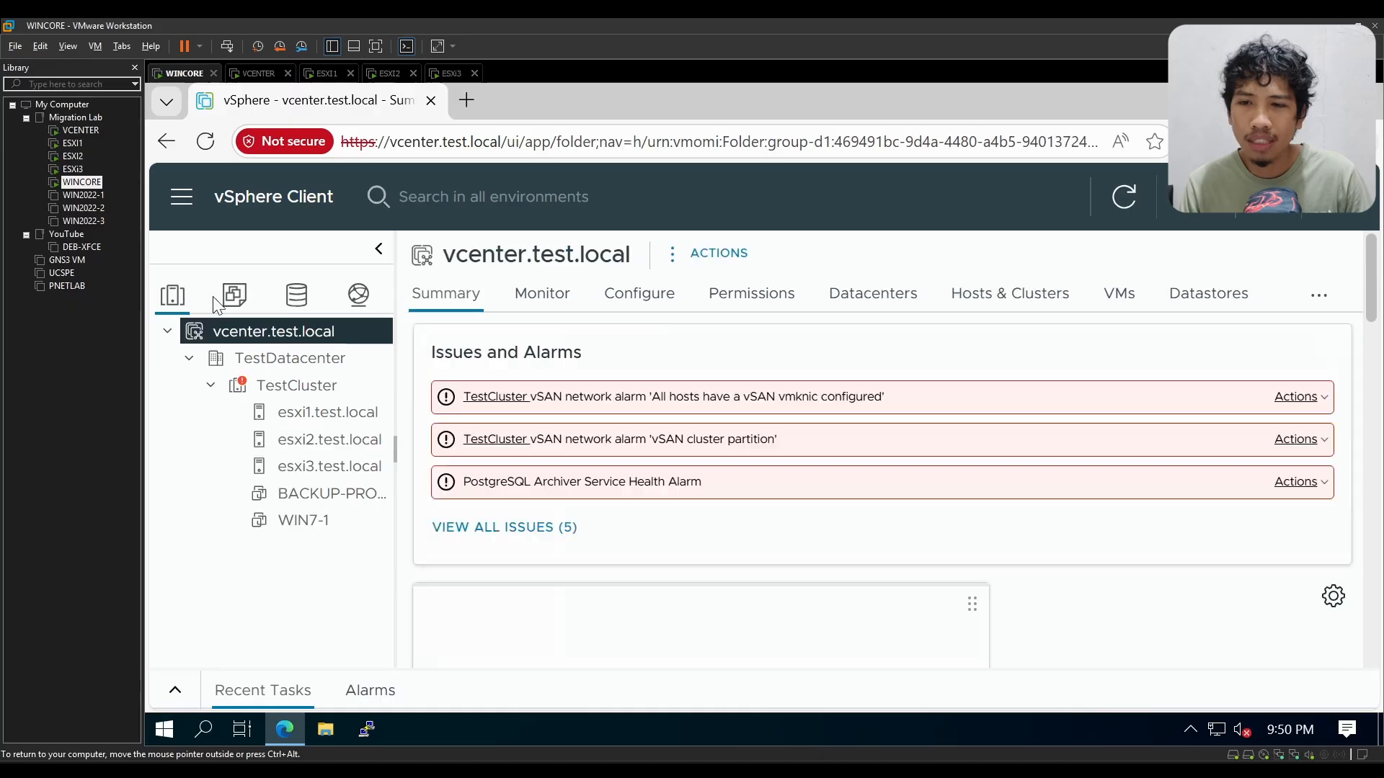
Step: Open TestCluster's summary and acknowledge its two vSAN network alarms and the vSAN HCL DB auto update alarm
{"action": "left_click", "coordinate": [318, 385]}
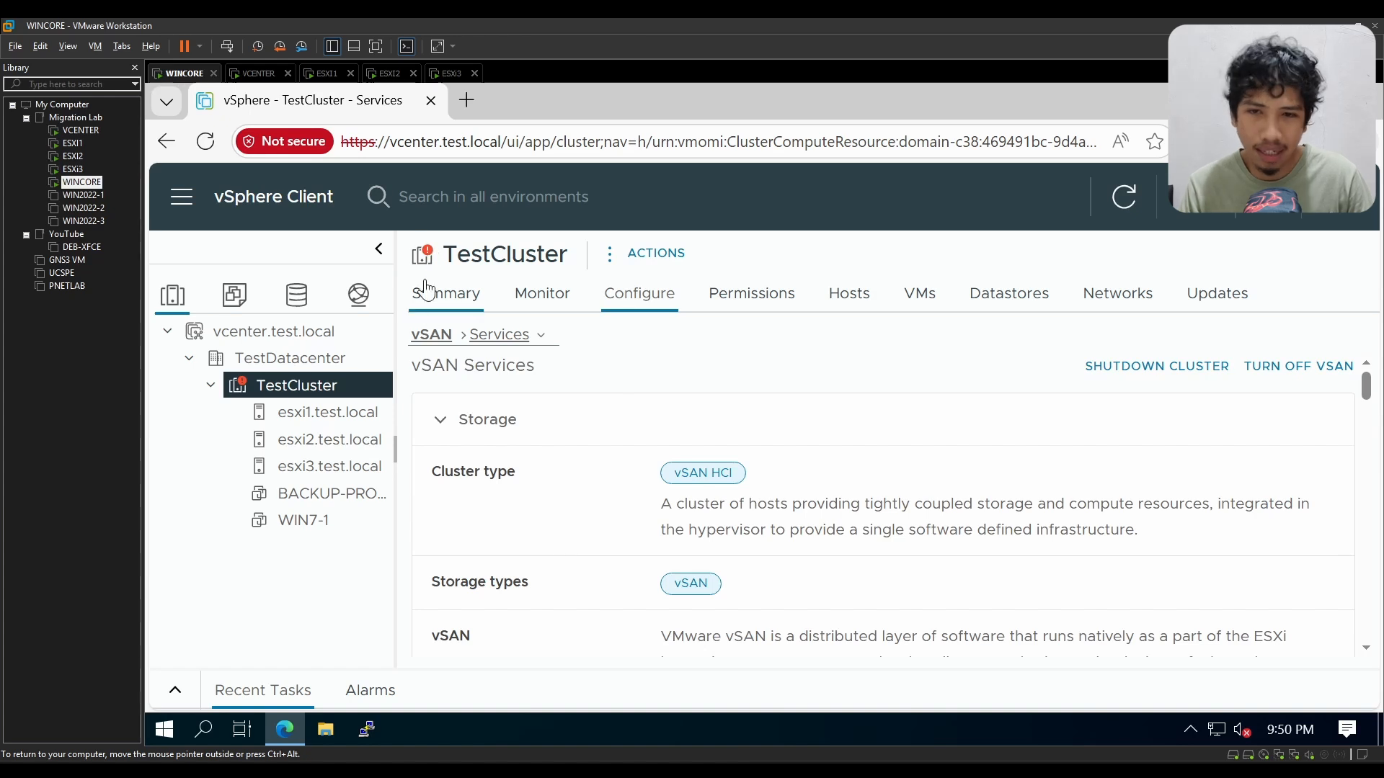
{"action": "left_click", "coordinate": [450, 297]}
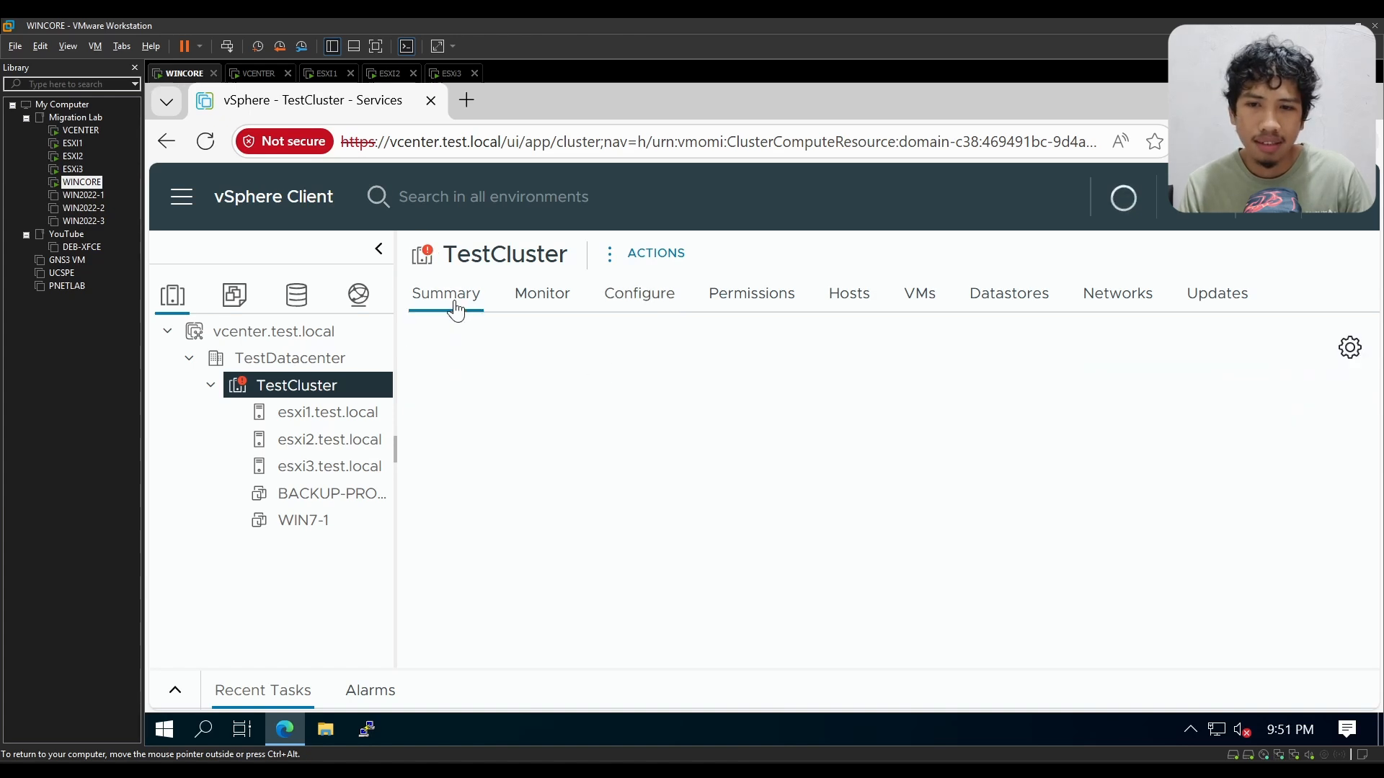
{"action": "left_click", "coordinate": [1296, 396]}
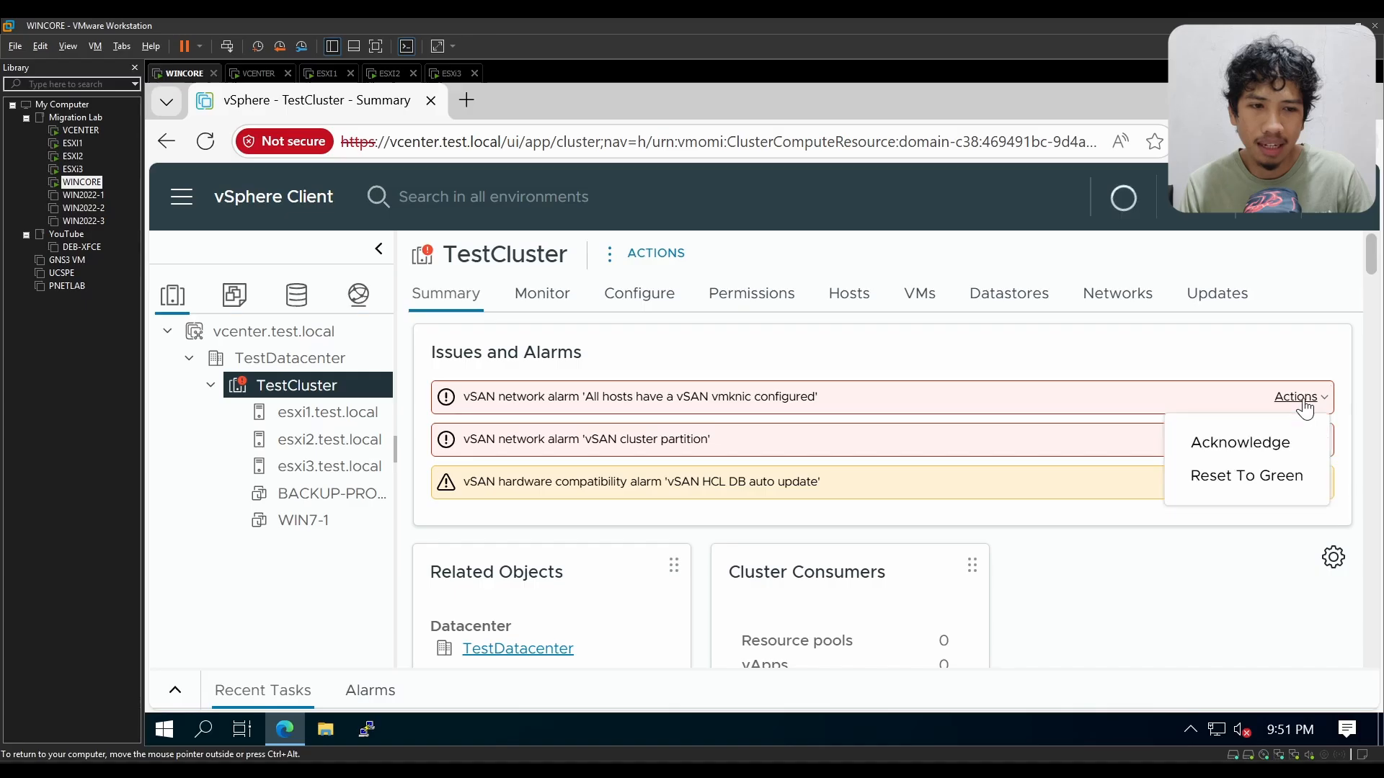
{"action": "left_click", "coordinate": [1273, 442]}
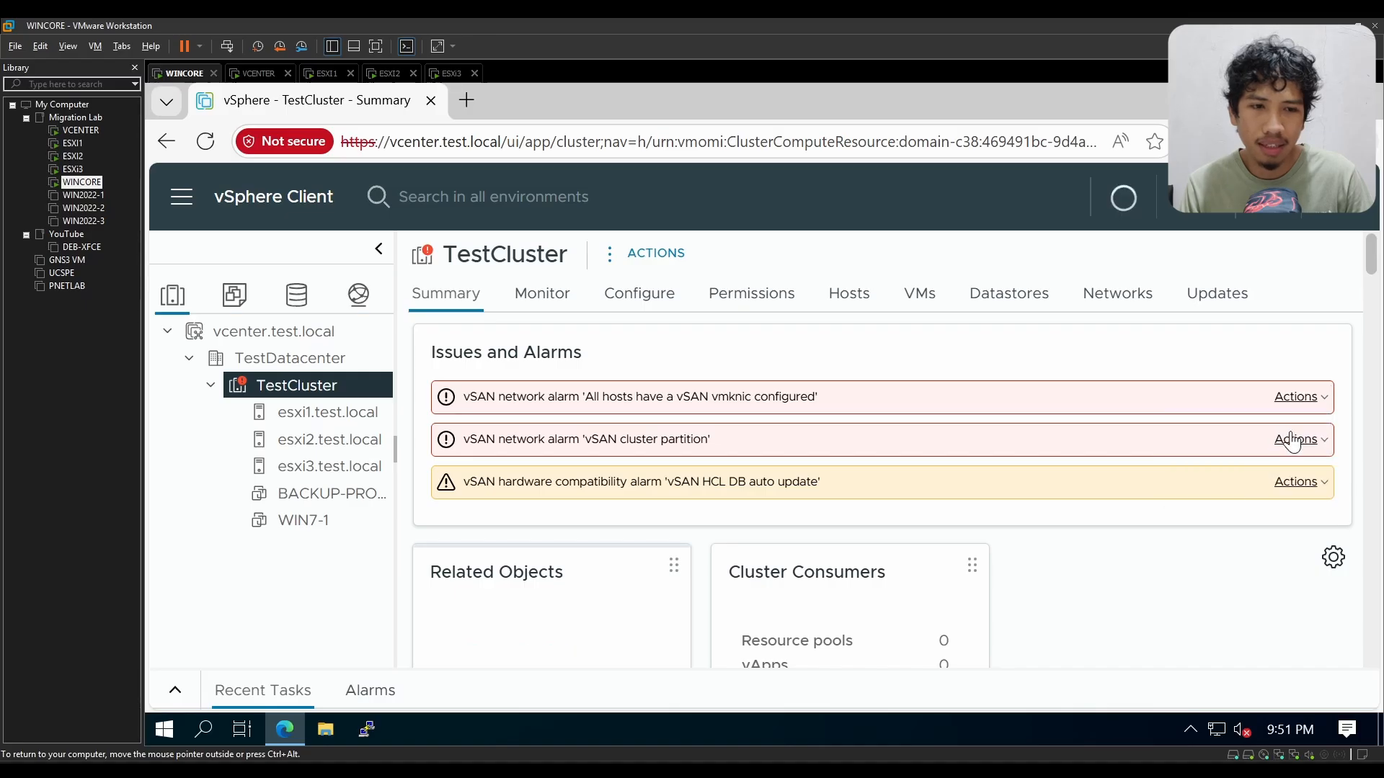
{"action": "left_click", "coordinate": [1295, 439]}
{"action": "left_click", "coordinate": [1301, 451]}
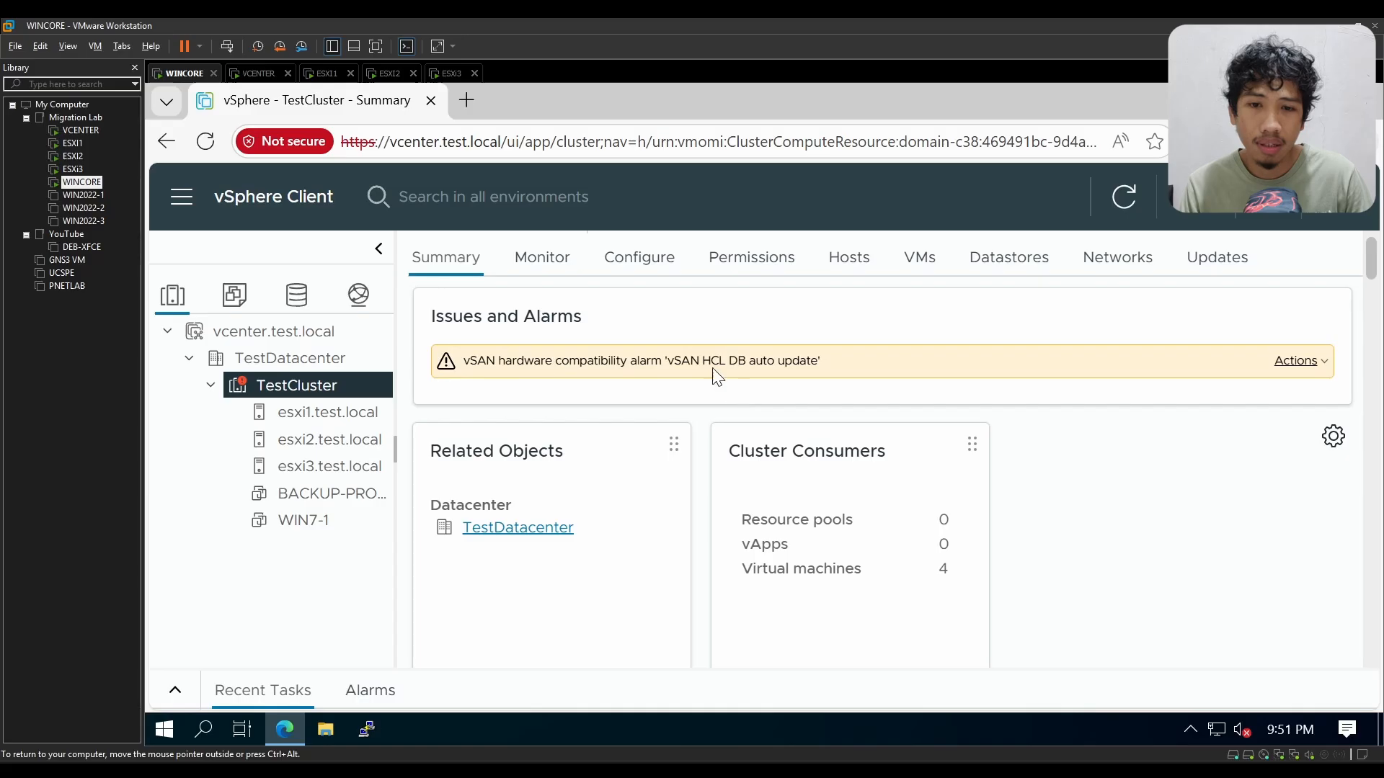
{"action": "left_click", "coordinate": [1305, 362]}
{"action": "left_click", "coordinate": [1254, 443]}
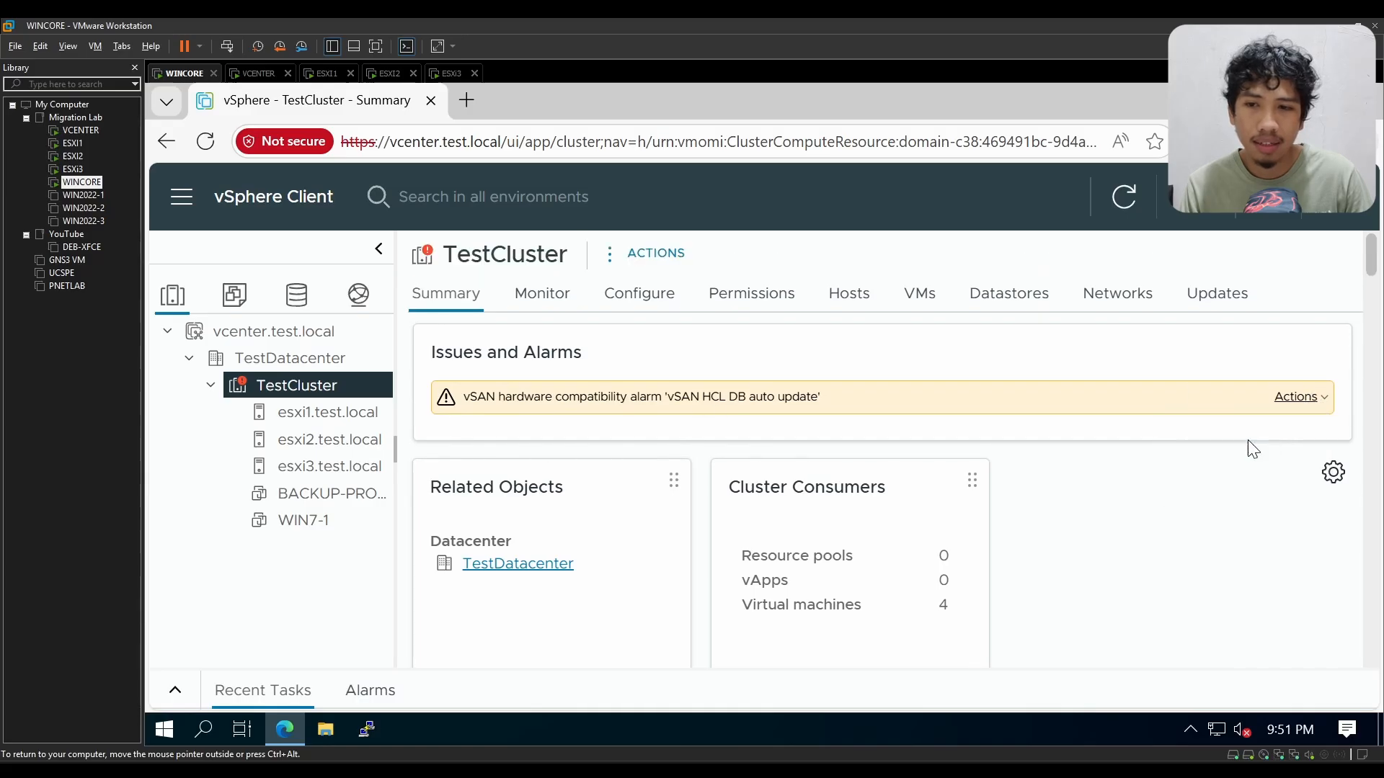
Step: Check TestCluster's monitoring and summary views, and reload the vSphere Client page
{"action": "left_click", "coordinate": [543, 296]}
{"action": "left_click", "coordinate": [453, 294]}
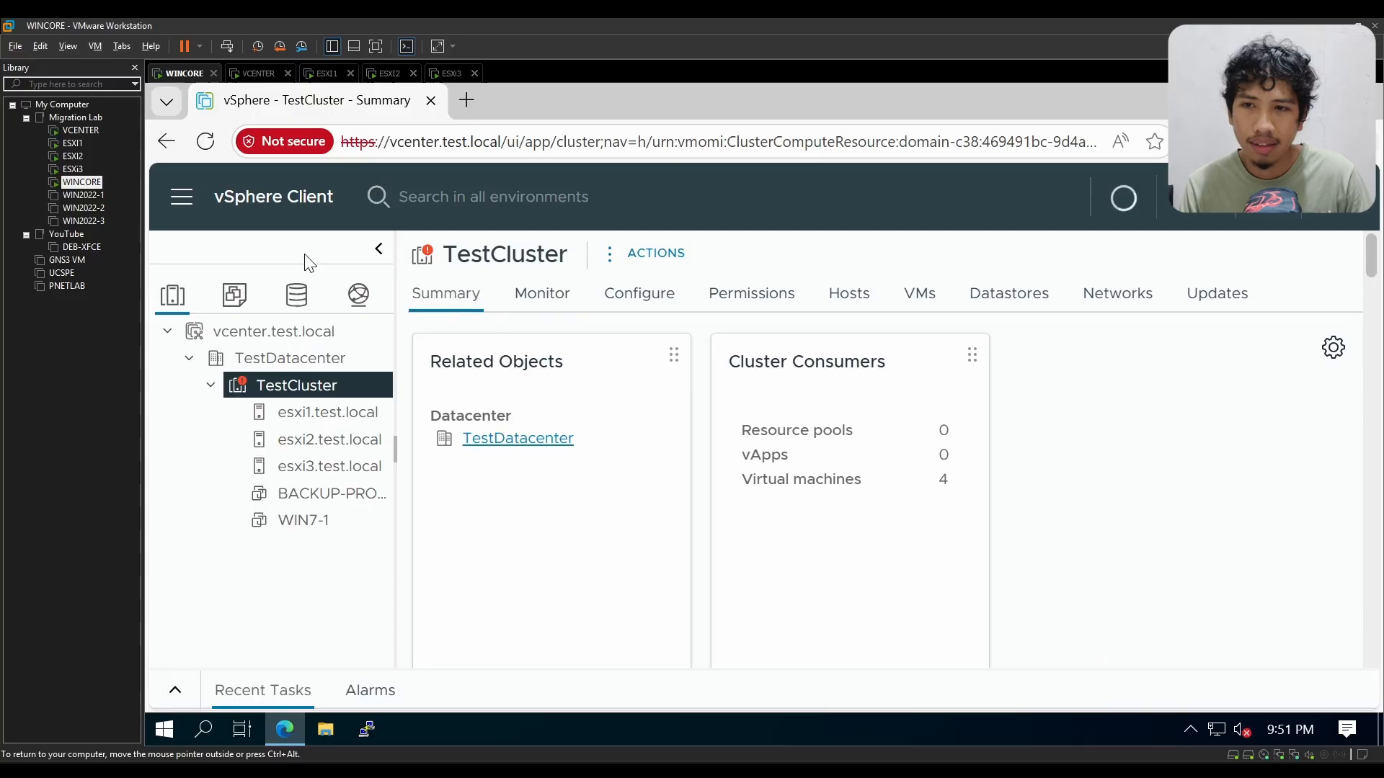
{"action": "left_click", "coordinate": [206, 142]}
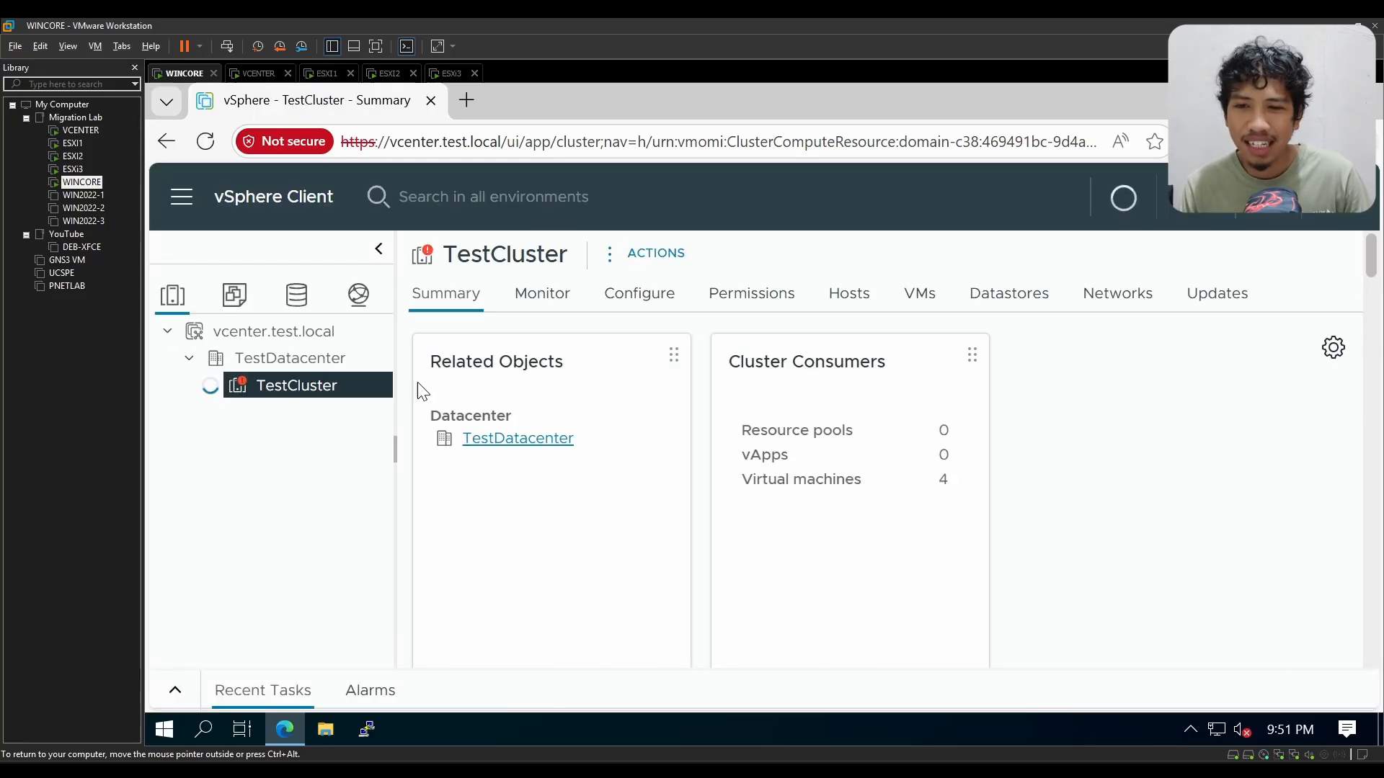
Step: Open TestCluster's configuration, switch from vSphere DRS to the vSAN Services page, and examine the storage and support settings
{"action": "left_click", "coordinate": [659, 297]}
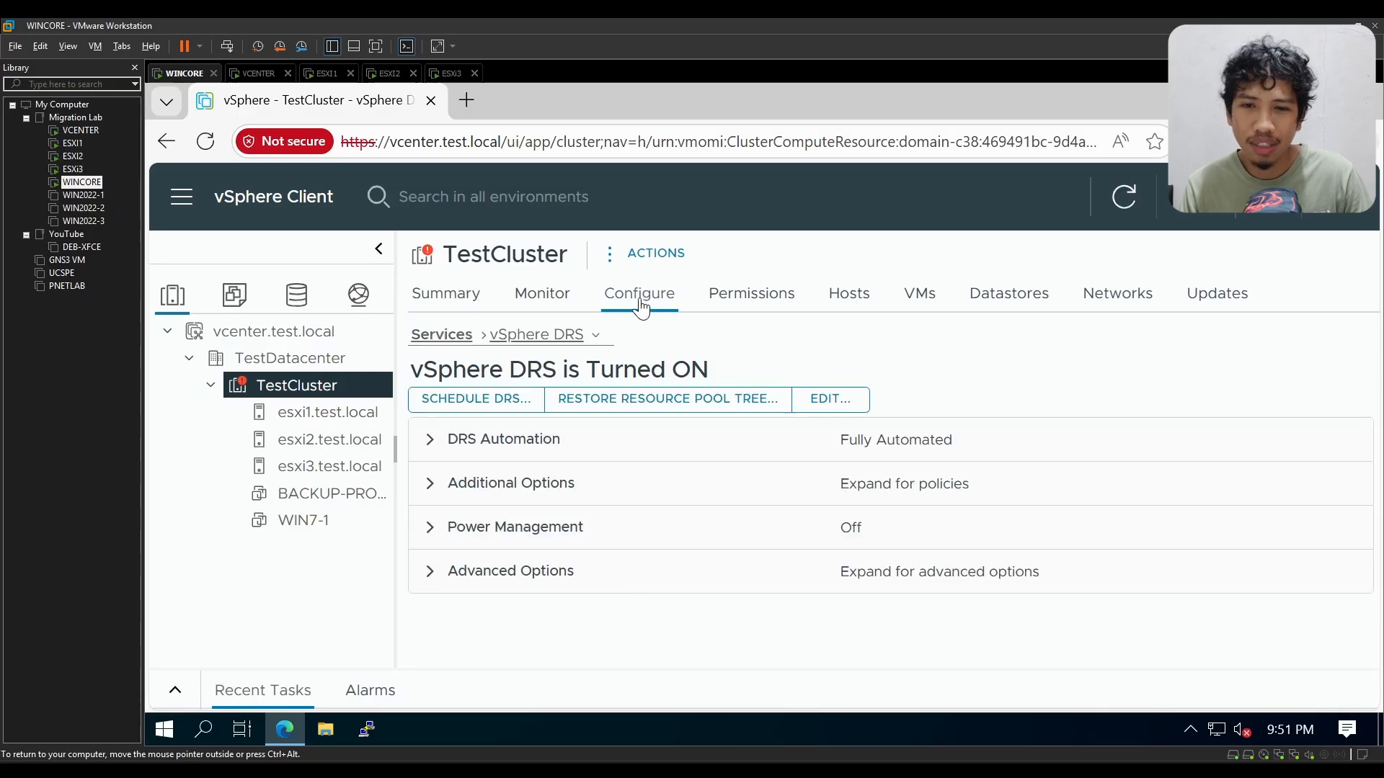
{"action": "left_click", "coordinate": [458, 341]}
{"action": "left_click_drag", "start_coordinate": [655, 405], "coordinate": [651, 599]}
{"action": "left_click", "coordinate": [472, 439]}
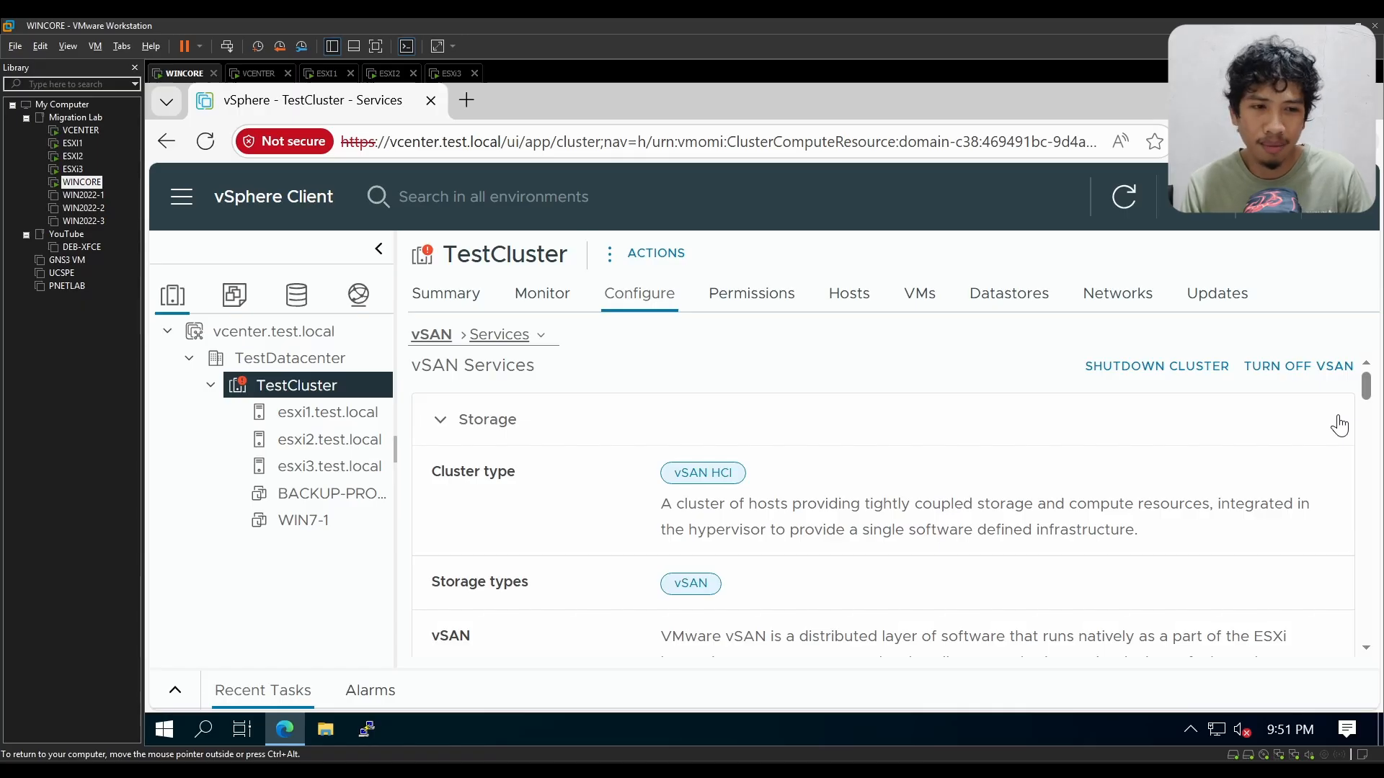
{"action": "scroll", "coordinate": [1330, 469], "scroll_direction": "down", "scroll_amount": 3}
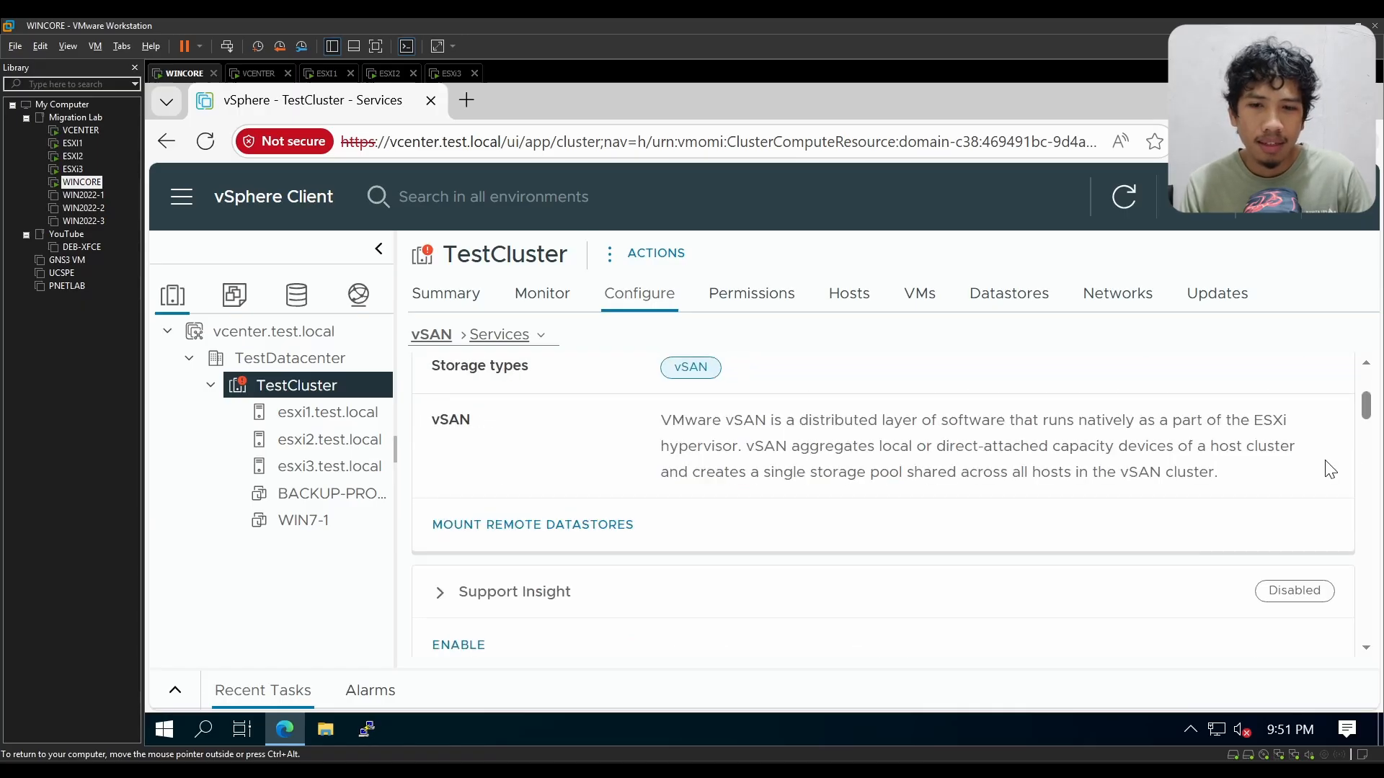
Step: Review the remaining sections of TestCluster's vSAN Services page, including File Service and vSAN Data Protection
{"action": "scroll", "coordinate": [1330, 469], "scroll_direction": "up", "scroll_amount": 3}
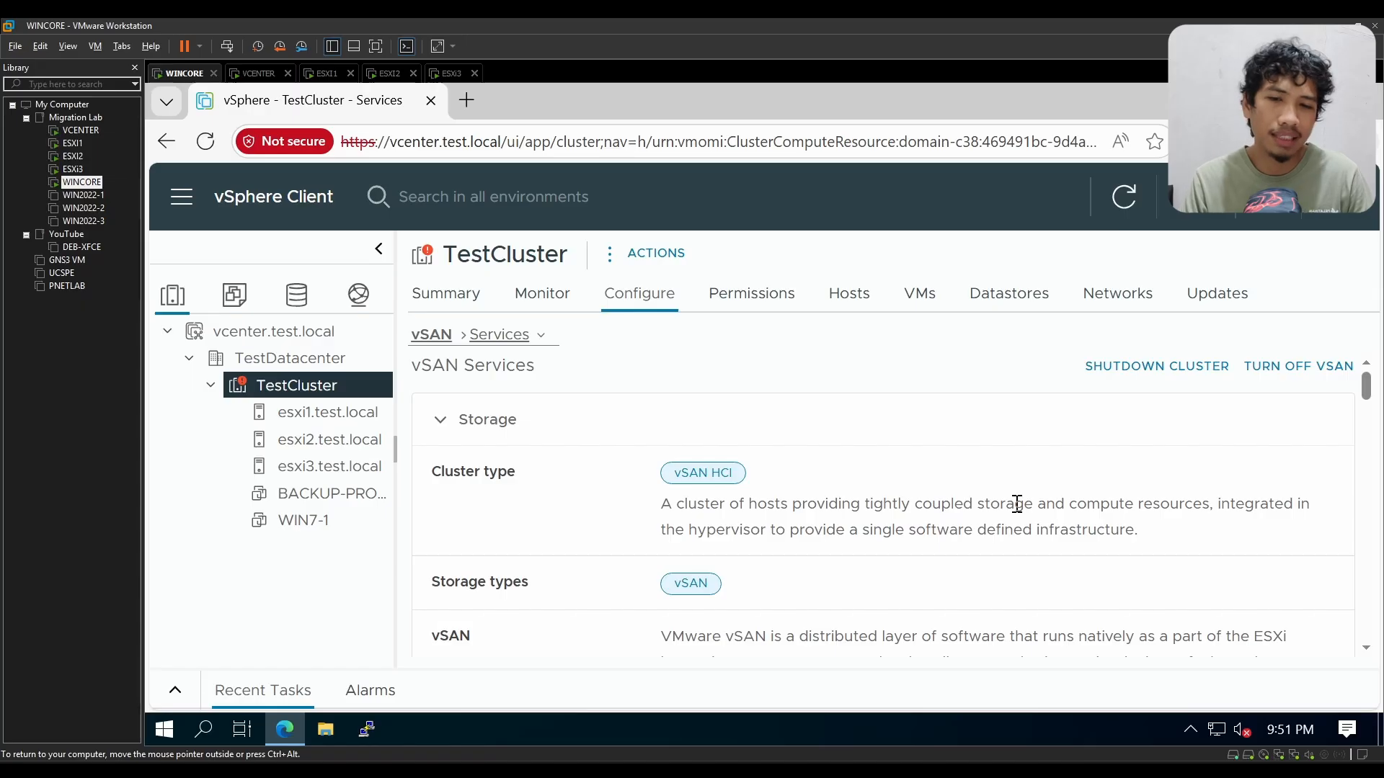
{"action": "scroll", "coordinate": [1016, 504], "scroll_direction": "down", "scroll_amount": 10}
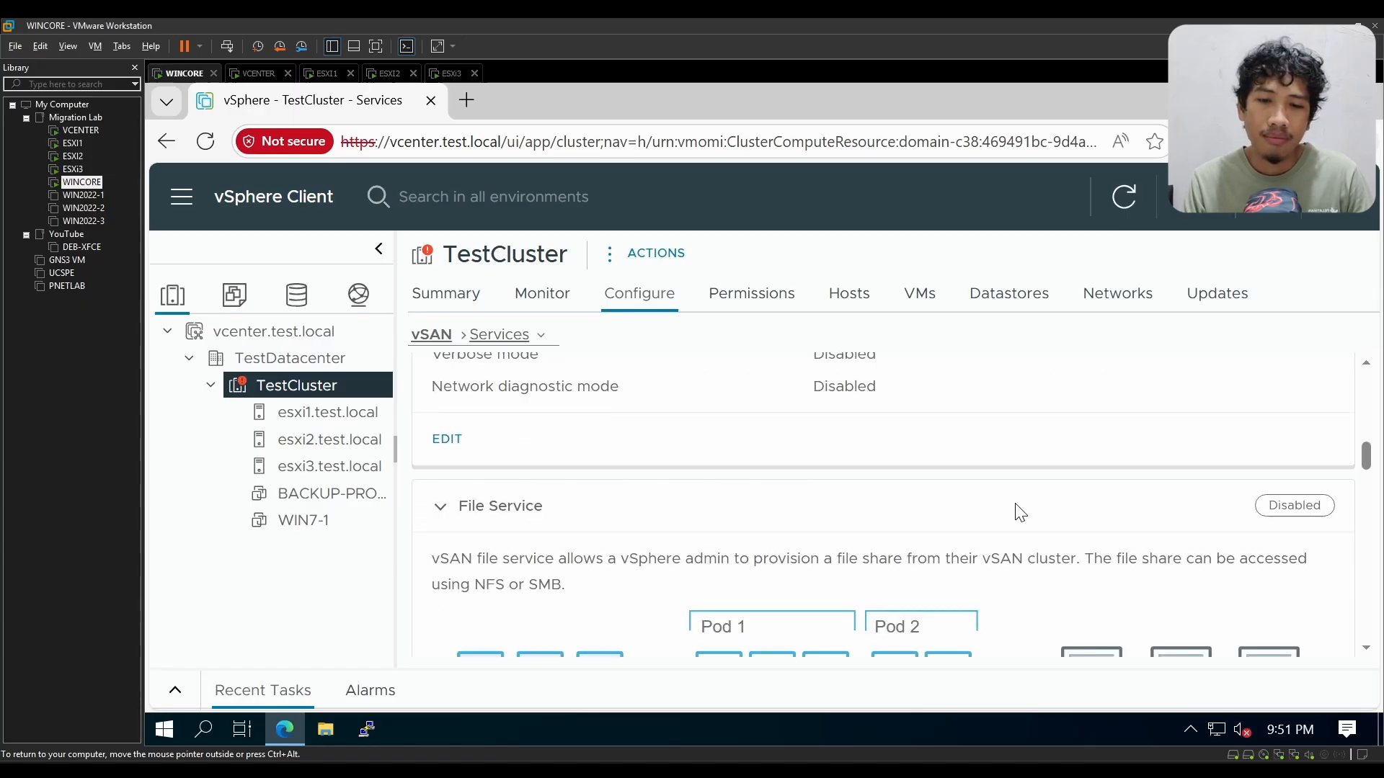
{"action": "scroll", "coordinate": [1017, 505], "scroll_direction": "down", "scroll_amount": 8}
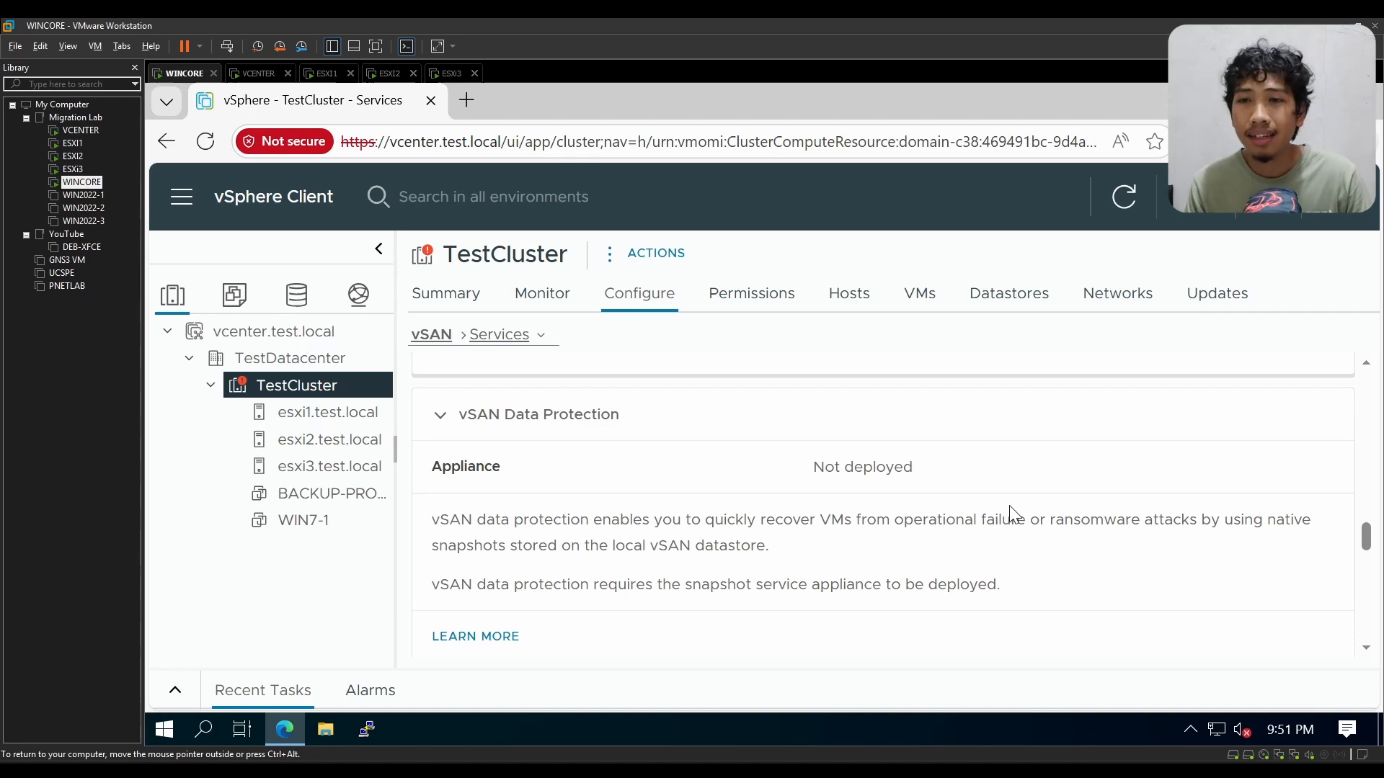
Step: Check the ESXI1 virtual machine's hardware settings in VMware Workstation, close them, and return to the WINCORE machine
{"action": "left_click", "coordinate": [328, 75]}
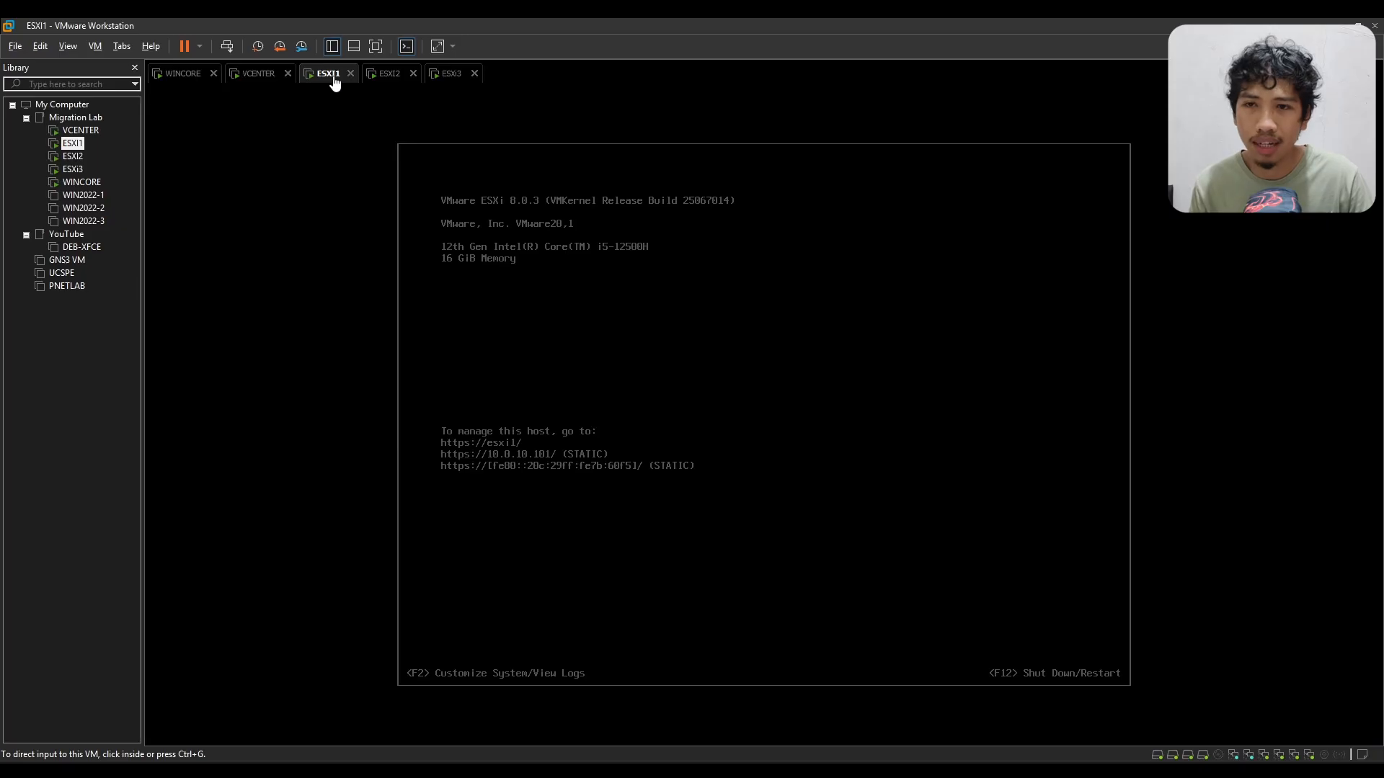
{"action": "key", "text": "ctrl+d"}
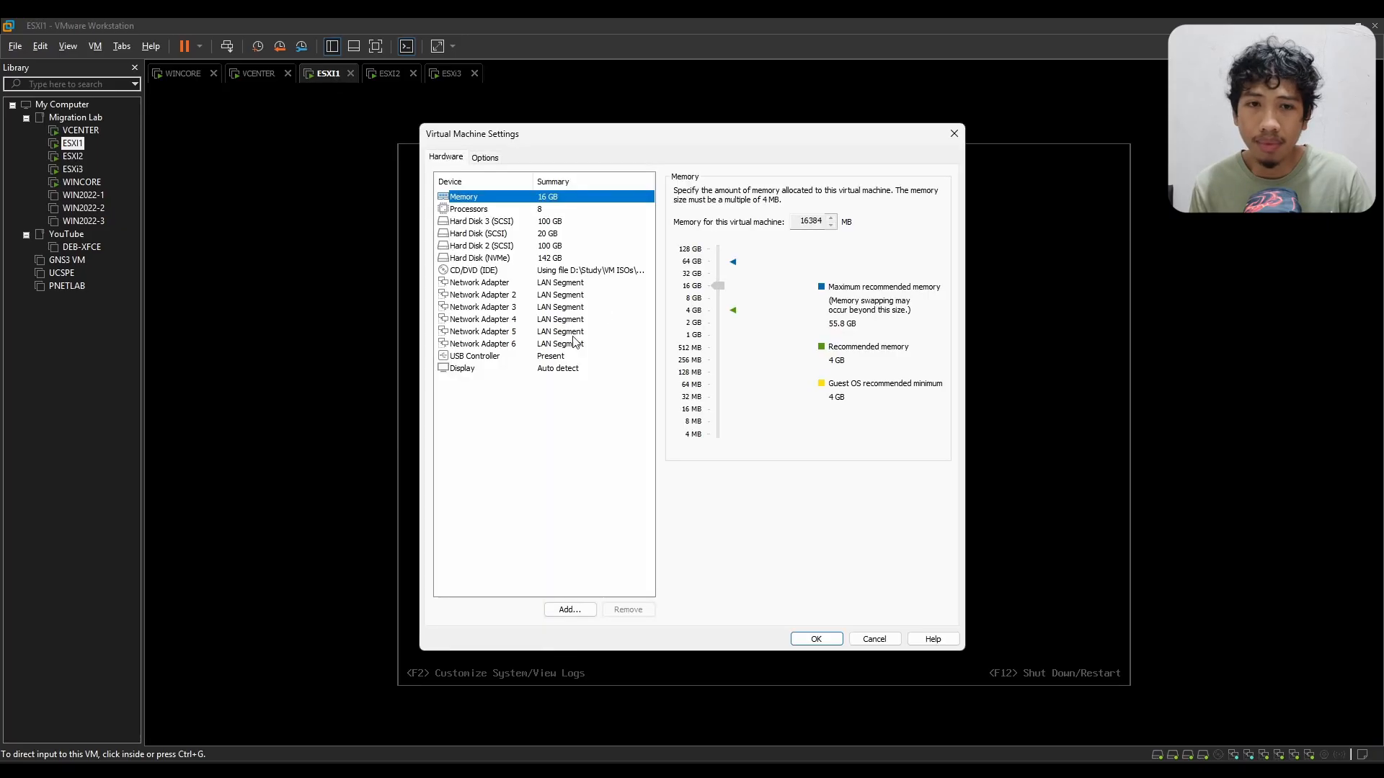
{"action": "left_click", "coordinate": [951, 134]}
{"action": "left_click", "coordinate": [178, 77]}
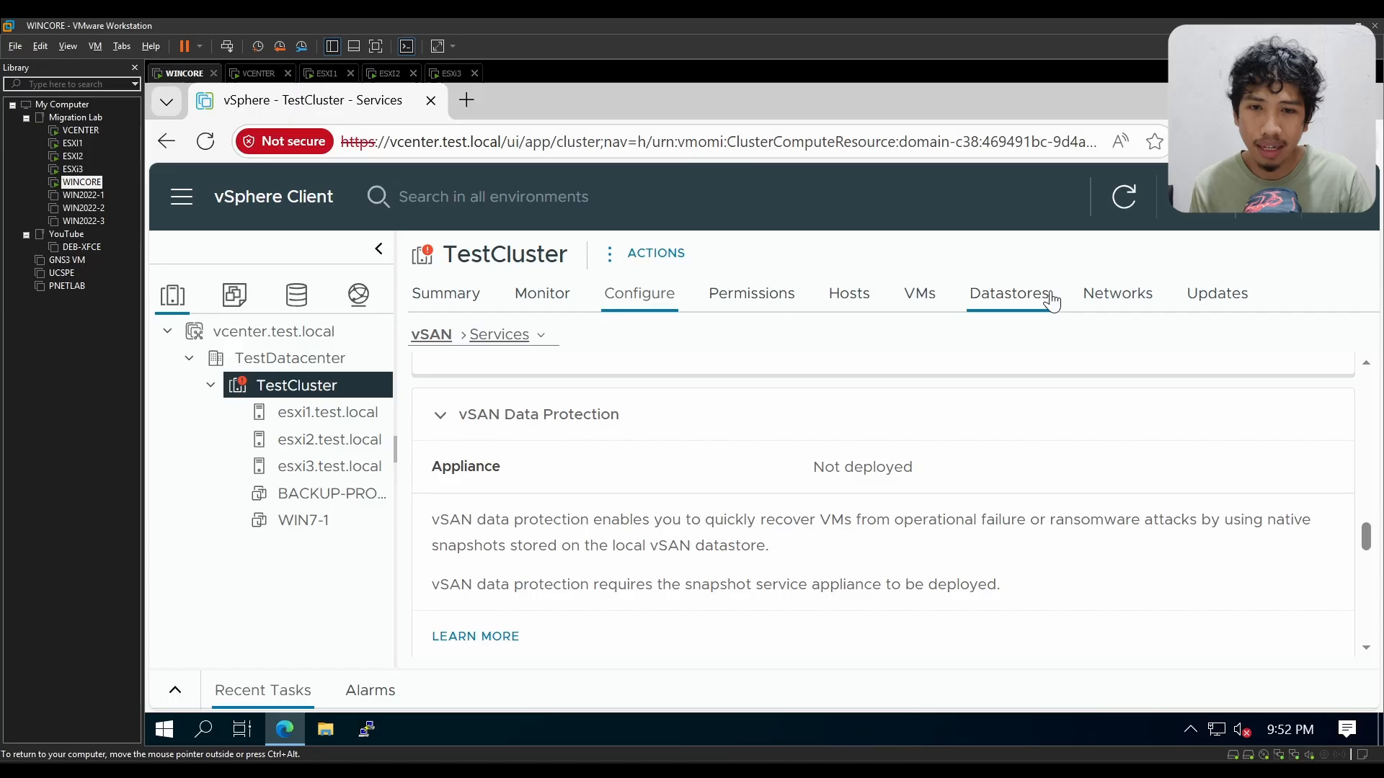
Step: Switch TestCluster's configuration from vSAN Services to the vSAN Disk Management page
{"action": "scroll", "coordinate": [660, 417], "scroll_direction": "up", "scroll_amount": 3}
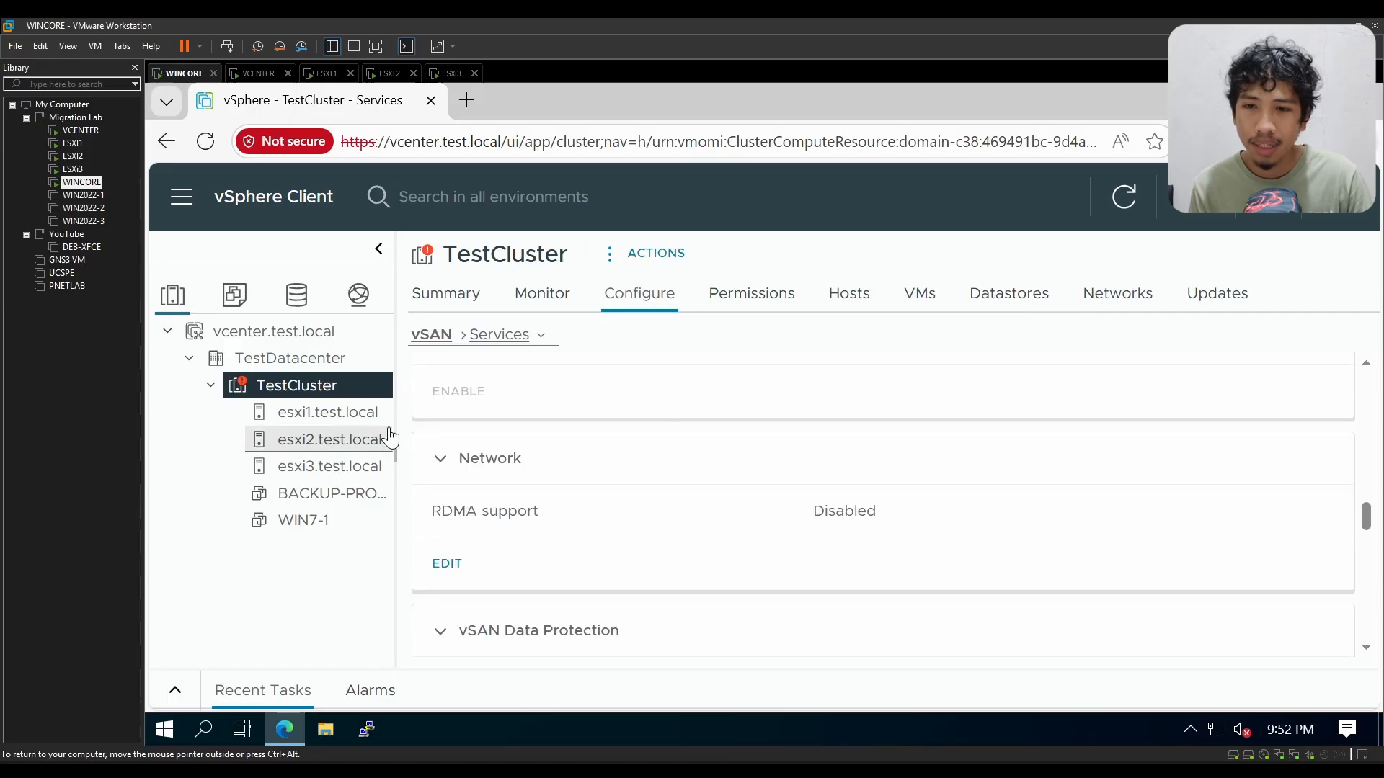
{"action": "left_click", "coordinate": [509, 335]}
{"action": "scroll", "coordinate": [566, 498], "scroll_direction": "down", "scroll_amount": 5}
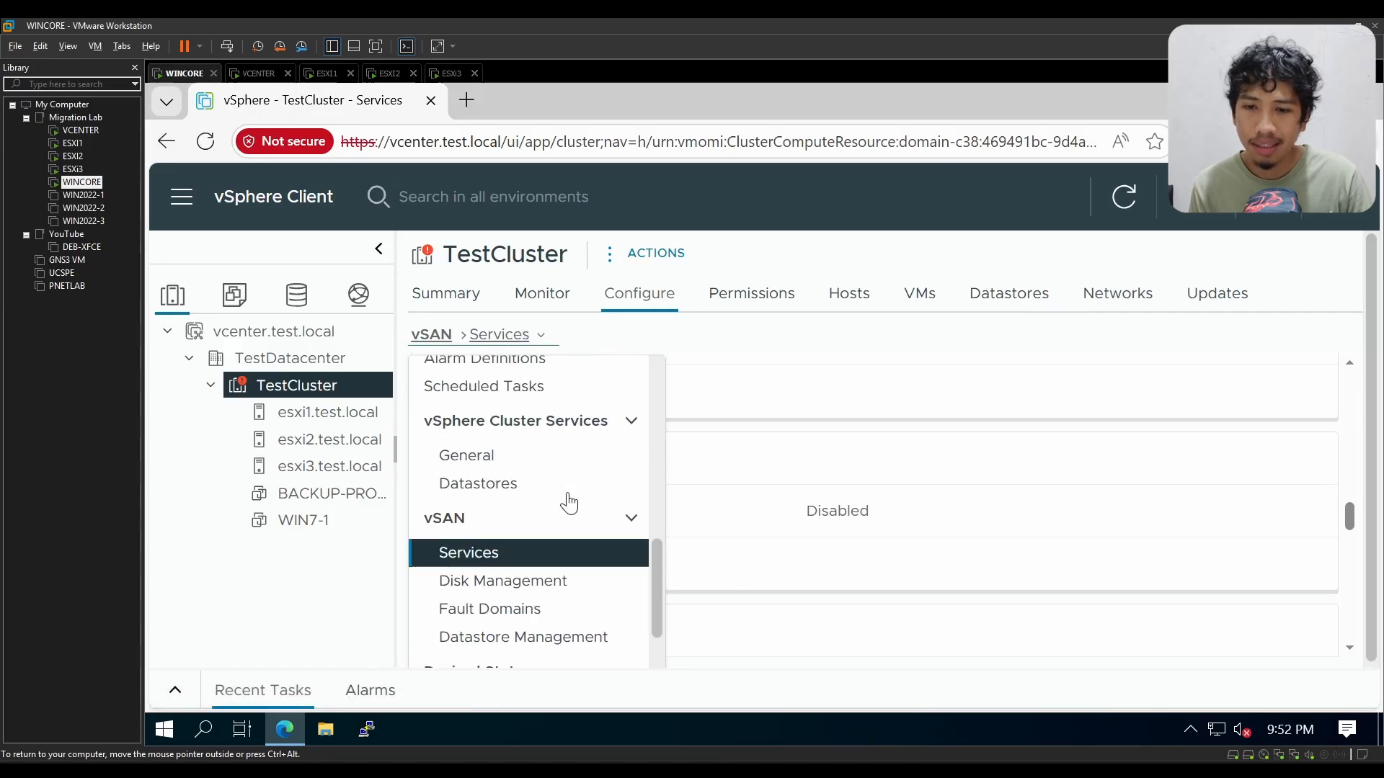
{"action": "scroll", "coordinate": [568, 515], "scroll_direction": "down", "scroll_amount": 2}
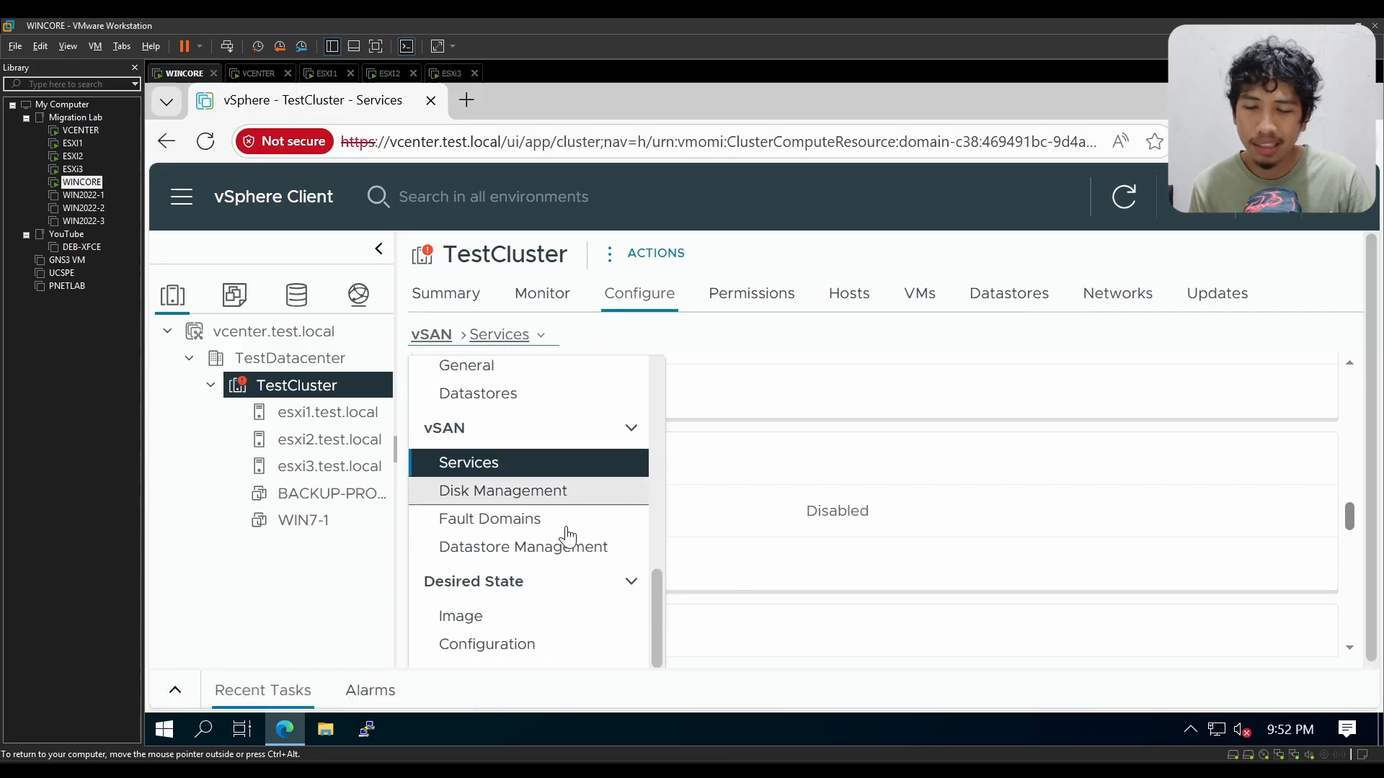
{"action": "left_click", "coordinate": [502, 492]}
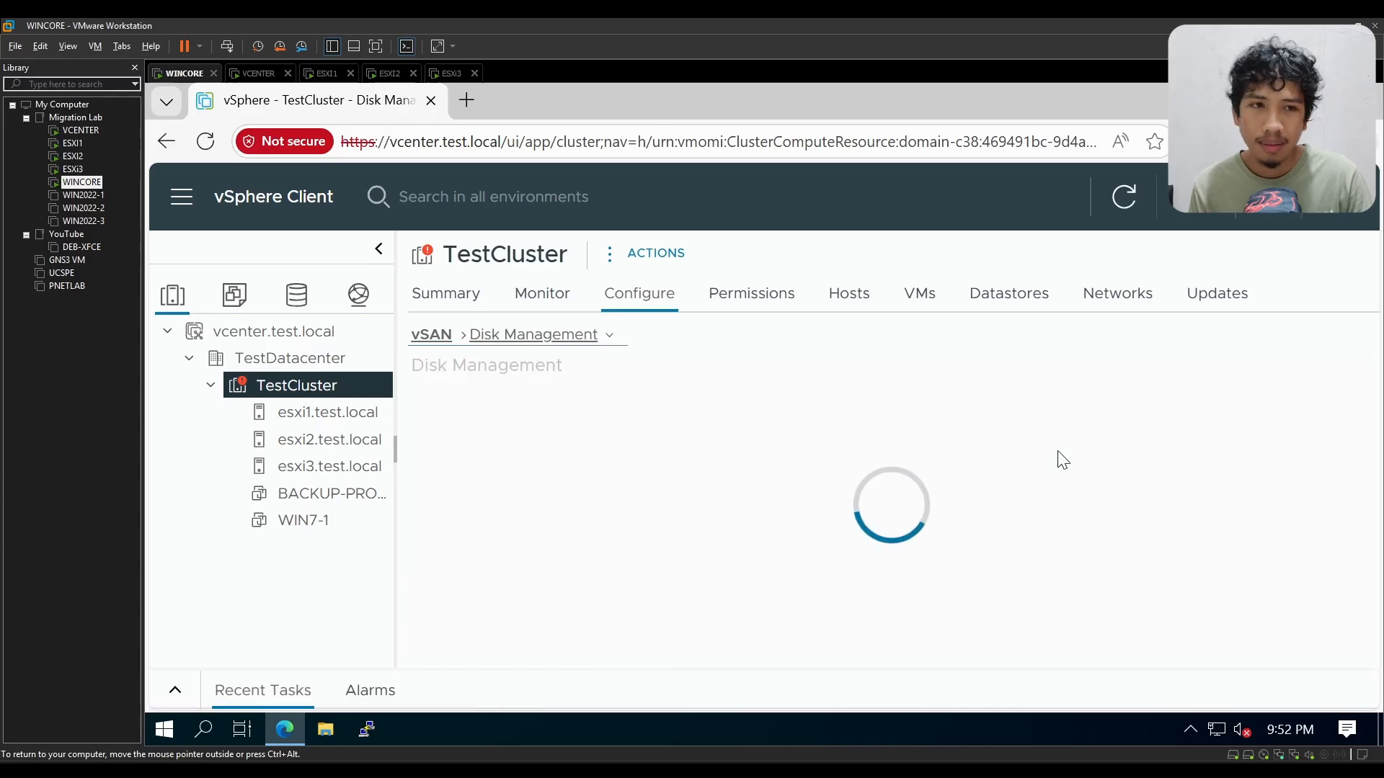
Step: Show the browser in full screen and examine the disks in use on the three vSAN hosts
{"action": "left_click", "coordinate": [1247, 142]}
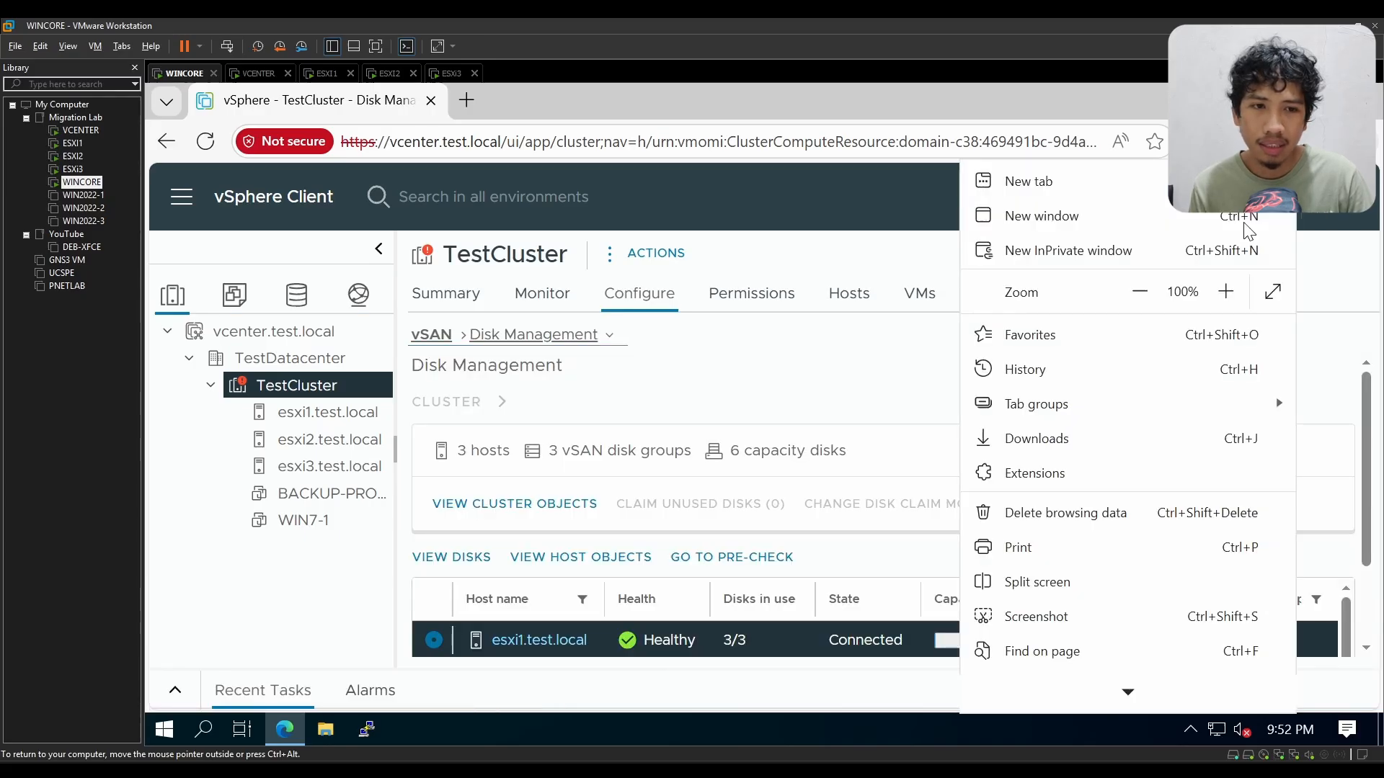
{"action": "left_click", "coordinate": [1266, 291]}
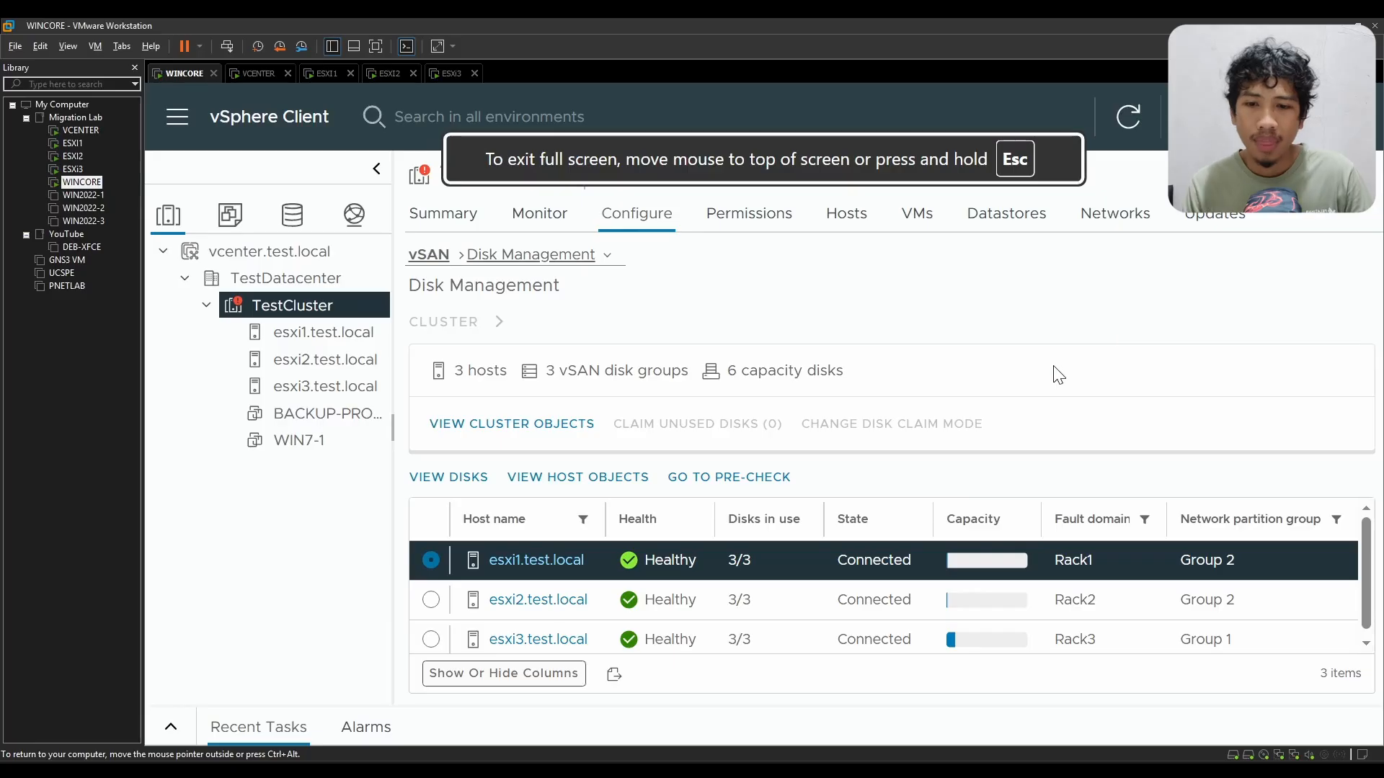
{"action": "scroll", "coordinate": [569, 595], "scroll_direction": "down", "scroll_amount": 1}
{"action": "scroll", "coordinate": [570, 595], "scroll_direction": "up", "scroll_amount": 1}
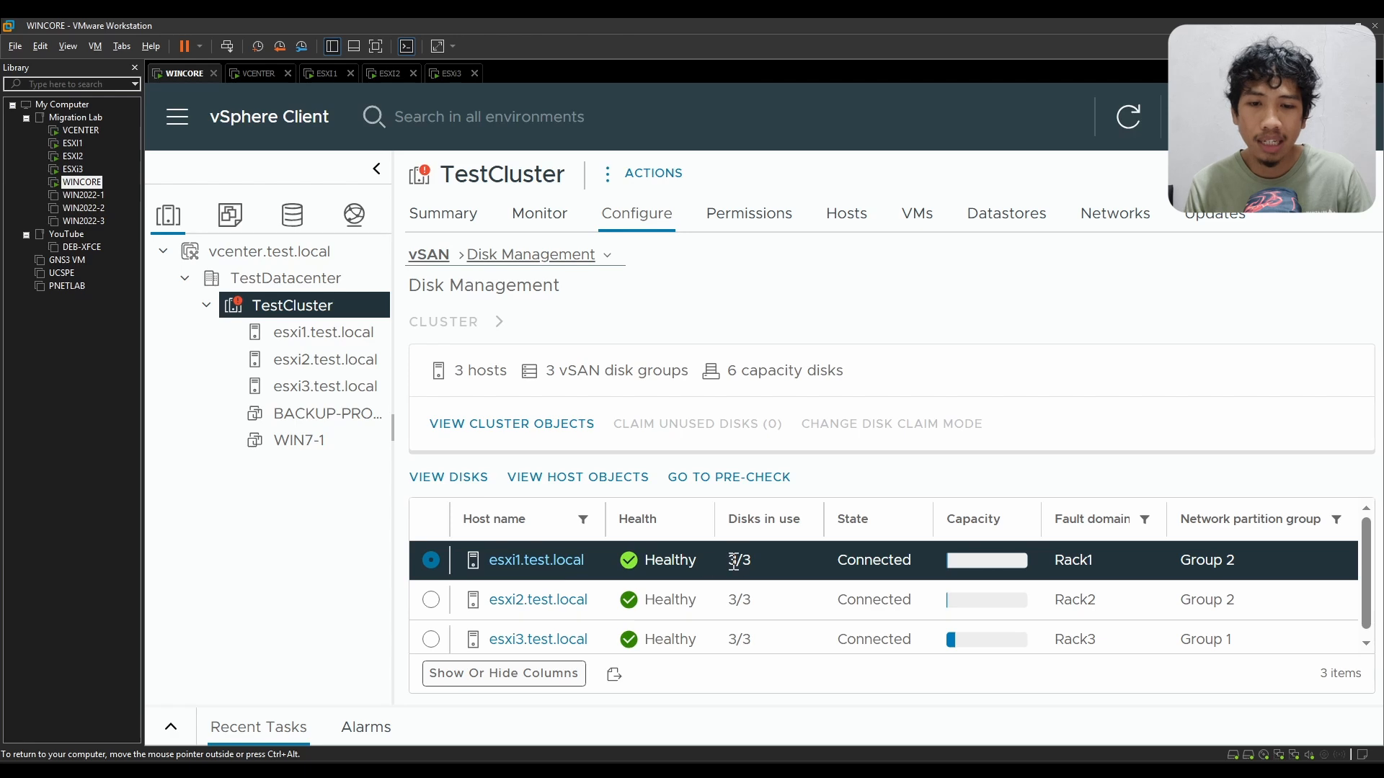
{"action": "left_click_drag", "start_coordinate": [729, 562], "coordinate": [764, 607]}
{"action": "left_click_drag", "start_coordinate": [765, 634], "coordinate": [738, 632]}
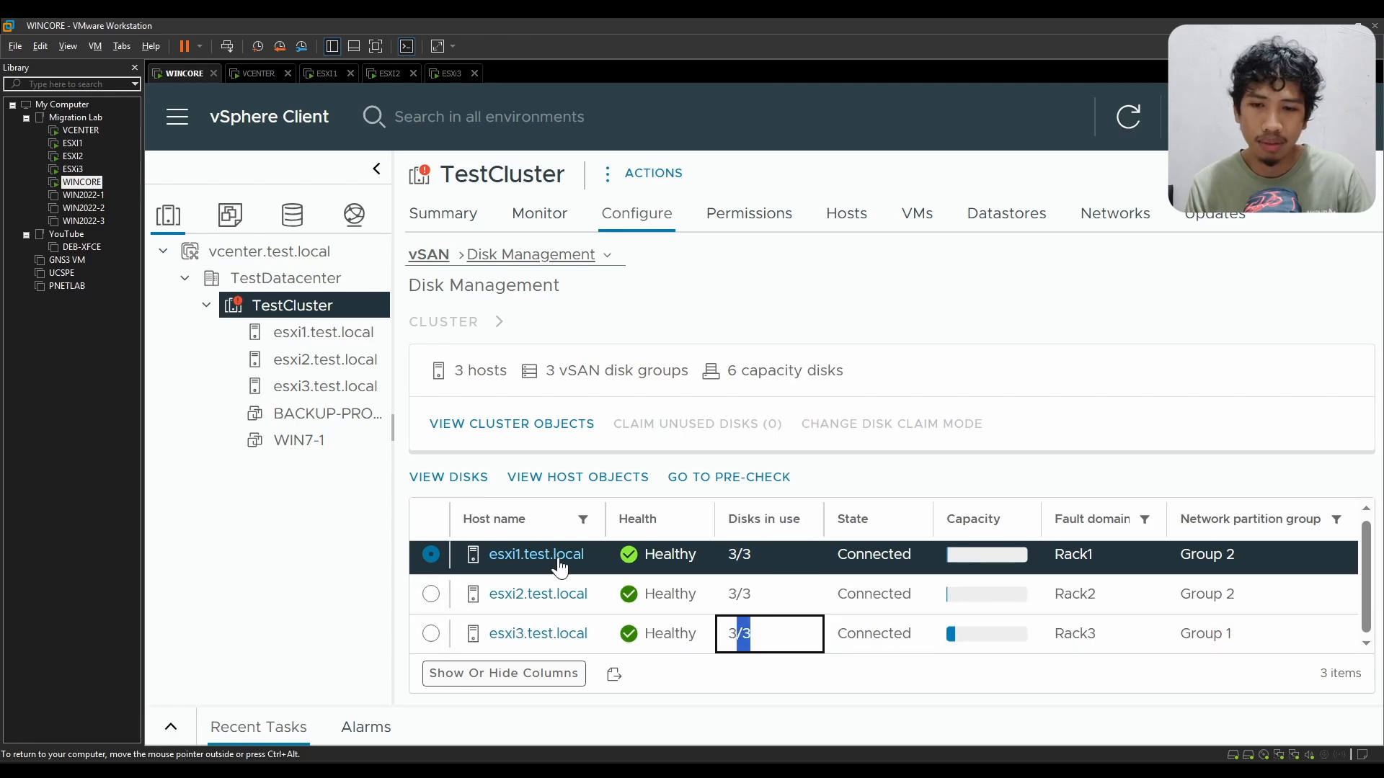
Step: View the disks of esxi1.test.local and expand its disk group to list the member disks
{"action": "left_click", "coordinate": [454, 551]}
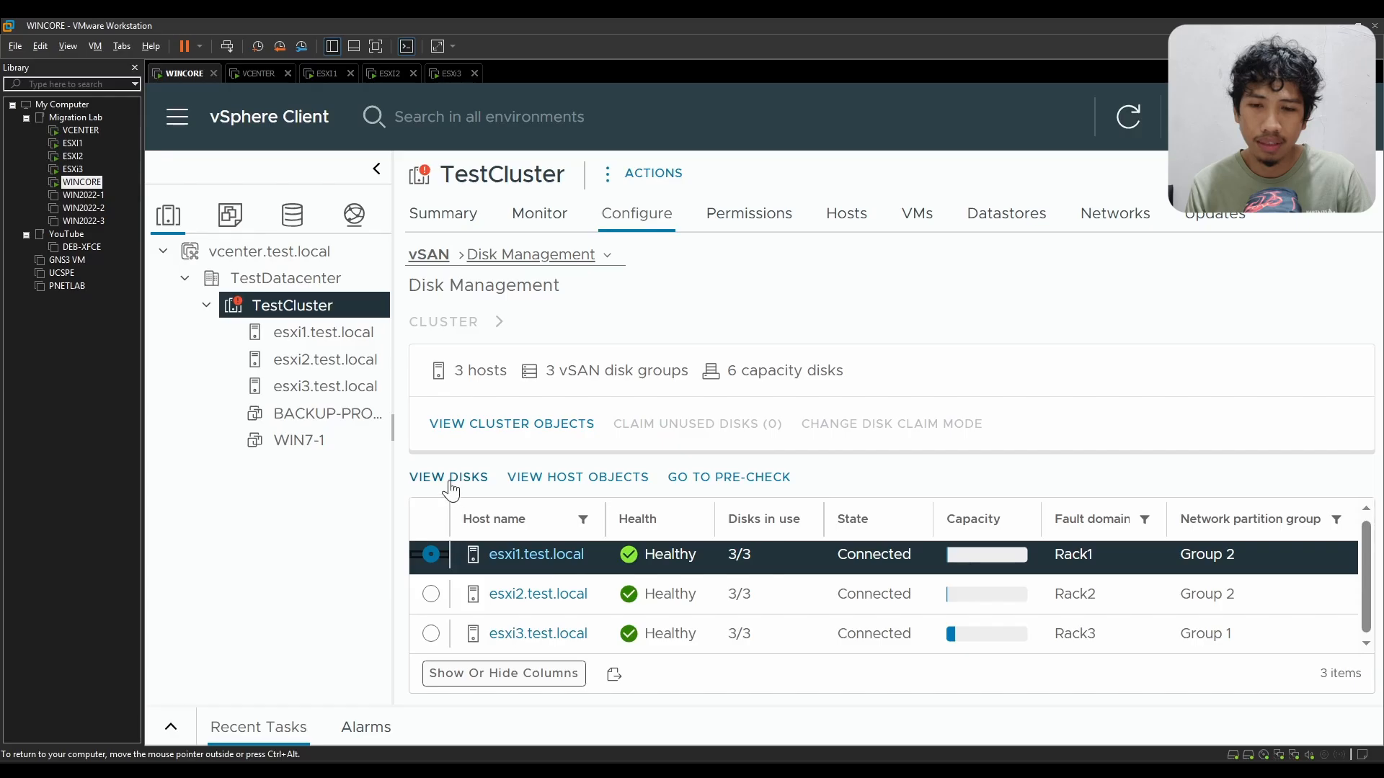
{"action": "left_click", "coordinate": [449, 482]}
{"action": "left_click", "coordinate": [432, 555]}
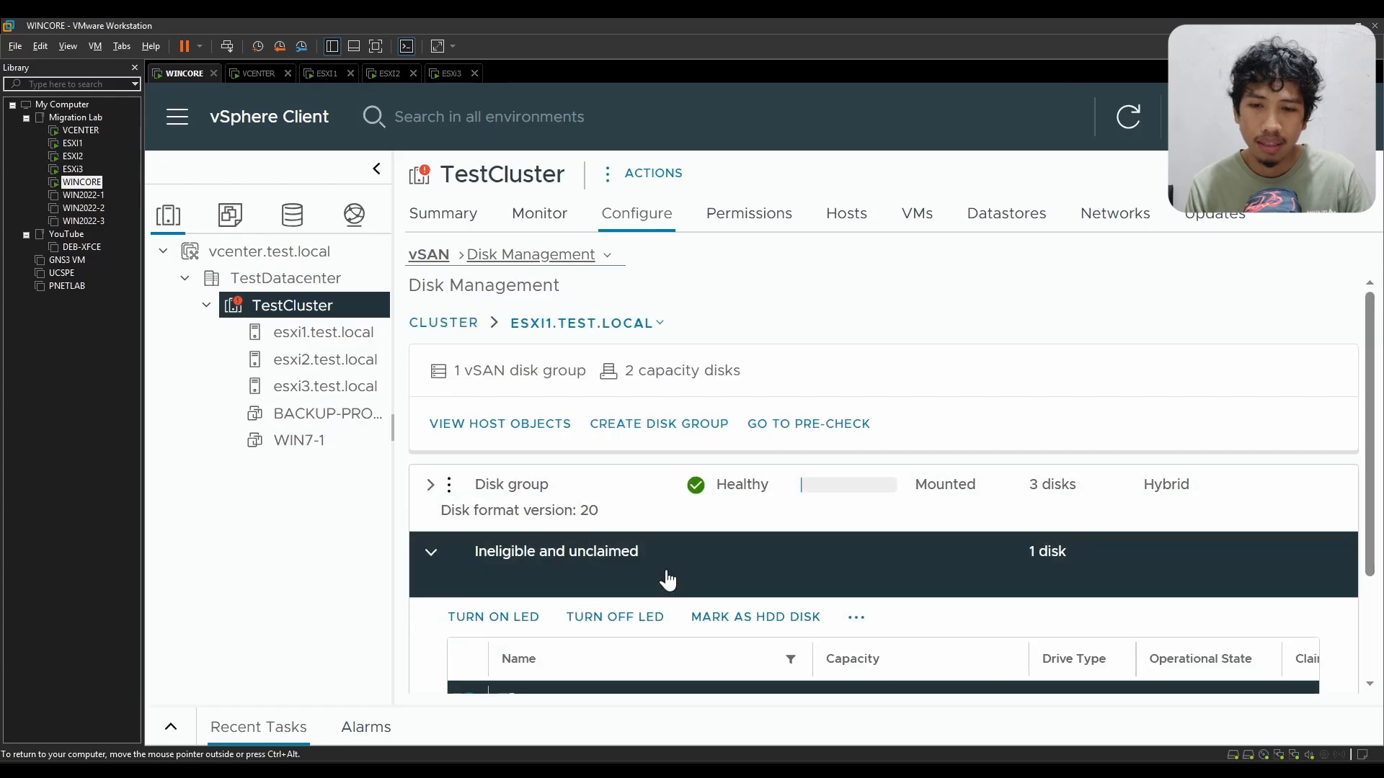
{"action": "left_click", "coordinate": [431, 485]}
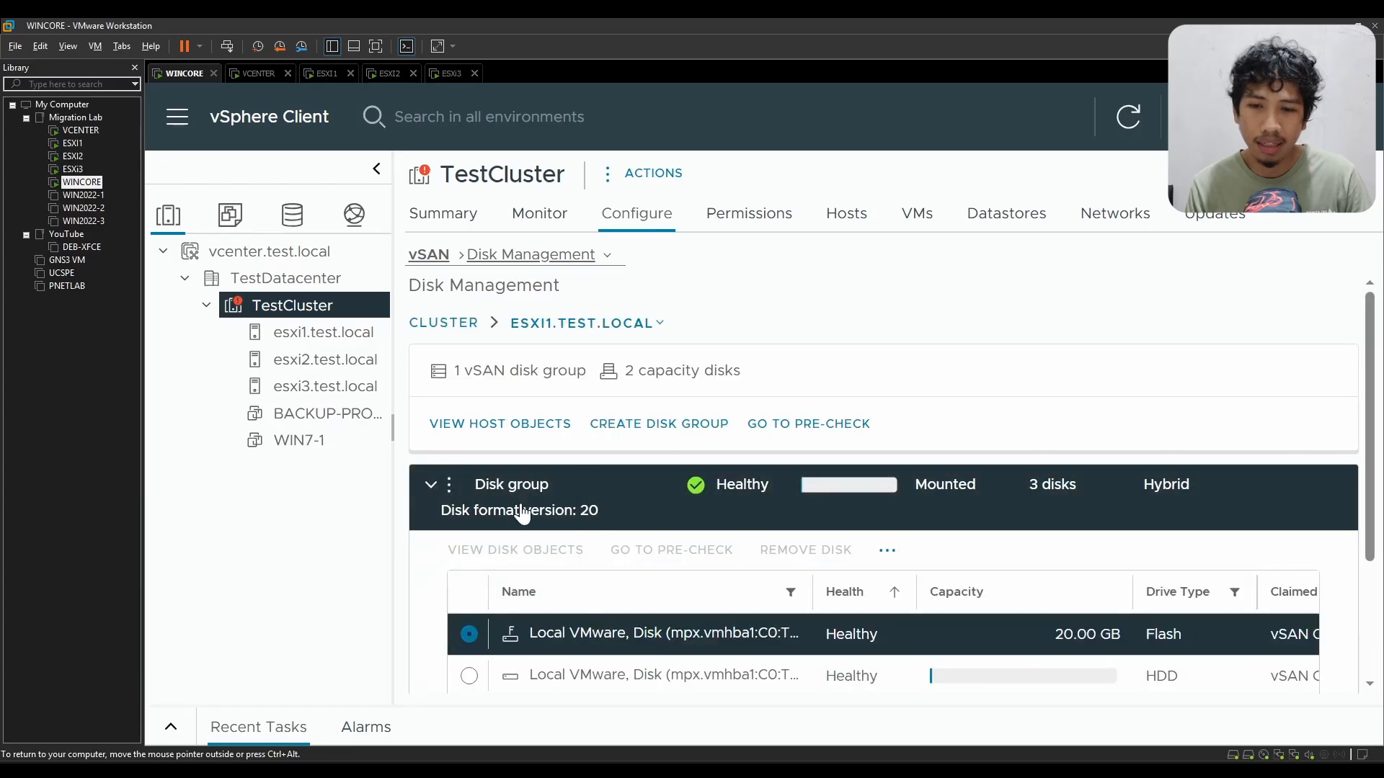
{"action": "scroll", "coordinate": [522, 512], "scroll_direction": "down", "scroll_amount": 3}
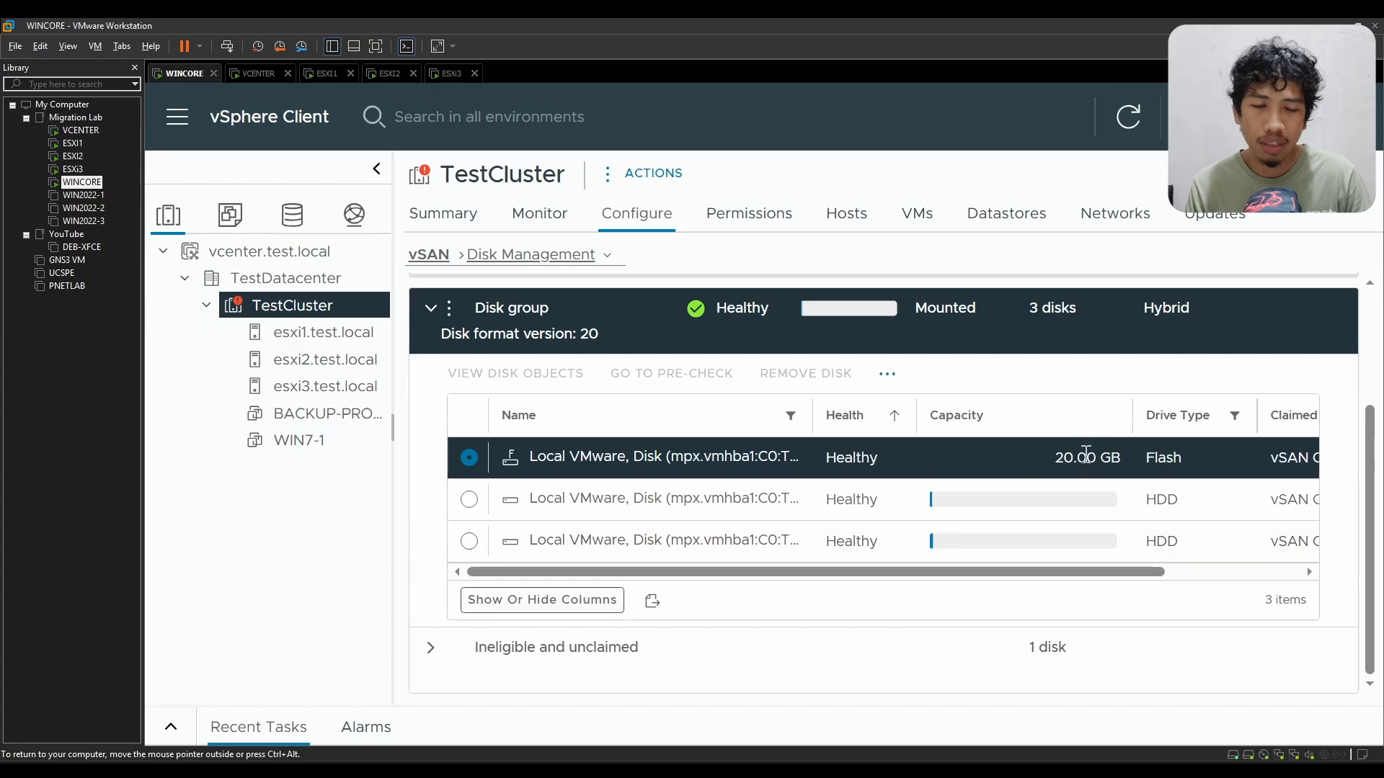
Step: Examine the capacity, drive type and claimed role of the cache and capacity disks in esxi1.test.local's disk group
{"action": "left_click", "coordinate": [1175, 460]}
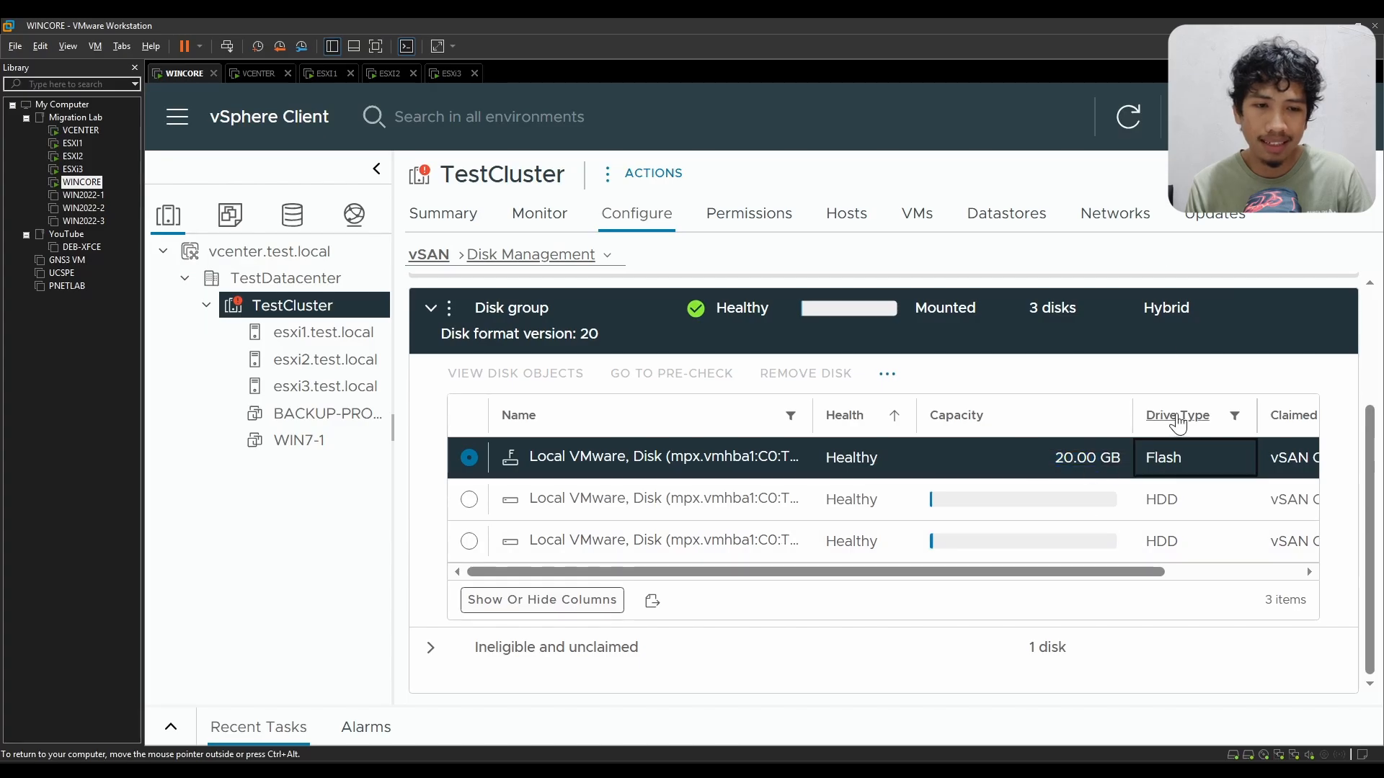
{"action": "left_click", "coordinate": [1101, 456]}
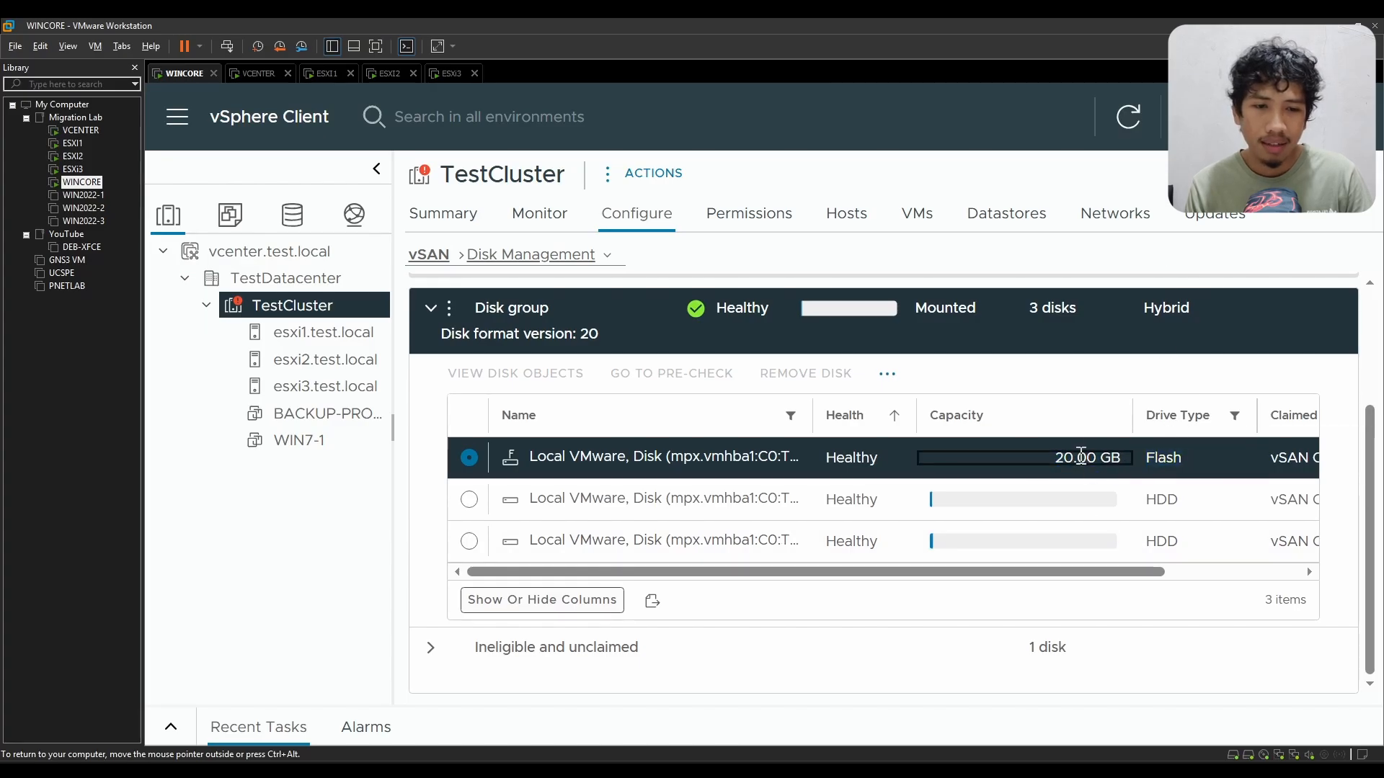
{"action": "mouse_move", "coordinate": [1013, 577]}
{"action": "left_mouse_down"}
{"action": "mouse_move", "coordinate": [1170, 574]}
{"action": "mouse_move", "coordinate": [1009, 593]}
{"action": "left_mouse_up"}
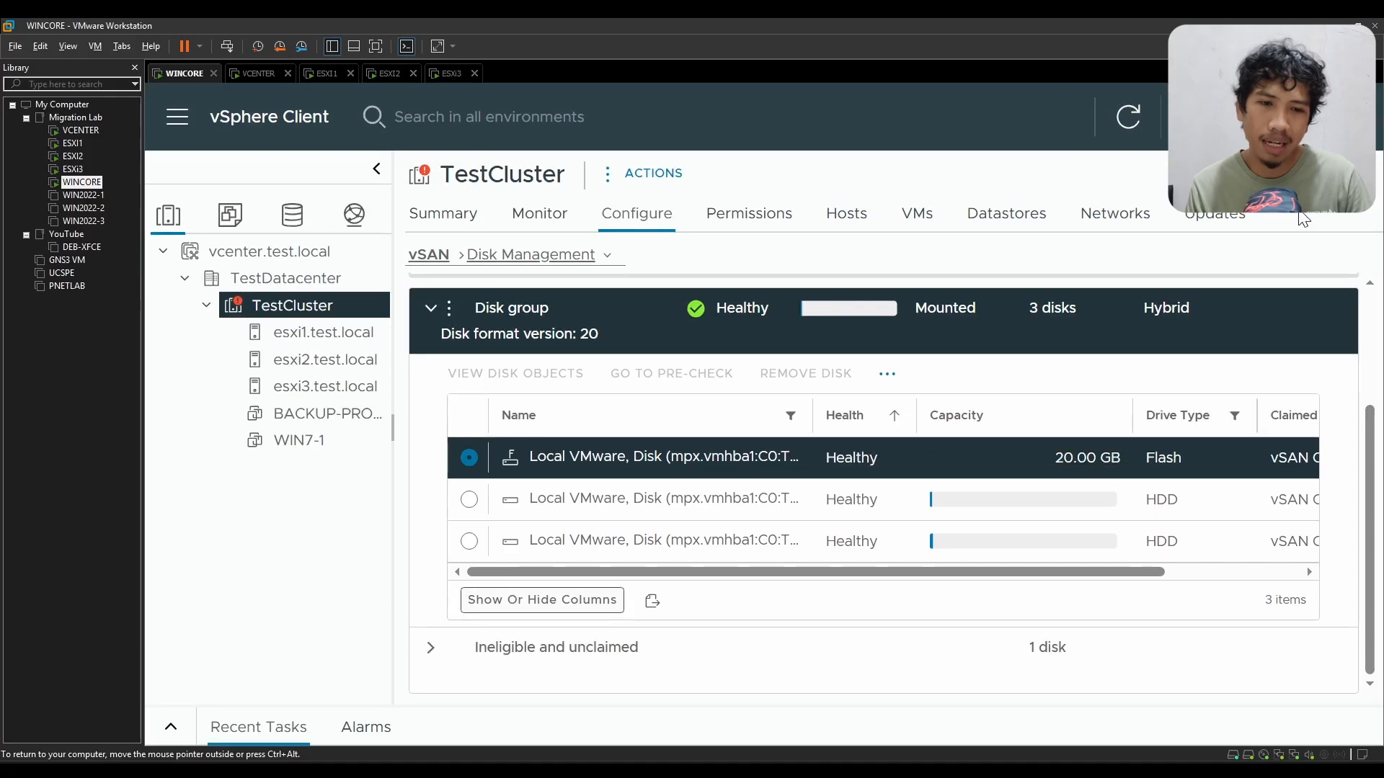
{"action": "left_click_drag", "start_coordinate": [1064, 569], "coordinate": [1248, 569]}
{"action": "left_click_drag", "start_coordinate": [1111, 459], "coordinate": [1179, 461]}
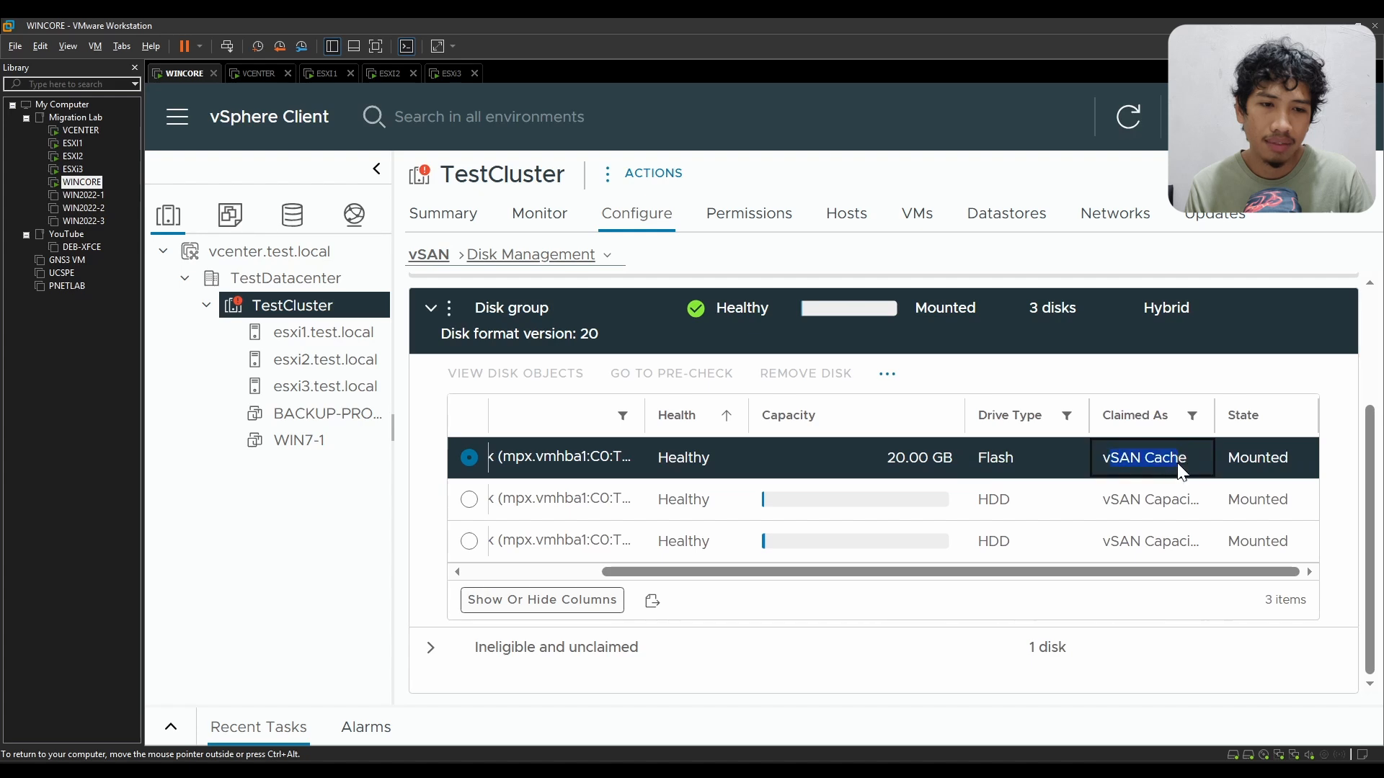
{"action": "triple_click", "coordinate": [1158, 465]}
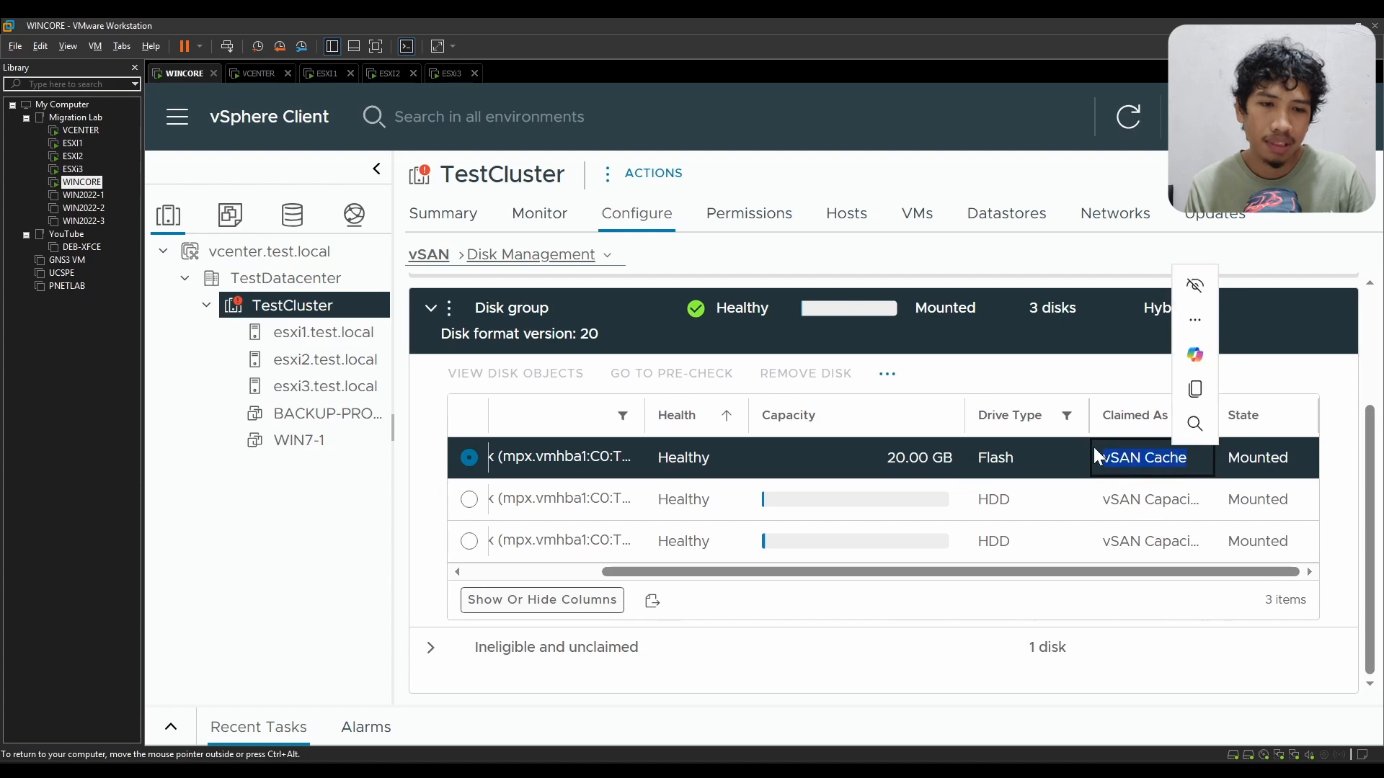
{"action": "left_click", "coordinate": [1154, 465]}
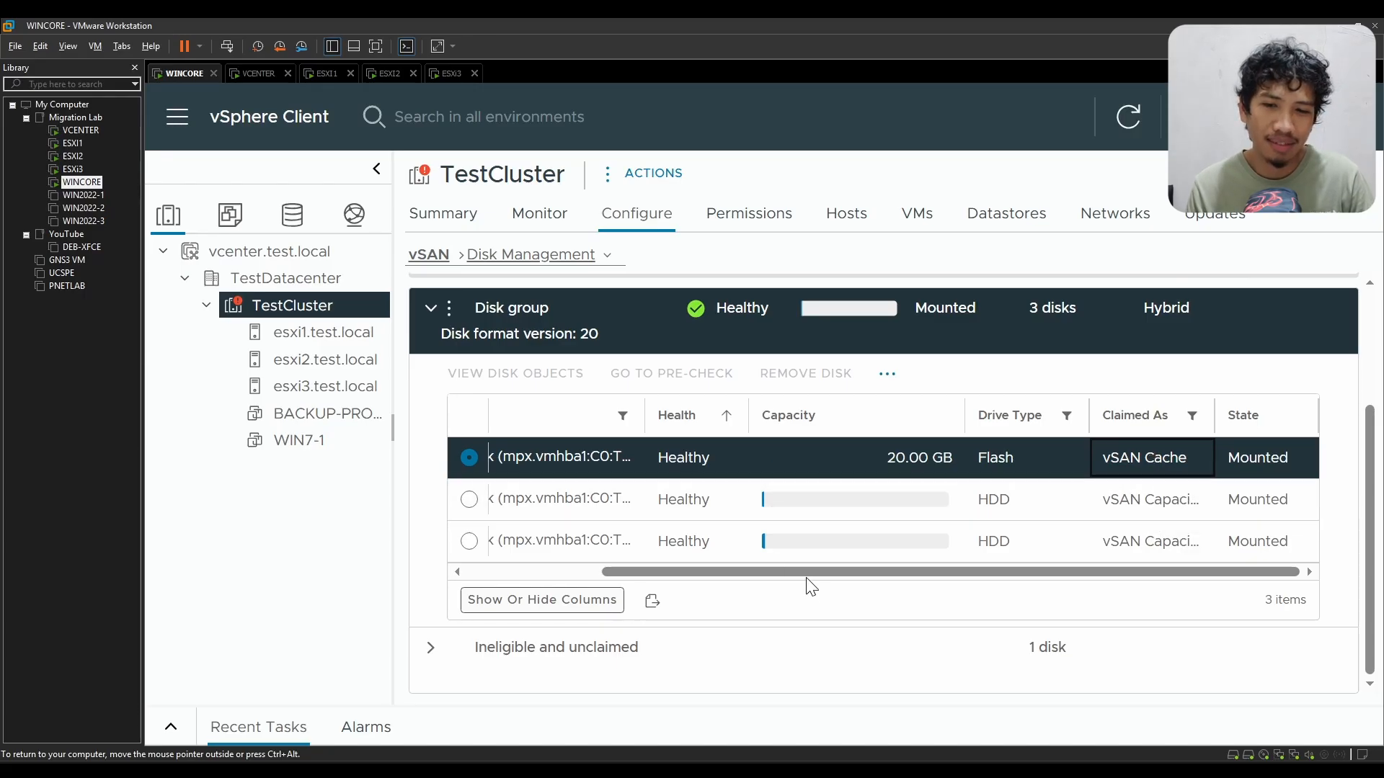
{"action": "mouse_move", "coordinate": [807, 573]}
{"action": "left_mouse_down"}
{"action": "mouse_move", "coordinate": [629, 573]}
{"action": "mouse_move", "coordinate": [803, 573]}
{"action": "left_mouse_up"}
{"action": "left_click", "coordinate": [565, 539]}
{"action": "left_click_drag", "start_coordinate": [1105, 500], "coordinate": [1164, 506]}
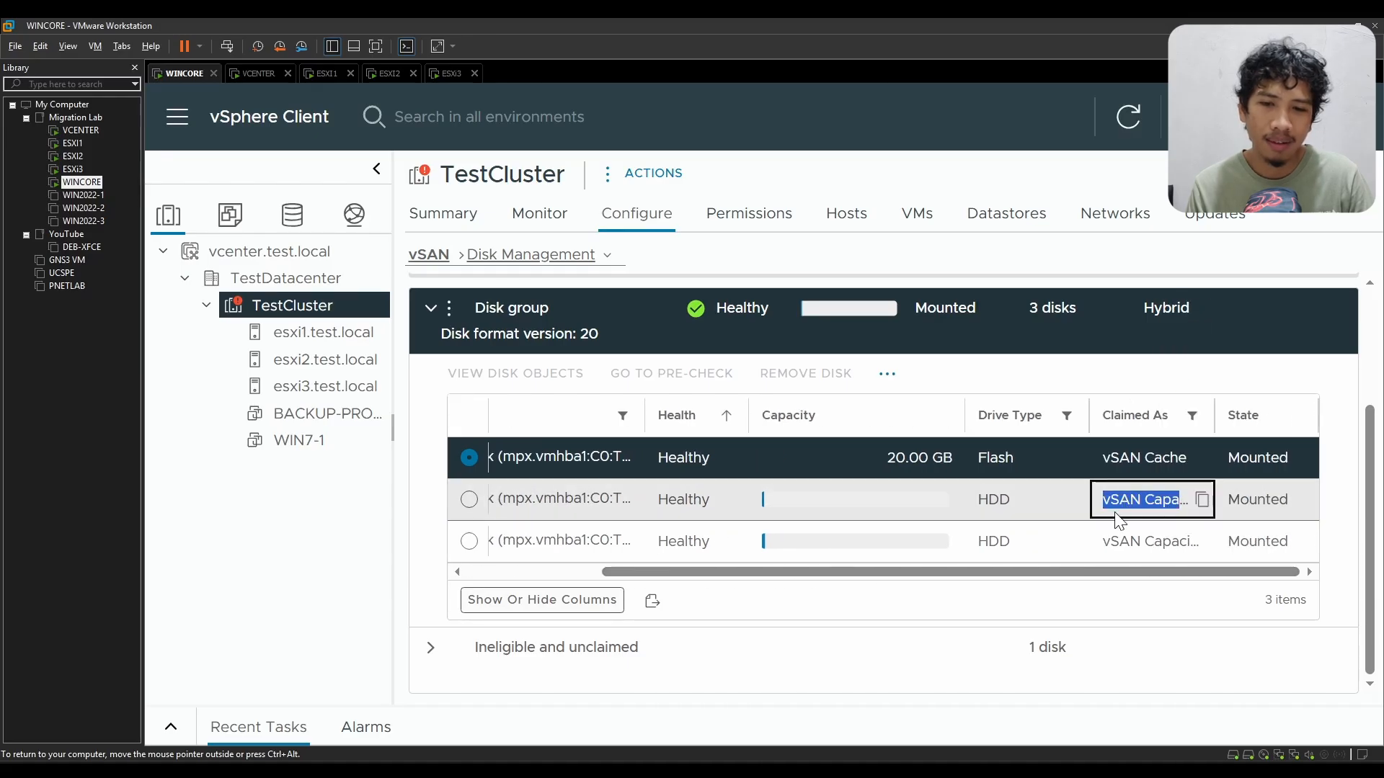
Step: Expand esxi1.test.local's ineligible and unclaimed disks, check the local NVMe disk's capacity, and collapse the group again
{"action": "left_click", "coordinate": [455, 647]}
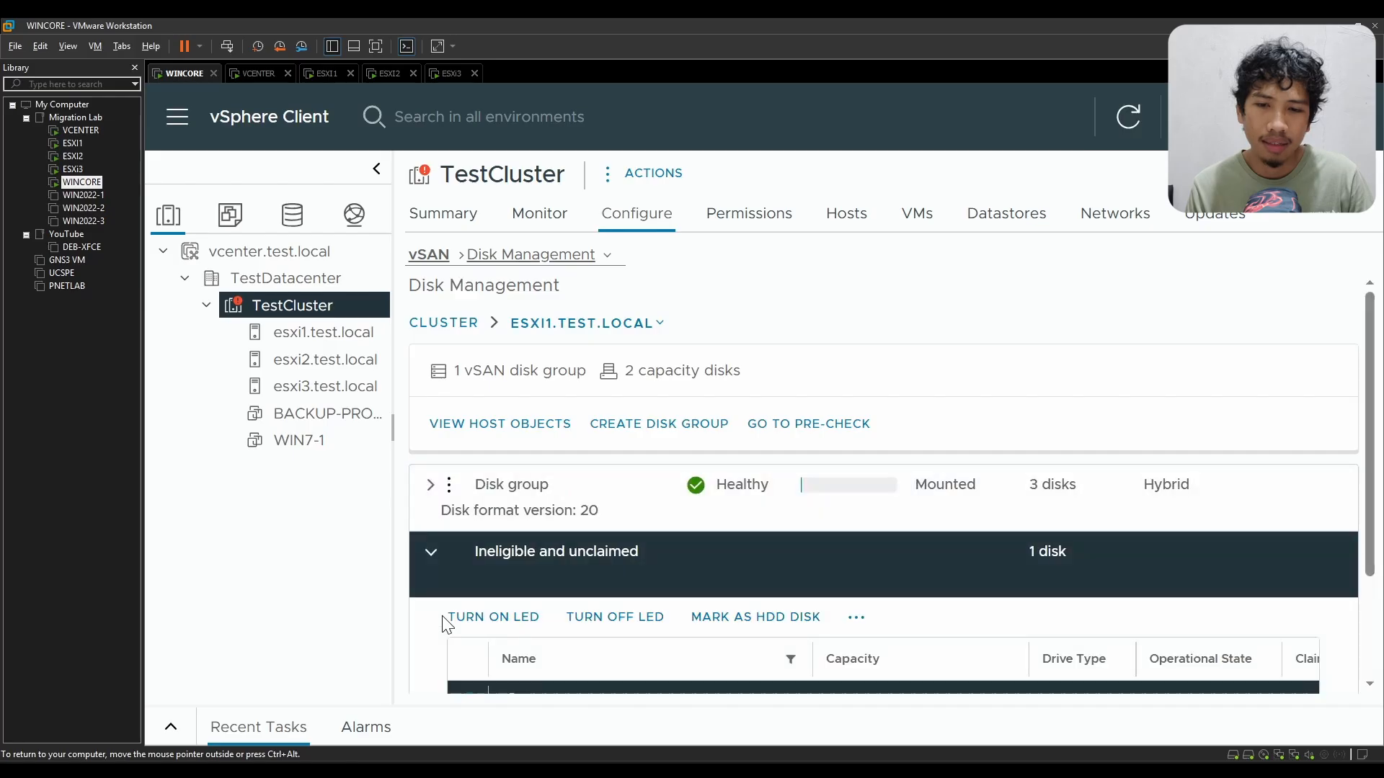
{"action": "scroll", "coordinate": [447, 624], "scroll_direction": "down", "scroll_amount": 2}
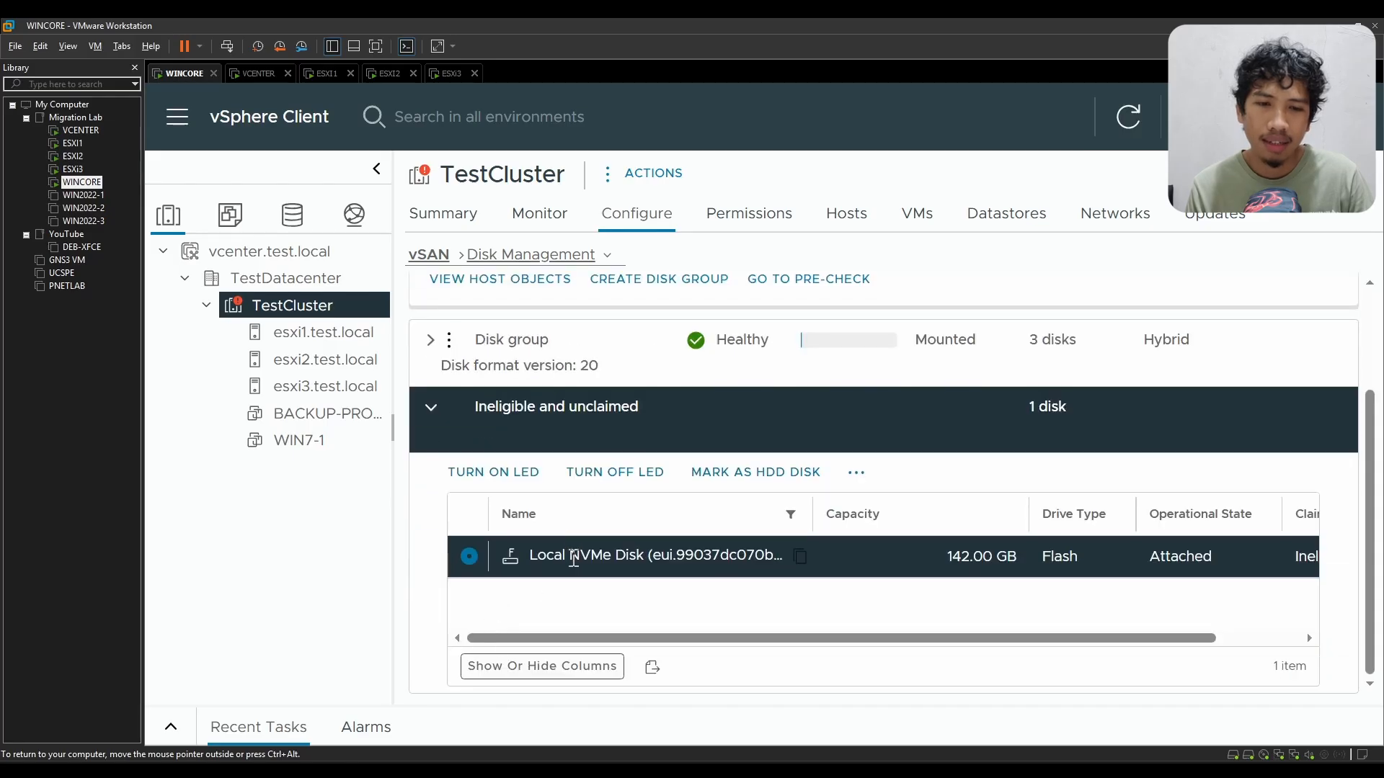
{"action": "left_click", "coordinate": [947, 554]}
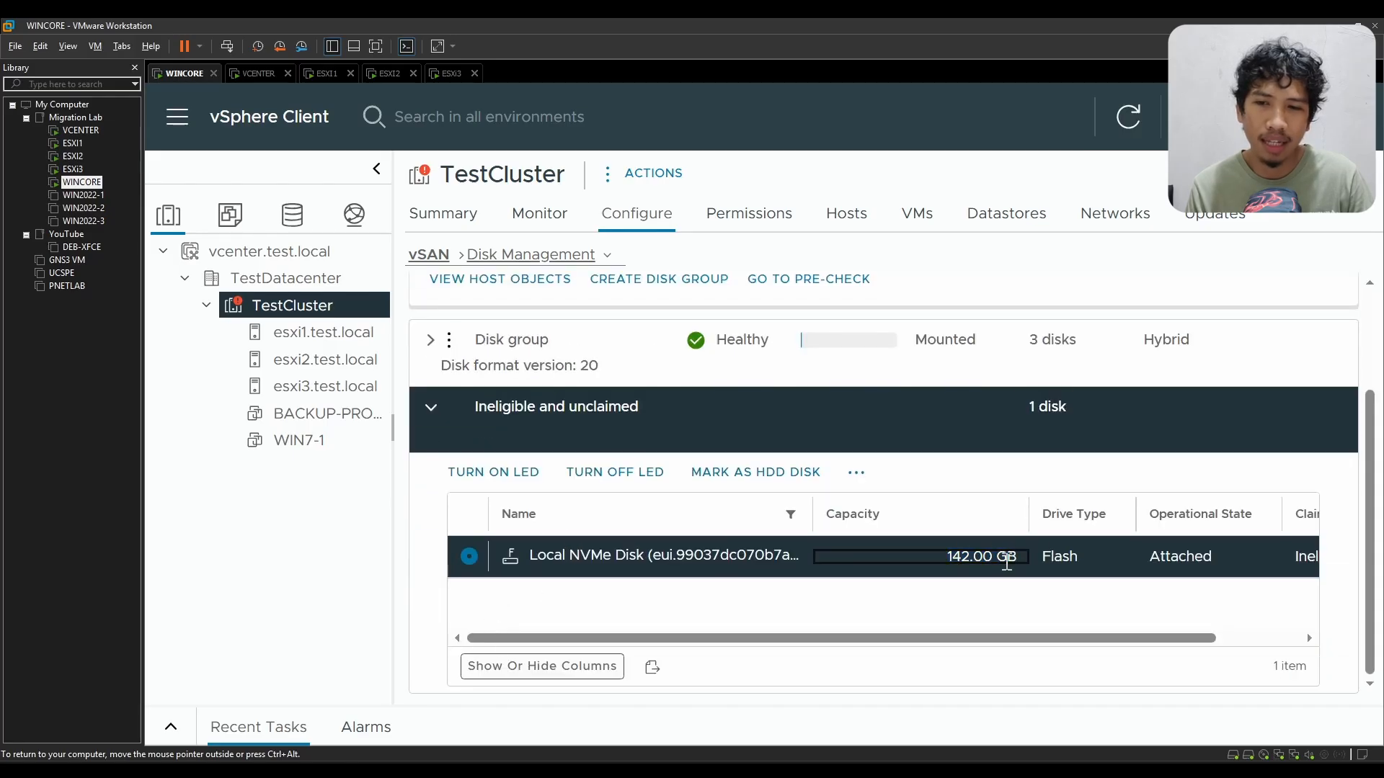
{"action": "left_click", "coordinate": [441, 423]}
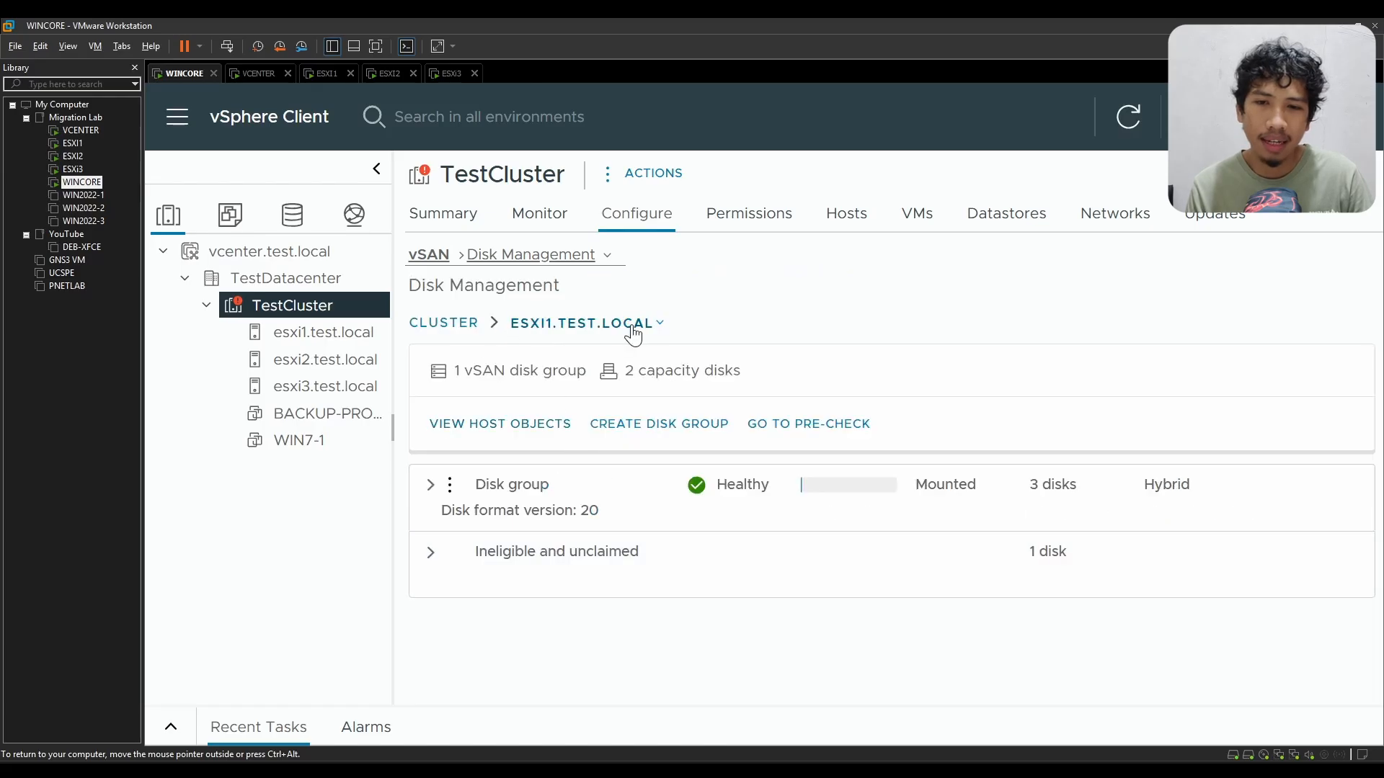
Step: Switch Disk Management to esxi2.test.local and expand its disk group
{"action": "left_click", "coordinate": [669, 331]}
{"action": "left_click", "coordinate": [616, 389]}
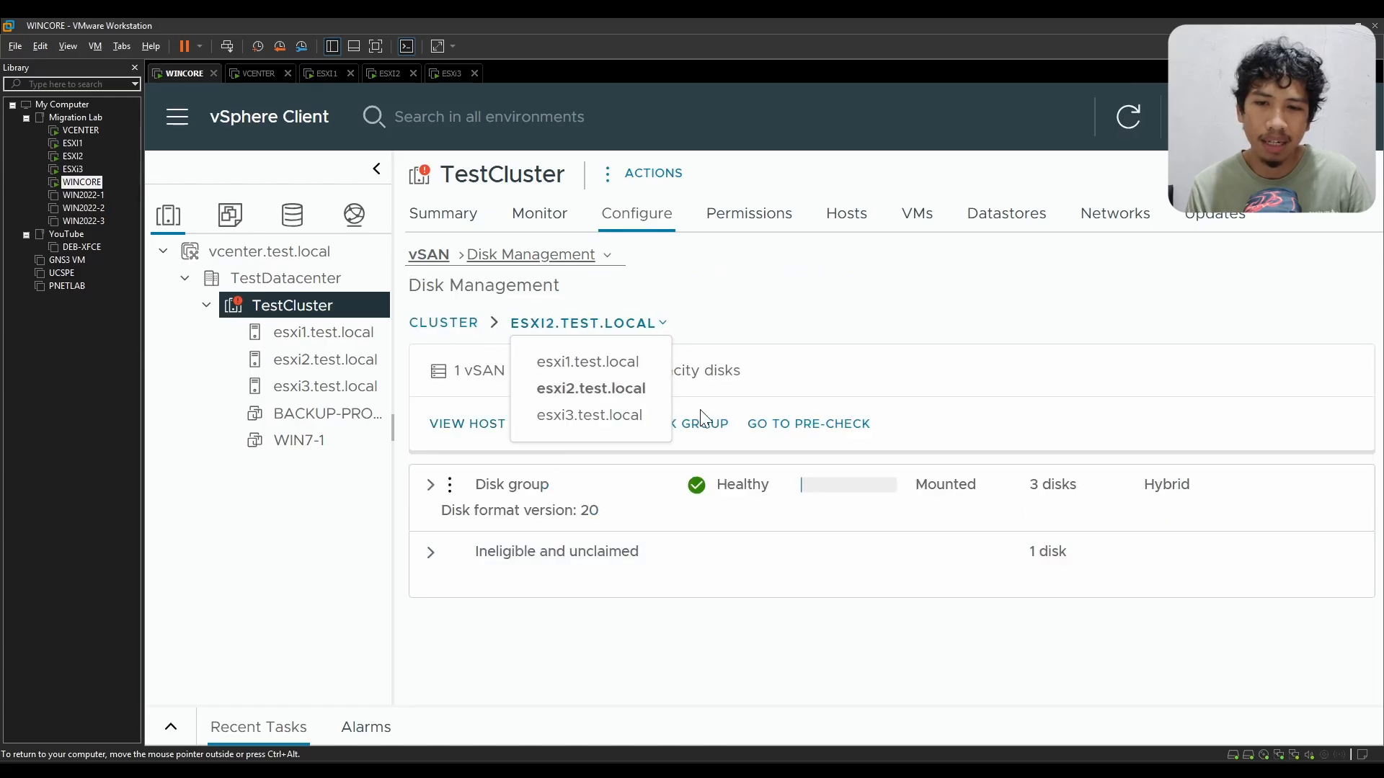
{"action": "left_click", "coordinate": [430, 487]}
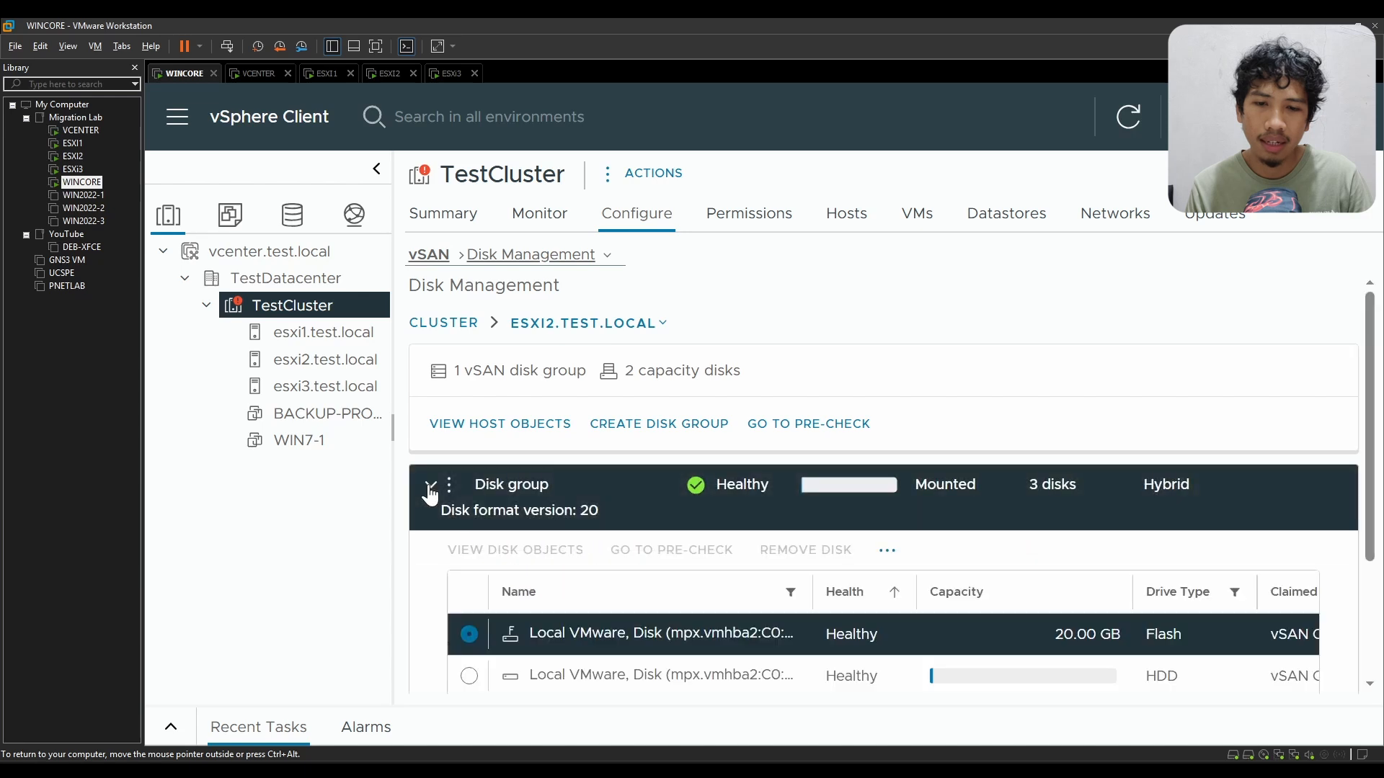
{"action": "scroll", "coordinate": [589, 539], "scroll_direction": "down", "scroll_amount": 3}
Step: Examine the drive types and claimed roles of the three disks in esxi2.test.local's disk group
{"action": "left_click_drag", "start_coordinate": [1052, 458], "coordinate": [1184, 460]}
{"action": "left_click_drag", "start_coordinate": [1130, 570], "coordinate": [1226, 570]}
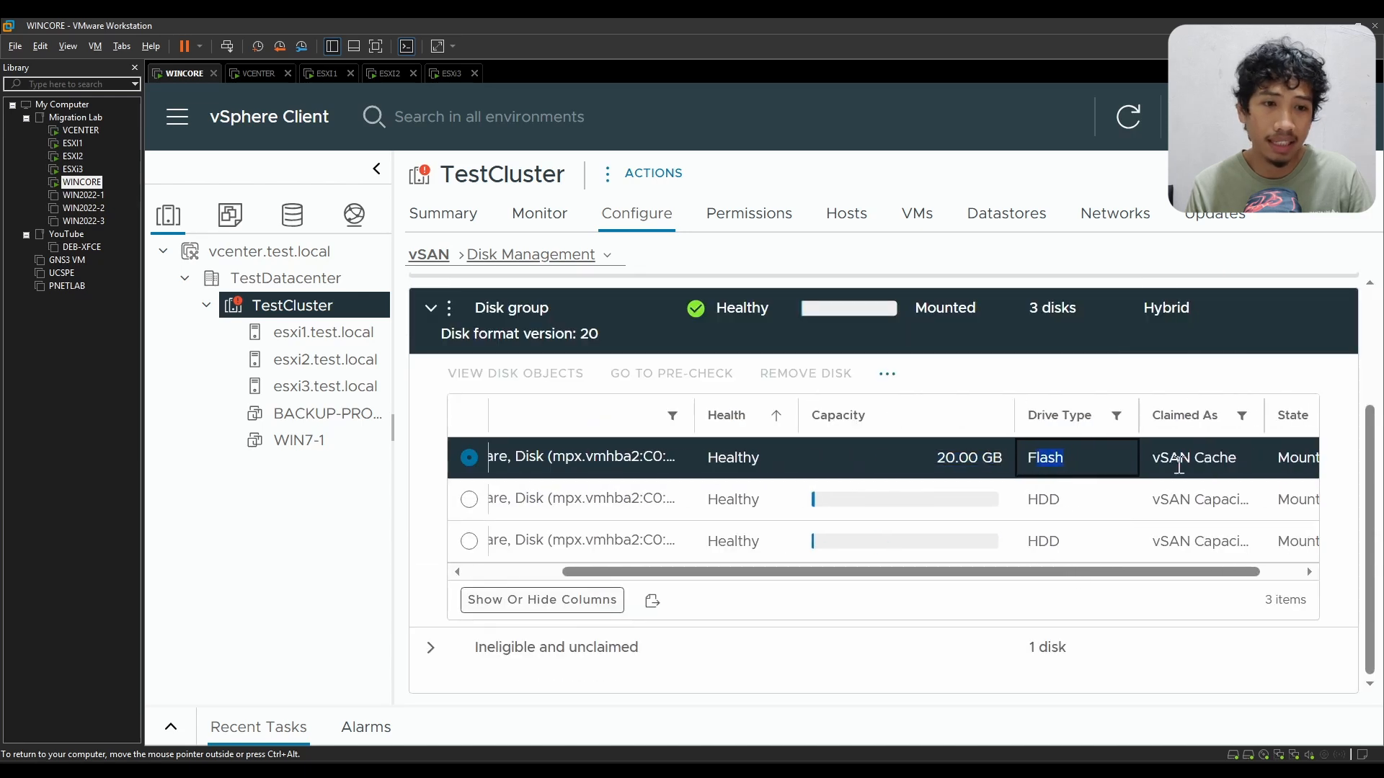
{"action": "left_click_drag", "start_coordinate": [1159, 459], "coordinate": [1214, 458]}
{"action": "left_click_drag", "start_coordinate": [1181, 509], "coordinate": [1222, 503]}
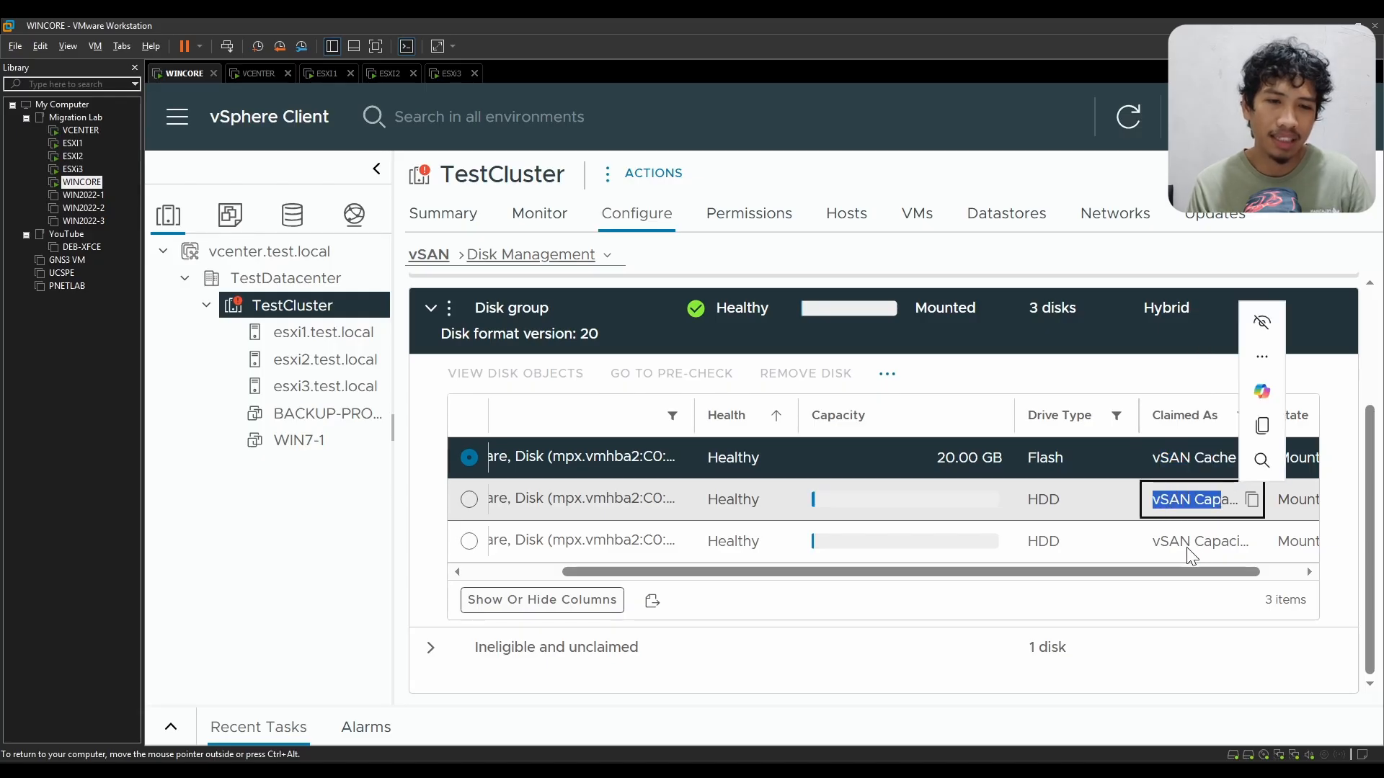
{"action": "left_click_drag", "start_coordinate": [1153, 541], "coordinate": [1161, 572]}
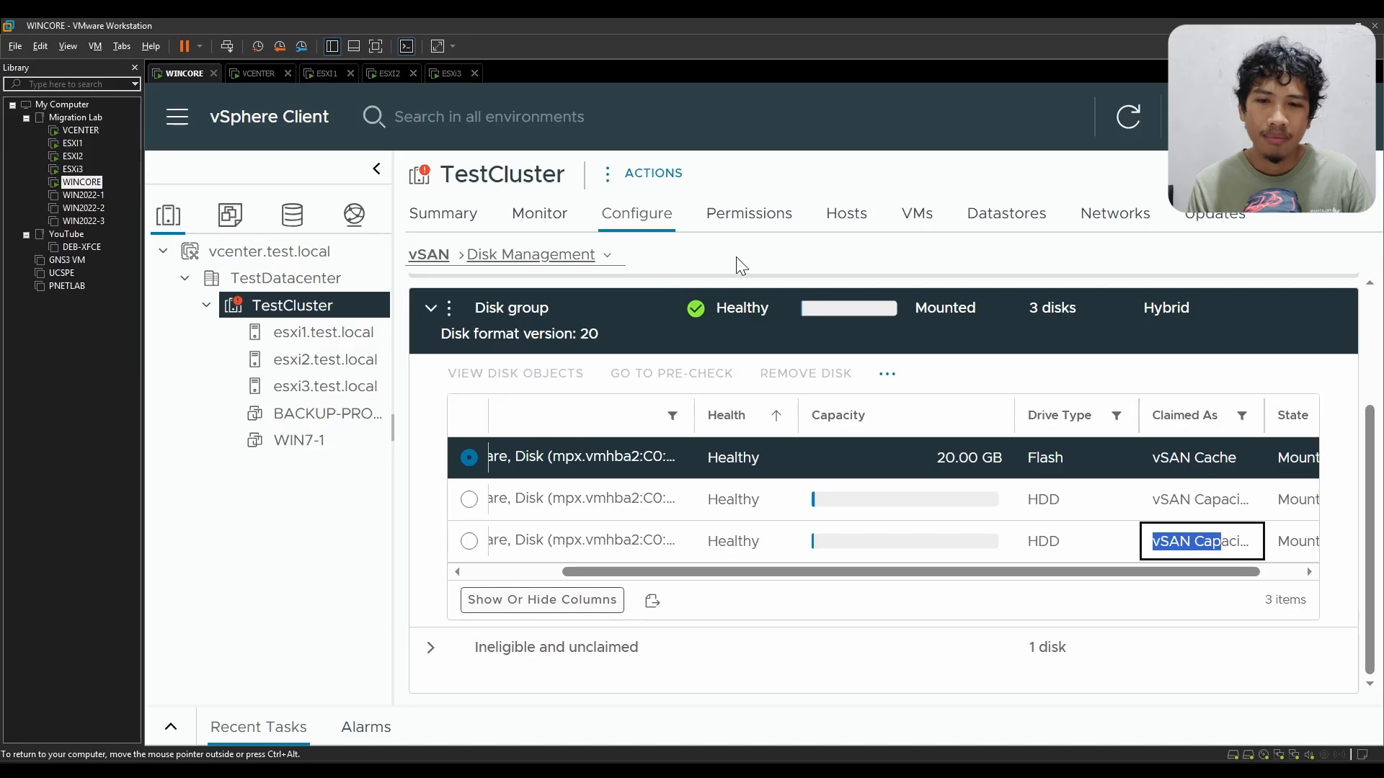
{"action": "scroll", "coordinate": [422, 450], "scroll_direction": "up", "scroll_amount": 3}
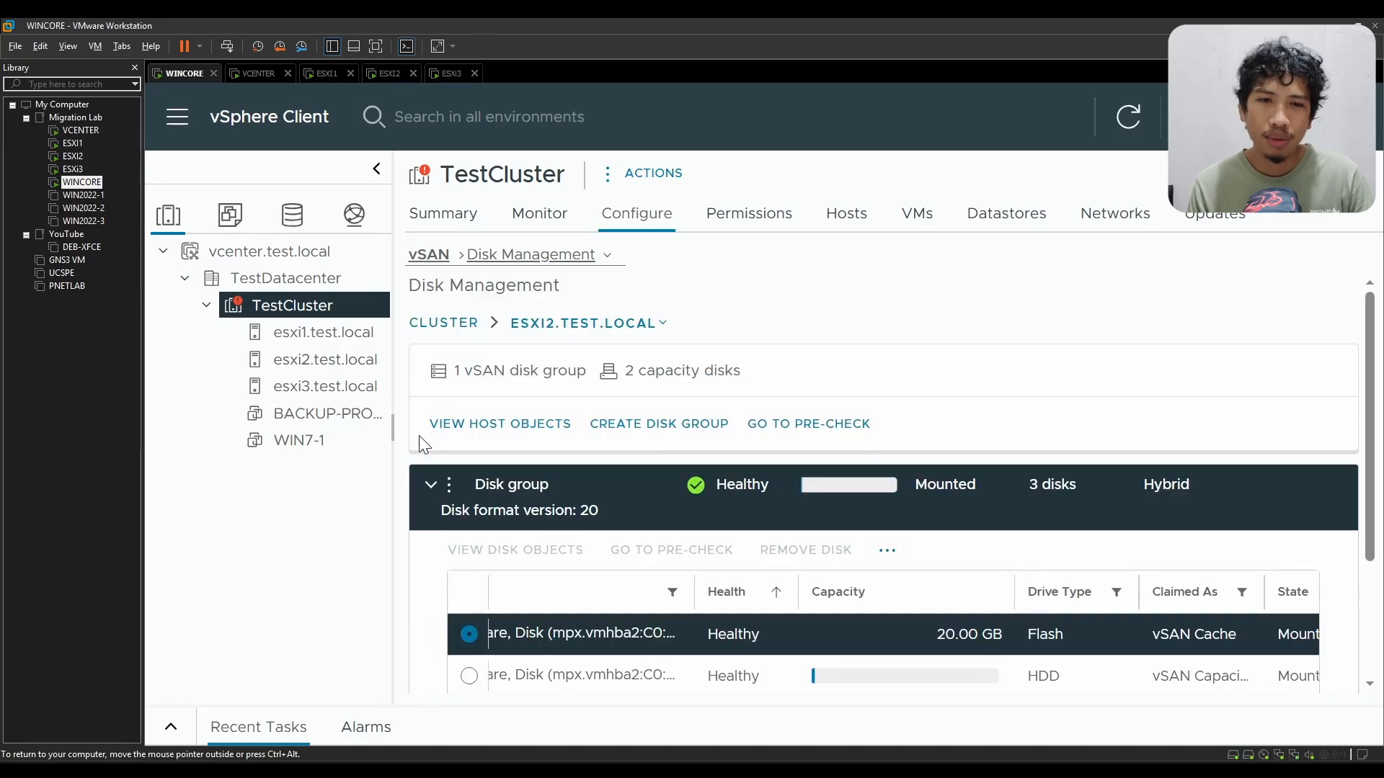
Step: List TestCluster's datastores and check the capacity and free space of vsanDatastore
{"action": "left_click", "coordinate": [998, 223]}
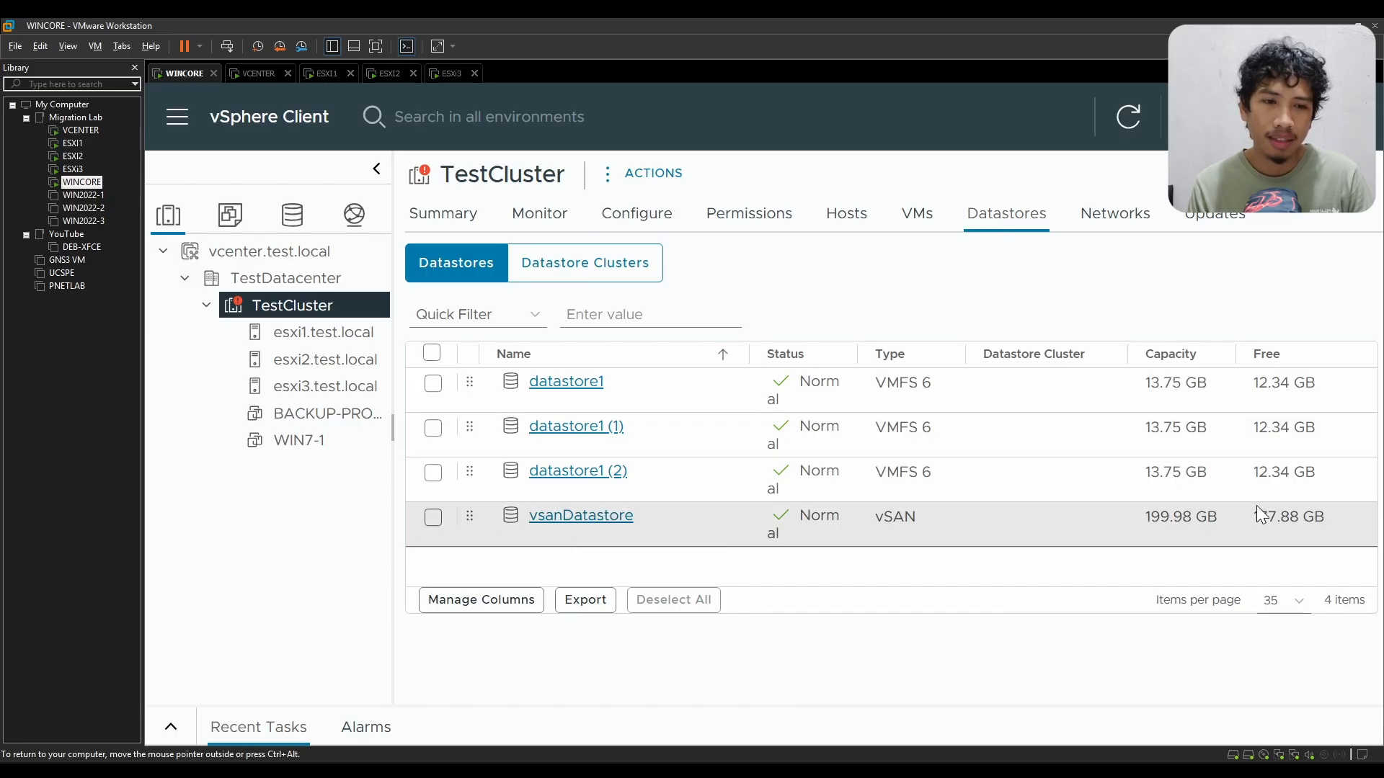
{"action": "left_click_drag", "start_coordinate": [1140, 516], "coordinate": [1202, 527]}
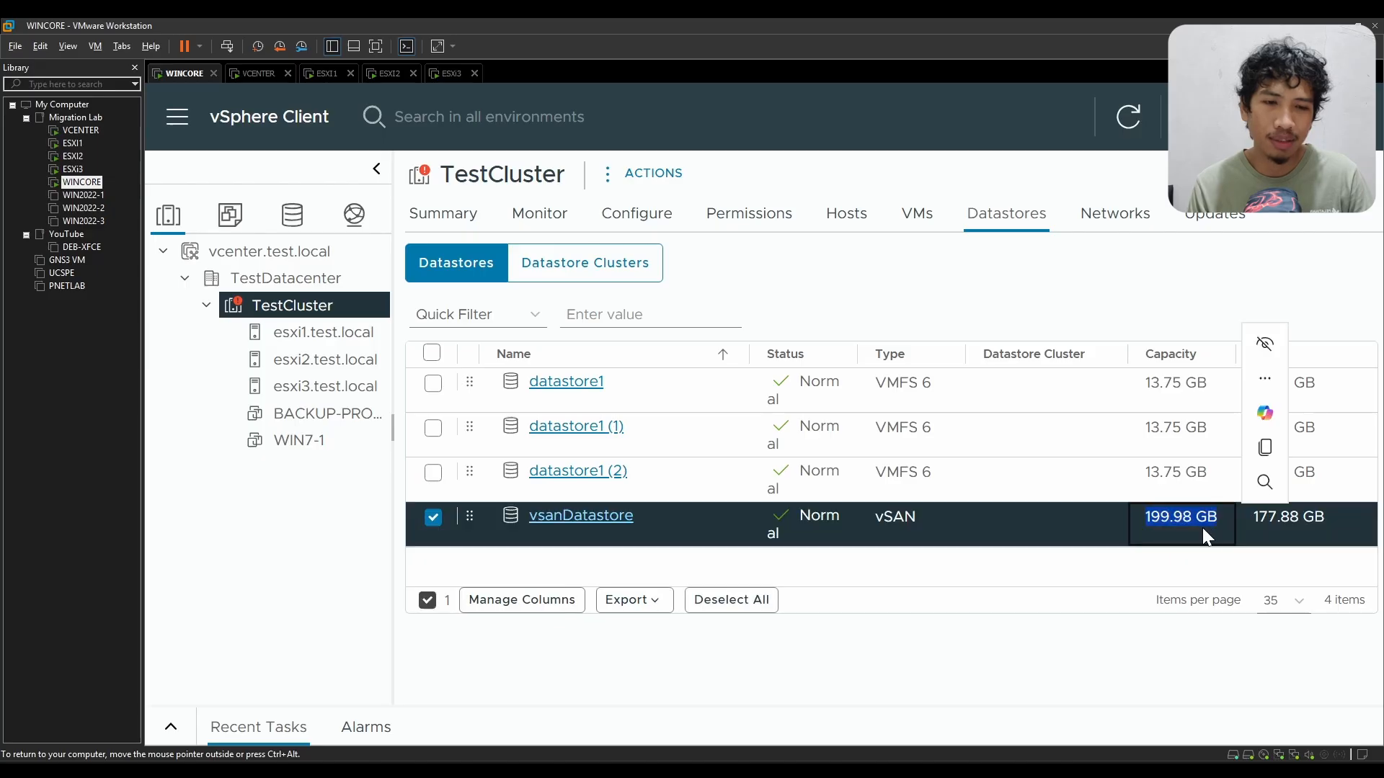
{"action": "left_click", "coordinate": [1153, 520]}
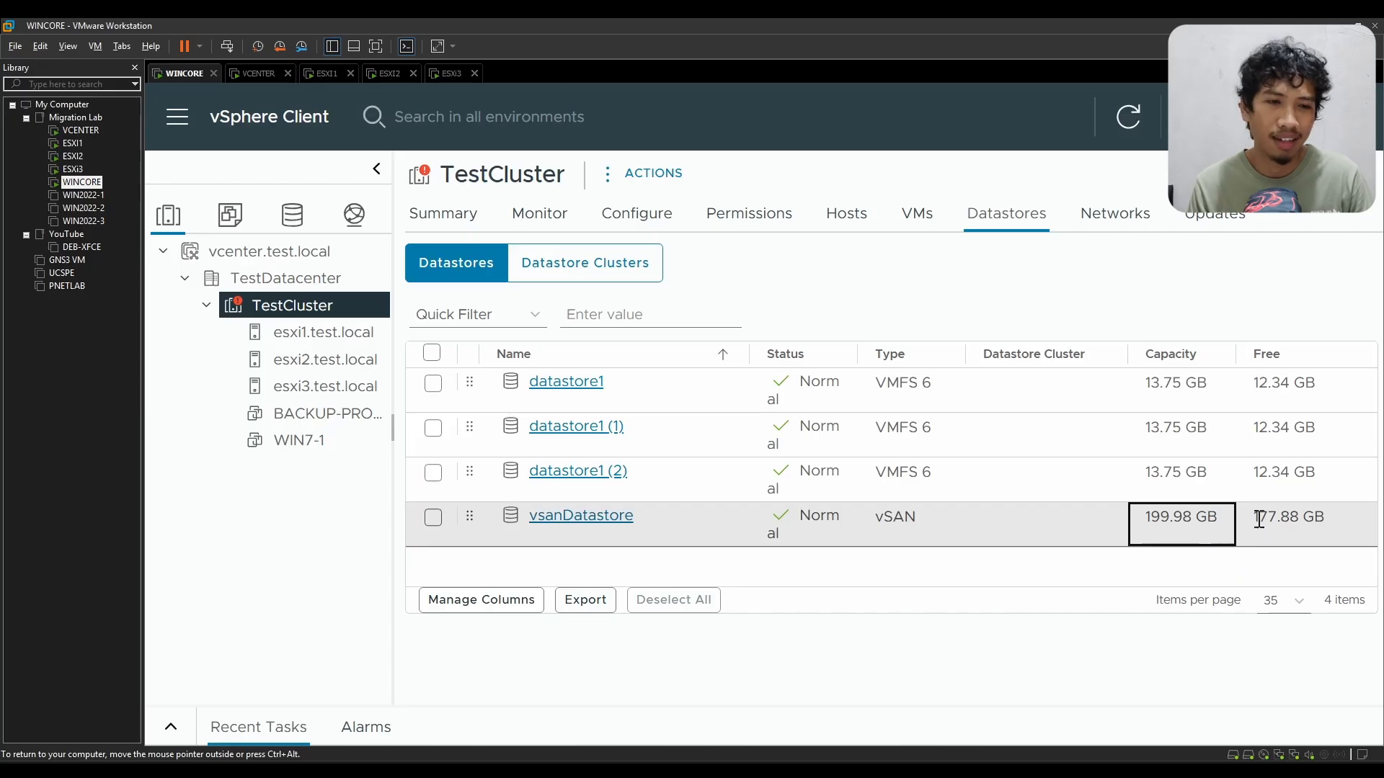
{"action": "left_click_drag", "start_coordinate": [1260, 519], "coordinate": [1314, 524]}
{"action": "left_click", "coordinate": [1314, 524]}
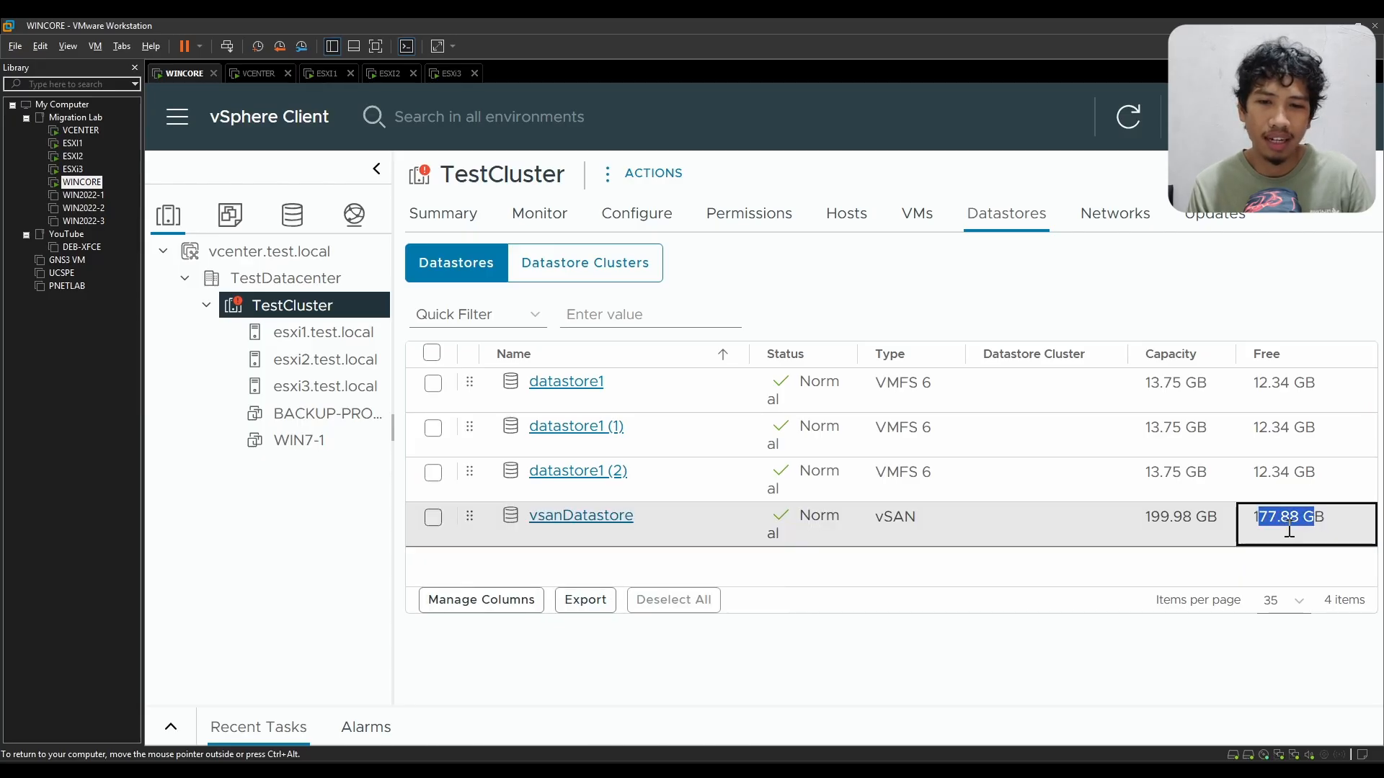
{"action": "left_click", "coordinate": [951, 582]}
Step: Open vsanDatastore and look through its summary details, tags, custom attributes and list of issues
{"action": "left_click", "coordinate": [618, 520]}
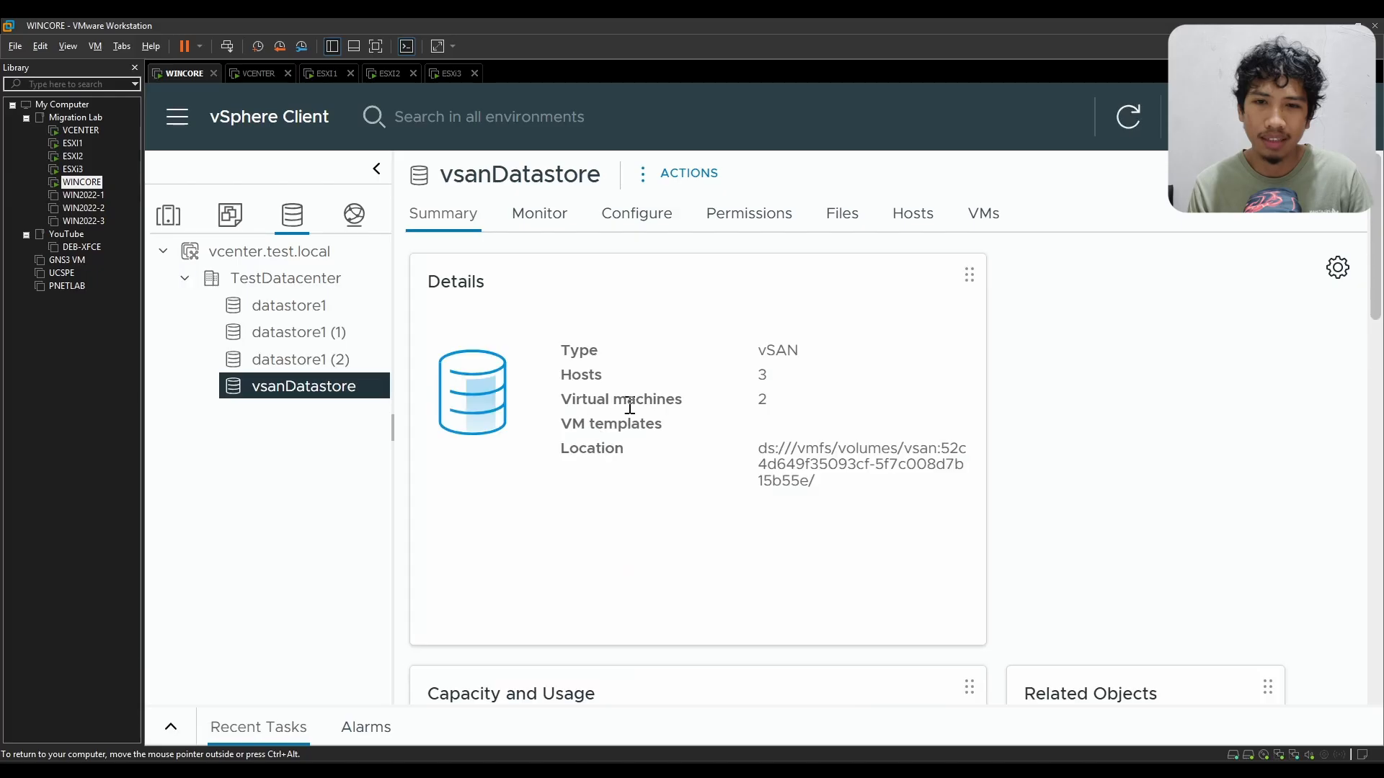
{"action": "scroll", "coordinate": [1066, 429], "scroll_direction": "down", "scroll_amount": 10}
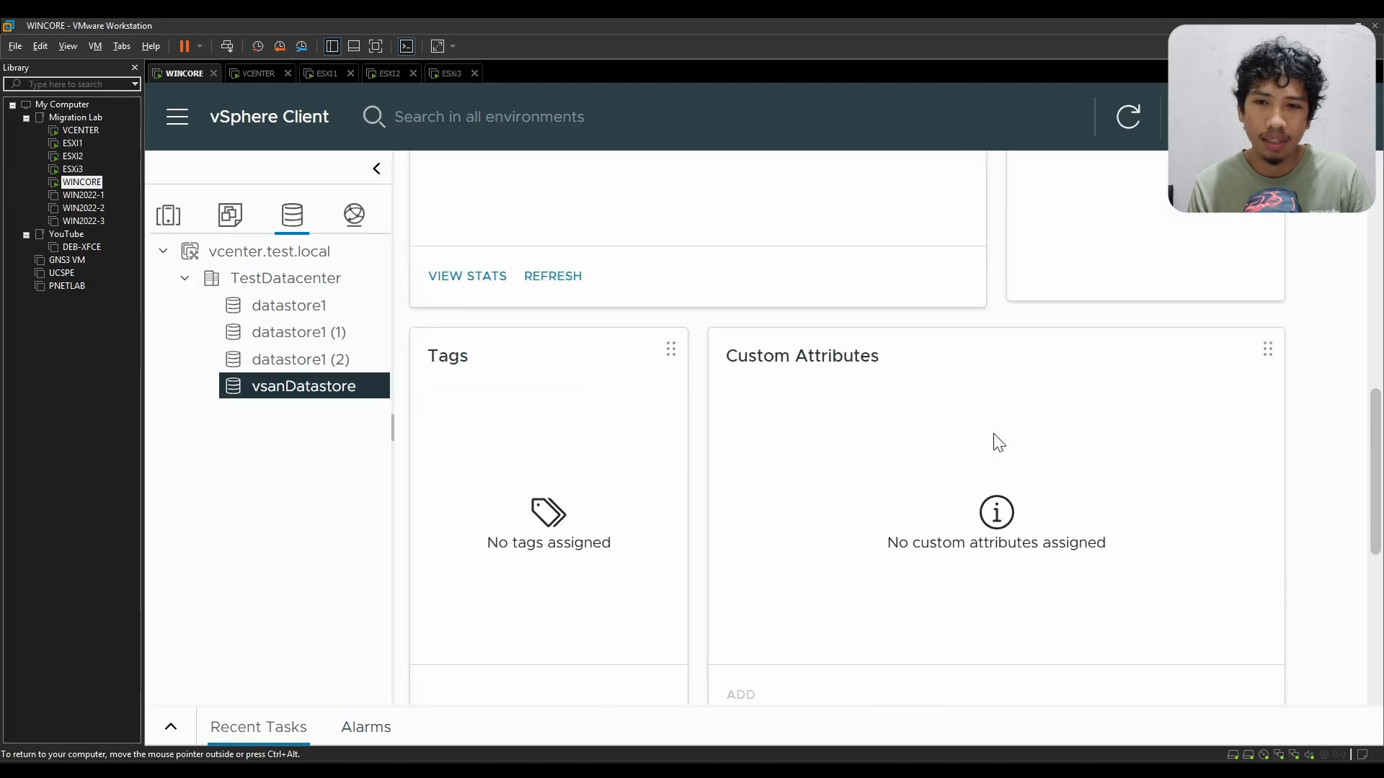
{"action": "scroll", "coordinate": [995, 441], "scroll_direction": "up", "scroll_amount": 3}
{"action": "scroll", "coordinate": [569, 274], "scroll_direction": "up", "scroll_amount": 2}
{"action": "scroll", "coordinate": [550, 467], "scroll_direction": "down", "scroll_amount": 6}
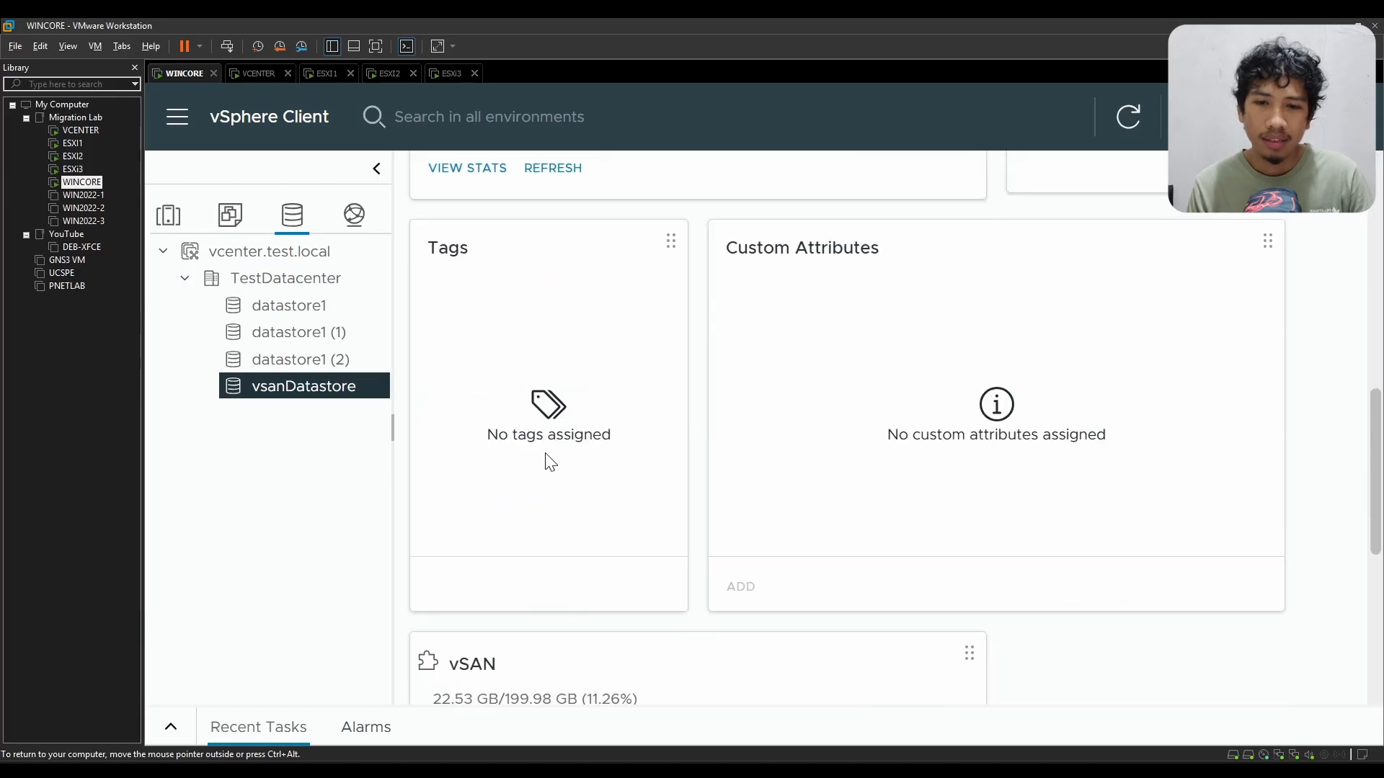
{"action": "scroll", "coordinate": [547, 459], "scroll_direction": "up", "scroll_amount": 3}
{"action": "scroll", "coordinate": [548, 458], "scroll_direction": "up", "scroll_amount": 6}
{"action": "scroll", "coordinate": [555, 281], "scroll_direction": "up", "scroll_amount": 3}
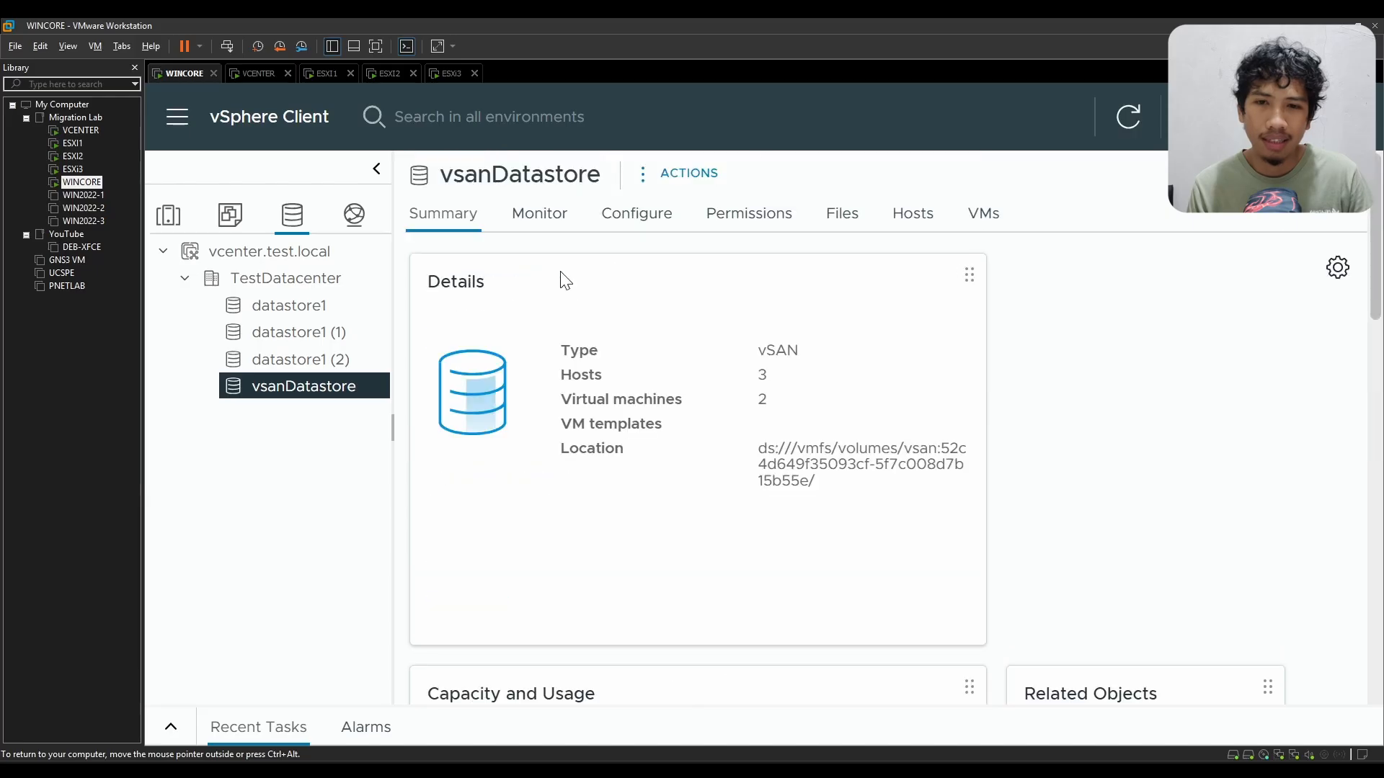
{"action": "left_click", "coordinate": [547, 226]}
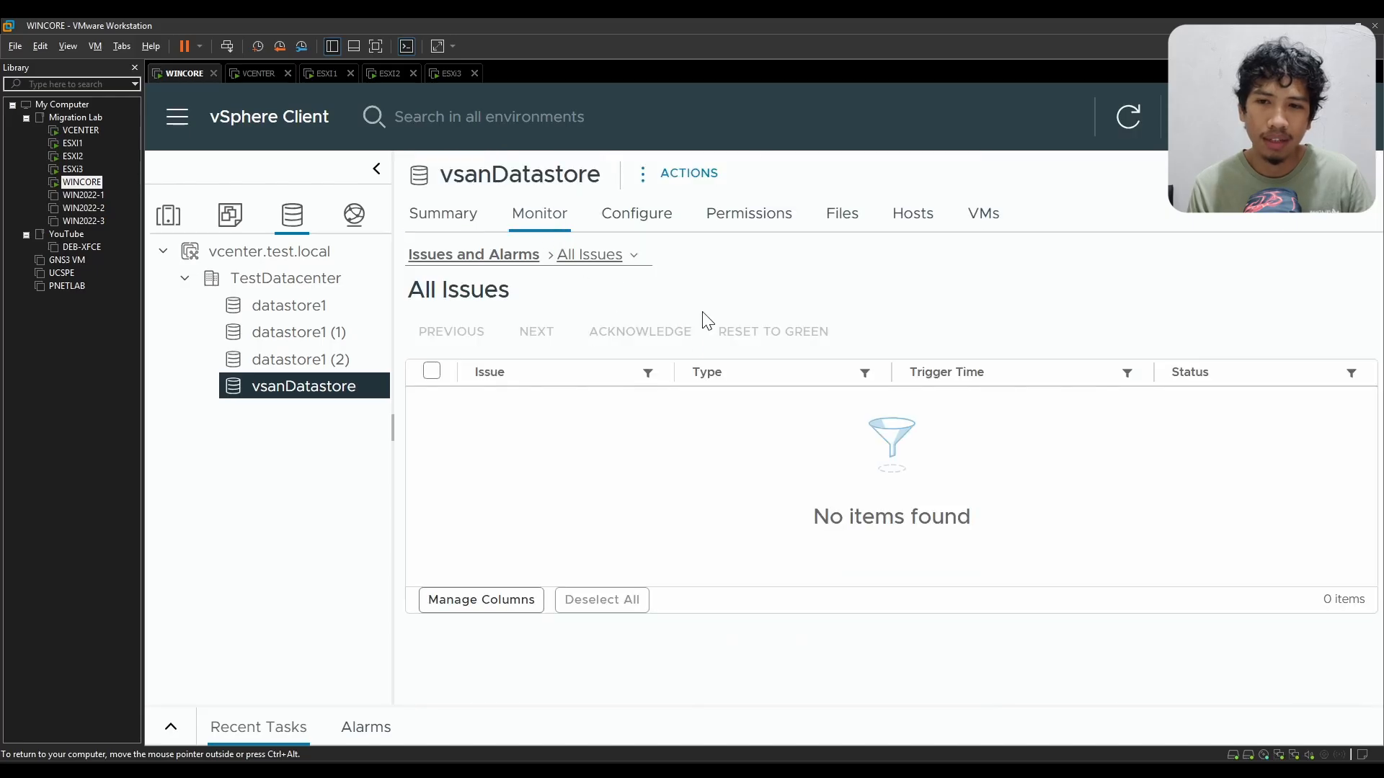
Step: Return to TestCluster in the hosts and clusters inventory and open its vSAN Fault Domains configuration
{"action": "left_click", "coordinate": [234, 216]}
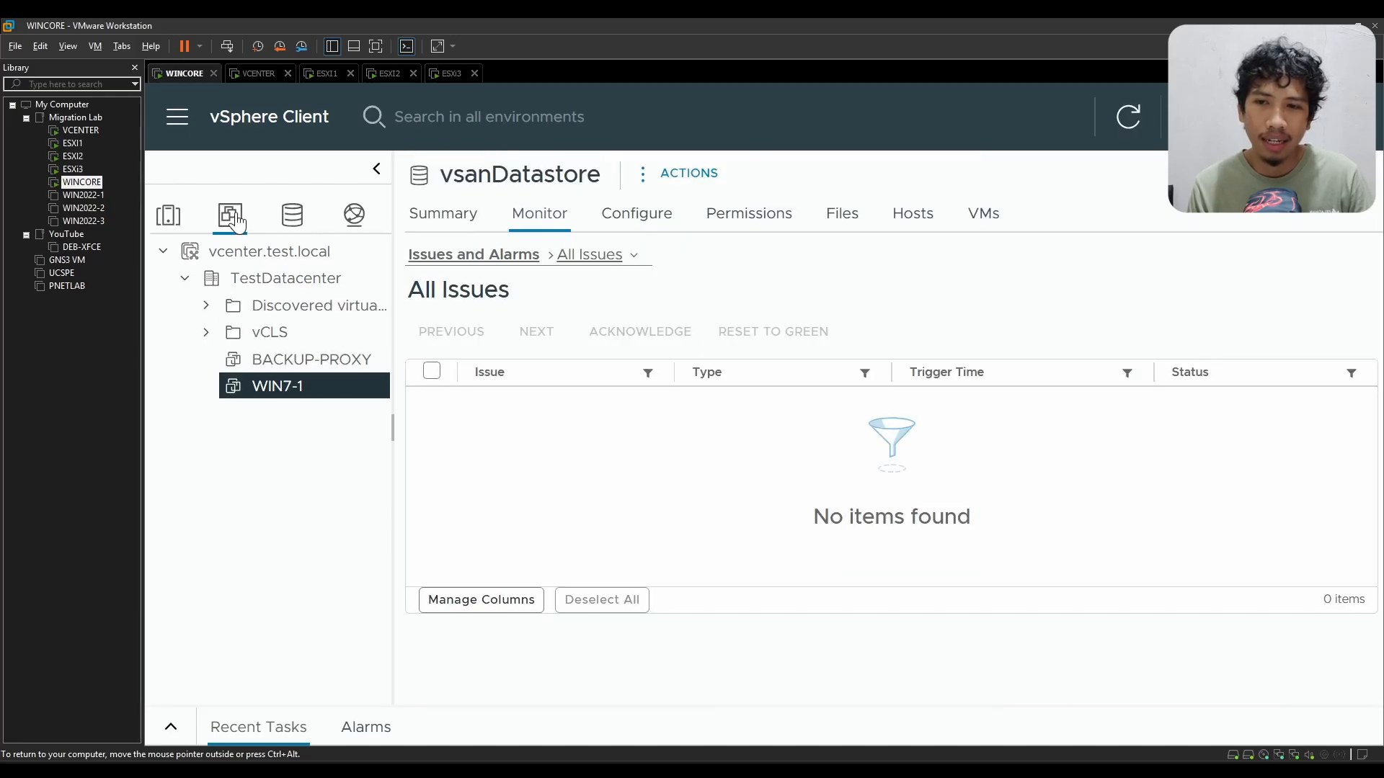
{"action": "left_click", "coordinate": [170, 215]}
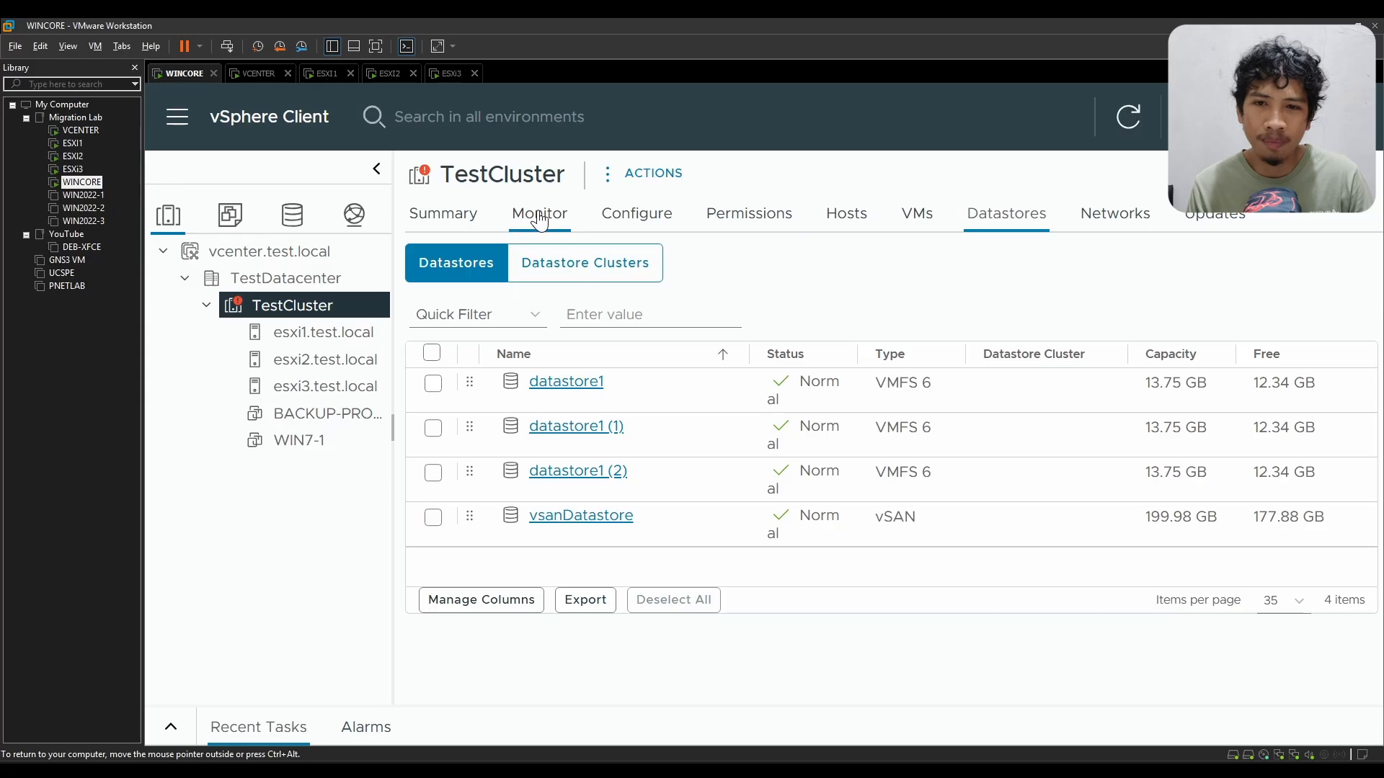
{"action": "left_click", "coordinate": [637, 213]}
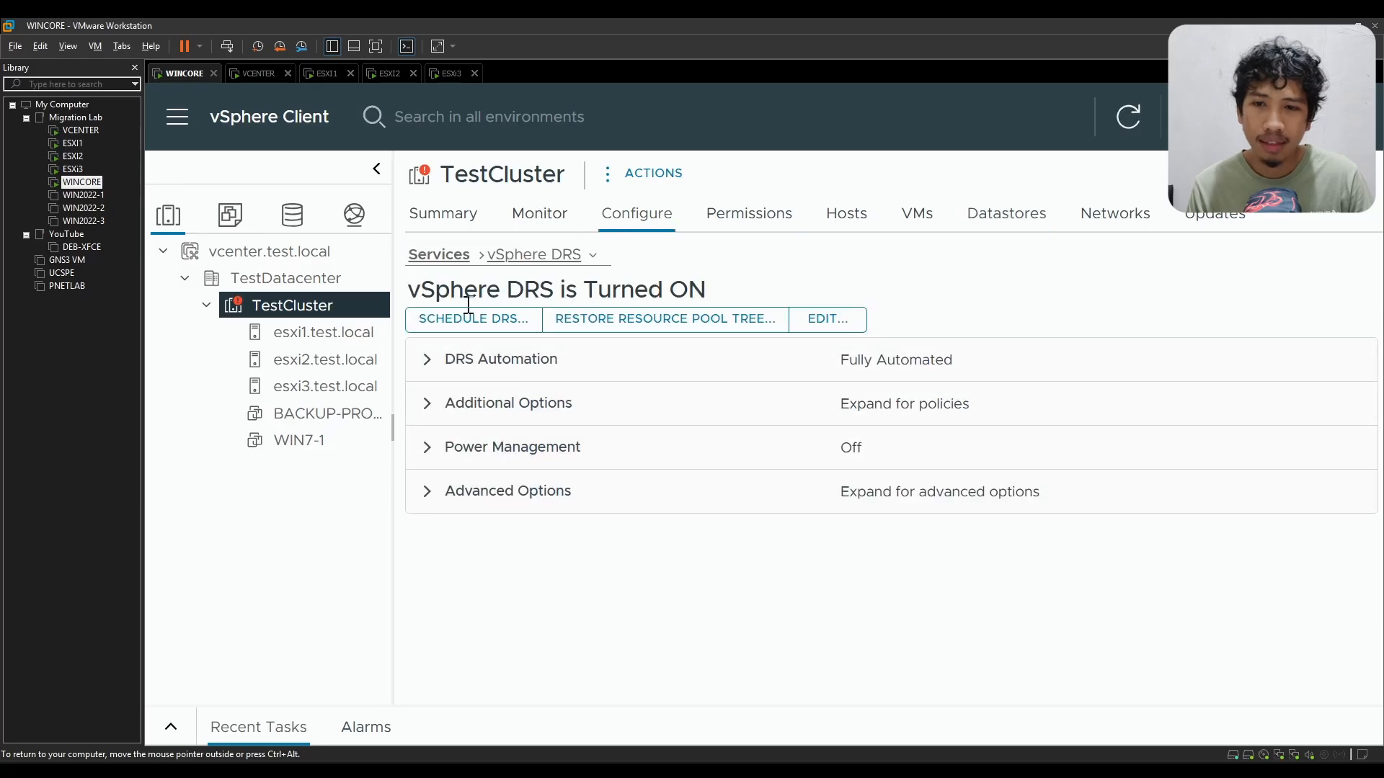
{"action": "left_click", "coordinate": [537, 255]}
{"action": "scroll", "coordinate": [555, 462], "scroll_direction": "down", "scroll_amount": 5}
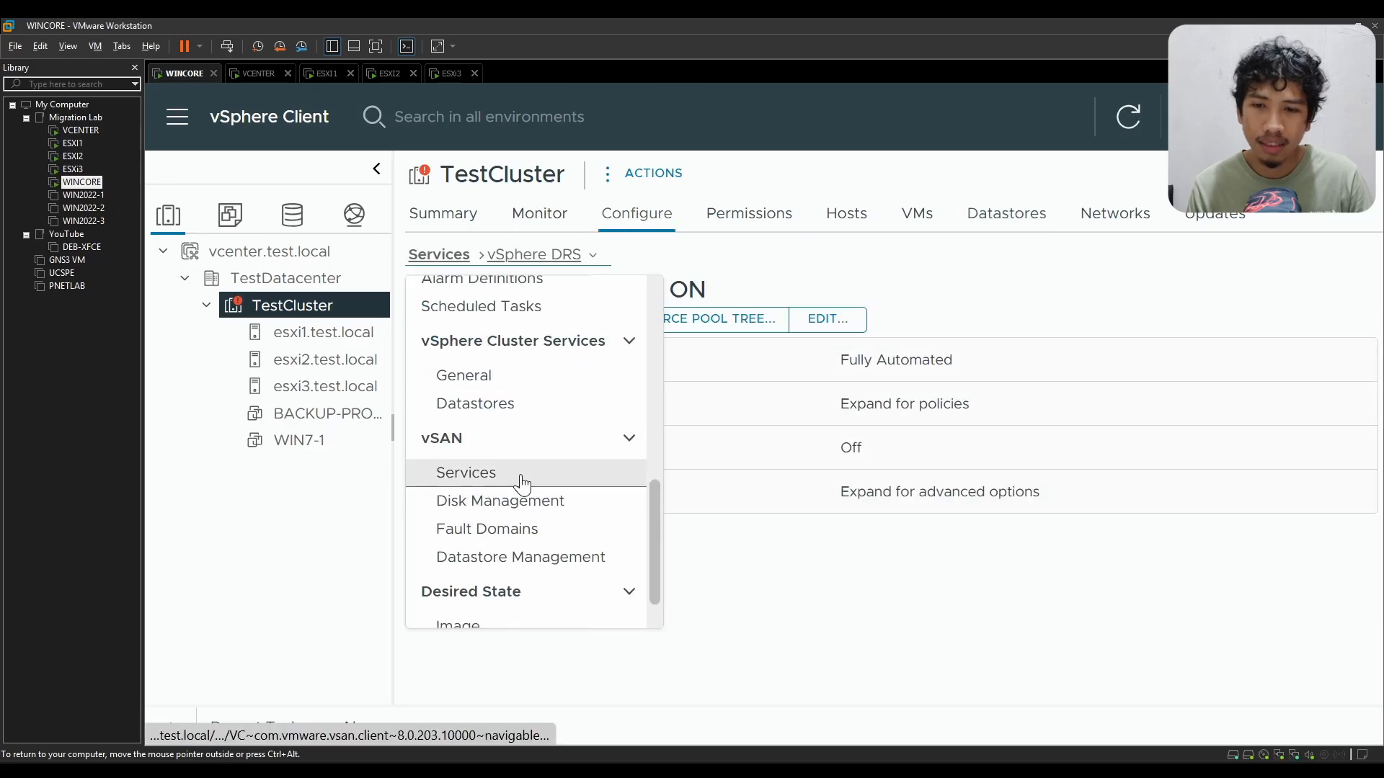
{"action": "left_click", "coordinate": [533, 526]}
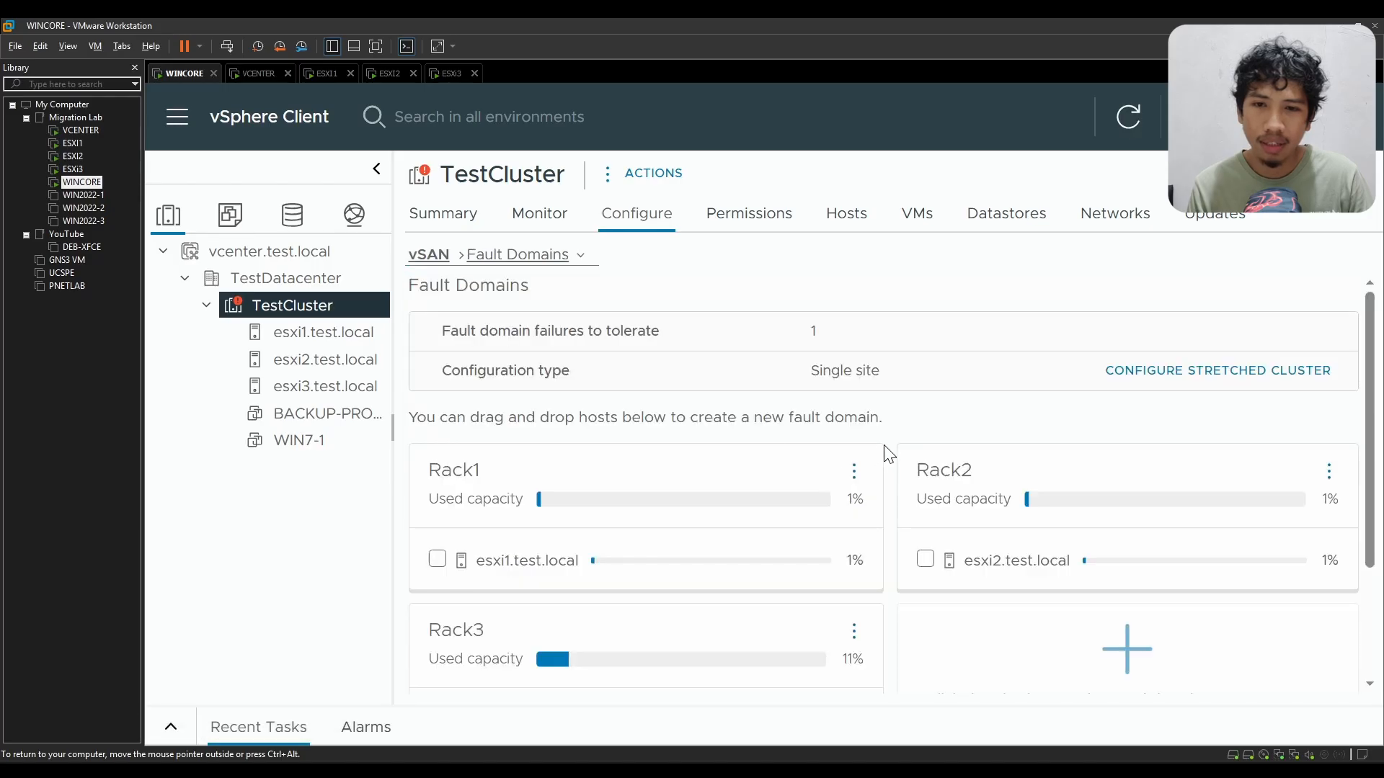
Step: Examine the fault domain failures to tolerate, the configuration type and the hosts assigned to each rack
{"action": "left_click_drag", "start_coordinate": [501, 329], "coordinate": [658, 331]}
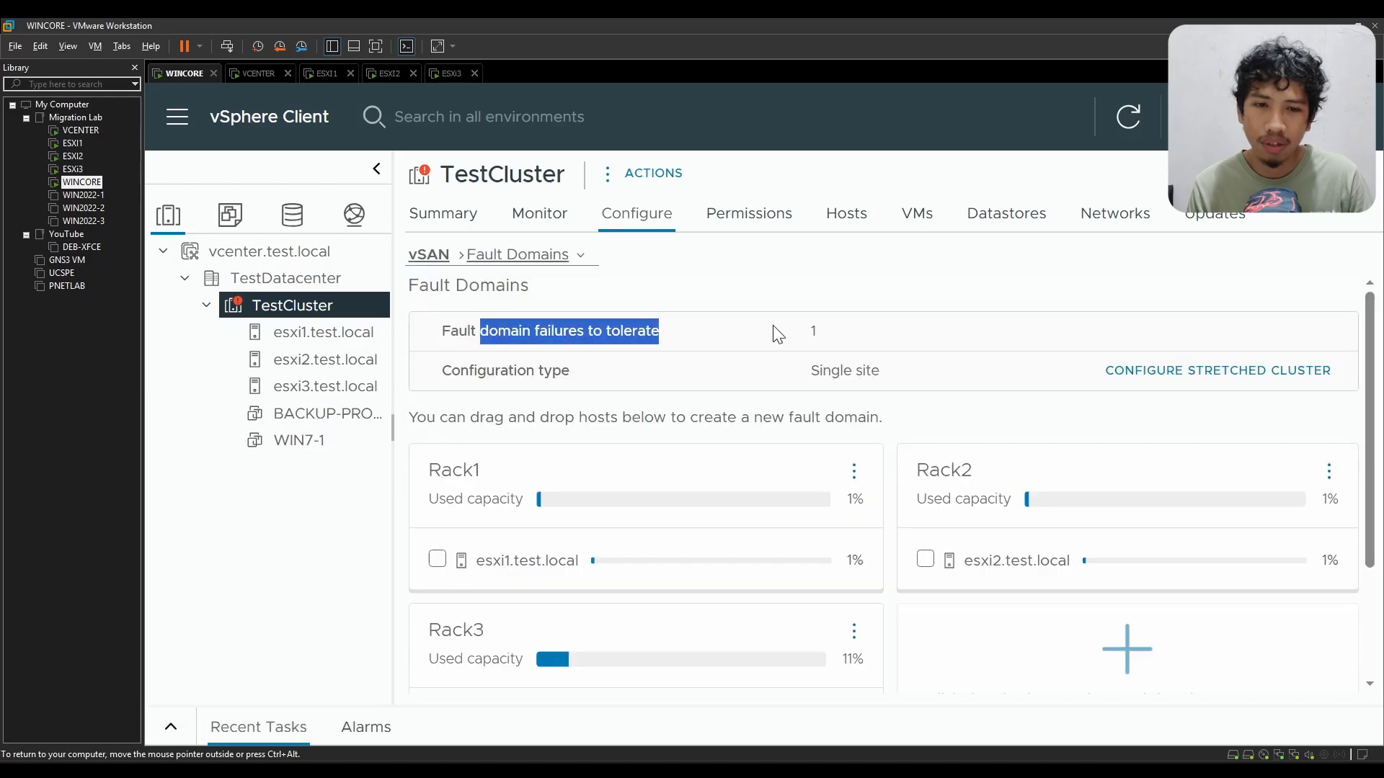
{"action": "left_click", "coordinate": [874, 372]}
{"action": "scroll", "coordinate": [882, 434], "scroll_direction": "down", "scroll_amount": 2}
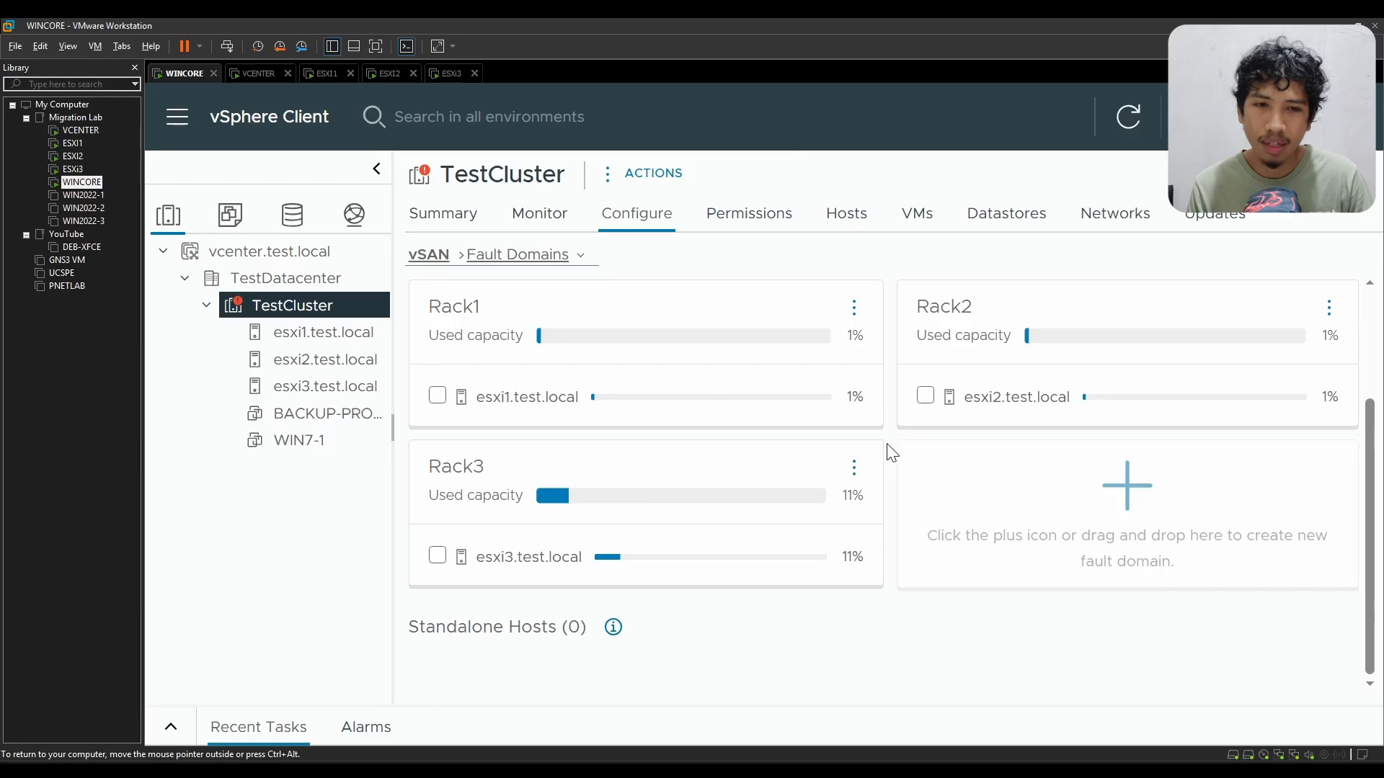
{"action": "scroll", "coordinate": [889, 455], "scroll_direction": "up", "scroll_amount": 2}
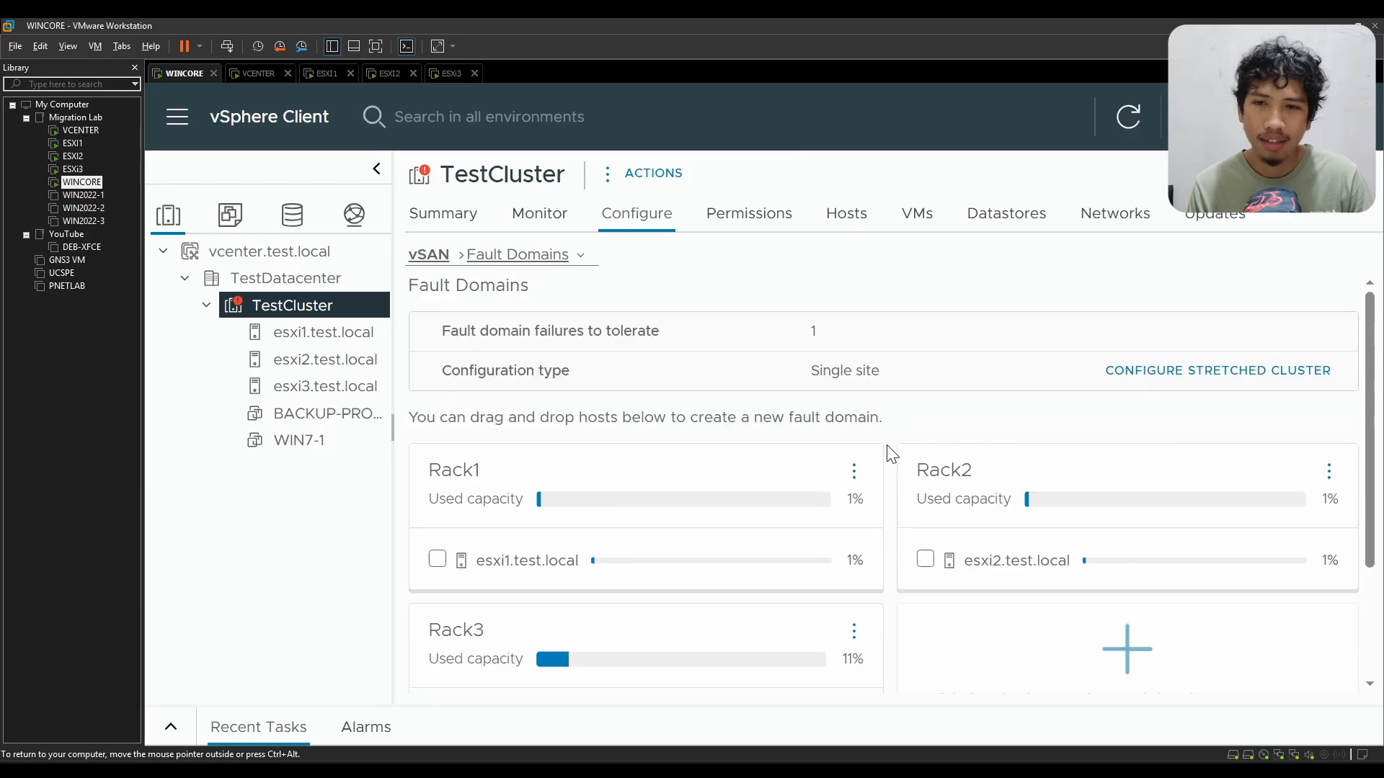
Step: Go back through TestCluster's datastores to vsanDatastore and list the virtual machines stored on it
{"action": "left_click", "coordinate": [548, 229]}
{"action": "left_click", "coordinate": [443, 216]}
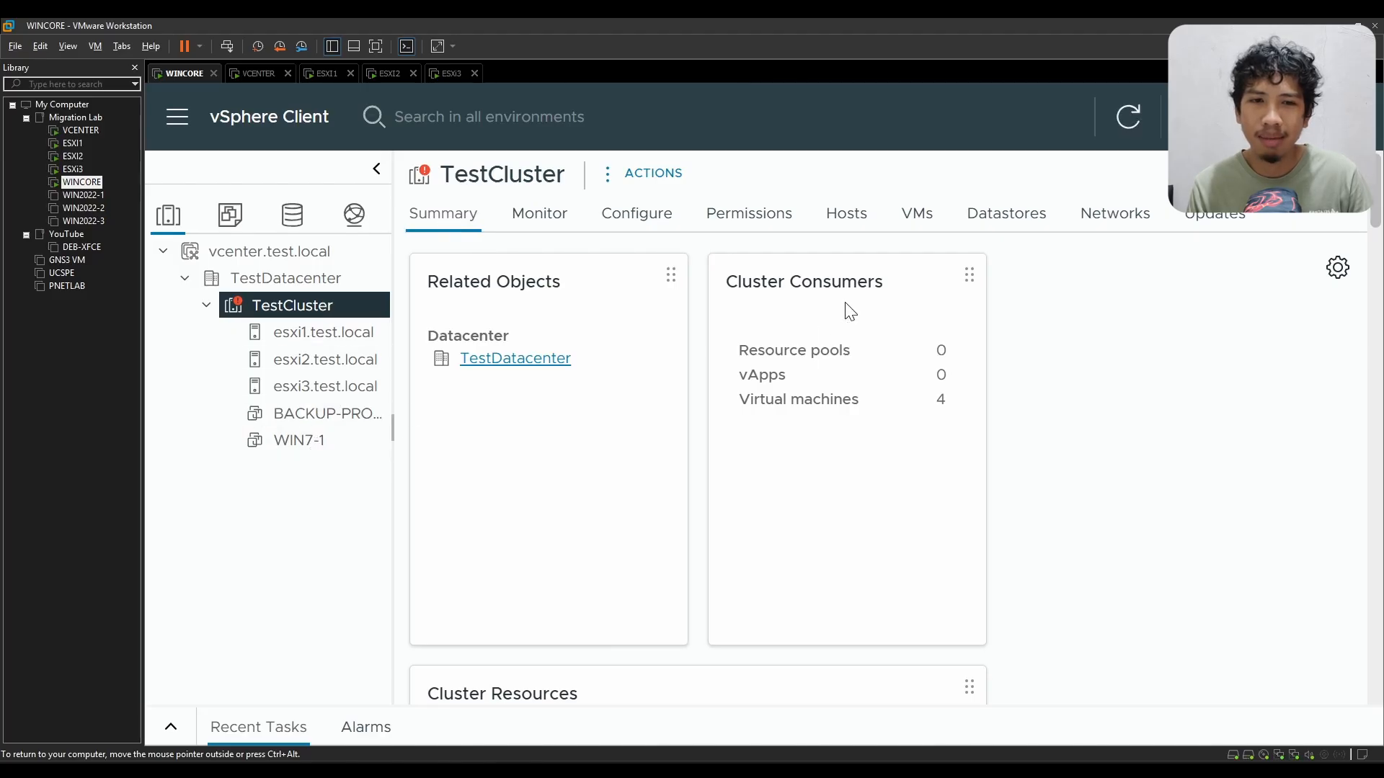
{"action": "left_click", "coordinate": [980, 216]}
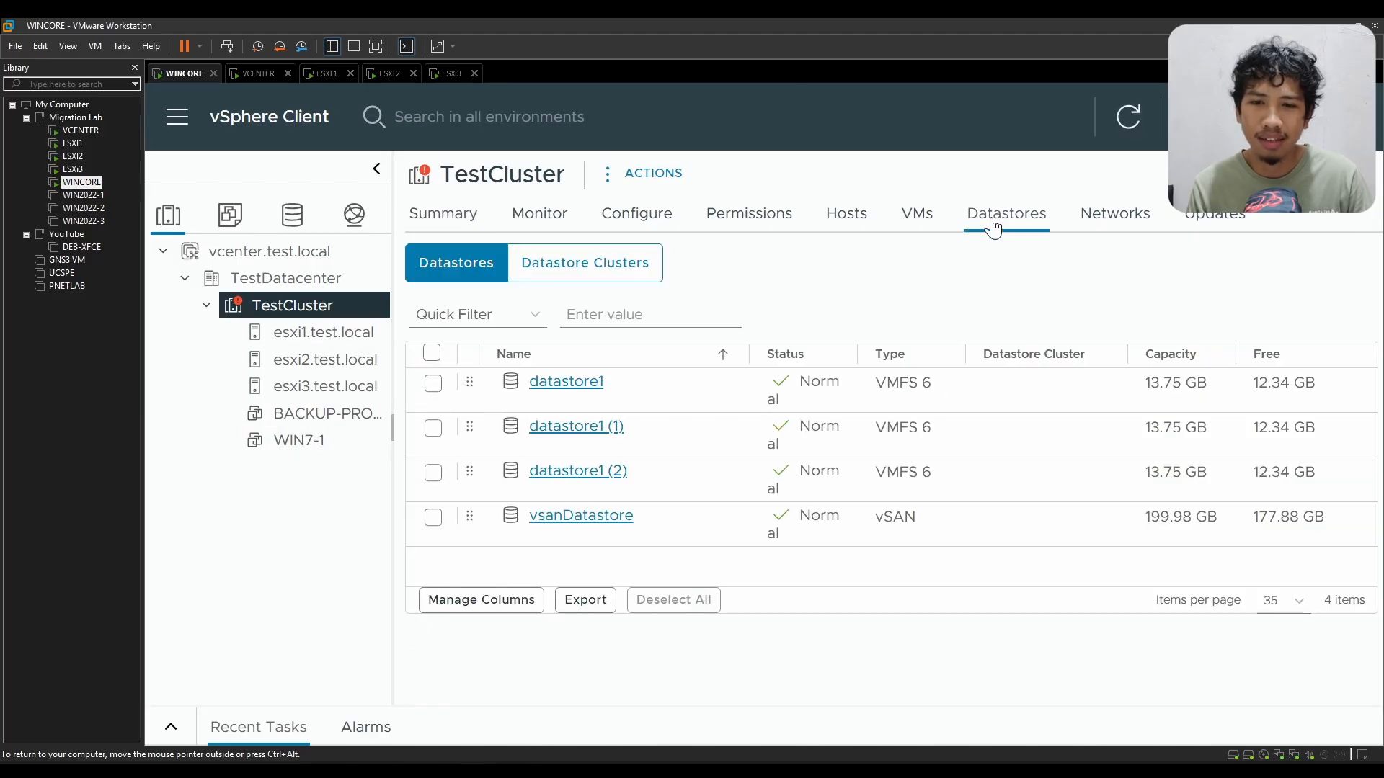
{"action": "left_click", "coordinate": [549, 519]}
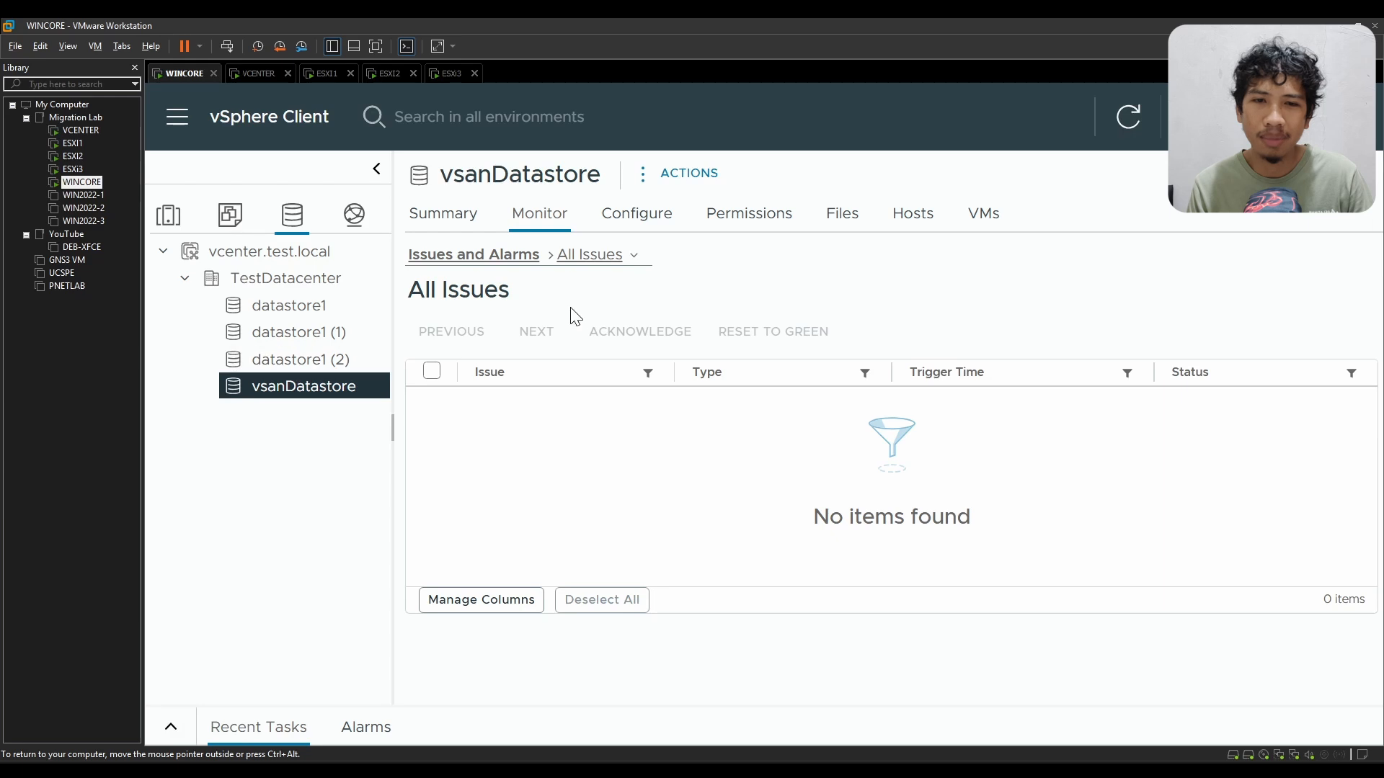
{"action": "left_click", "coordinate": [979, 219]}
{"action": "left_click_drag", "start_coordinate": [455, 180], "coordinate": [549, 175]}
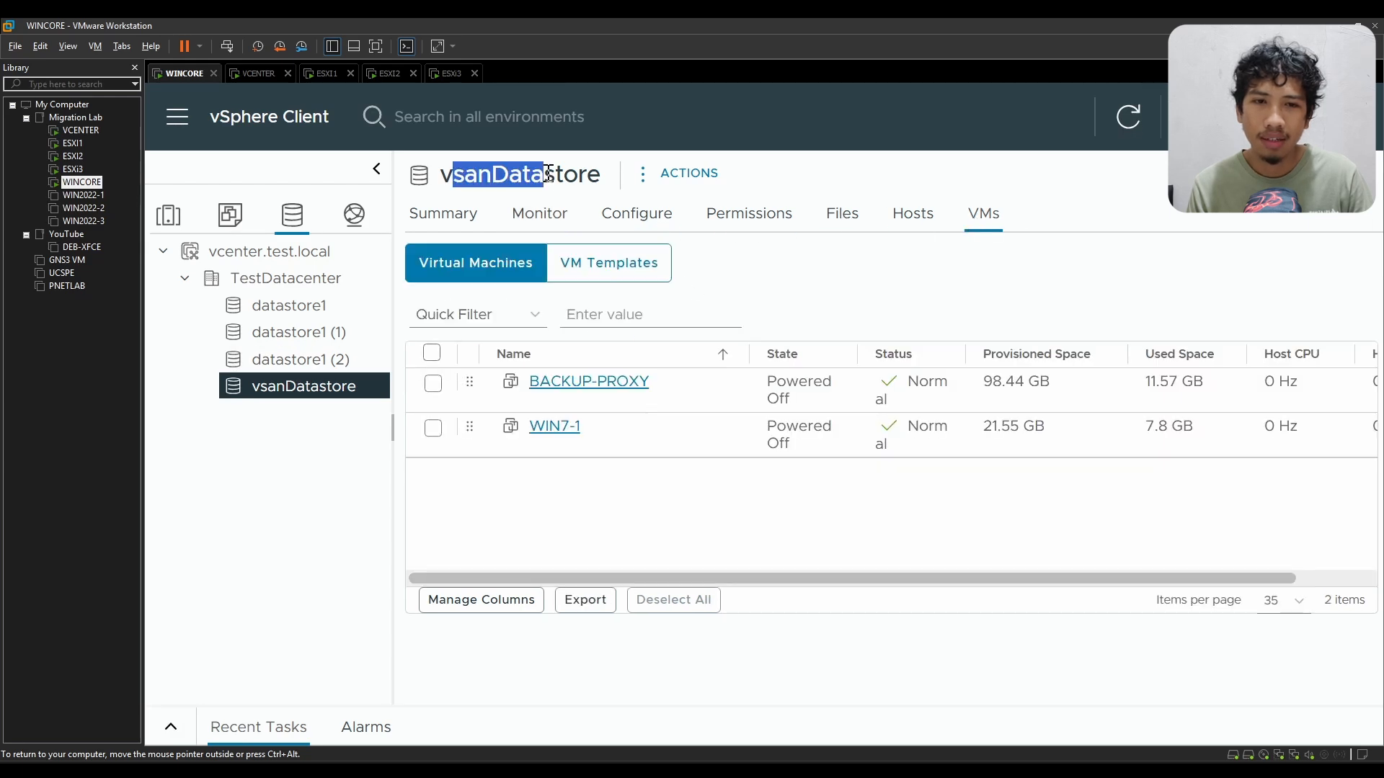
{"action": "double_click", "coordinate": [1039, 210]}
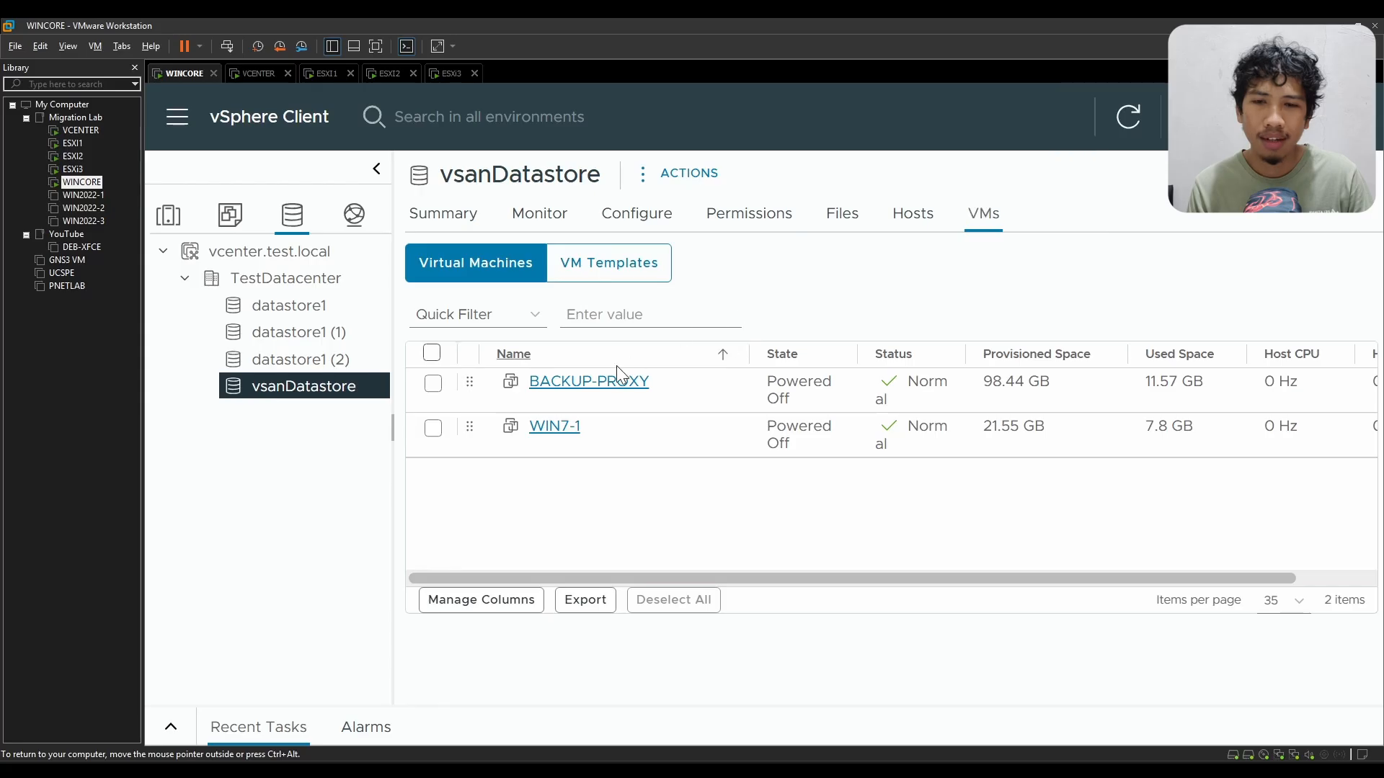
Step: Inspect the BACKUP-PROXY and WIN7-1 entries among the virtual machines on vsanDatastore
{"action": "left_click_drag", "start_coordinate": [656, 384], "coordinate": [529, 382]}
{"action": "left_click_drag", "start_coordinate": [598, 447], "coordinate": [525, 433]}
{"action": "left_click", "coordinate": [624, 456]}
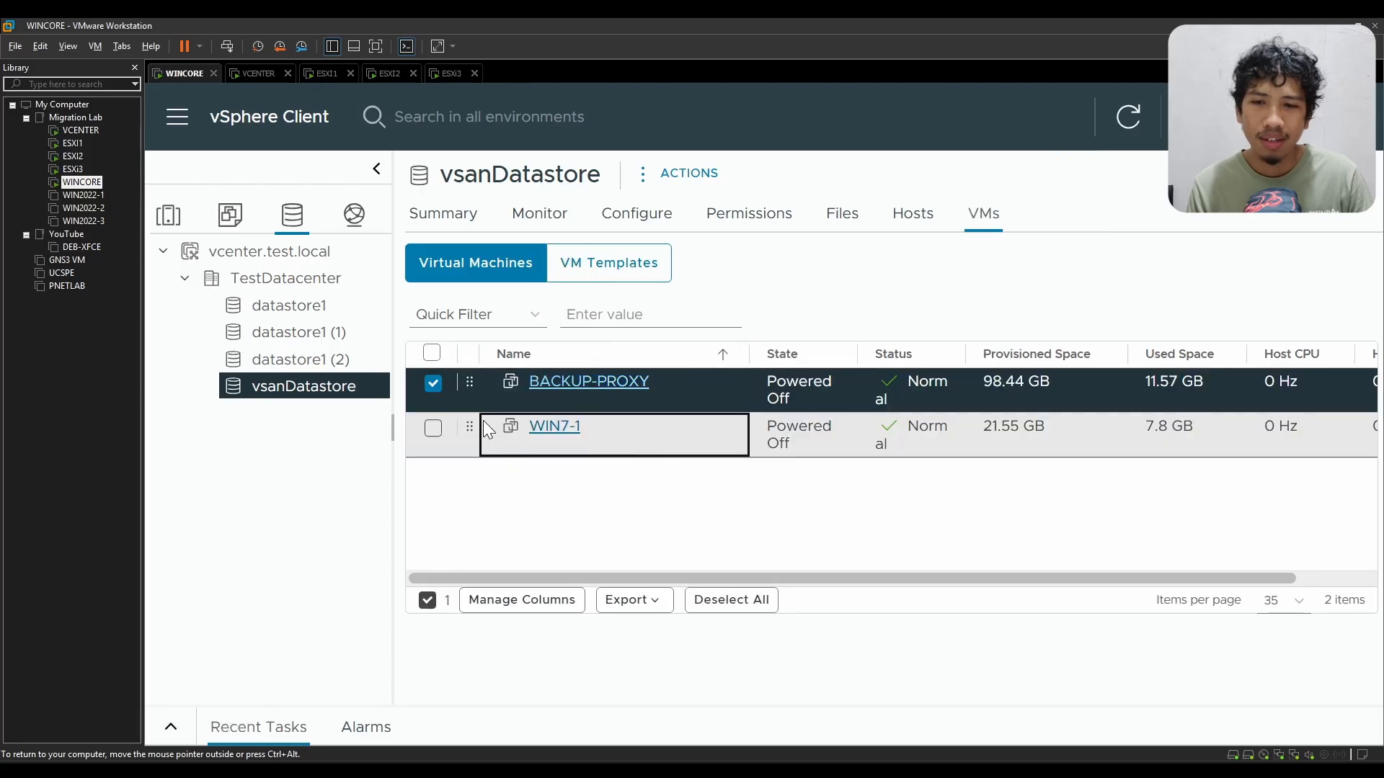
{"action": "left_click", "coordinate": [433, 385]}
{"action": "left_click", "coordinate": [435, 392]}
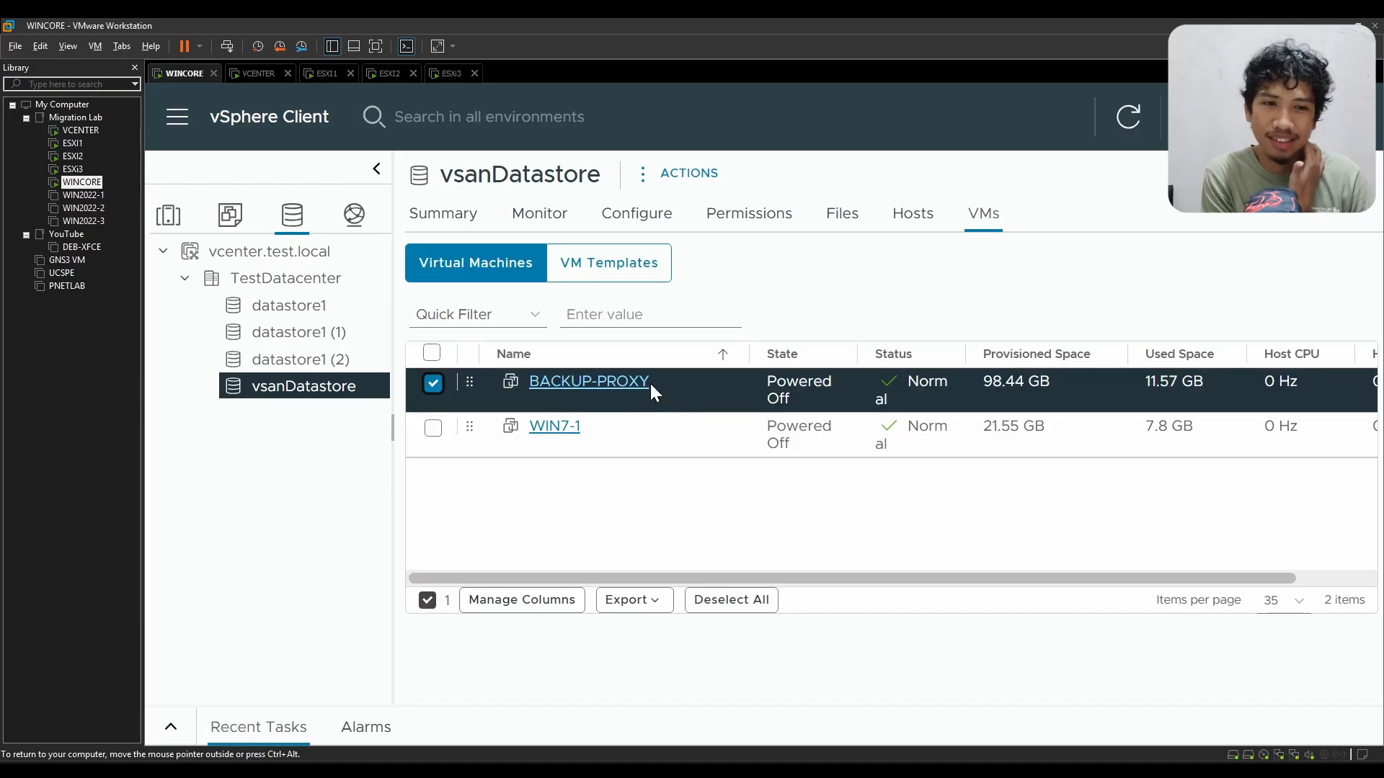
Step: Check BACKUP-PROXY's used space and leave both virtual machines deselected
{"action": "left_click_drag", "start_coordinate": [1205, 389], "coordinate": [1118, 385]}
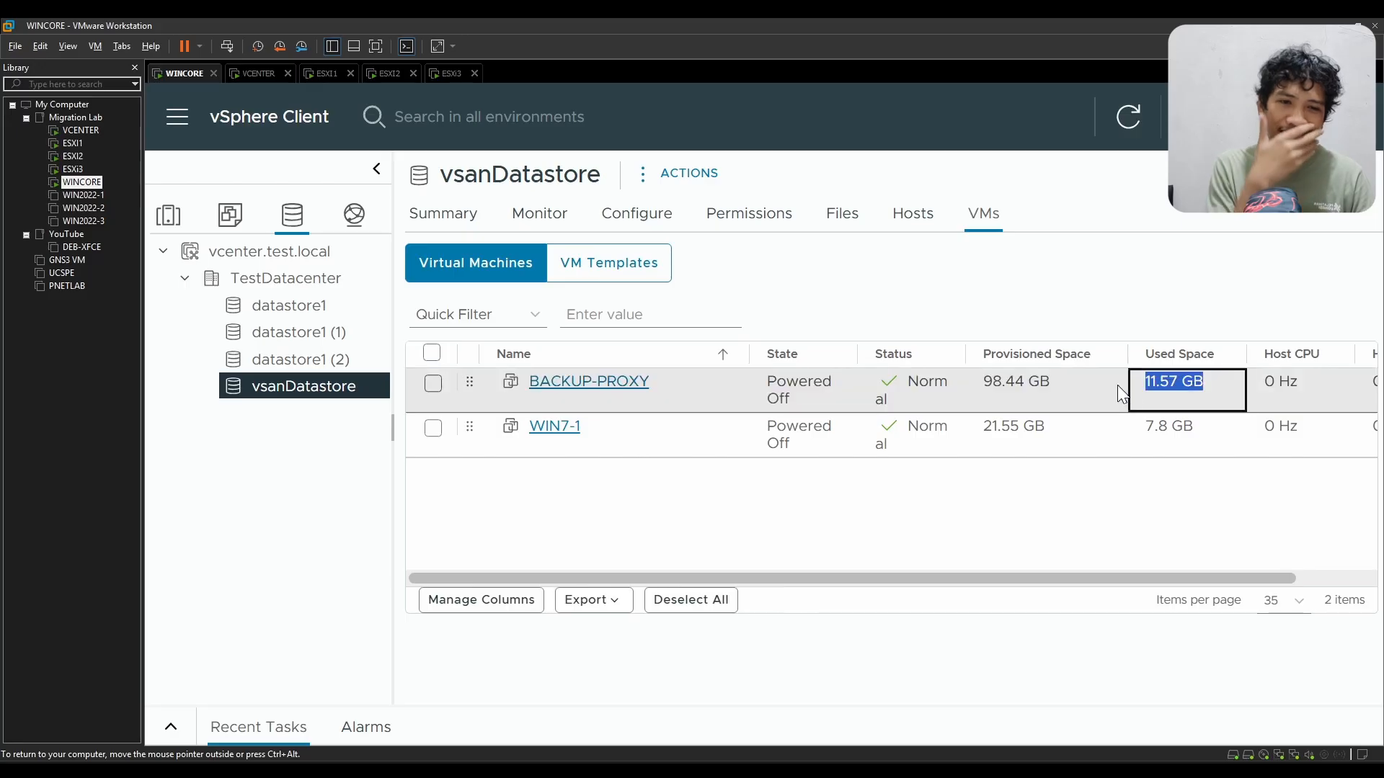
{"action": "left_click", "coordinate": [1092, 496]}
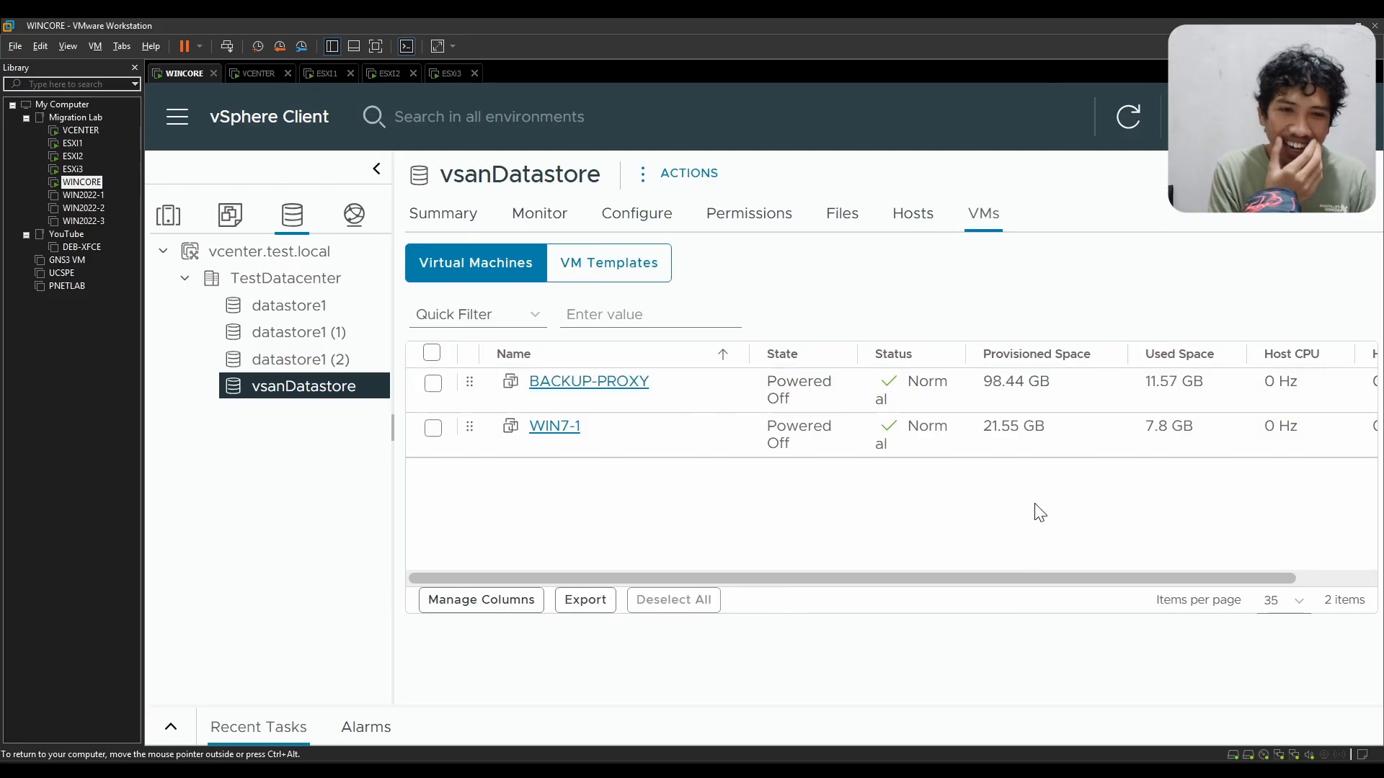
{"action": "left_click_drag", "start_coordinate": [1208, 386], "coordinate": [1140, 385]}
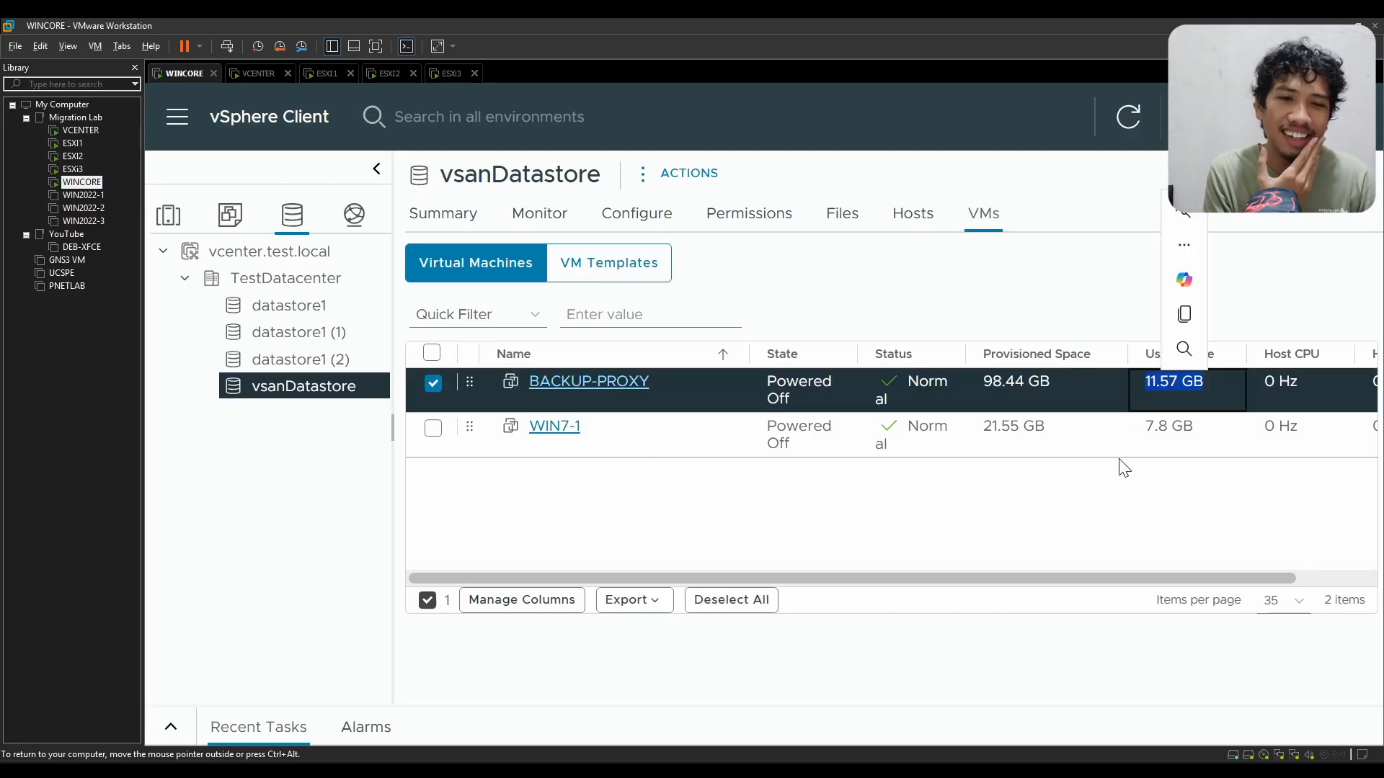
{"action": "left_click", "coordinate": [1117, 490]}
{"action": "left_click", "coordinate": [433, 428]}
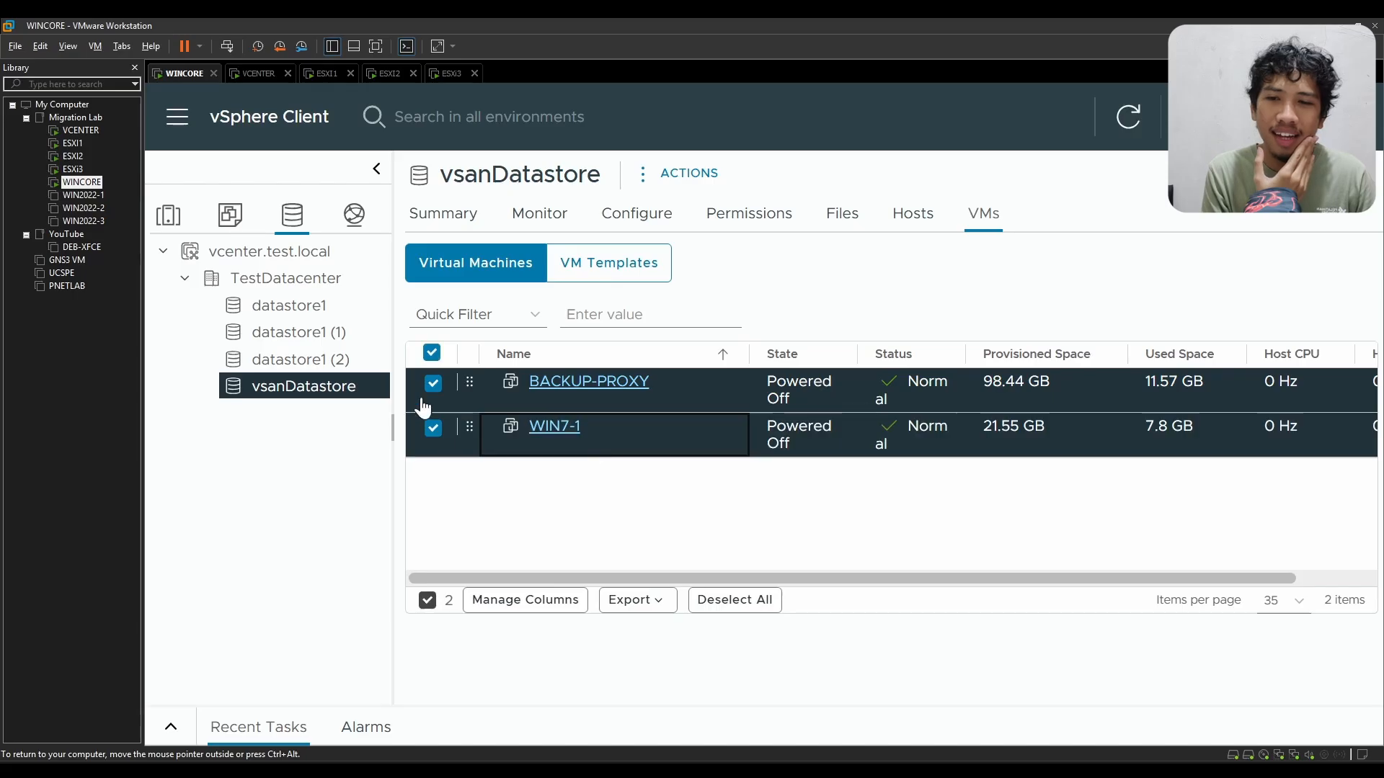
{"action": "left_click", "coordinate": [433, 384]}
{"action": "left_click", "coordinate": [438, 426]}
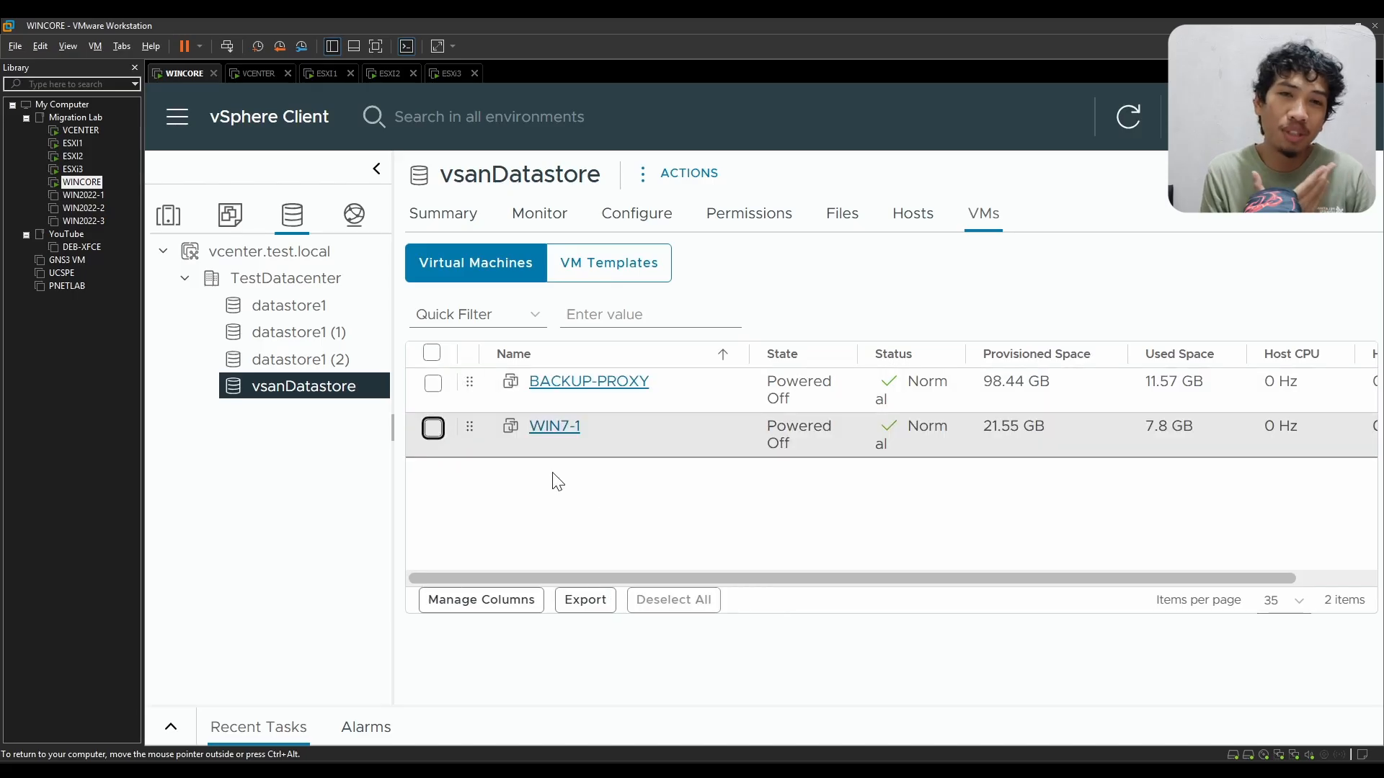
Step: Open the WIN7-1 virtual machine and power it on
{"action": "left_click", "coordinate": [566, 427]}
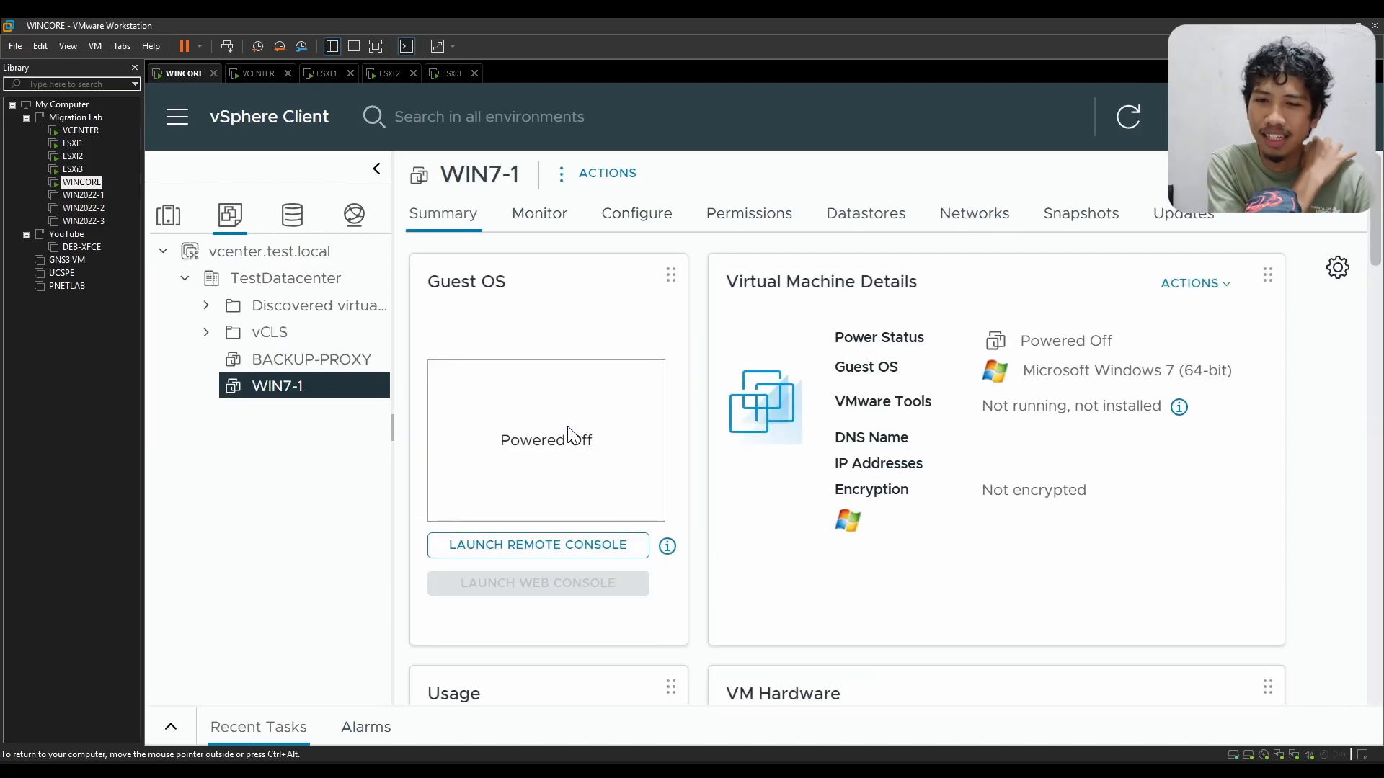
{"action": "left_click", "coordinate": [599, 175]}
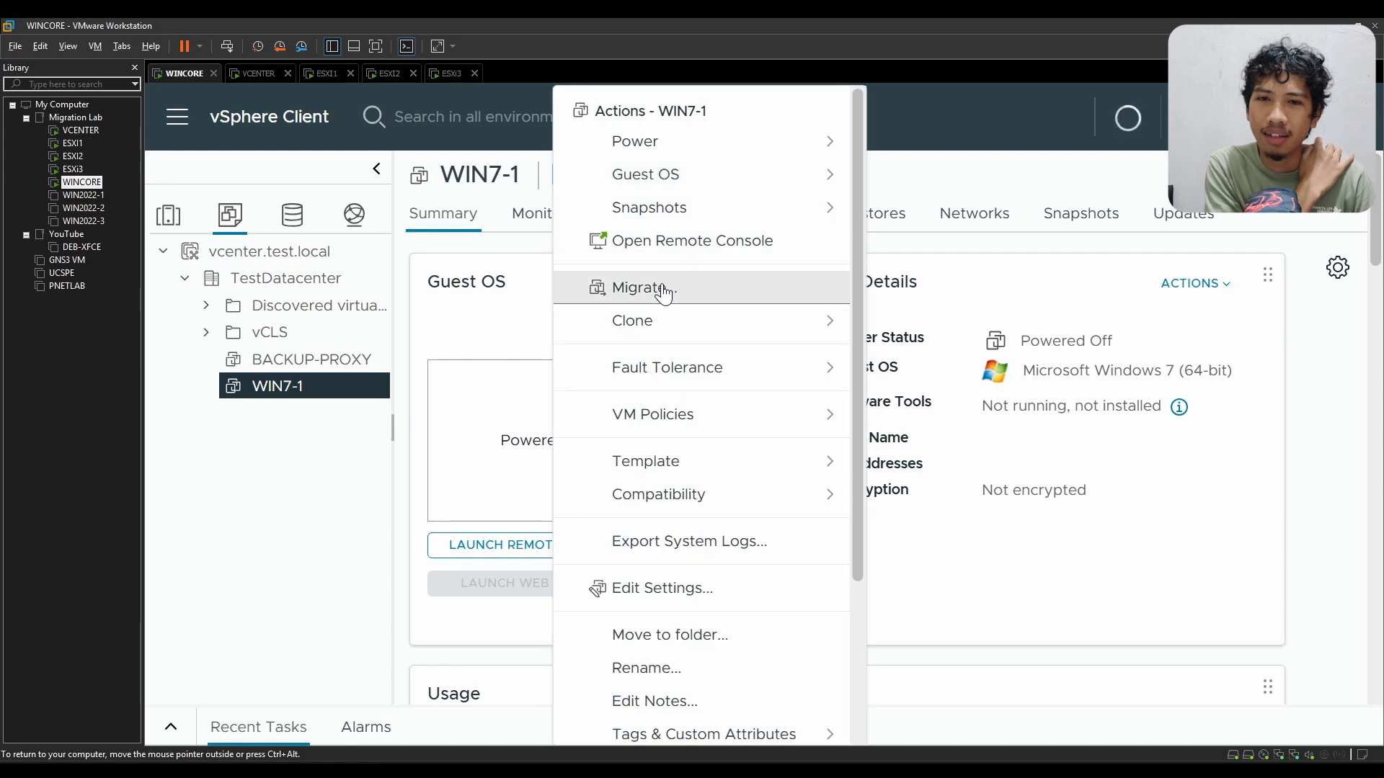
{"action": "mouse_move", "coordinate": [701, 148]}
{"action": "left_click", "coordinate": [886, 155]}
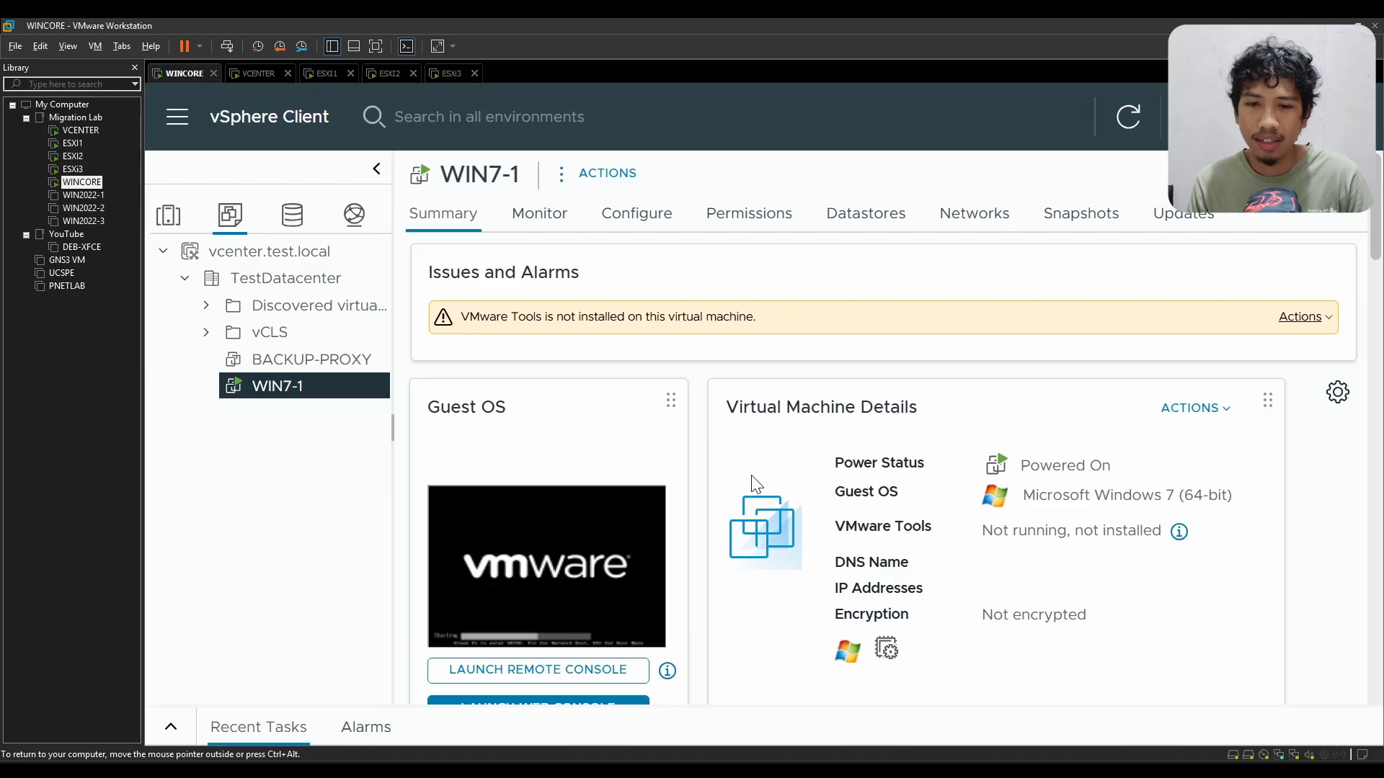
Step: Launch WIN7-1's web console to view its Windows 7 sign-in screen, and release input from the WINCORE VM
{"action": "scroll", "coordinate": [754, 484], "scroll_direction": "down", "scroll_amount": 3}
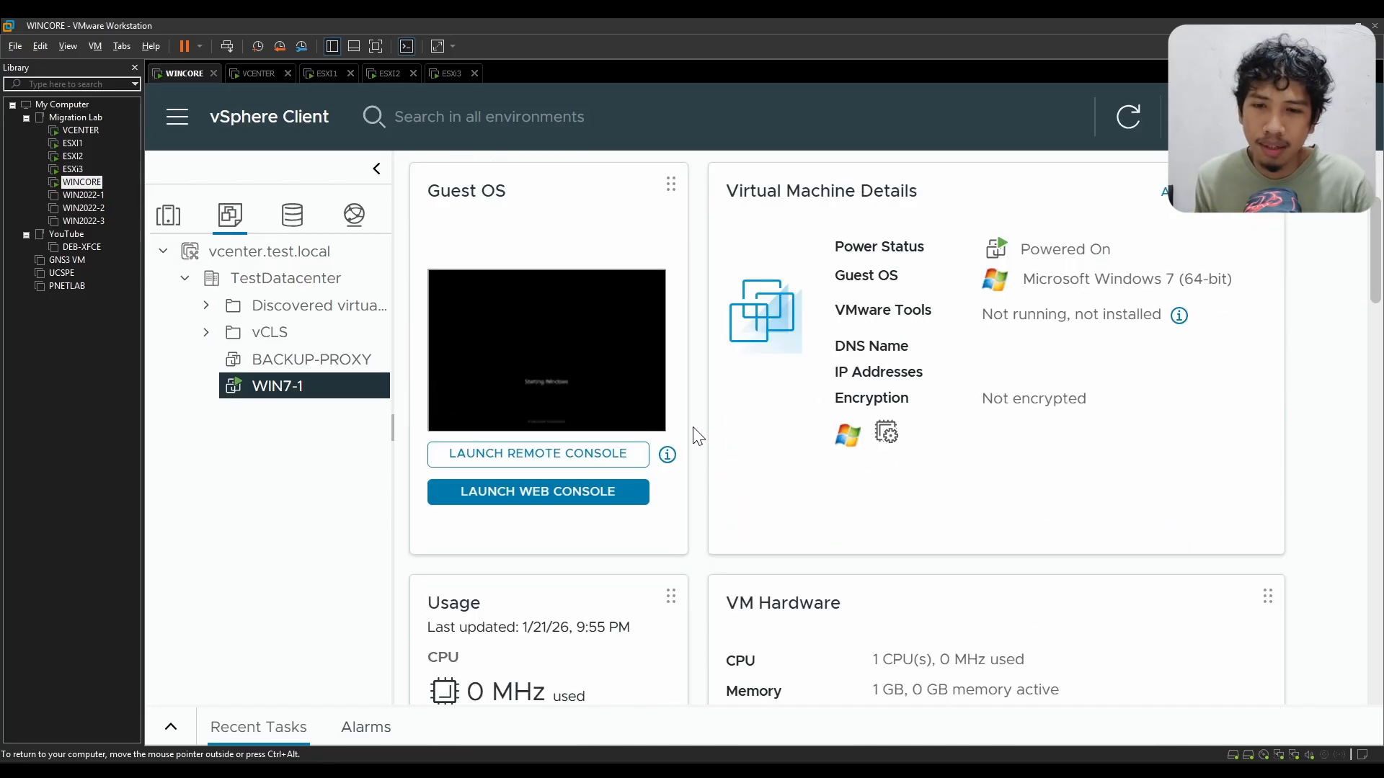
{"action": "left_click", "coordinate": [552, 496]}
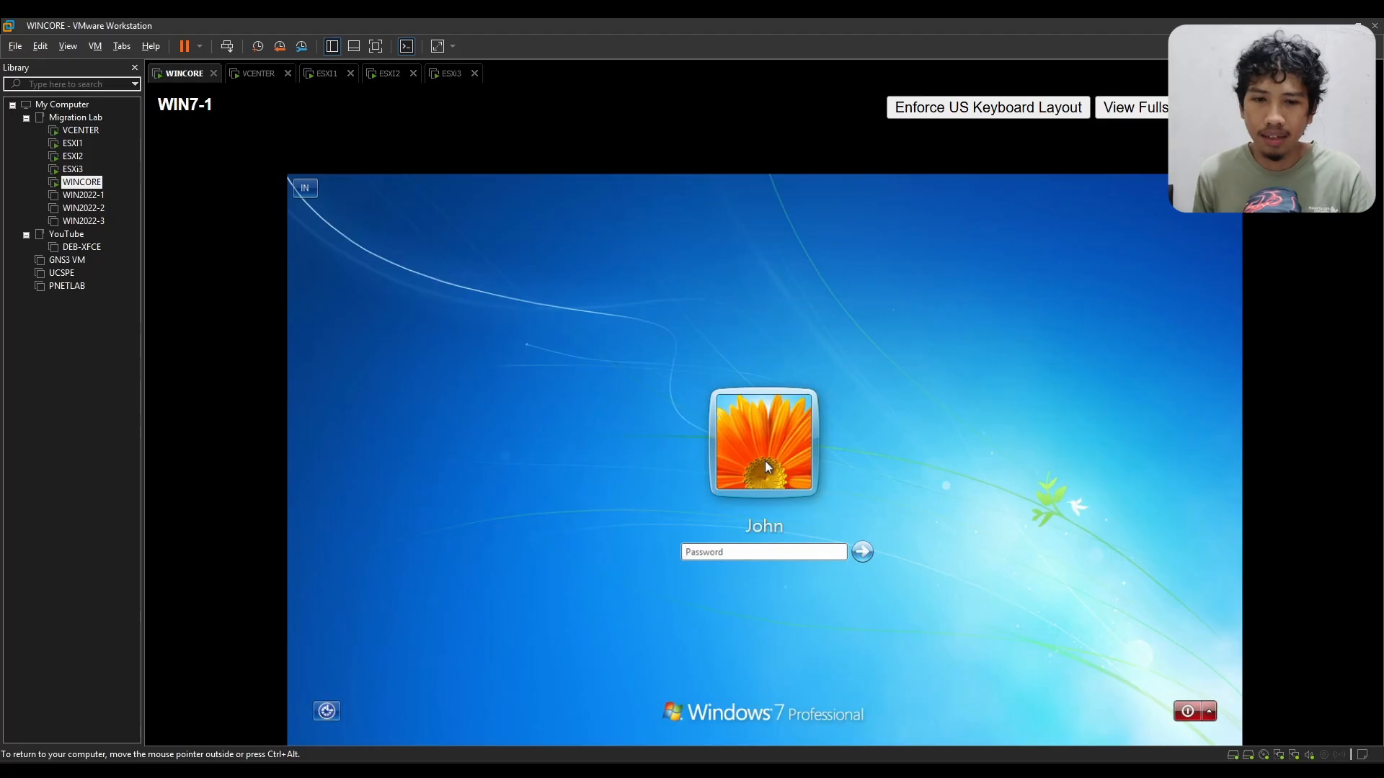
{"action": "key", "text": "ctrl+alt"}
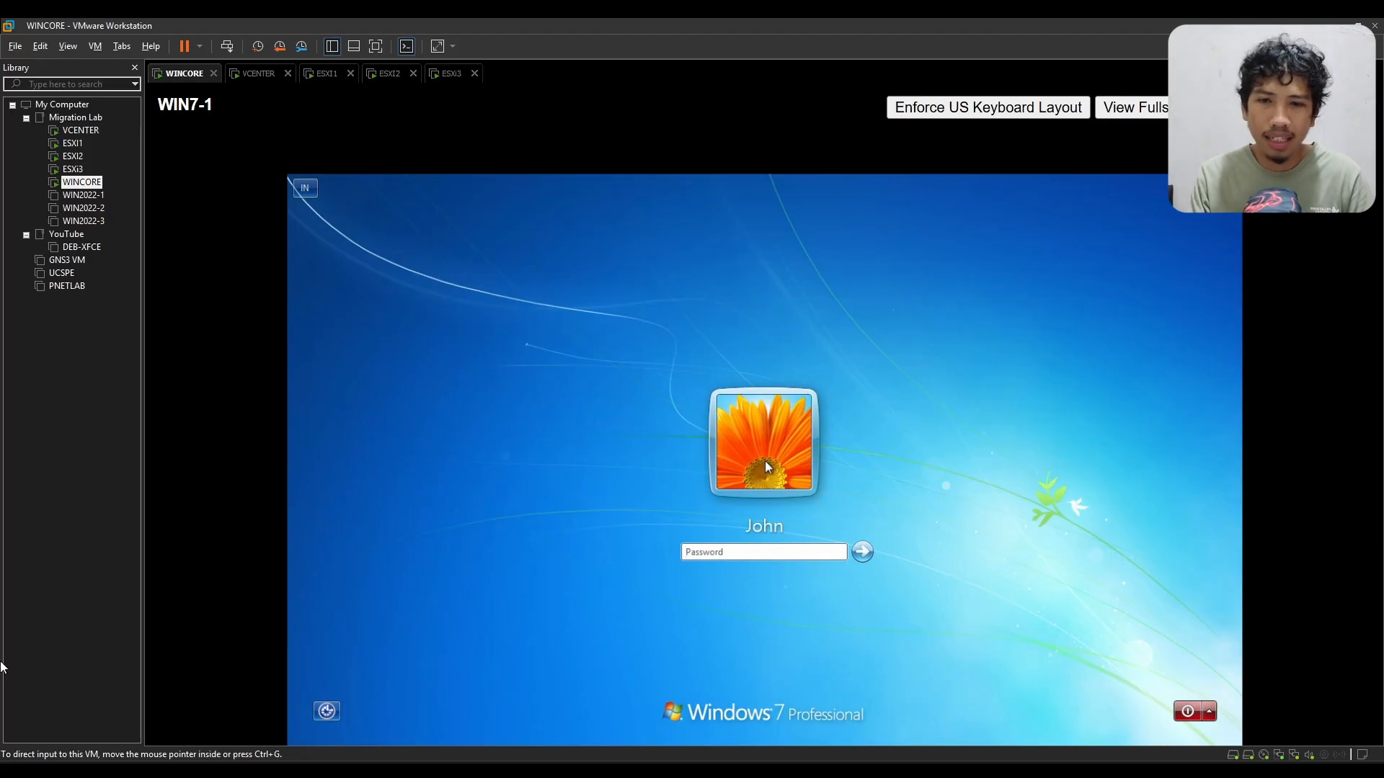
Step: Sign in to Windows 7 on WIN7-1 by entering the account password
{"action": "left_click", "coordinate": [765, 377]}
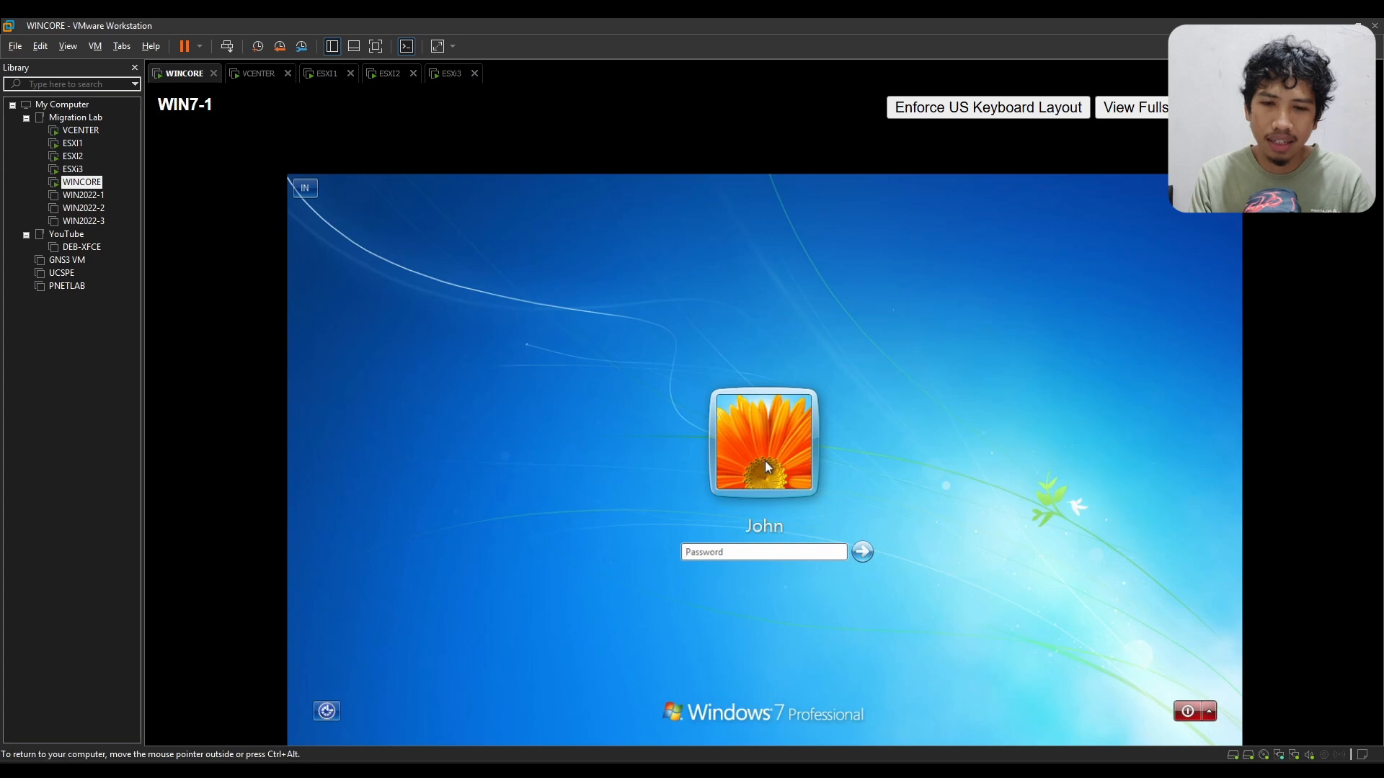
{"action": "type", "text": "••••••"}
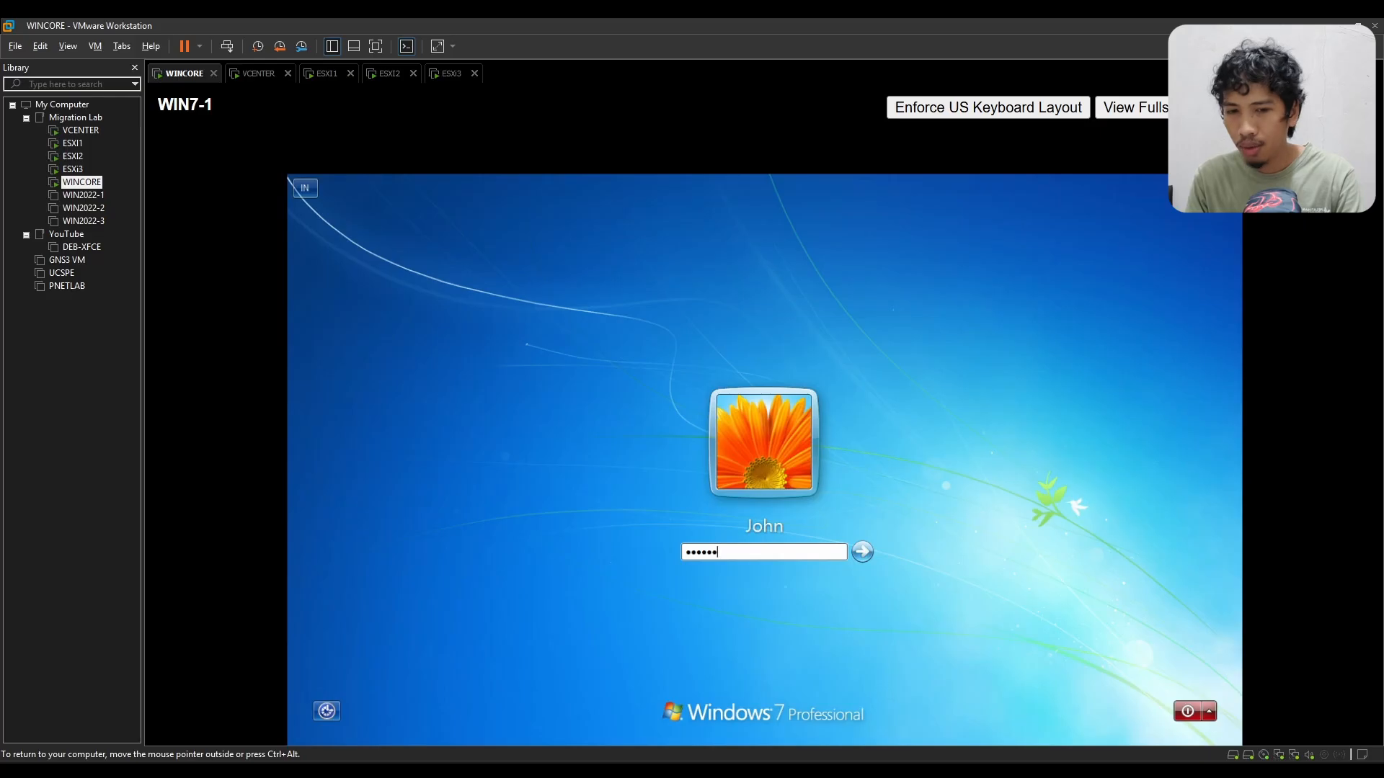
{"action": "key", "text": "Return"}
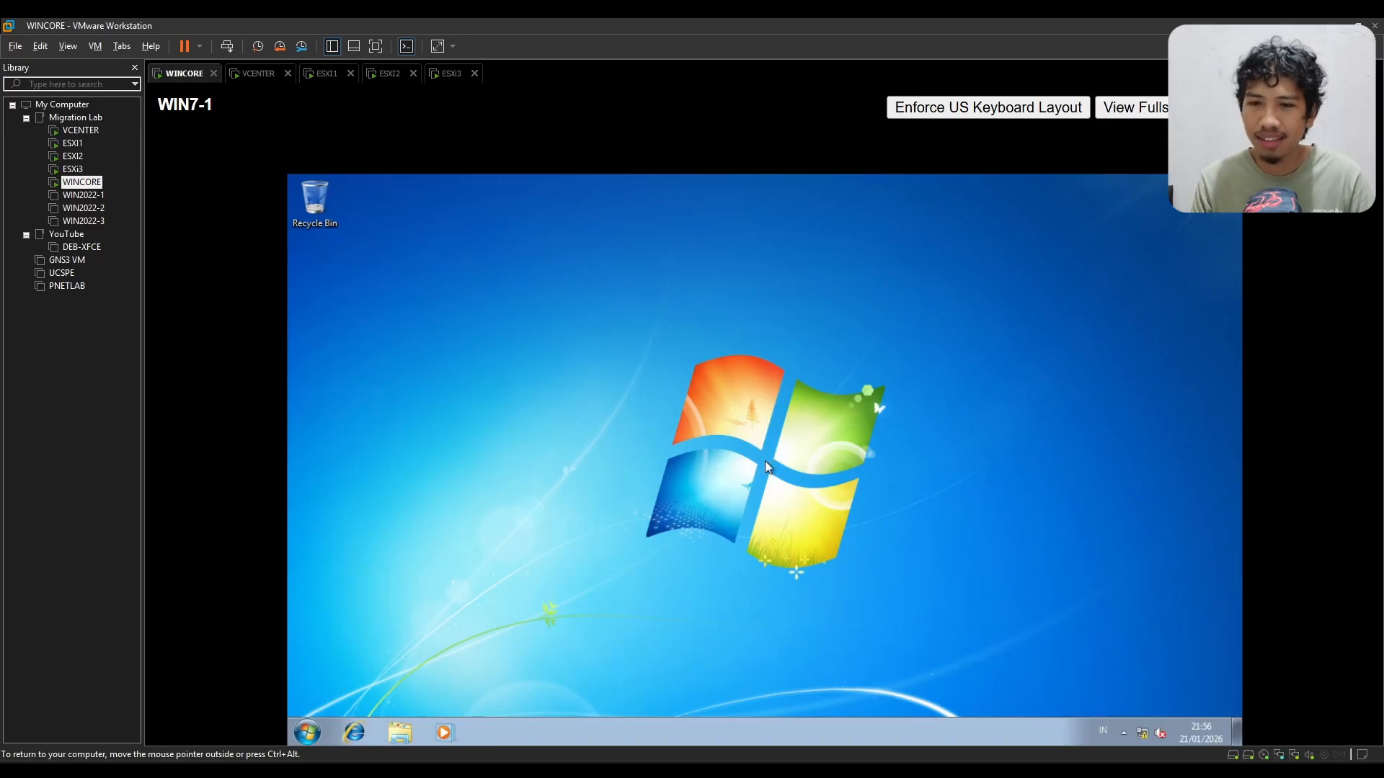
{"action": "key", "text": "super"}
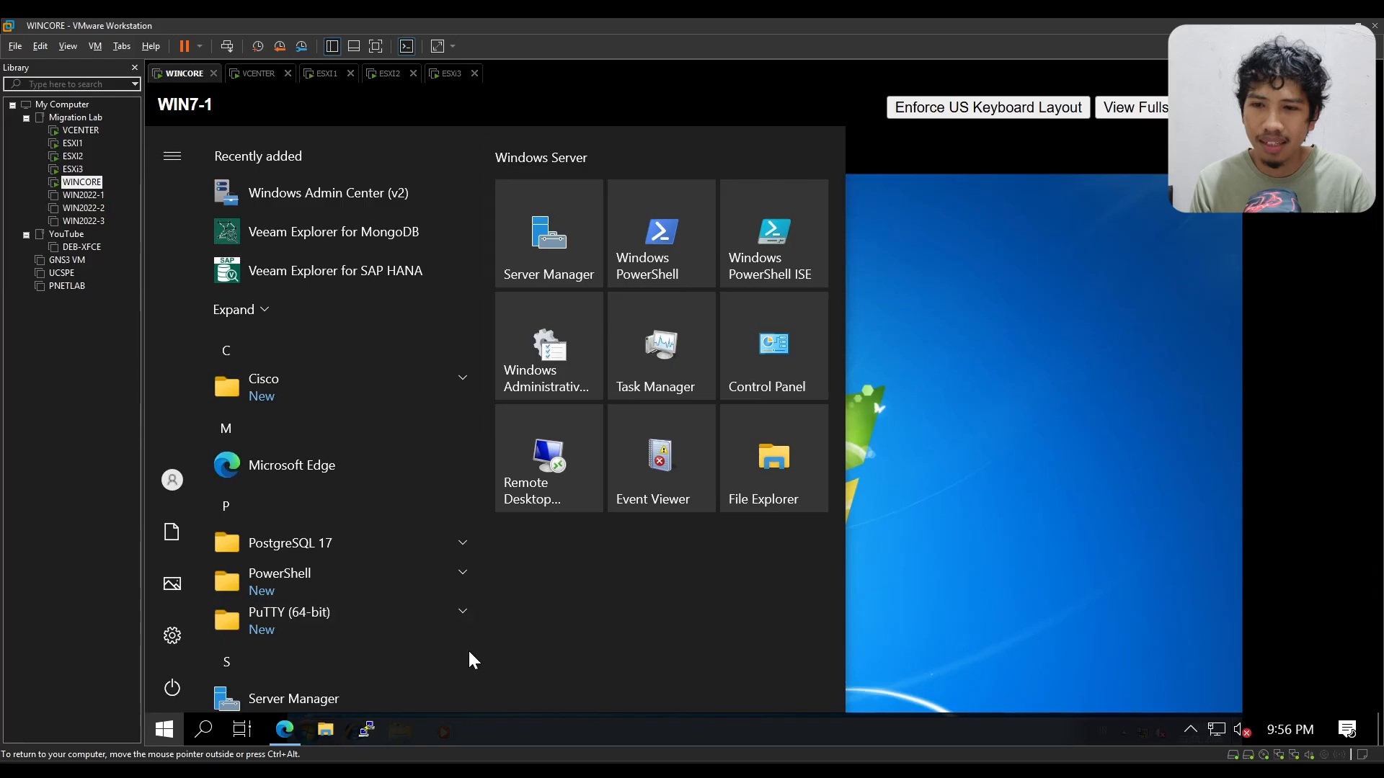
{"action": "scroll", "coordinate": [378, 530], "scroll_direction": "down", "scroll_amount": 7}
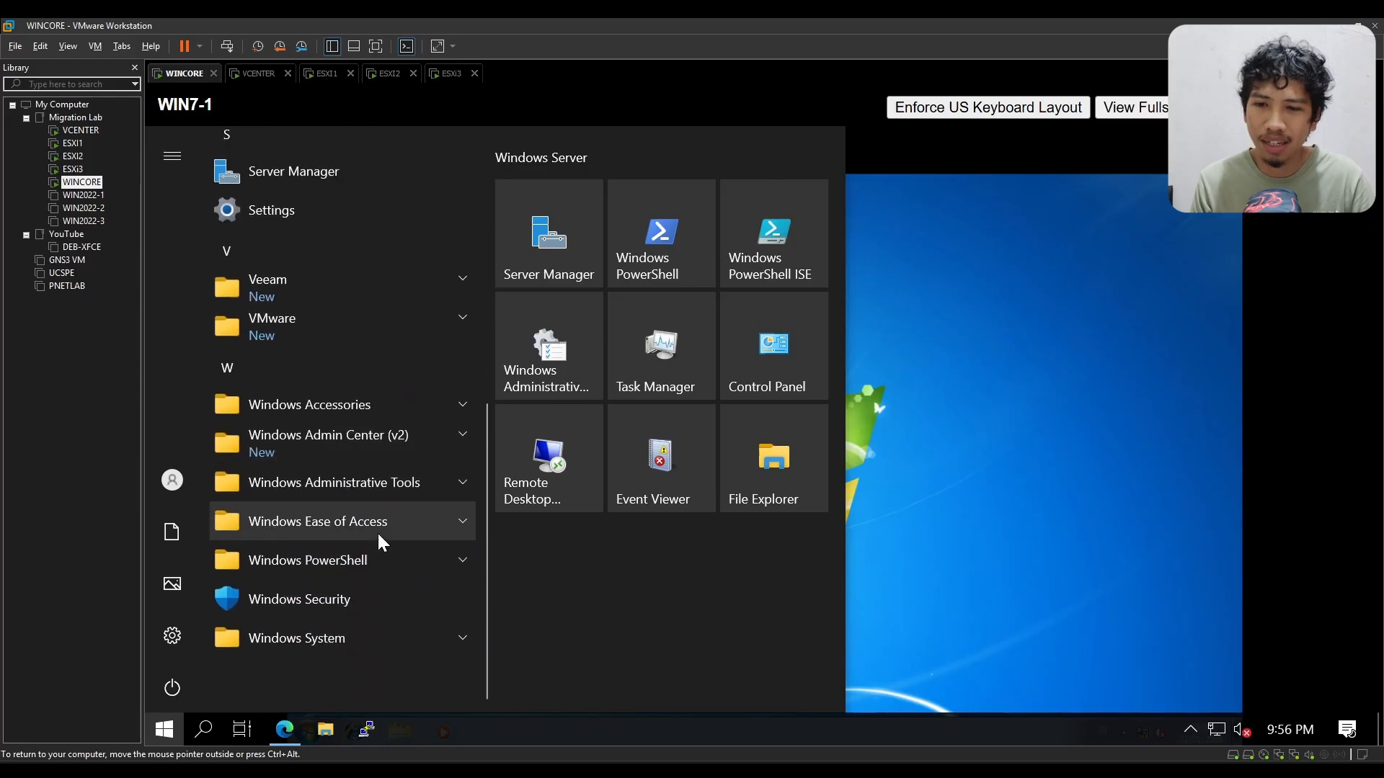
{"action": "key", "text": "super"}
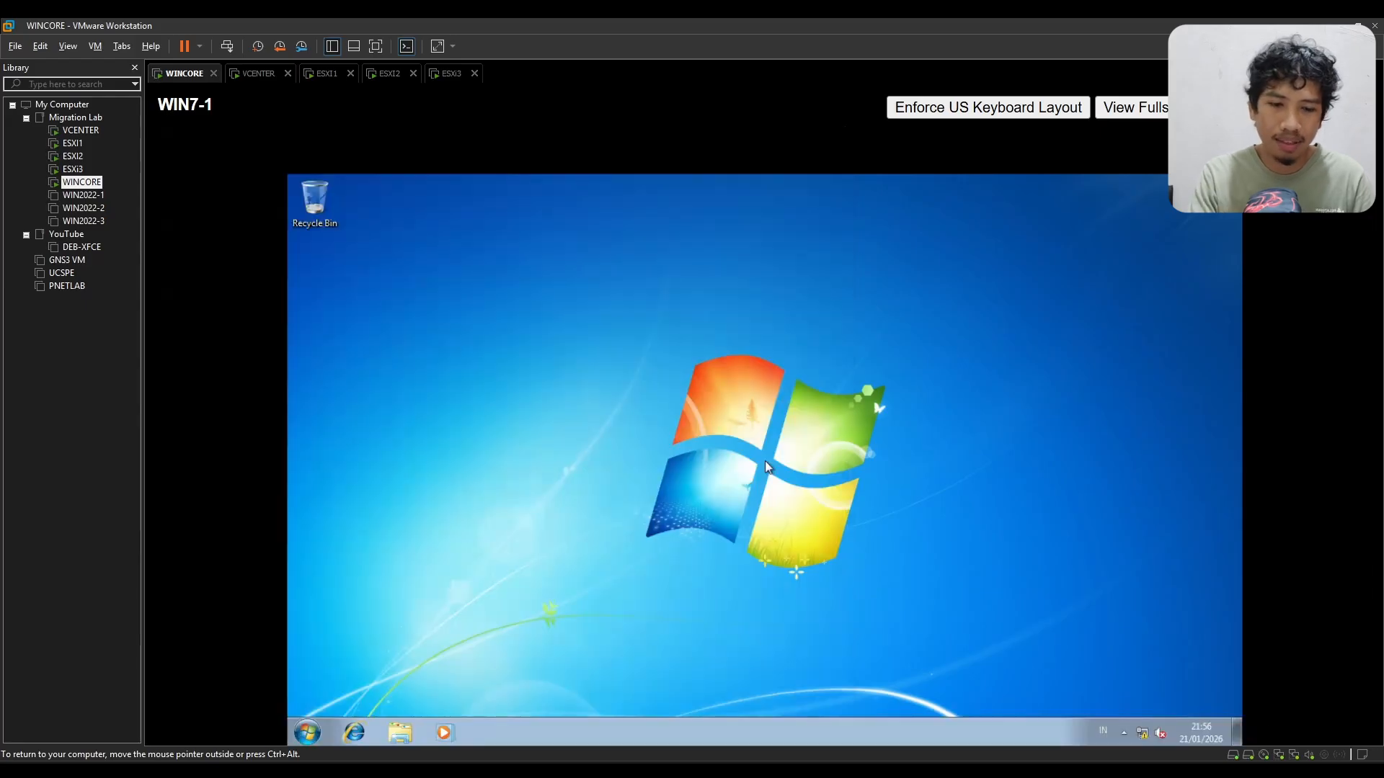
Step: Exit full screen, minimise the browser, and connect to esxi3.test.local from VMware Workstation Pro on the WINCORE desktop using the prefilled credentials
{"action": "key", "text": "F11"}
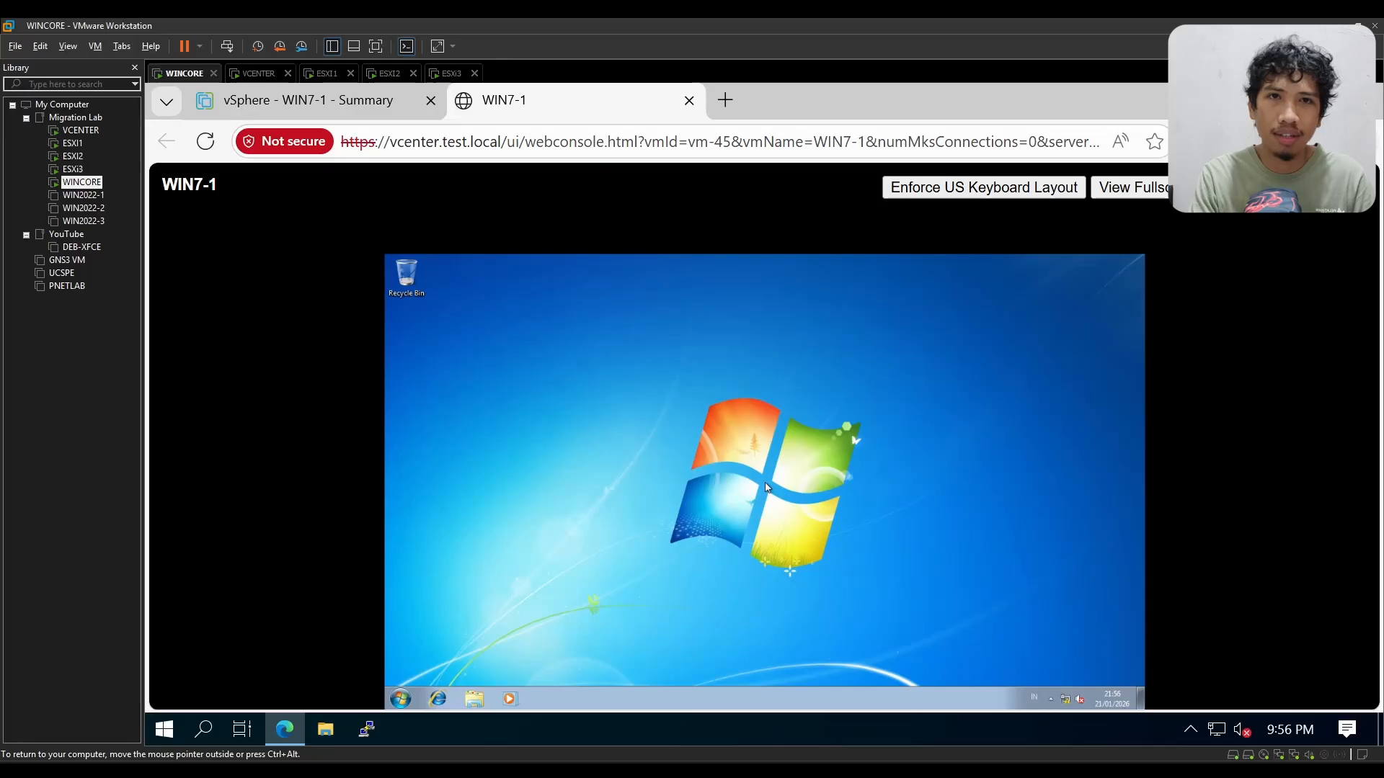
{"action": "left_click", "coordinate": [1259, 99]}
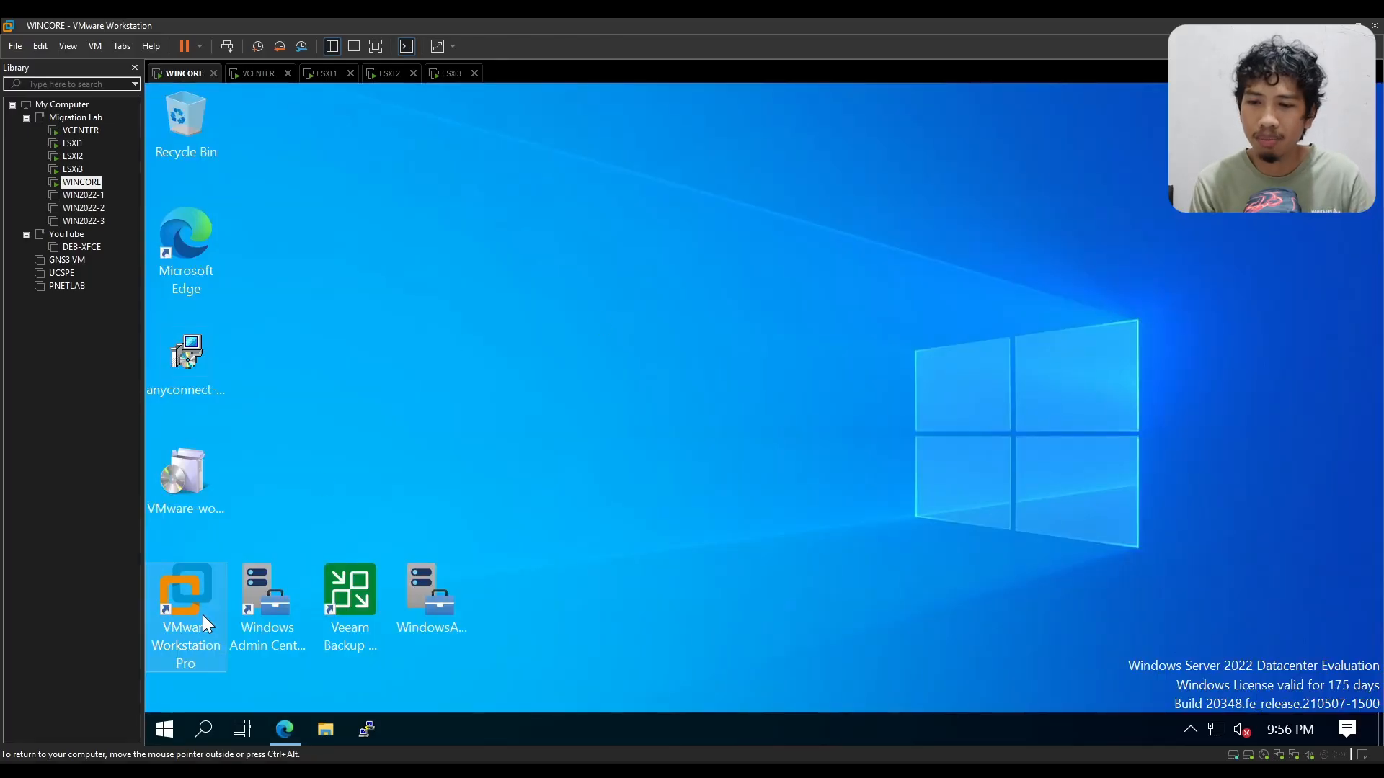
{"action": "double_click", "coordinate": [196, 625]}
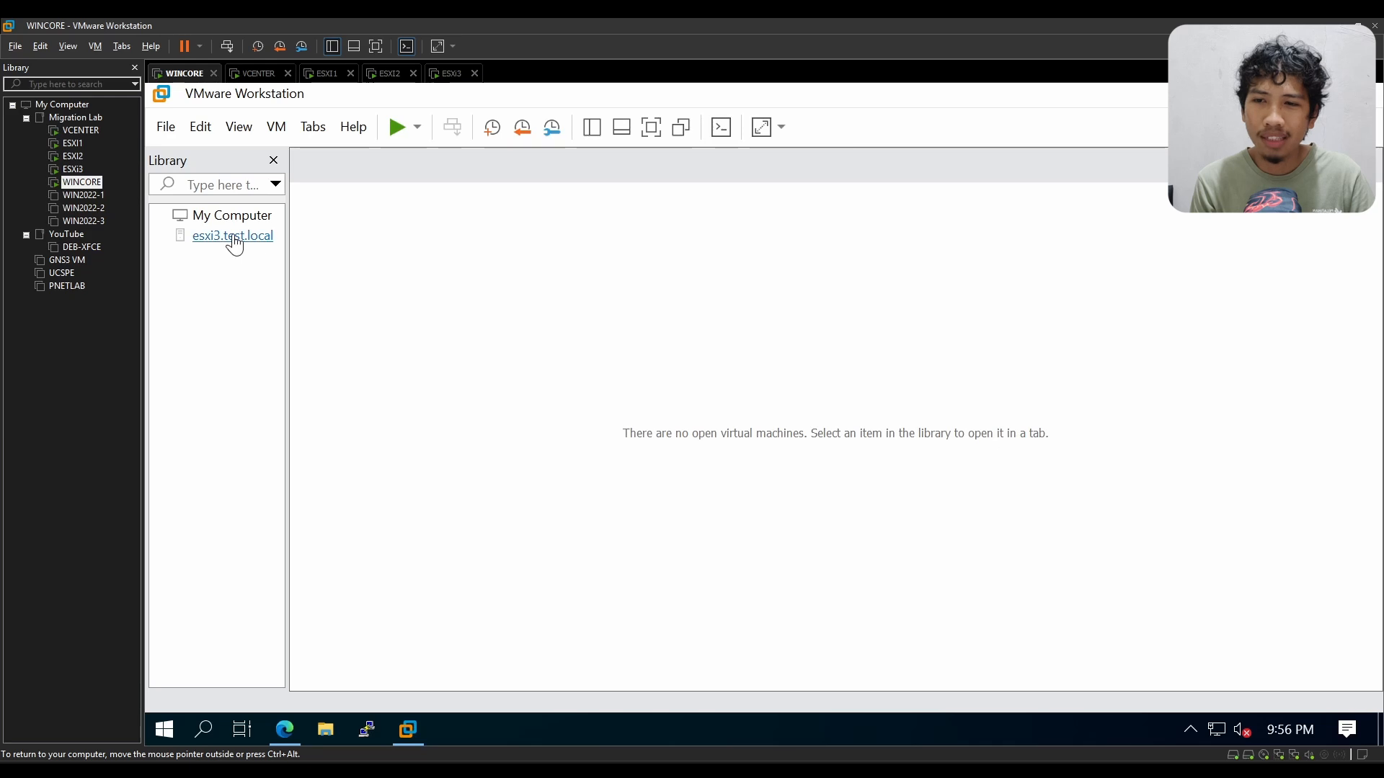
{"action": "left_click", "coordinate": [265, 232]}
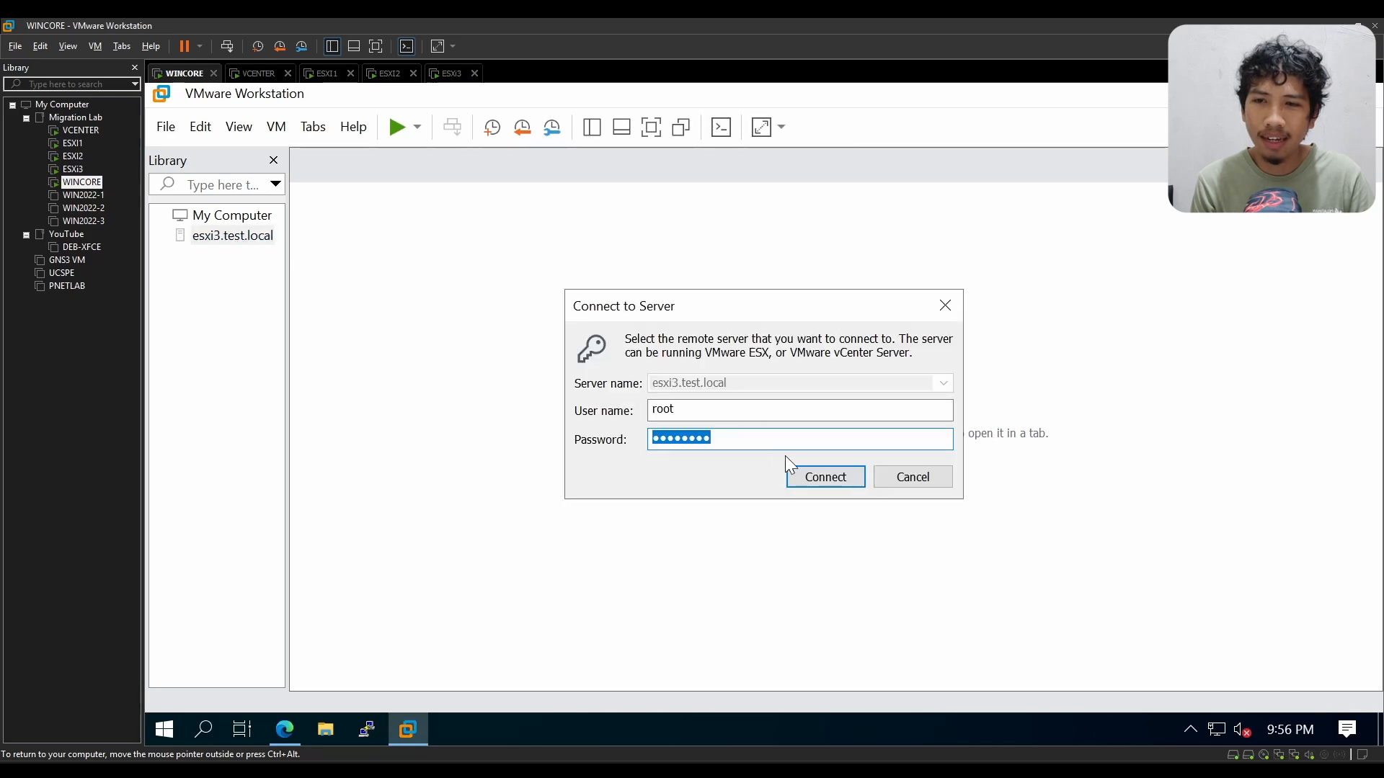
{"action": "left_click", "coordinate": [822, 479]}
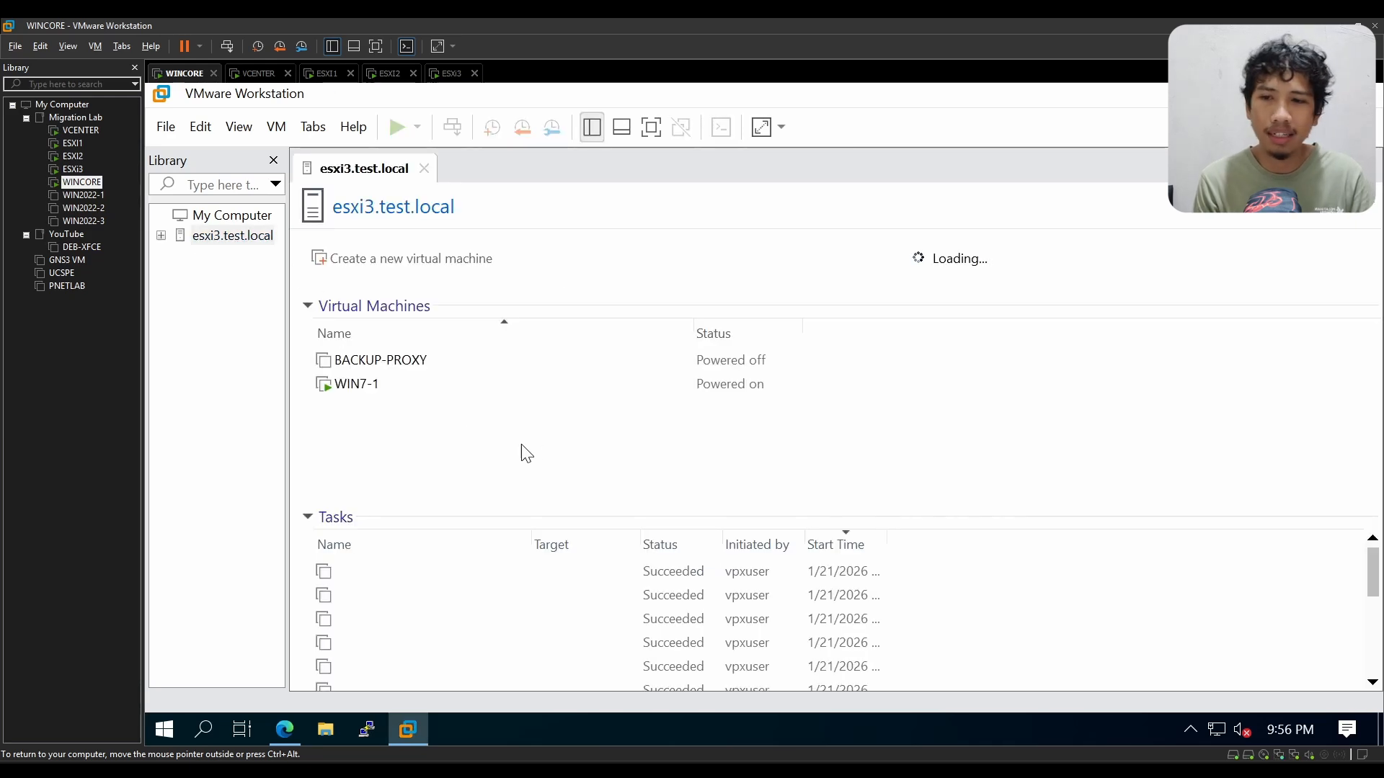
Step: Open the WIN7-1 virtual machine's console from esxi3.test.local and try keyboard input by opening and closing its Start menu
{"action": "left_click", "coordinate": [353, 389]}
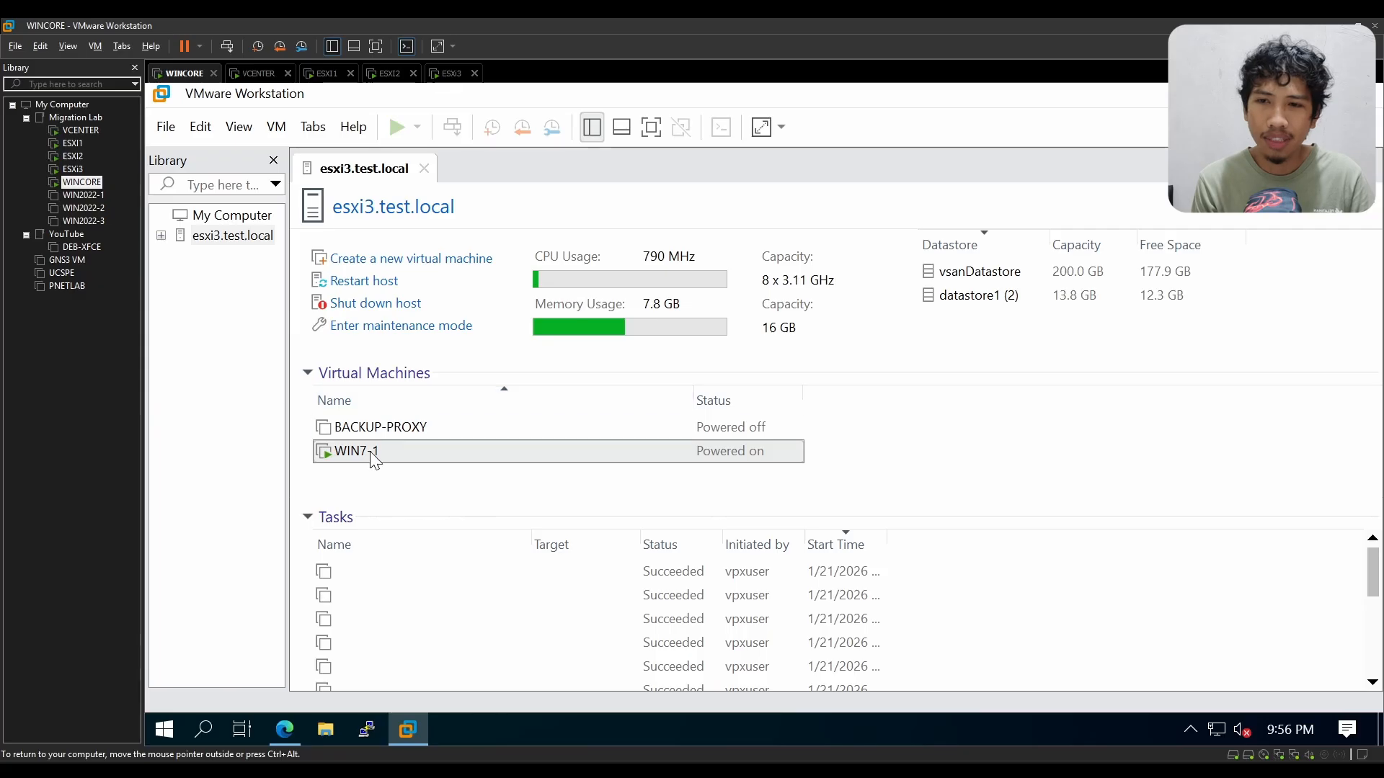
{"action": "double_click", "coordinate": [375, 453]}
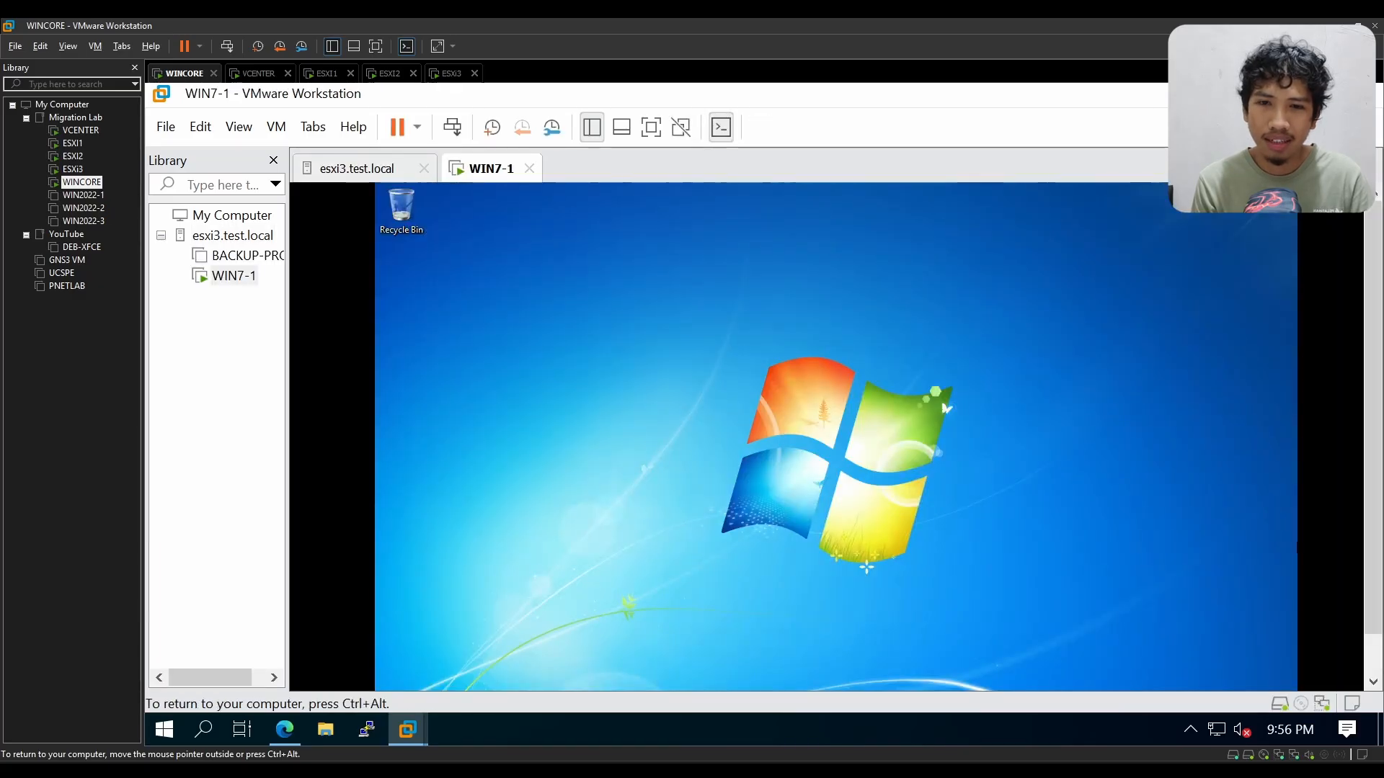
{"action": "key", "text": "super"}
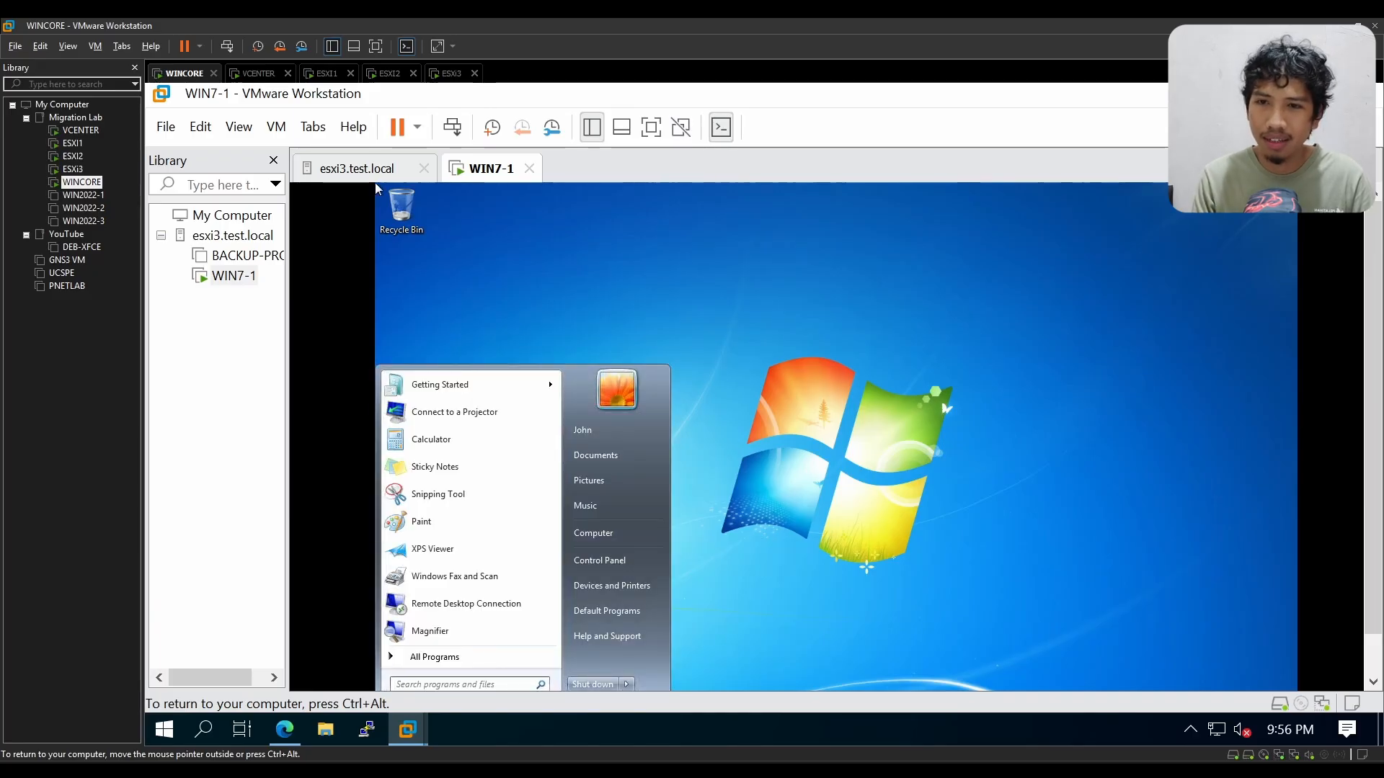
{"action": "key", "text": "ctrl+alt"}
{"action": "left_click", "coordinate": [491, 312]}
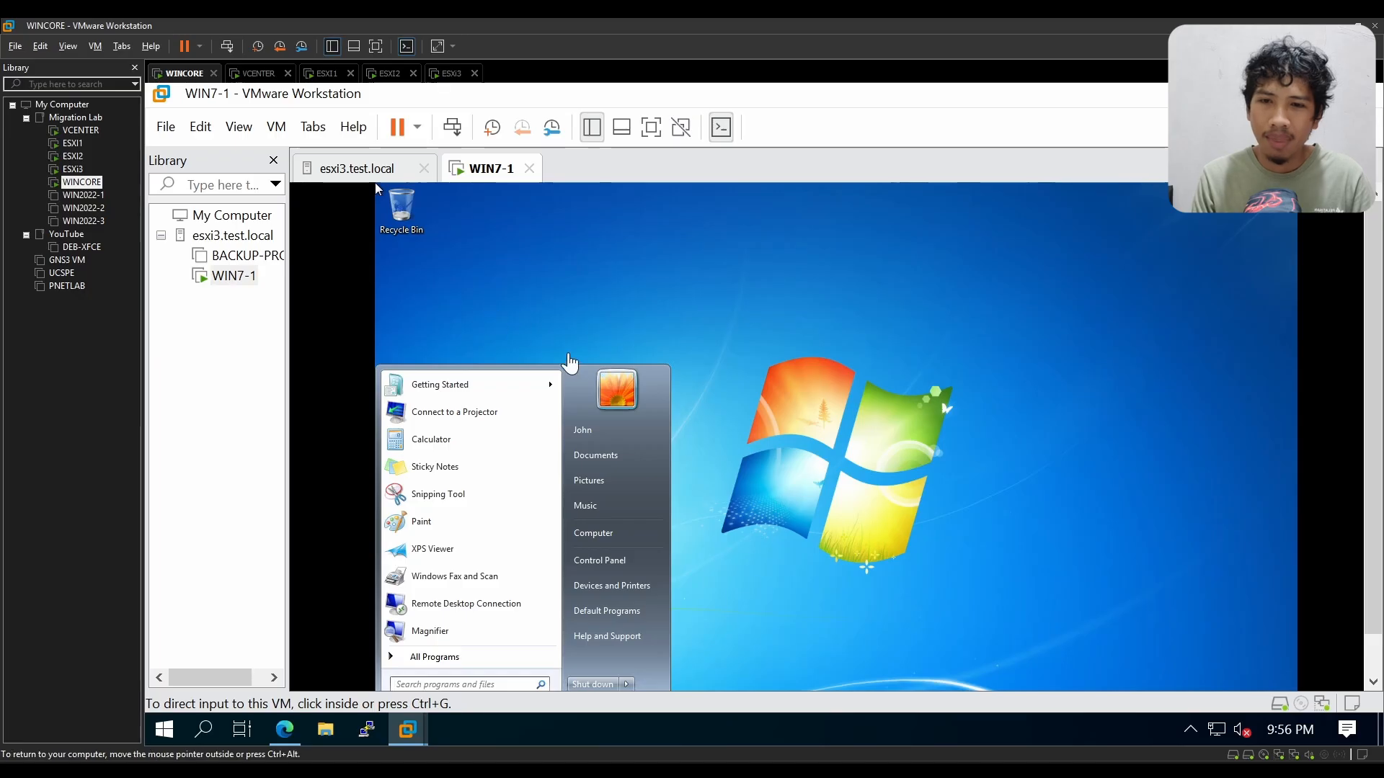
{"action": "left_click", "coordinate": [569, 336]}
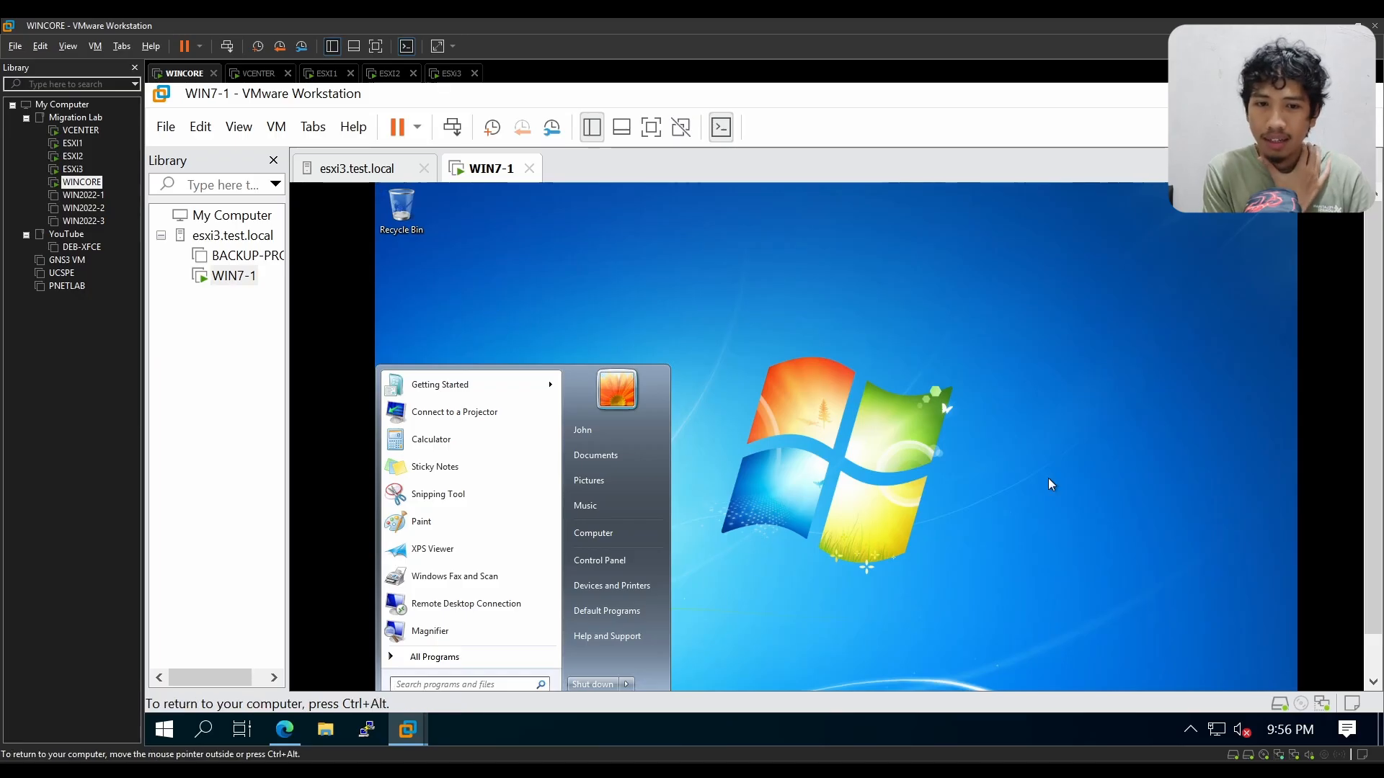
{"action": "key", "text": "Escape"}
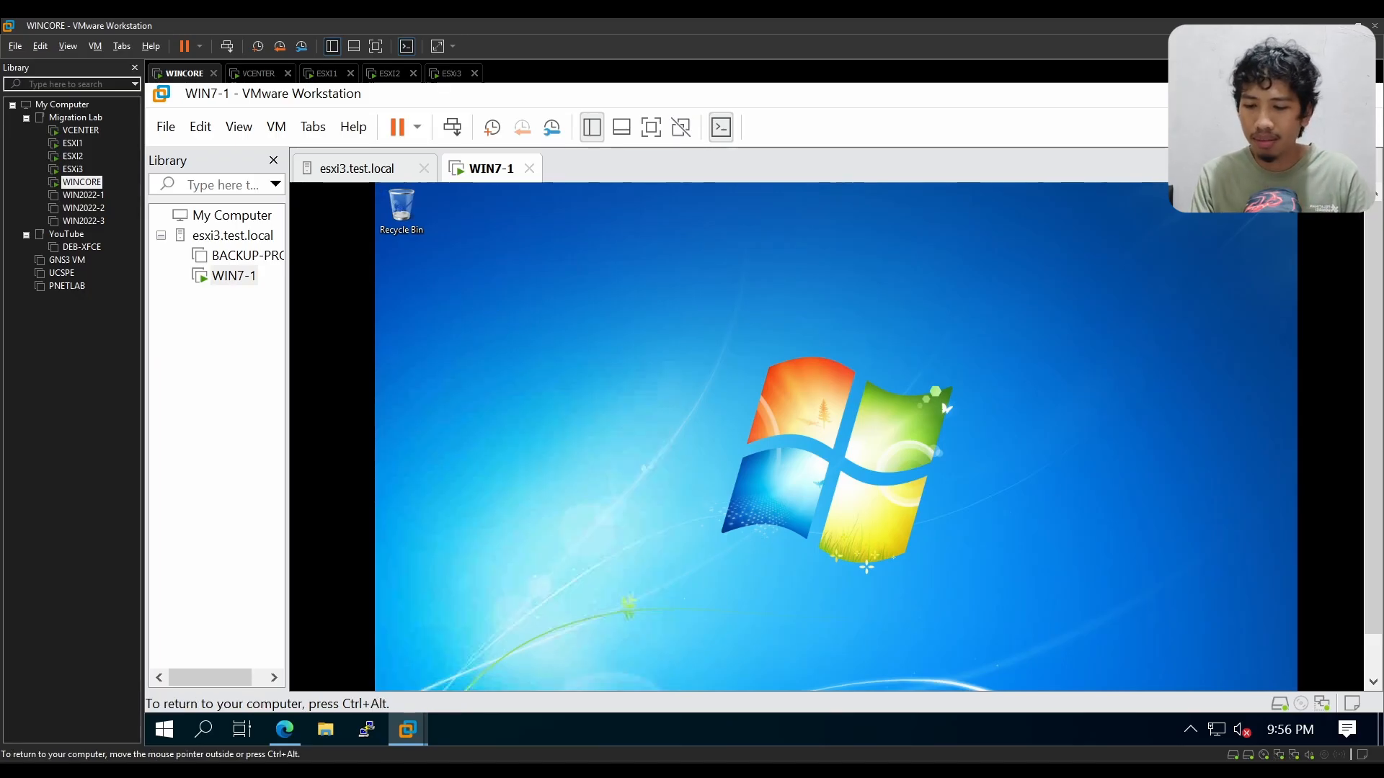
Step: Run ipconfig in a Command Prompt on WIN7-1 to check its IPv4 address, and release input from the virtual machine
{"action": "key", "text": "super"}
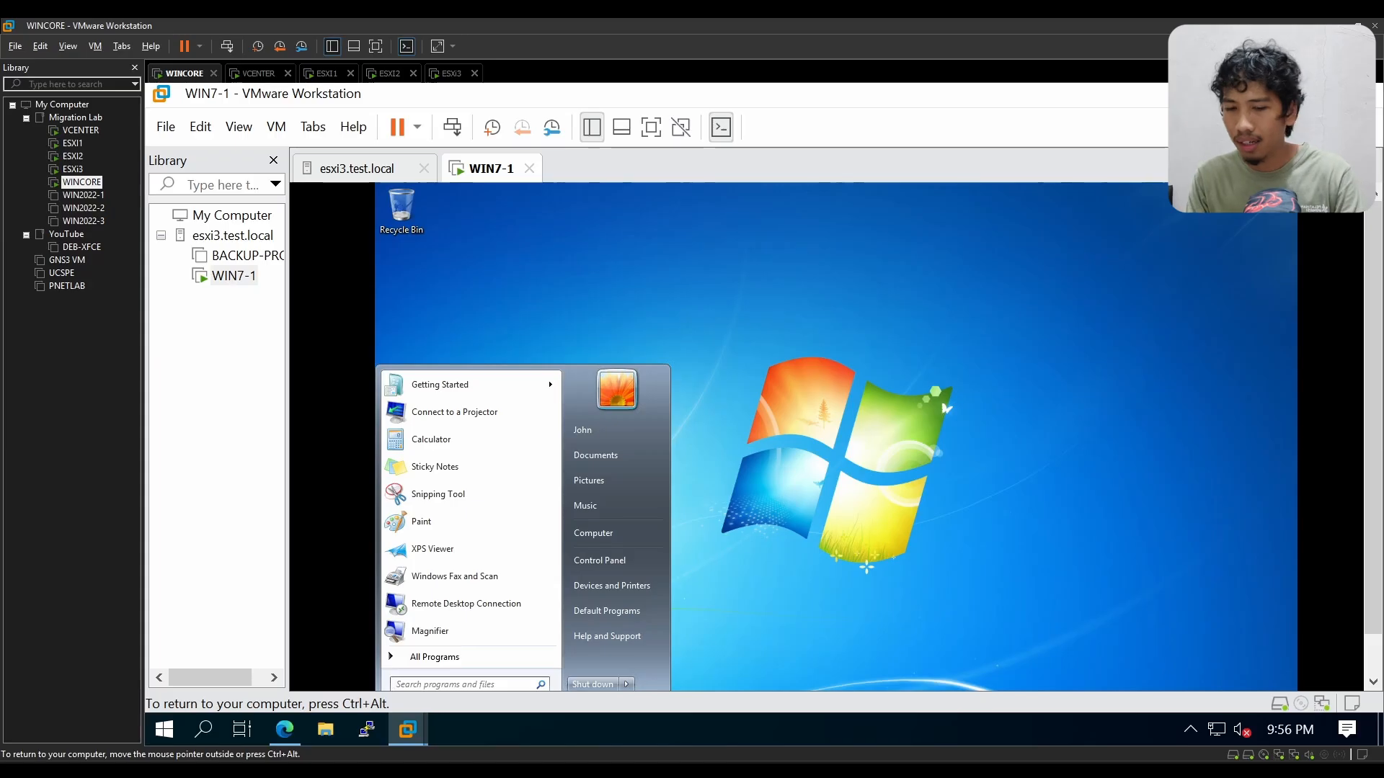
{"action": "key", "text": "Escape"}
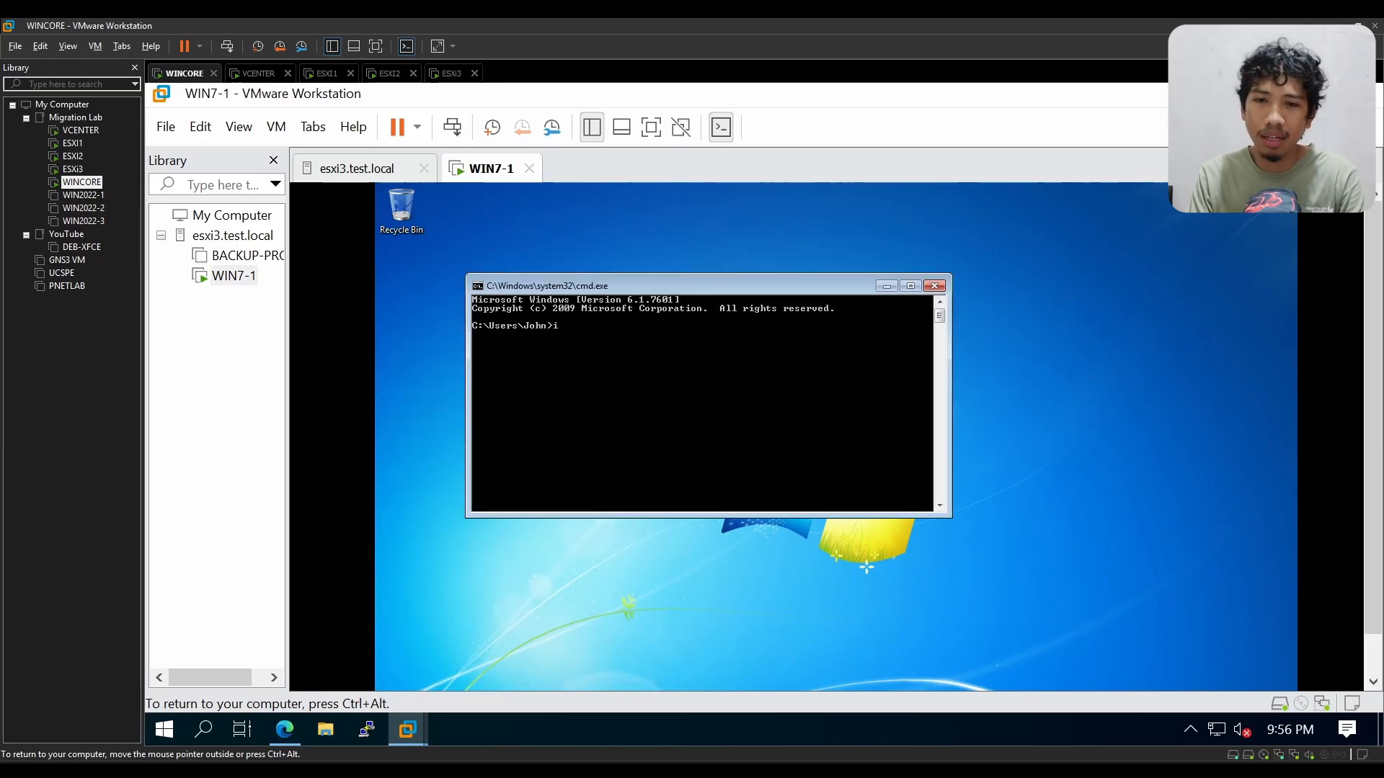
{"action": "type", "text": "ipconfig"}
{"action": "key", "text": "Return"}
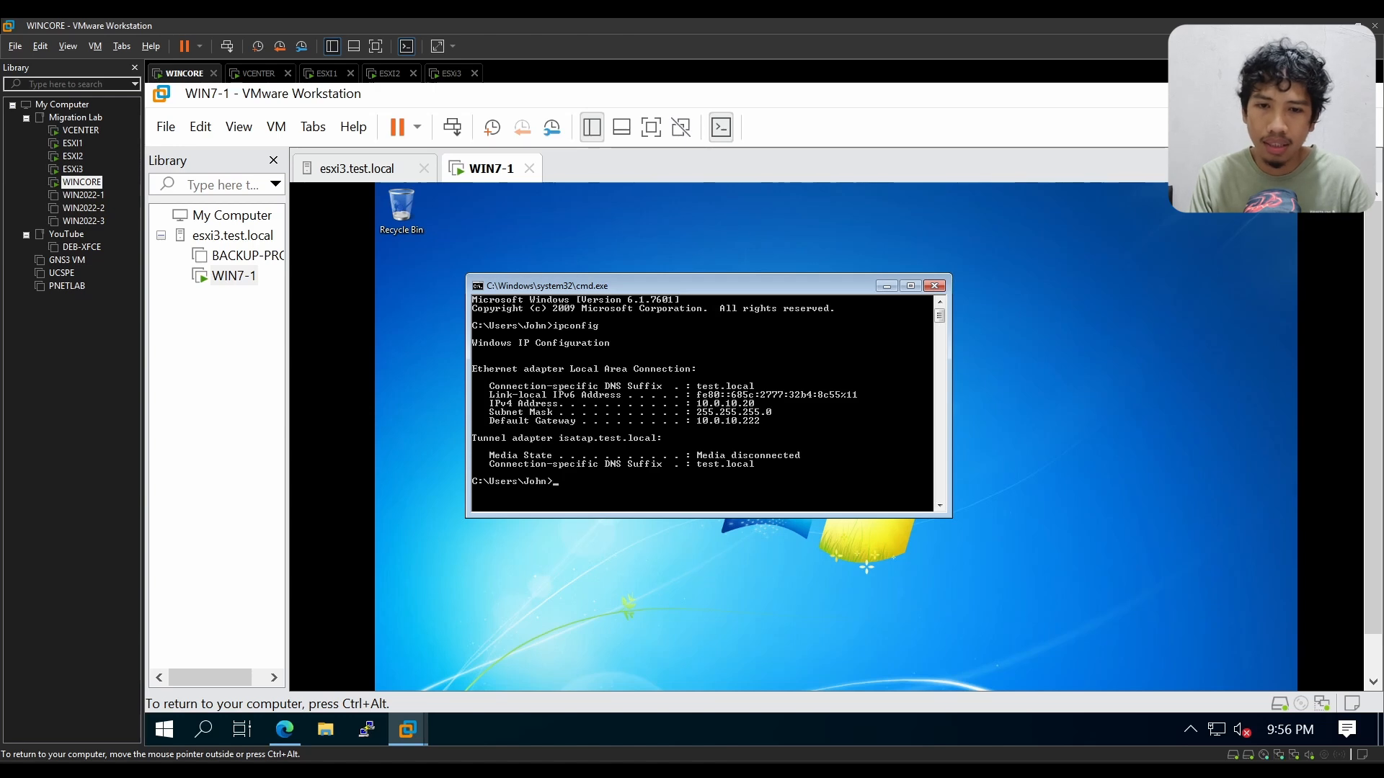
{"action": "key", "text": "ctrl+alt"}
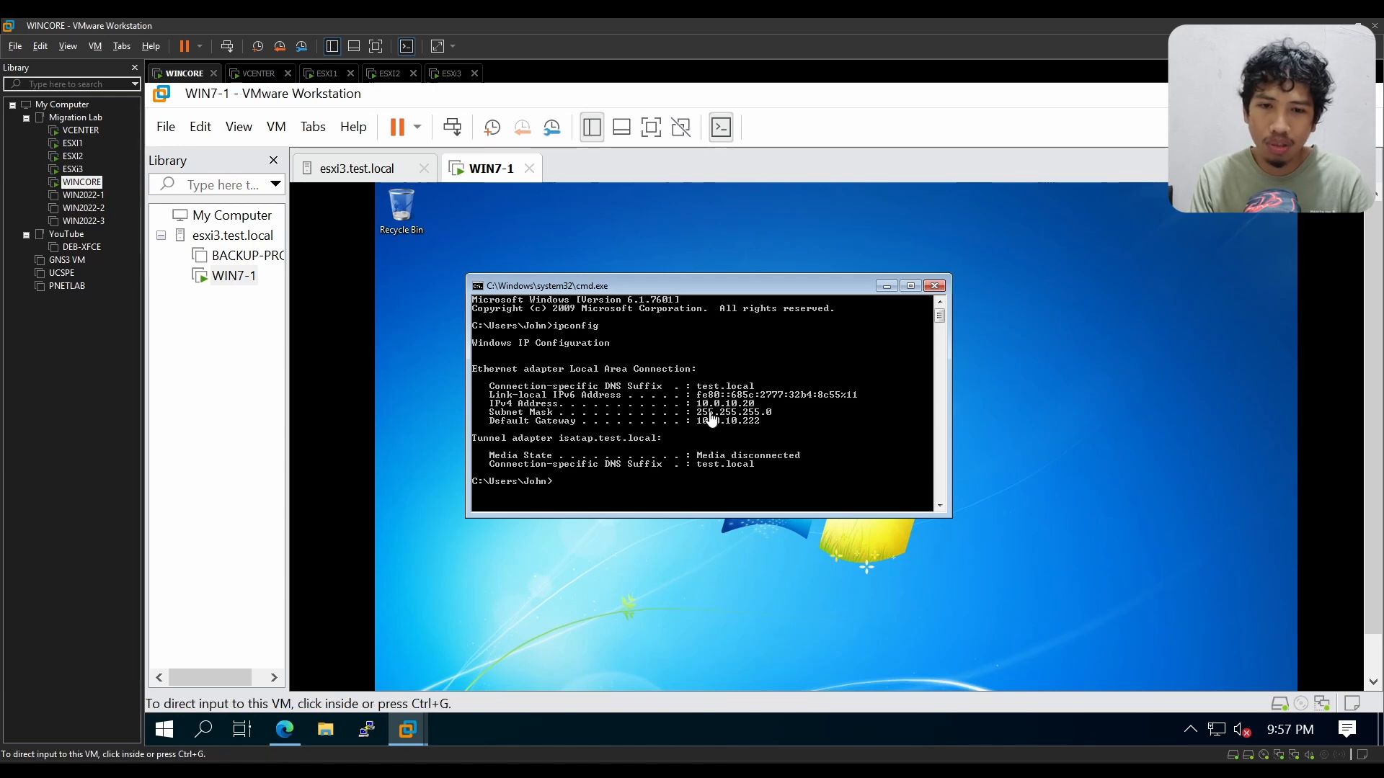
{"action": "left_click", "coordinate": [1130, 234]}
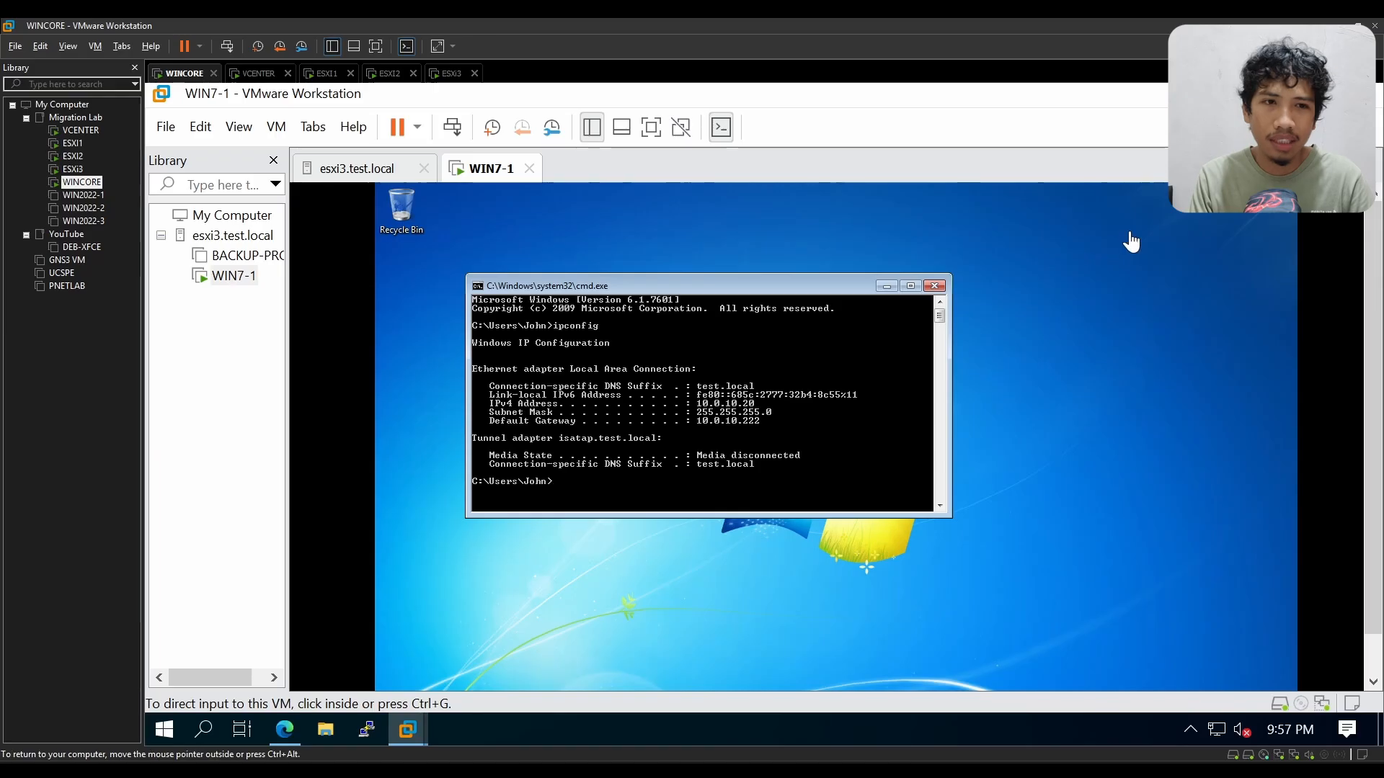
Step: Minimise VMware Workstation and launch Remote Desktop Connection on WINCORE by searching for "remote"
{"action": "left_click", "coordinate": [1282, 94]}
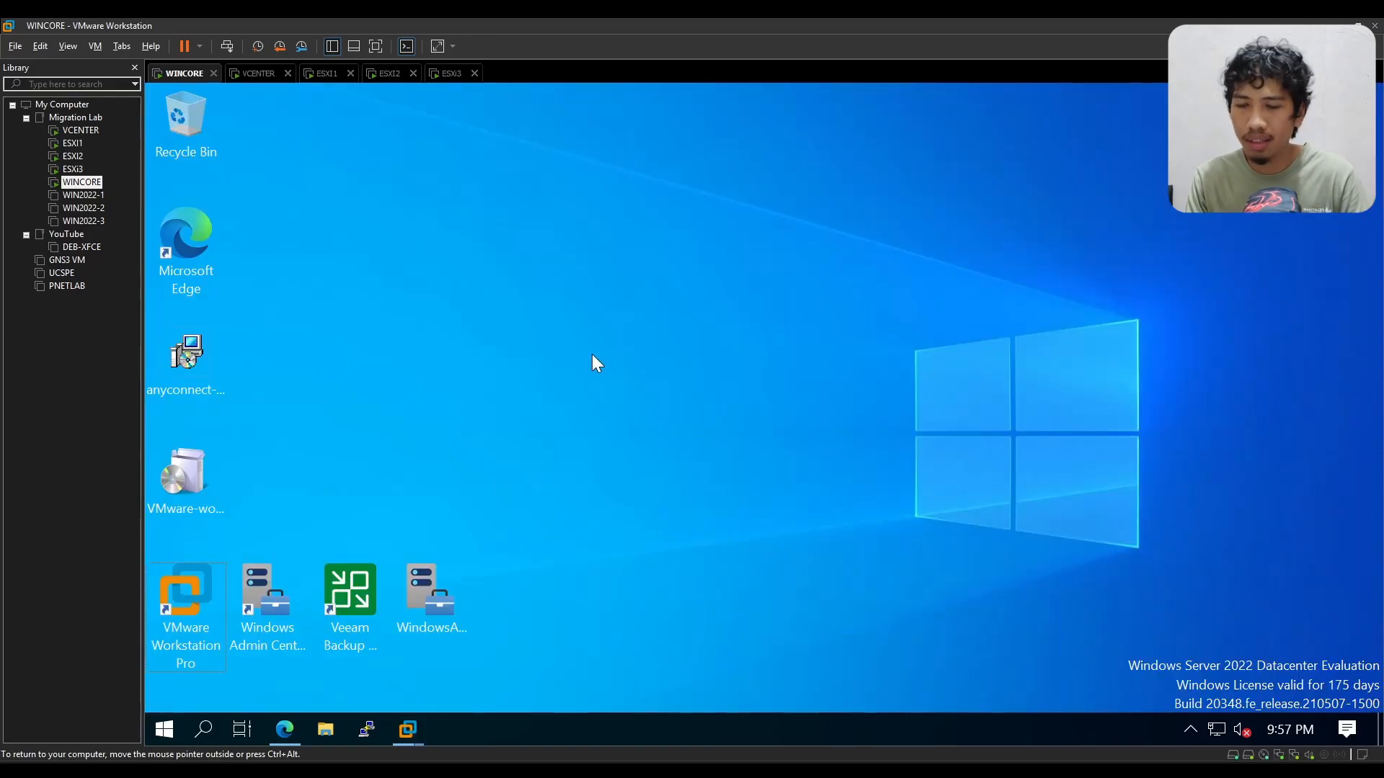
{"action": "key", "text": "super"}
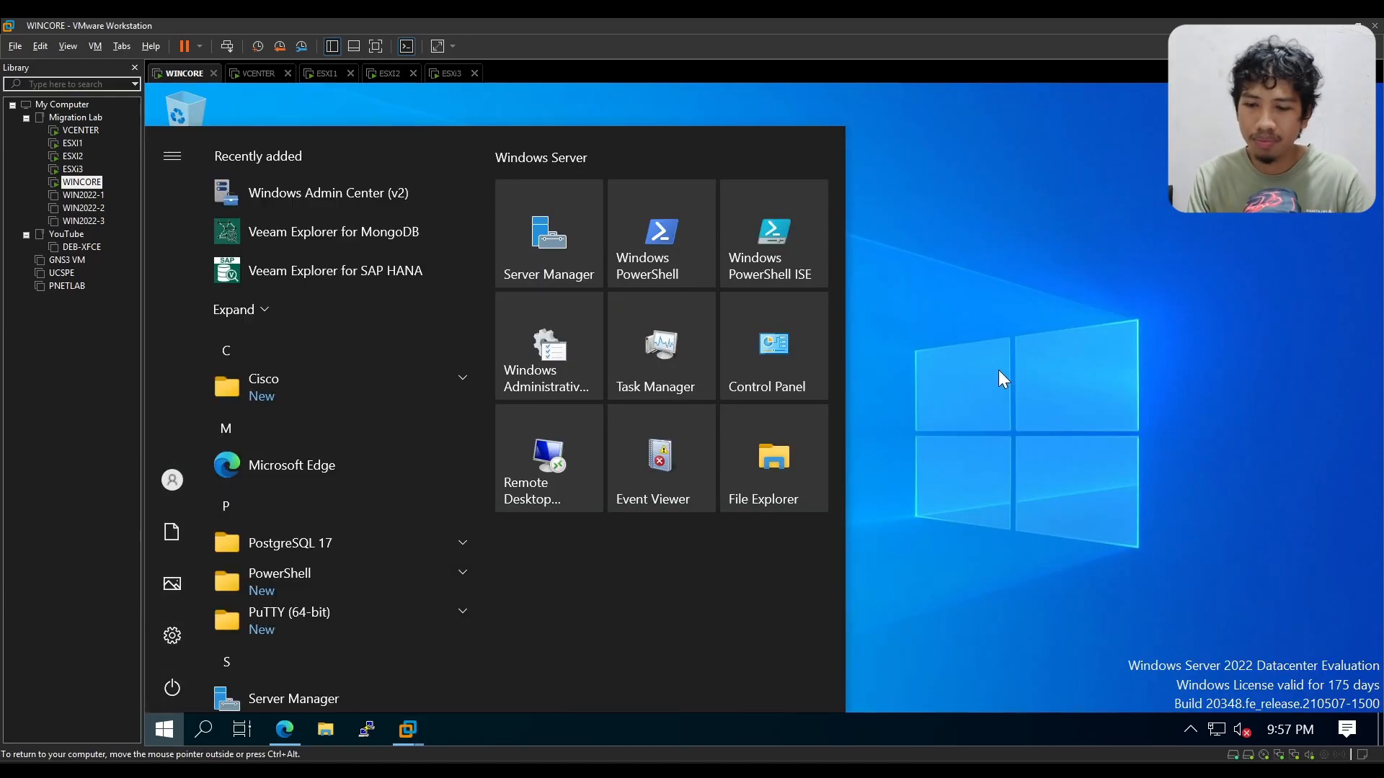
{"action": "left_click", "coordinate": [993, 376]}
{"action": "key", "text": "super"}
{"action": "type", "text": "remote"}
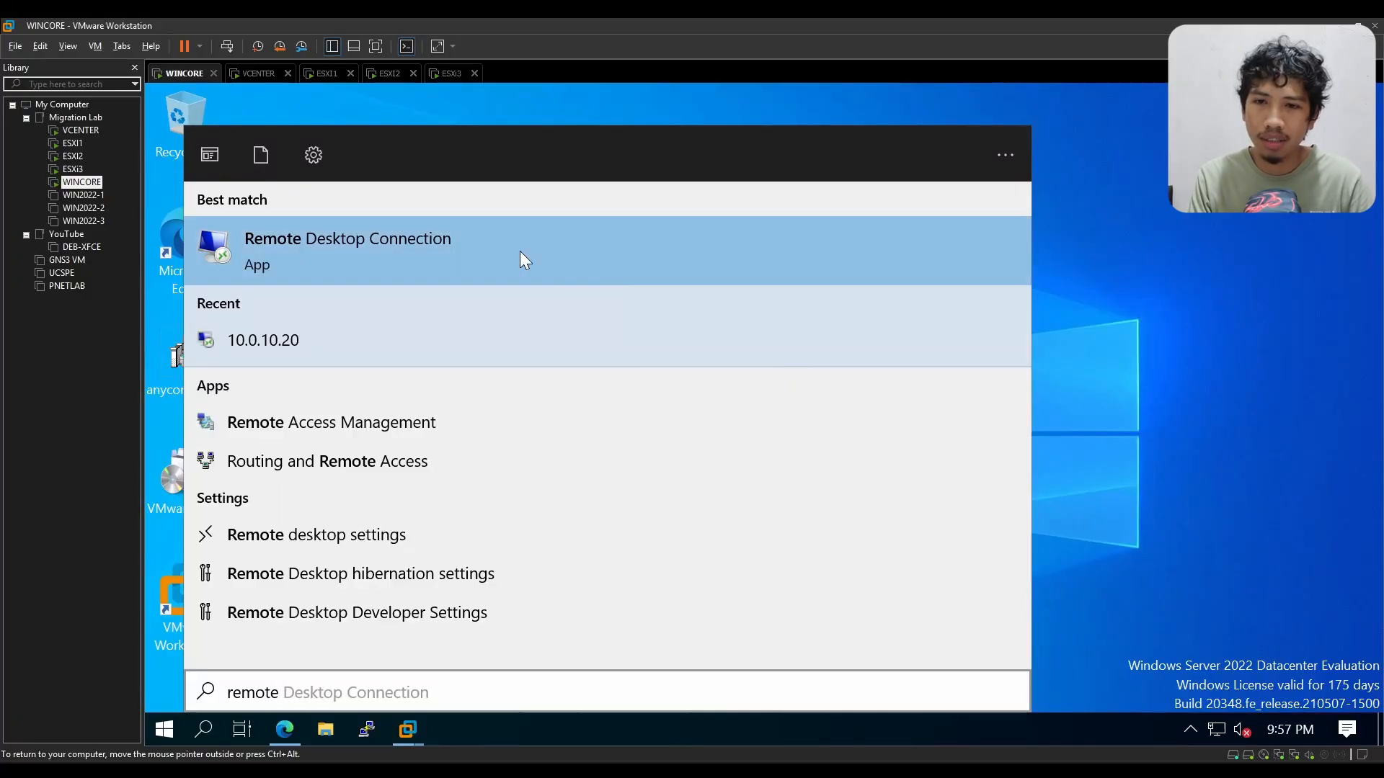
{"action": "left_click", "coordinate": [520, 253]}
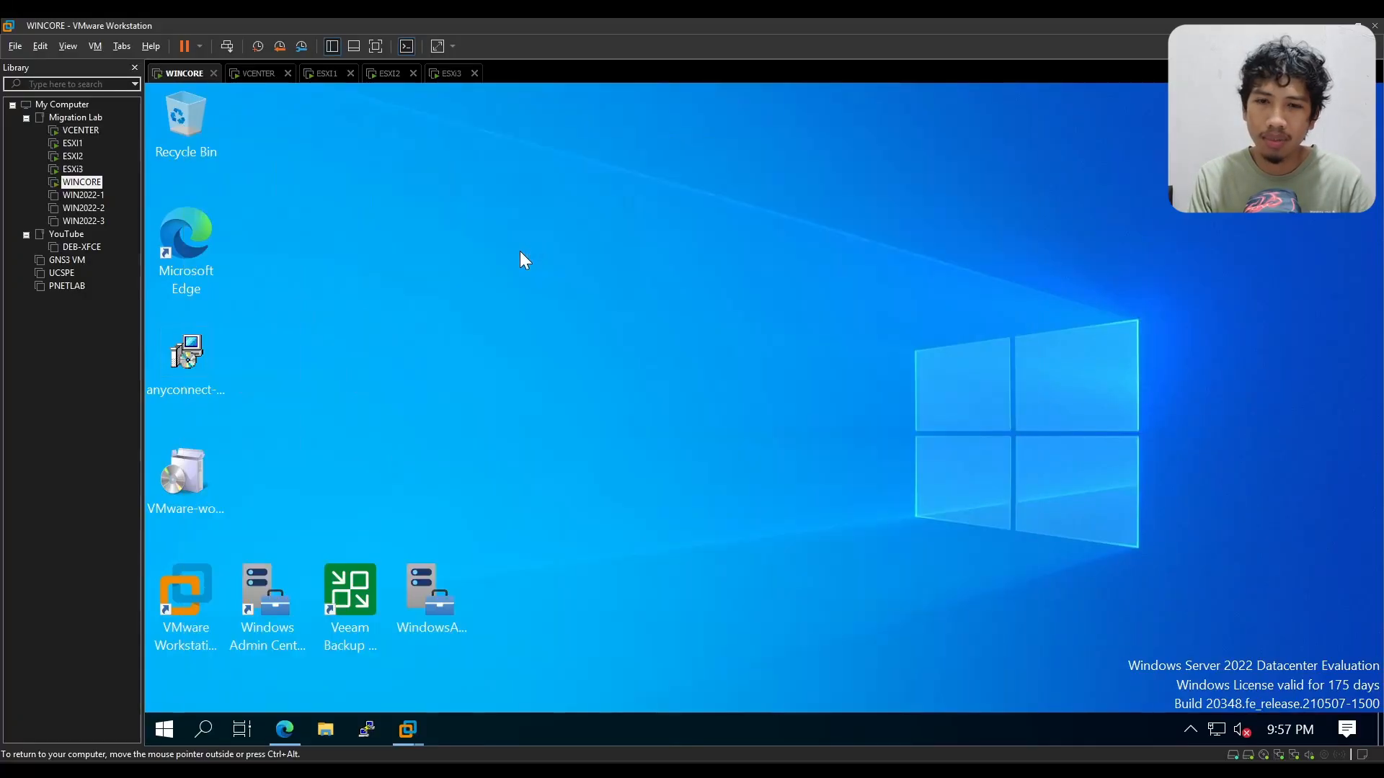
{"action": "left_click", "coordinate": [706, 306]}
{"action": "double_click", "coordinate": [700, 305]}
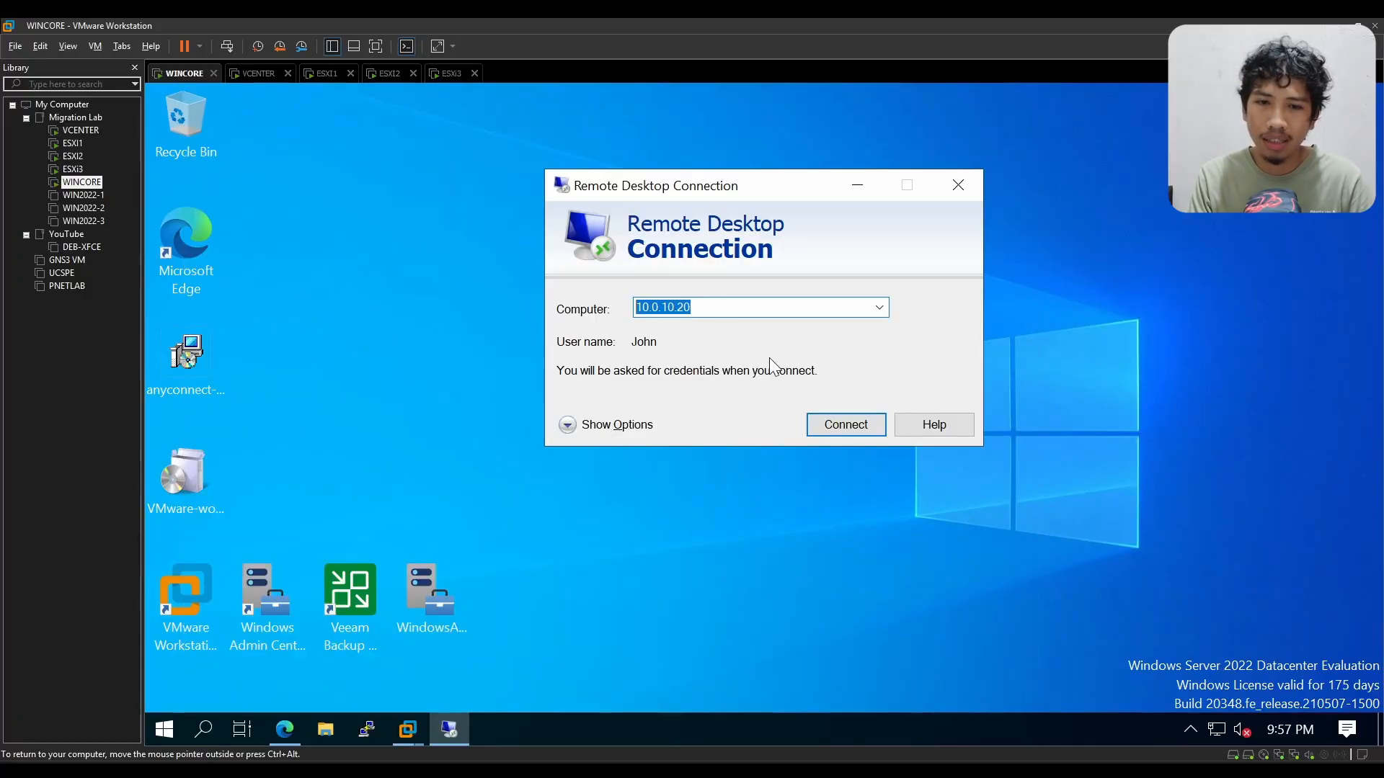
Step: Connect by Remote Desktop to 10.0.10.20, entering the account password and accepting the certificate warning
{"action": "left_click", "coordinate": [845, 424]}
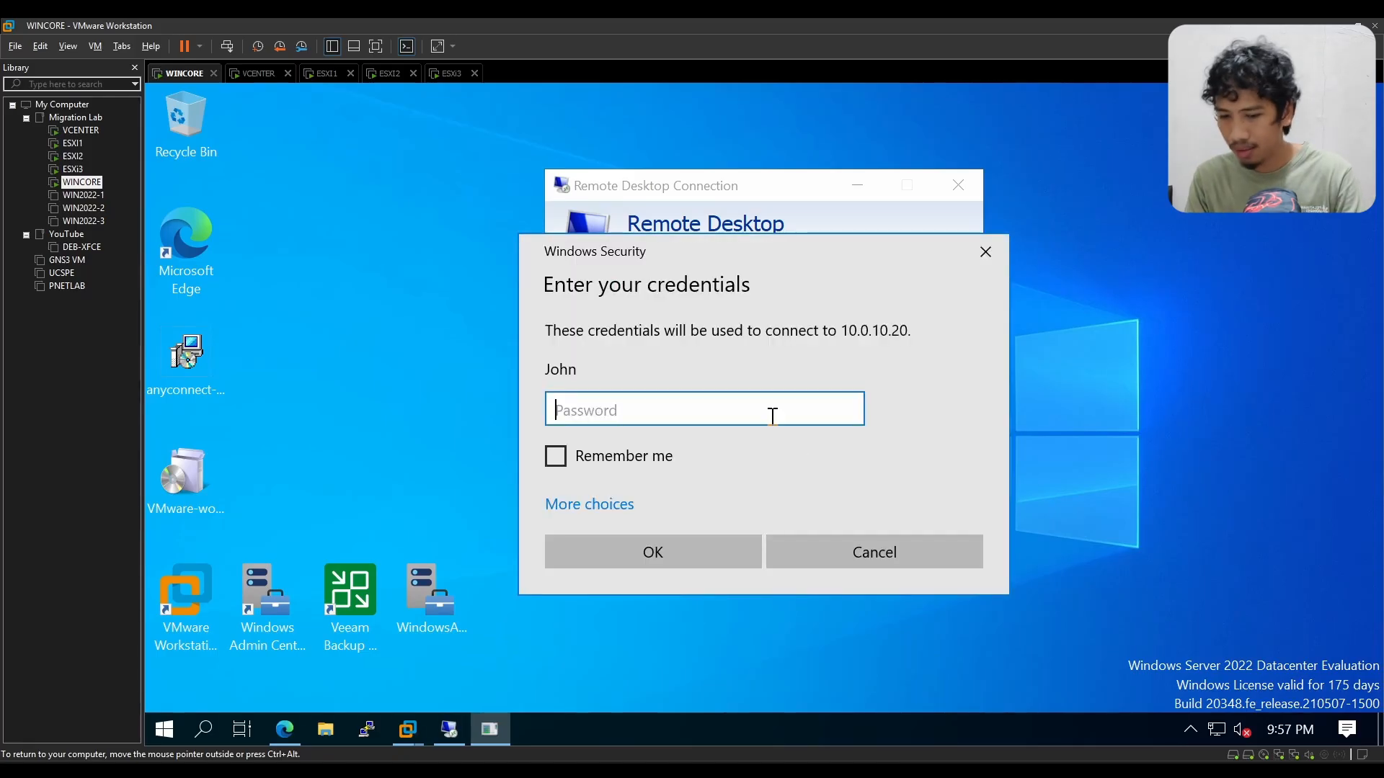
{"action": "type", "text": "P@ssw0rd"}
{"action": "key", "text": "Return"}
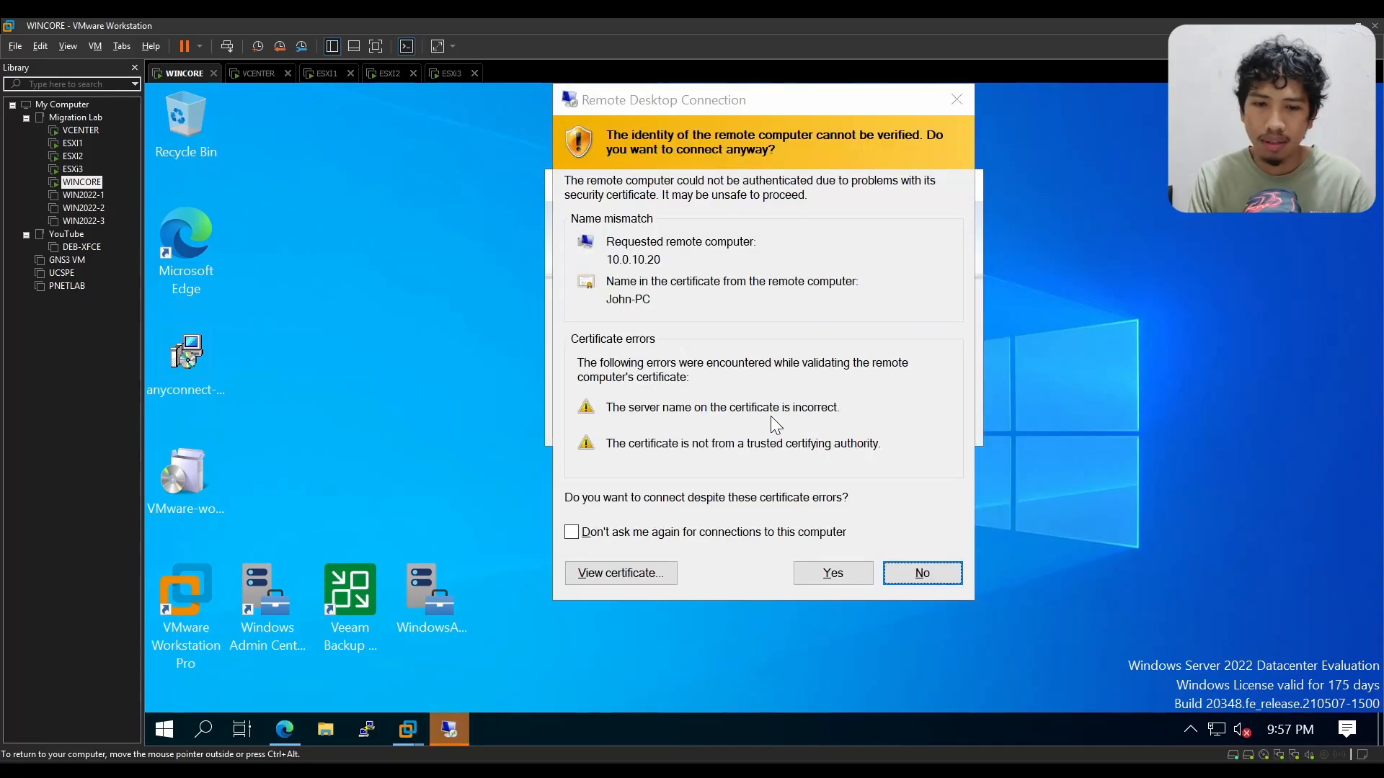
{"action": "left_click", "coordinate": [849, 573]}
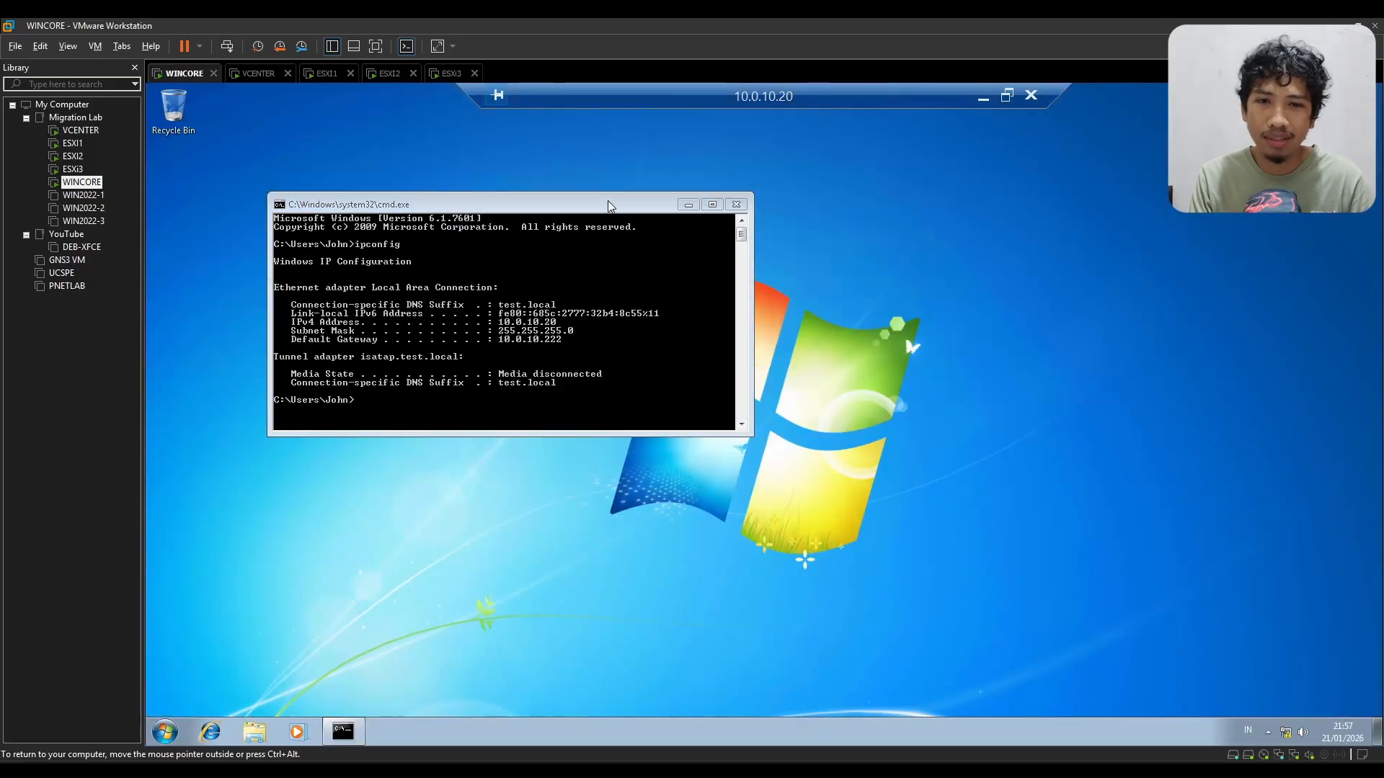
Step: Reposition the Command Prompt window inside the remote session and increase its height
{"action": "left_click_drag", "start_coordinate": [608, 204], "coordinate": [753, 292]}
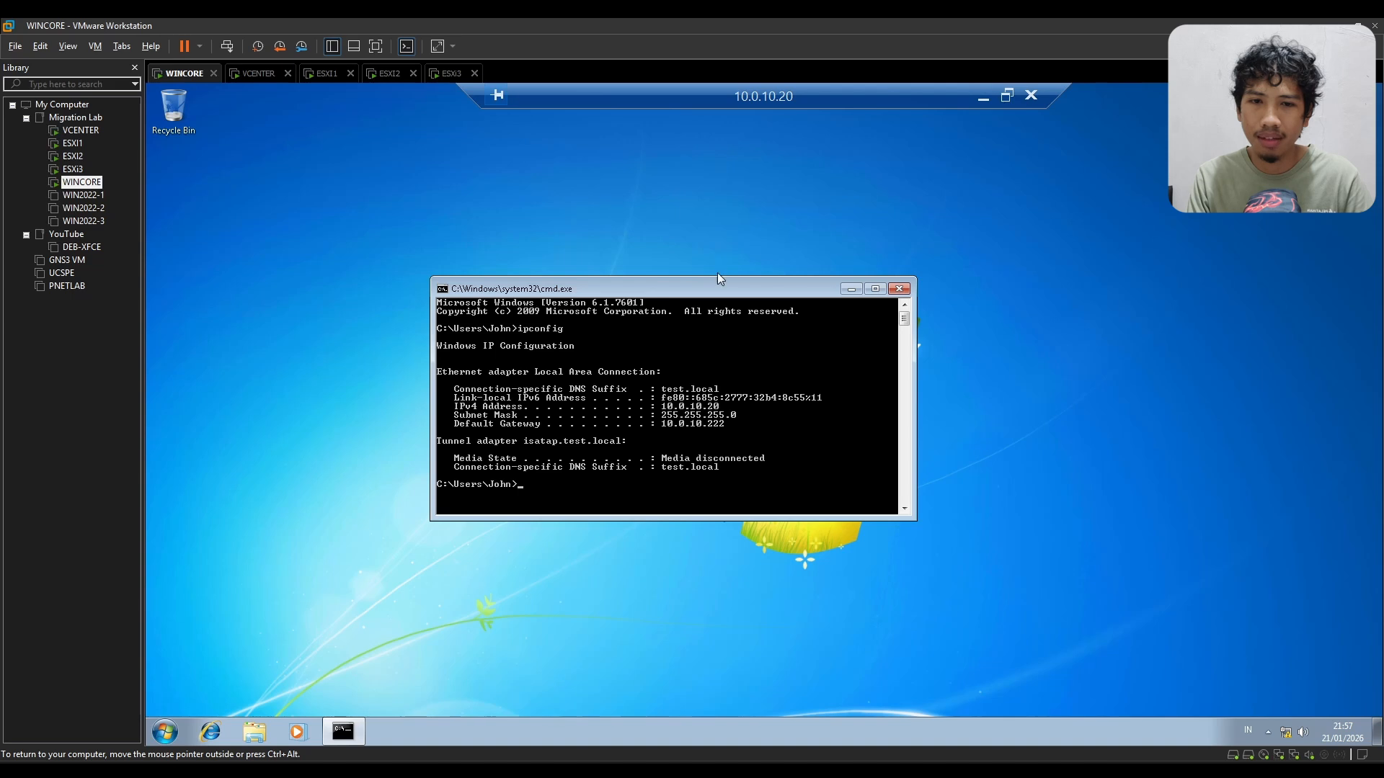
{"action": "left_click_drag", "start_coordinate": [728, 290], "coordinate": [651, 194]}
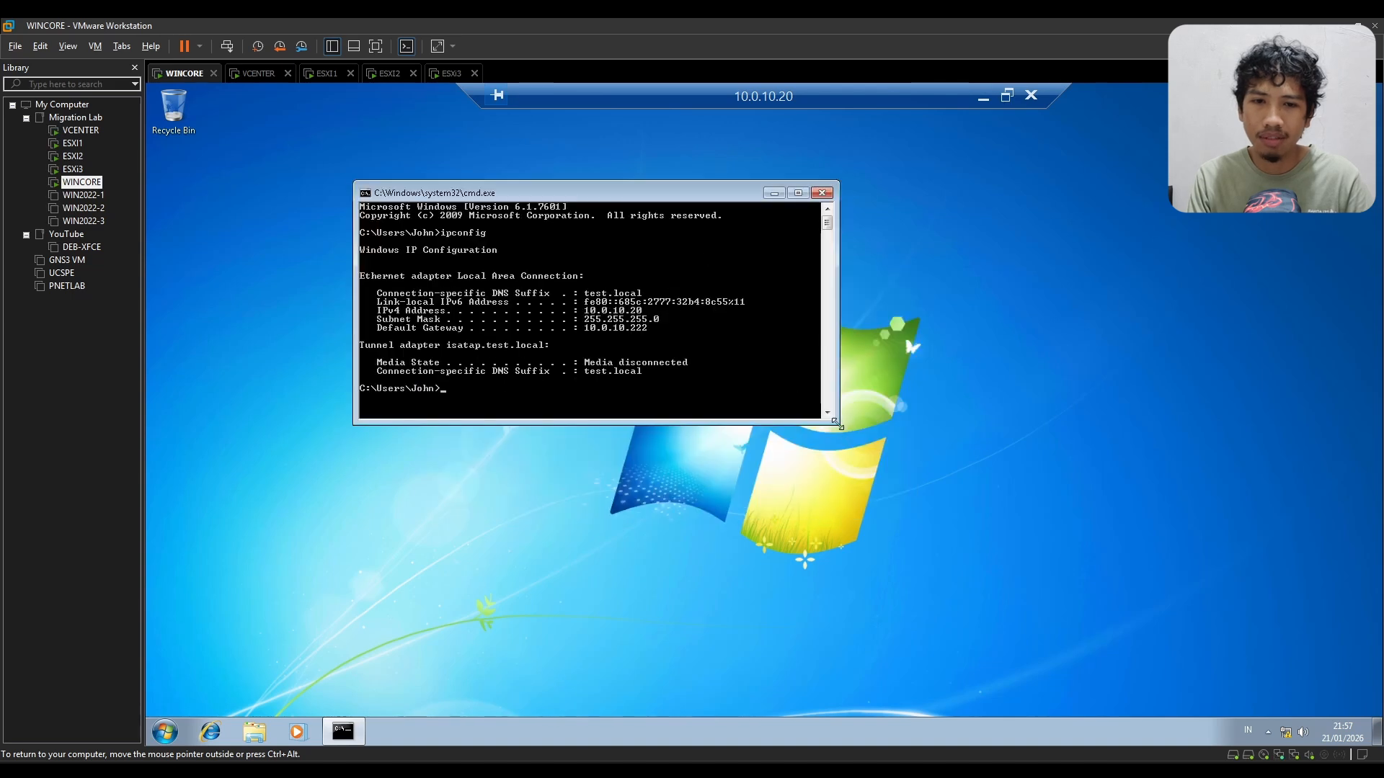
{"action": "left_click_drag", "start_coordinate": [838, 425], "coordinate": [837, 581]}
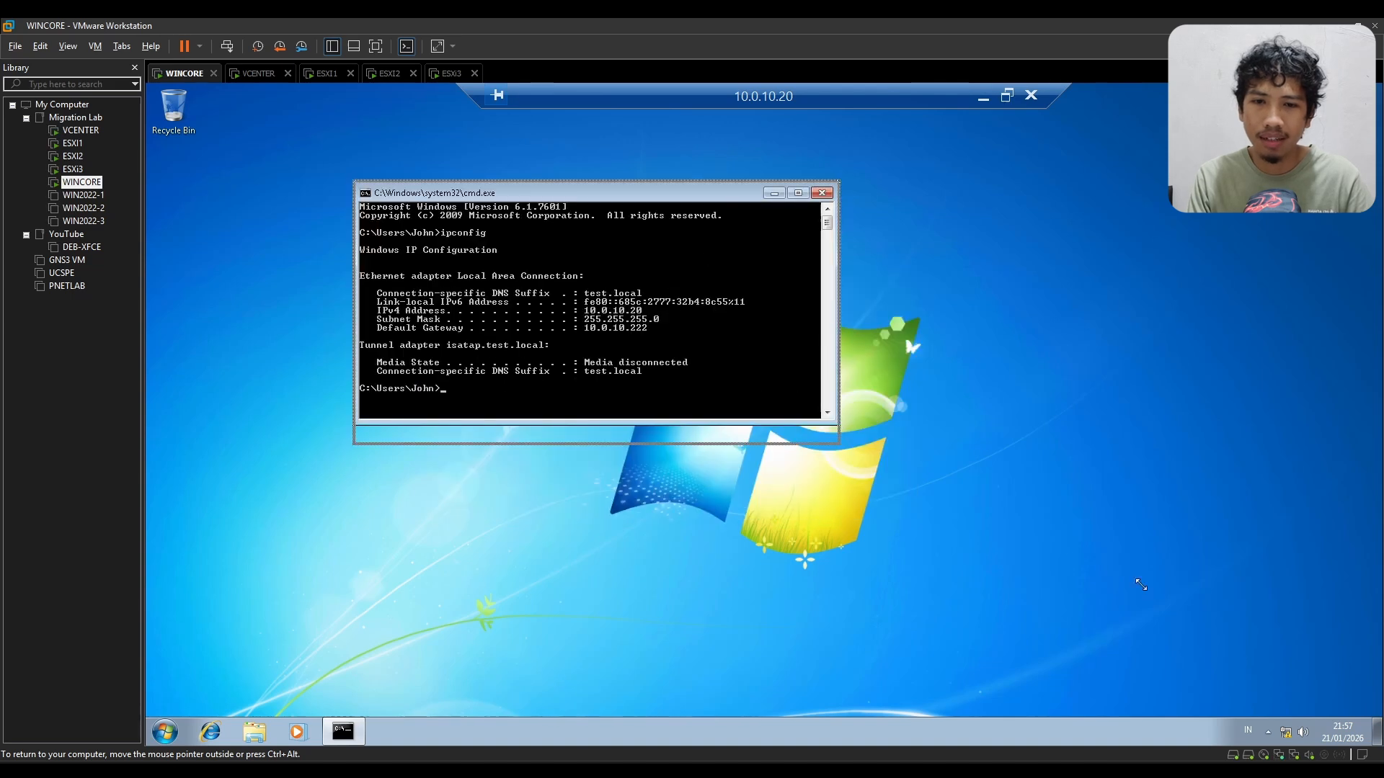
Step: Close the Command Prompt window and disconnect the 10.0.10.20 remote session
{"action": "left_click", "coordinate": [829, 195]}
{"action": "left_click", "coordinate": [1031, 95]}
{"action": "left_click", "coordinate": [841, 457]}
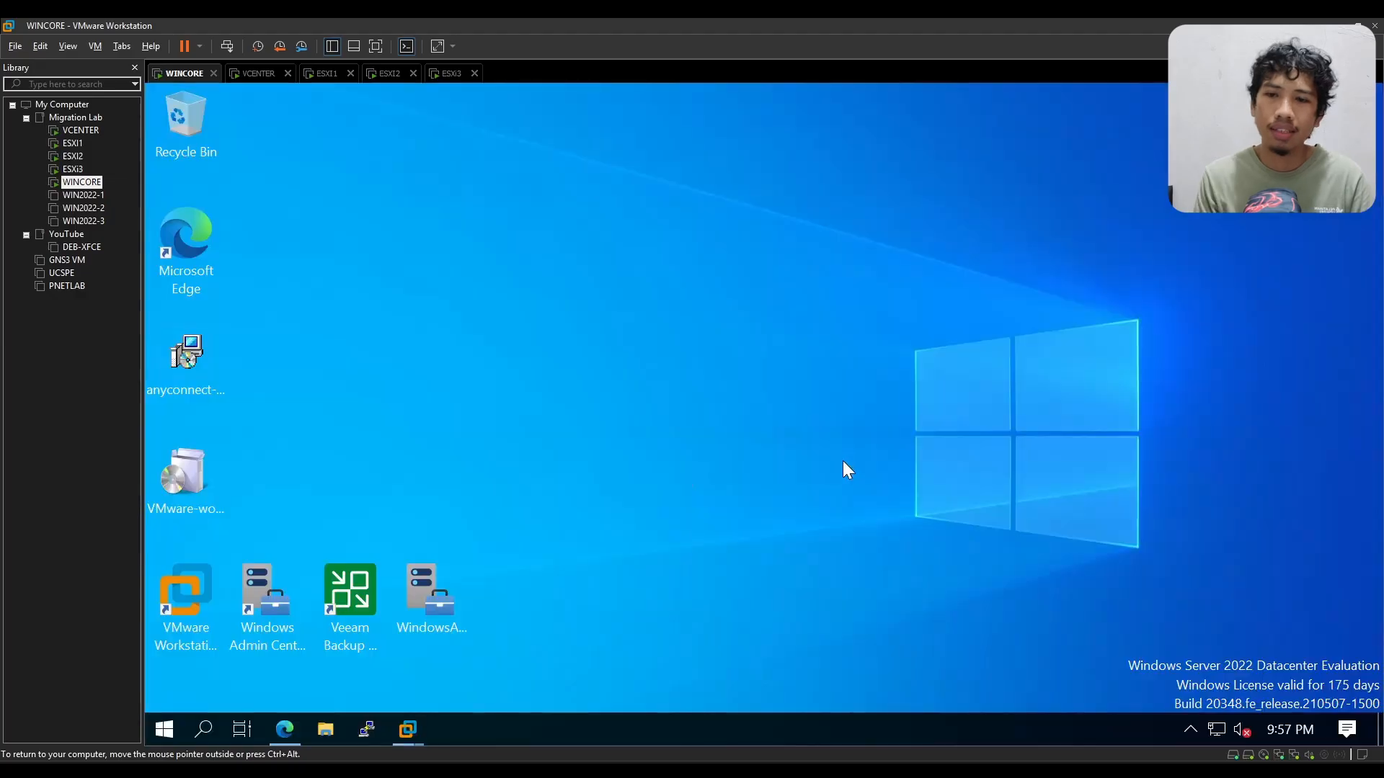
Step: Switch to VMware Workstation on WINCORE, view the WIN7-1 console, and return to the esxi3.test.local host overview
{"action": "mouse_move", "coordinate": [409, 732]}
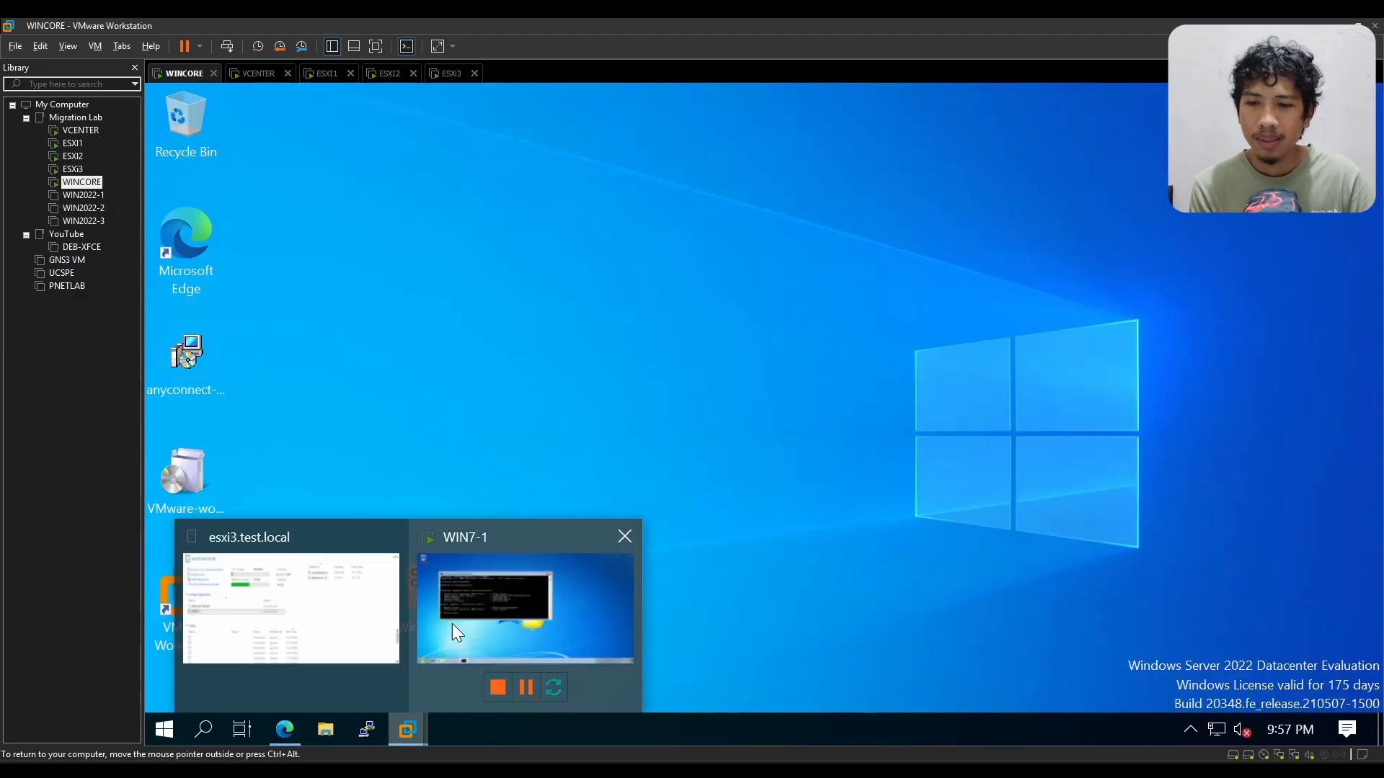
{"action": "left_click", "coordinate": [294, 611]}
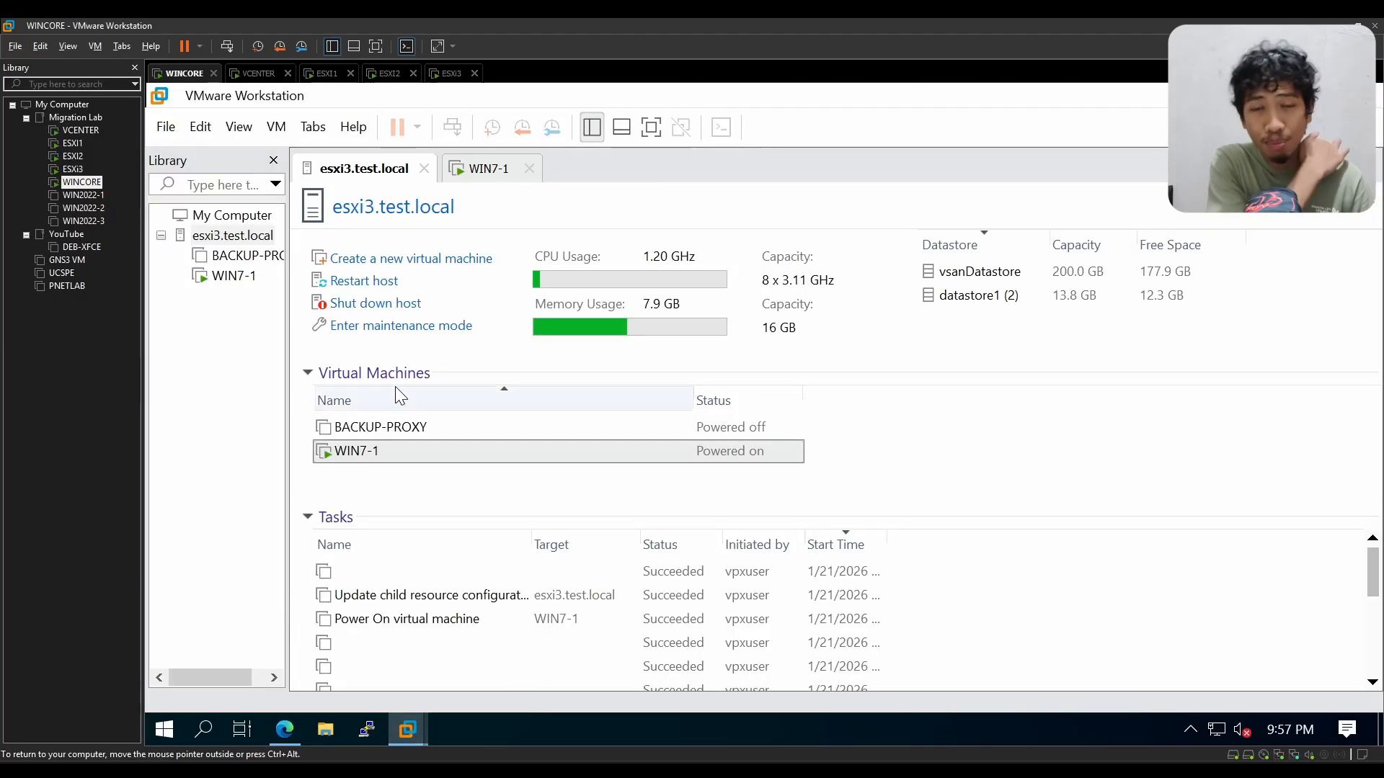
{"action": "left_click", "coordinate": [489, 180]}
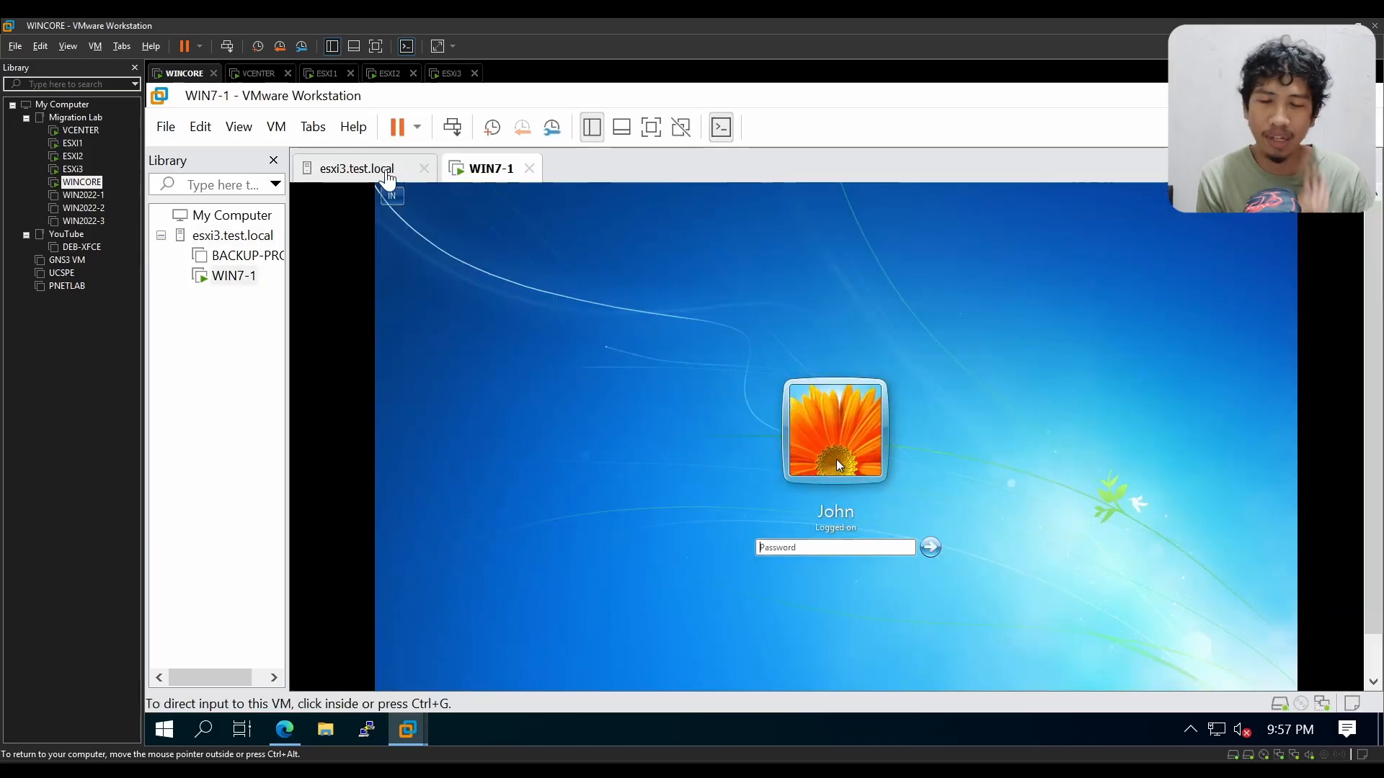
{"action": "left_click", "coordinate": [384, 174]}
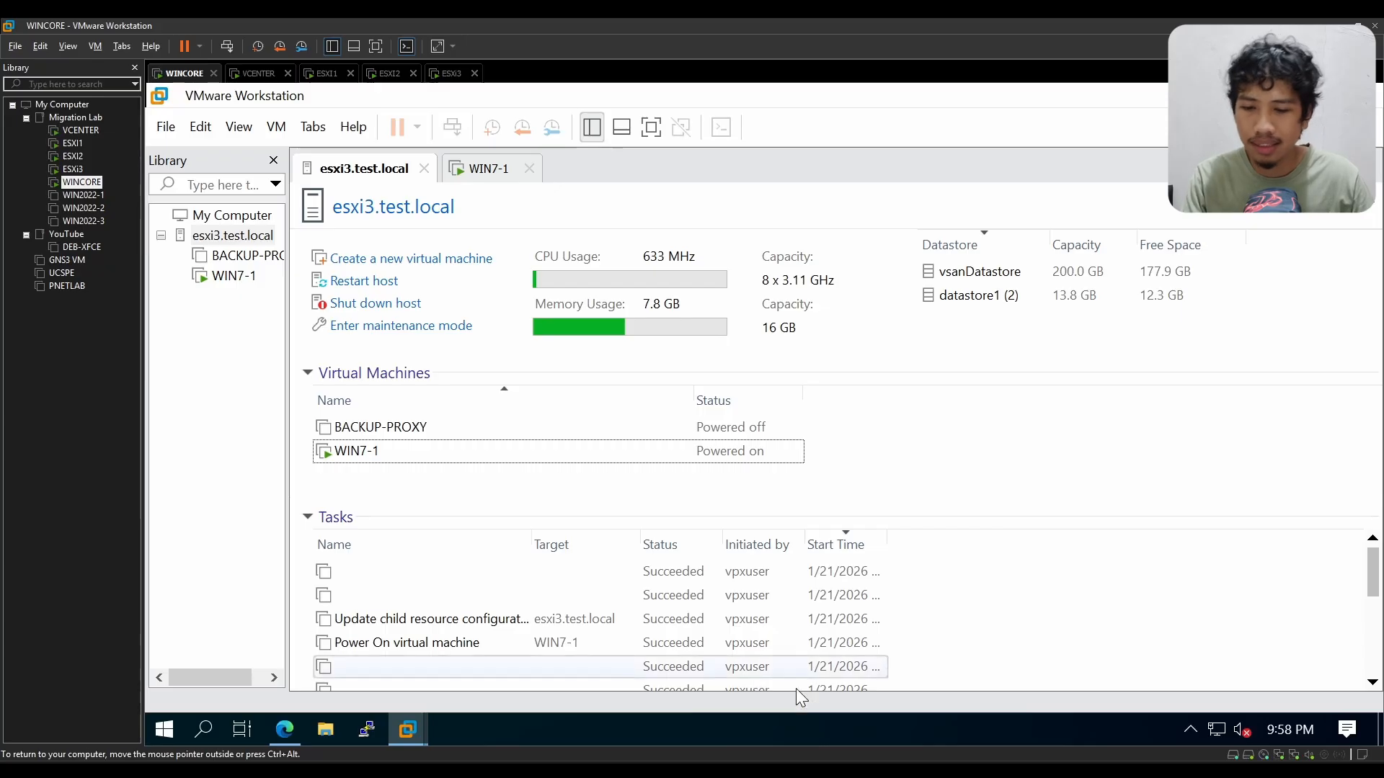
Step: Launch Notepad on WINCORE by searching for "notepad", widen its window and reposition it over VMware Workstation
{"action": "key", "text": "super"}
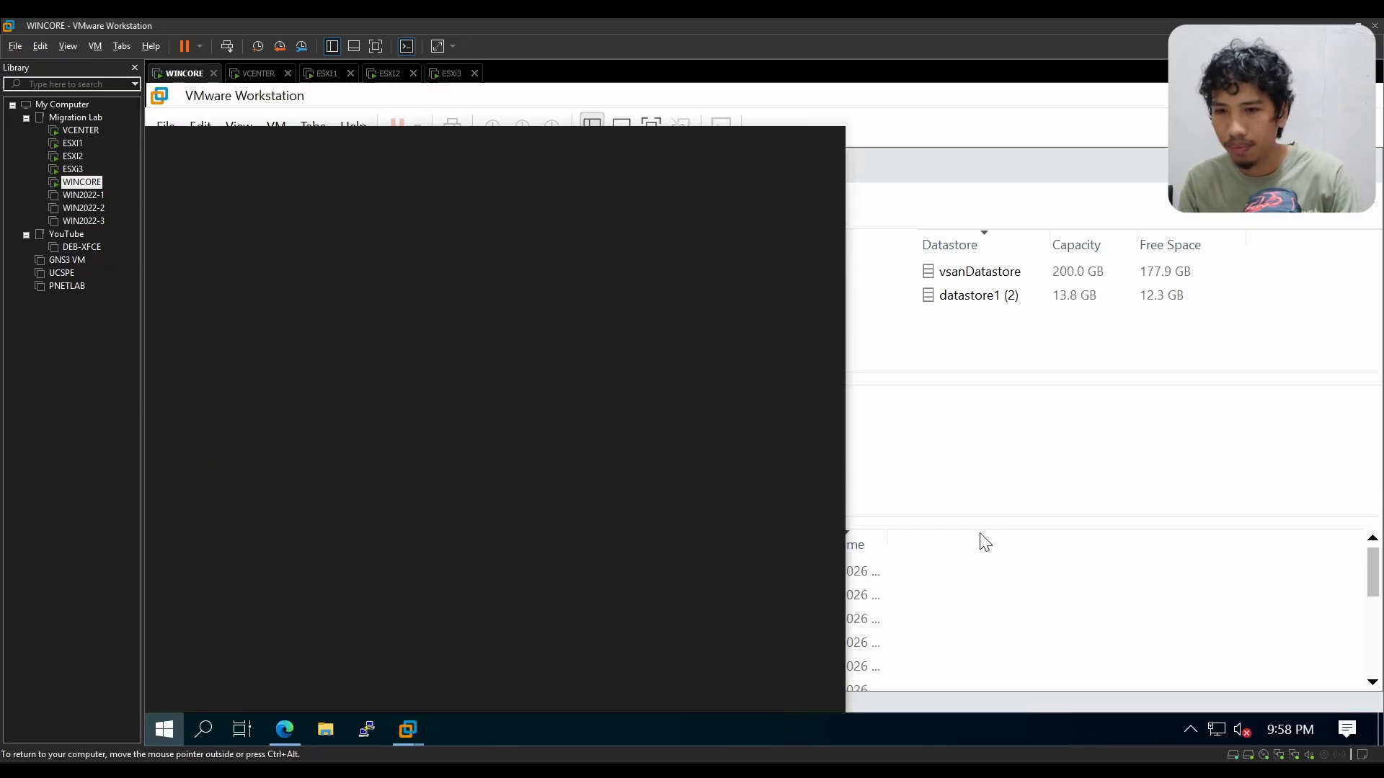
{"action": "type", "text": "notepad"}
{"action": "key", "text": "Return"}
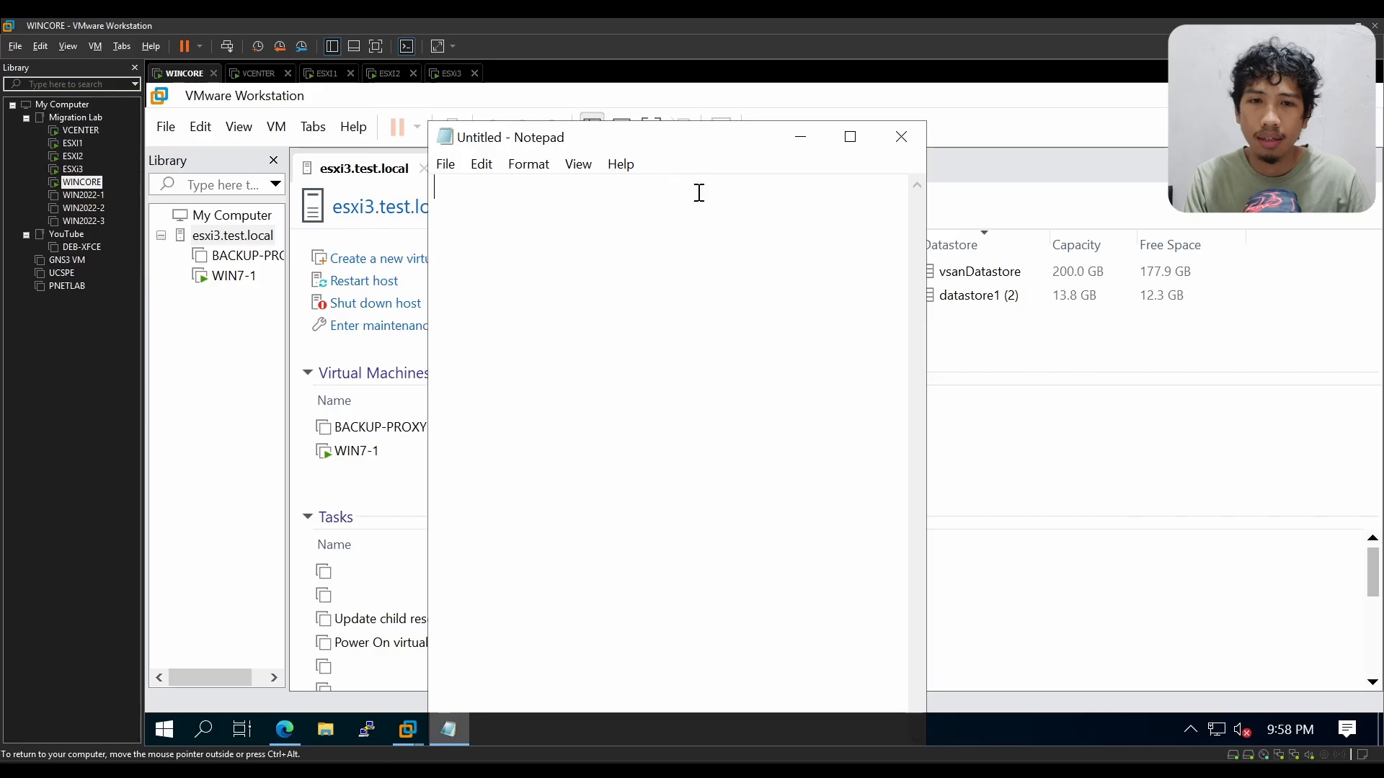
{"action": "left_click_drag", "start_coordinate": [929, 218], "coordinate": [1203, 217]}
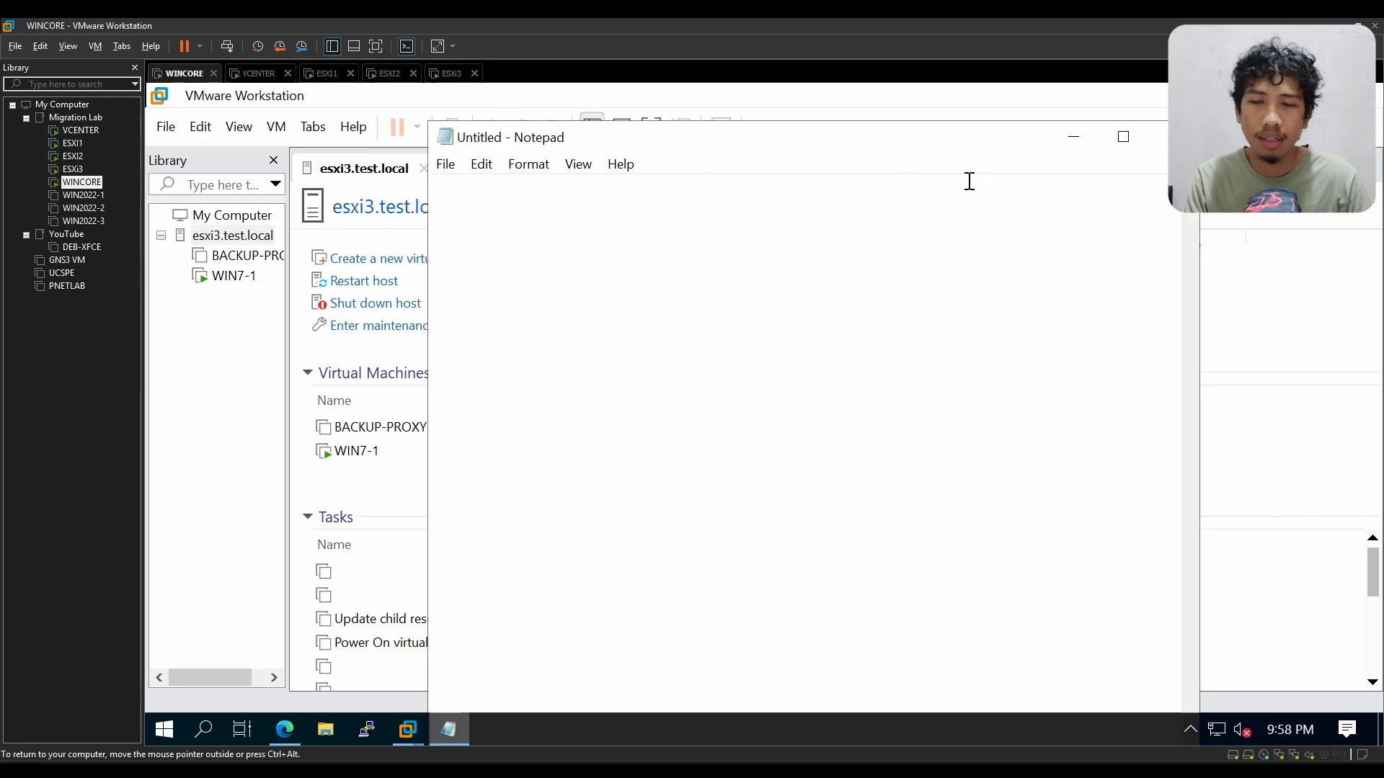
{"action": "left_click_drag", "start_coordinate": [939, 132], "coordinate": [875, 131]}
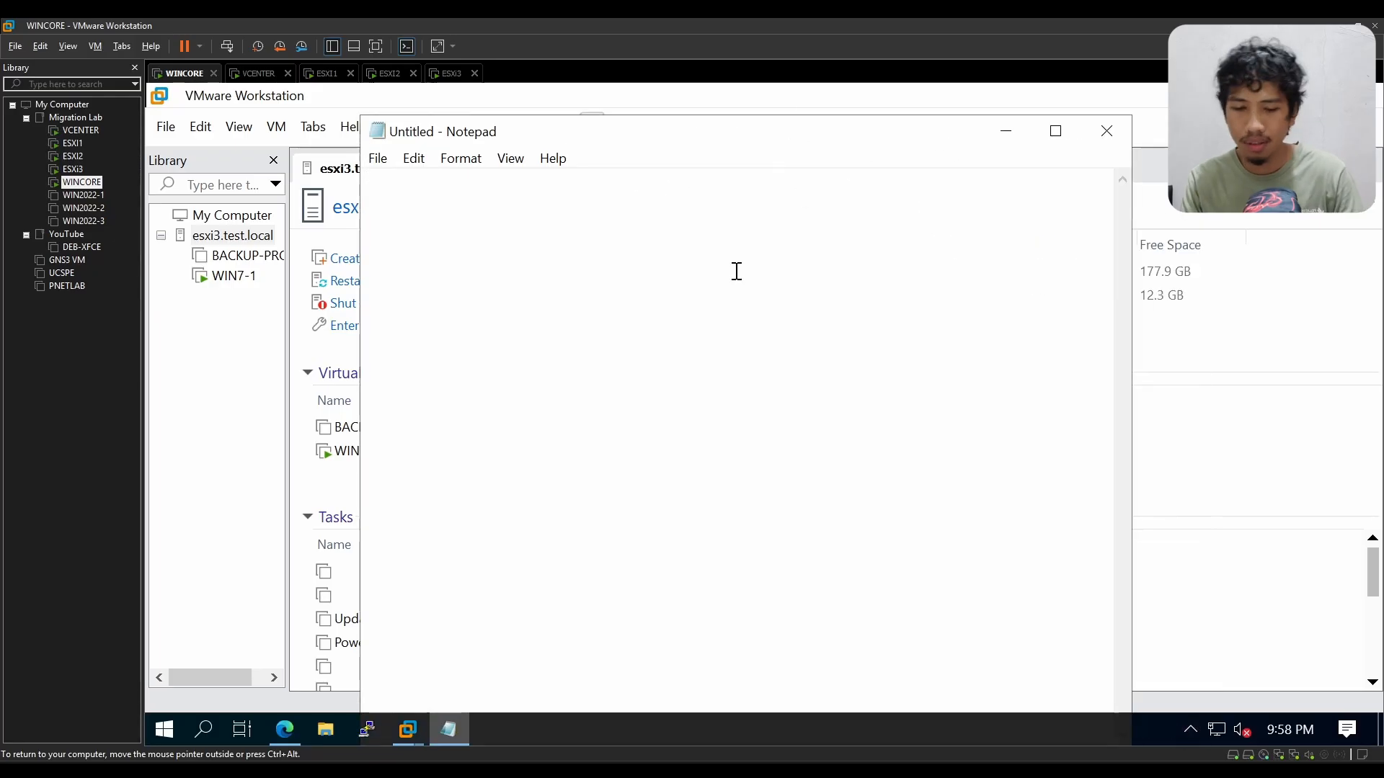
Step: Write the first note as "1. Setup dulu DNS server dan NTP server"
{"action": "type", "text": "1."}
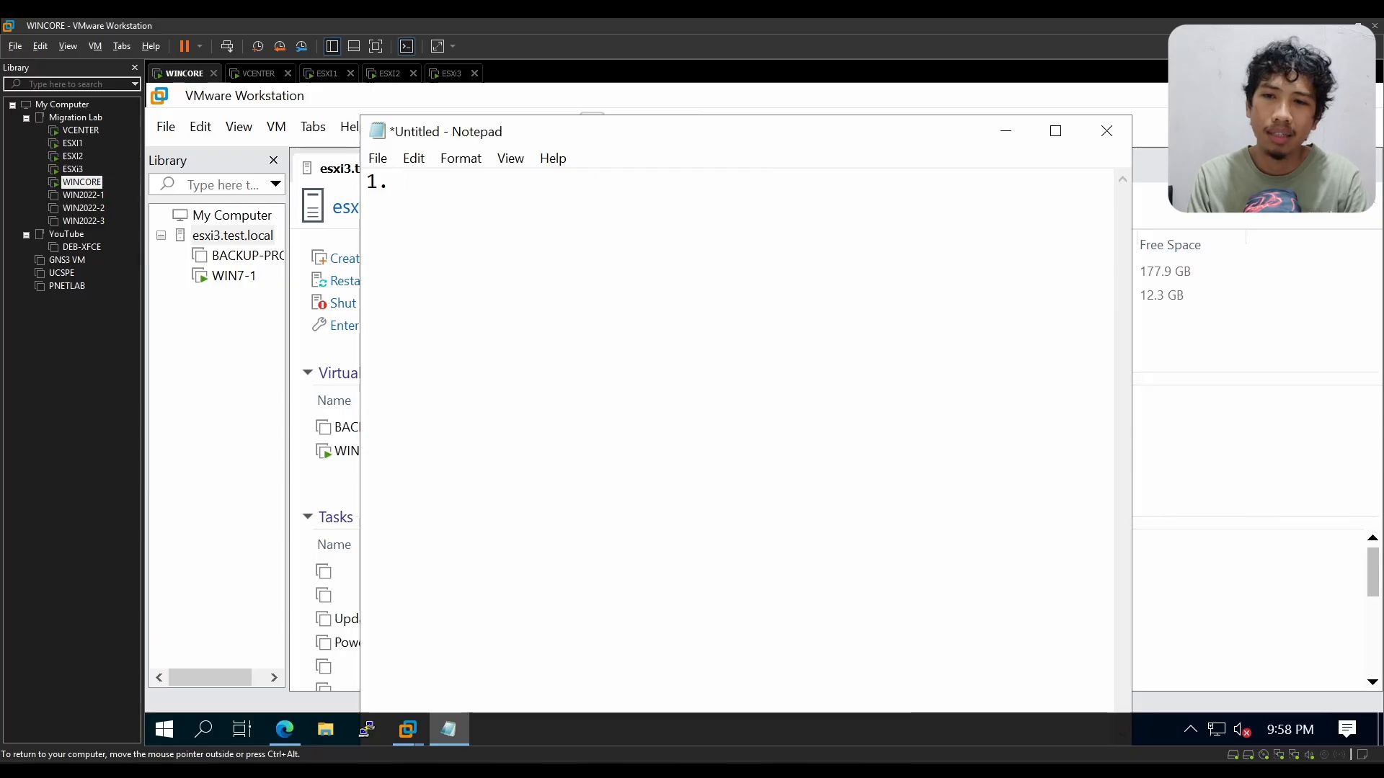
{"action": "type", "text": " Setup"}
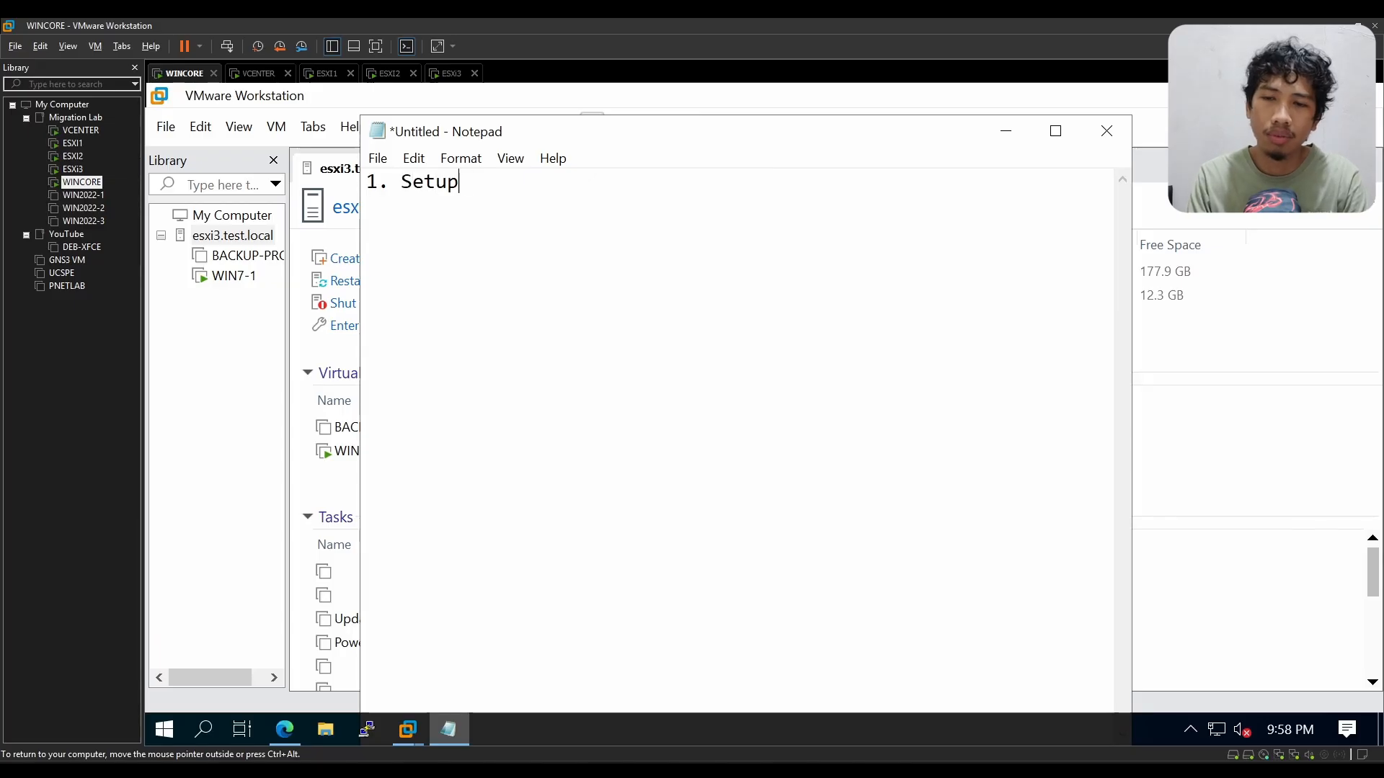
{"action": "type", "text": " dulu DNS "}
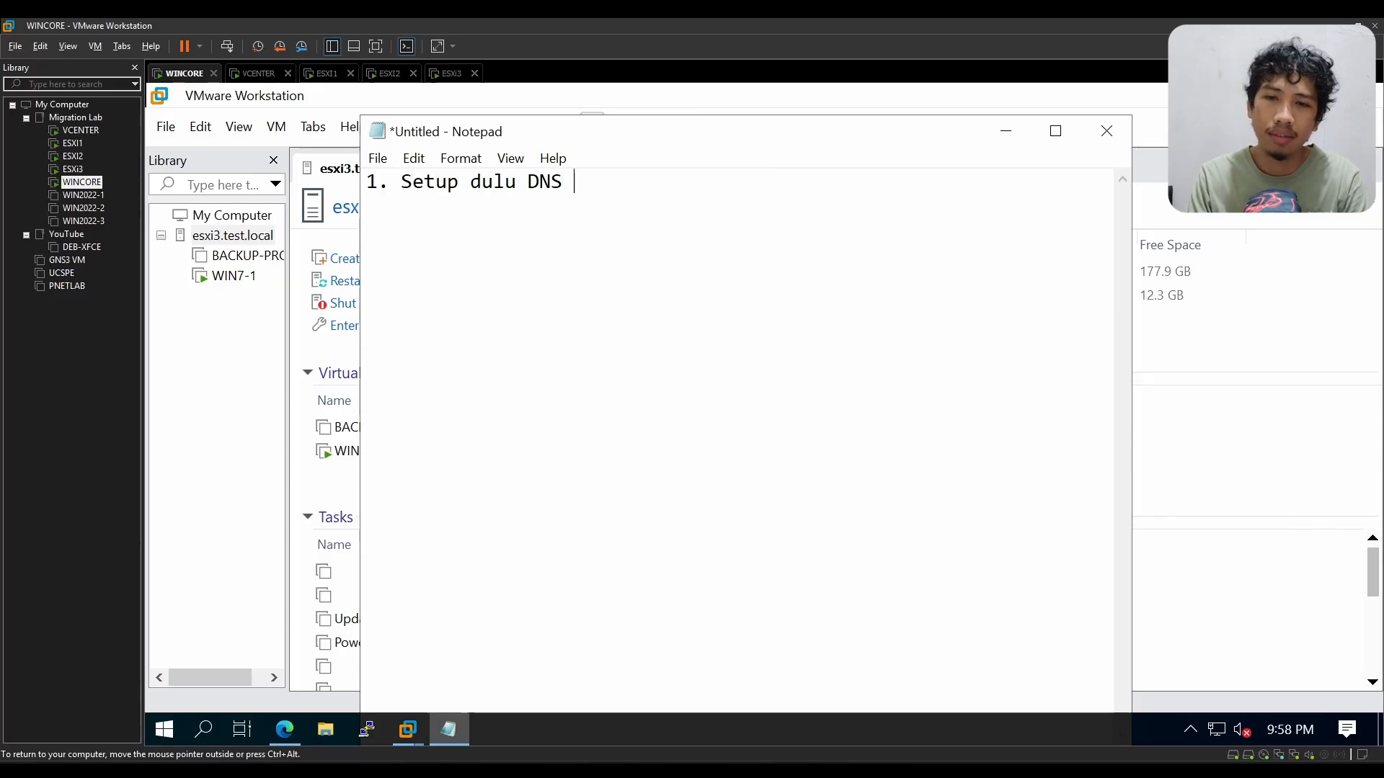
{"action": "type", "text": "server dan NTP server"}
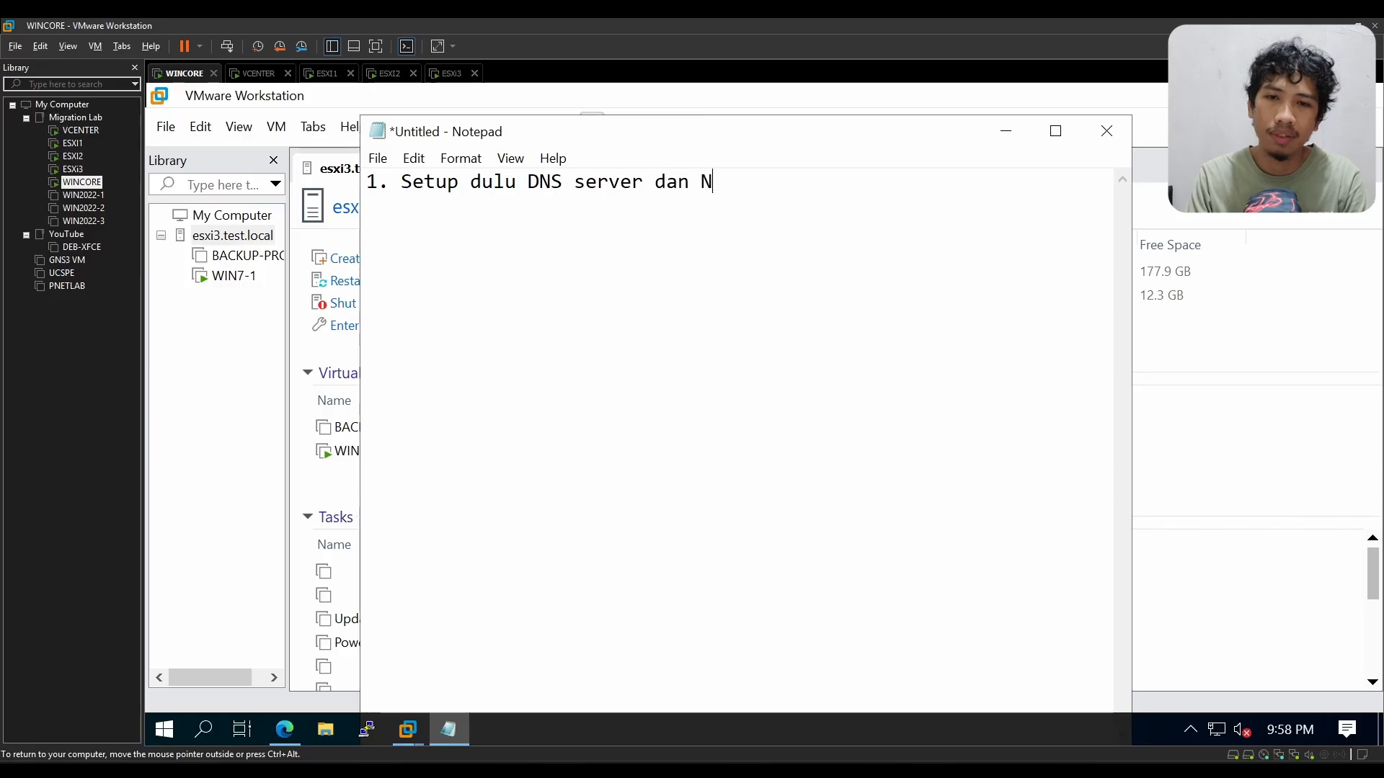
Step: Start a second note line reading "2. Pastikan isi semua informasi yang dibutuhkan ketika install"
{"action": "key", "text": "Return"}
{"action": "type", "text": "2. "}
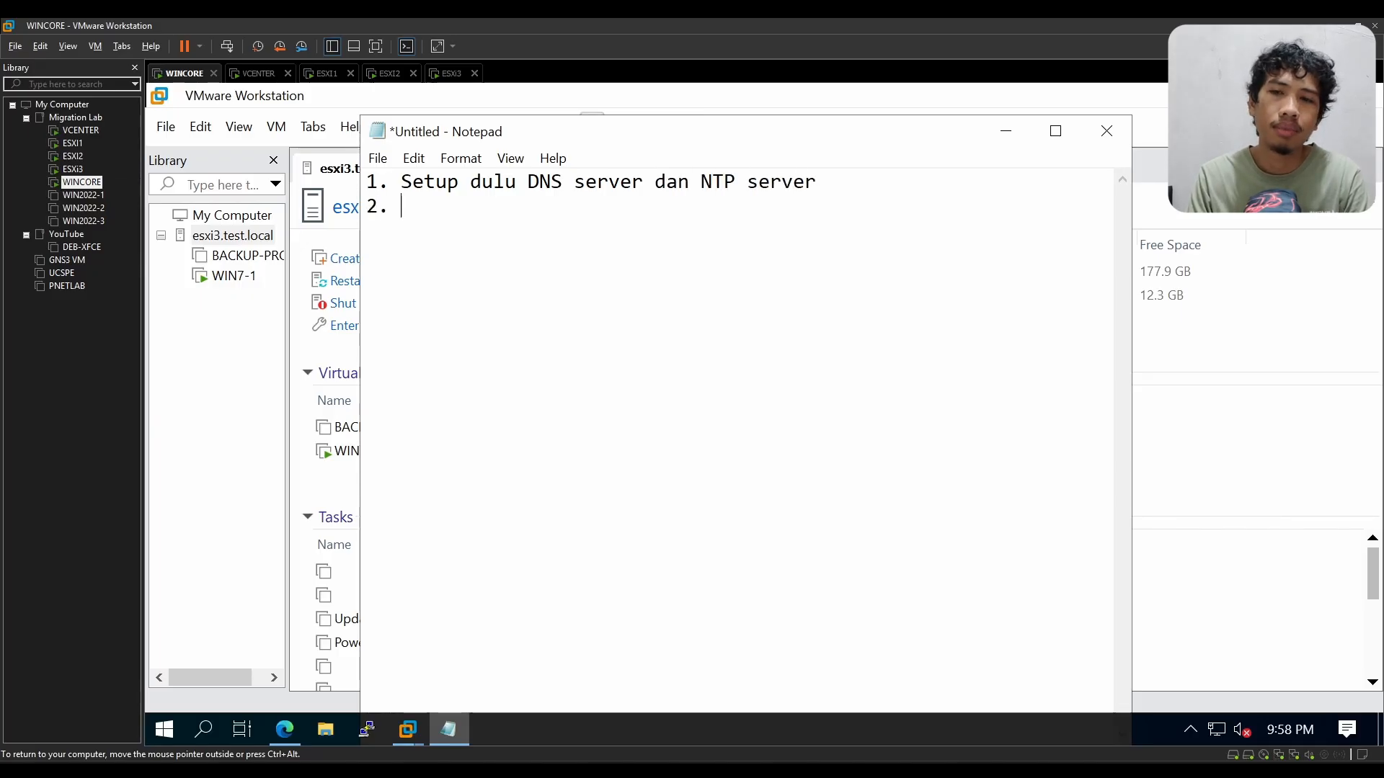
{"action": "type", "text": "Pa"}
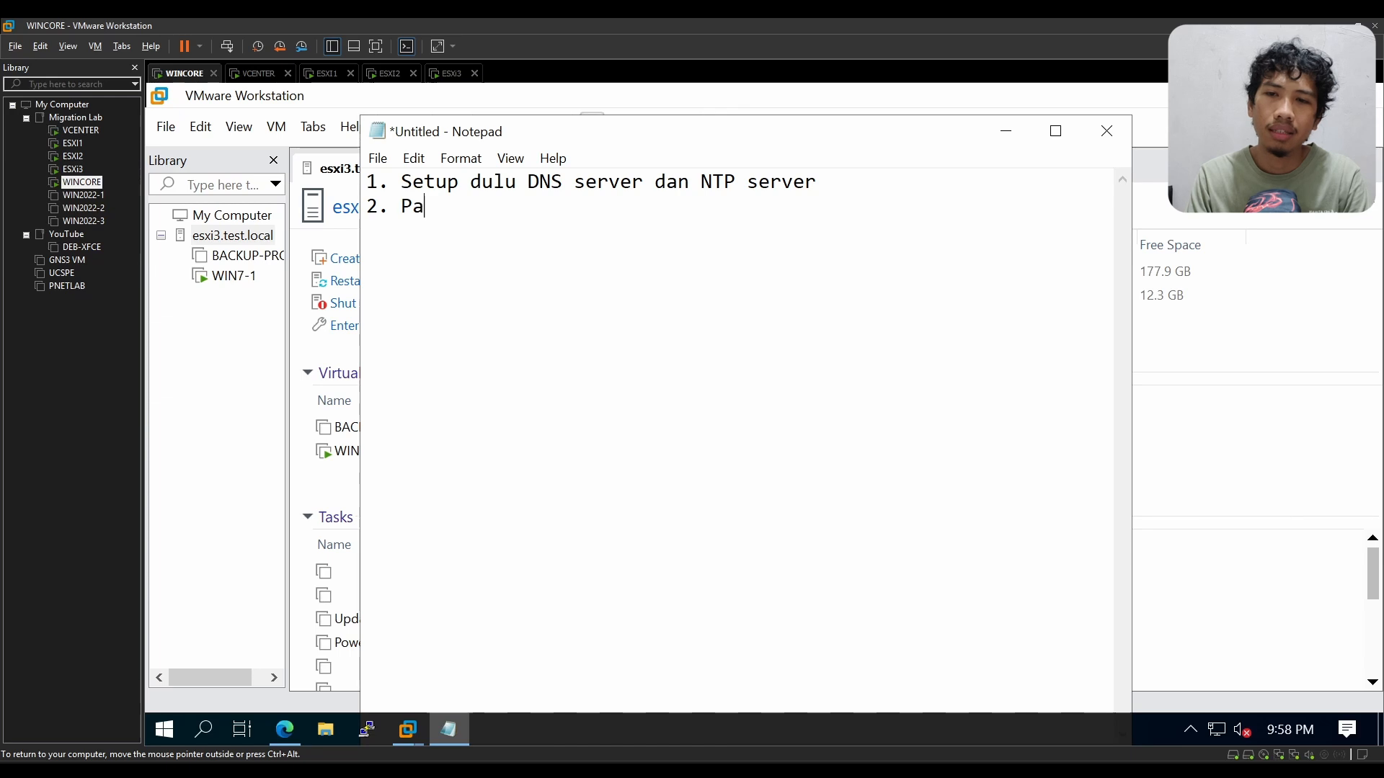
{"action": "type", "text": "stikan isi "}
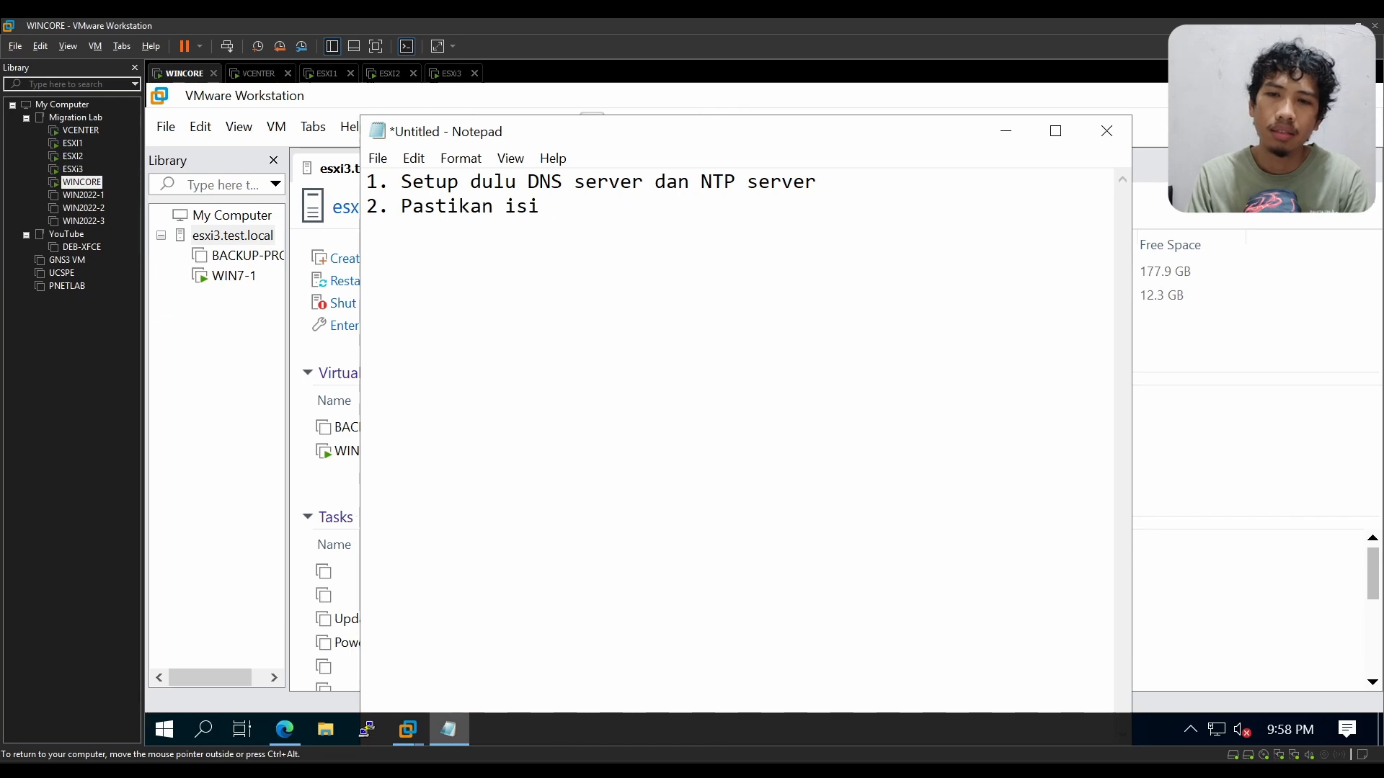
{"action": "type", "text": "semua infor"}
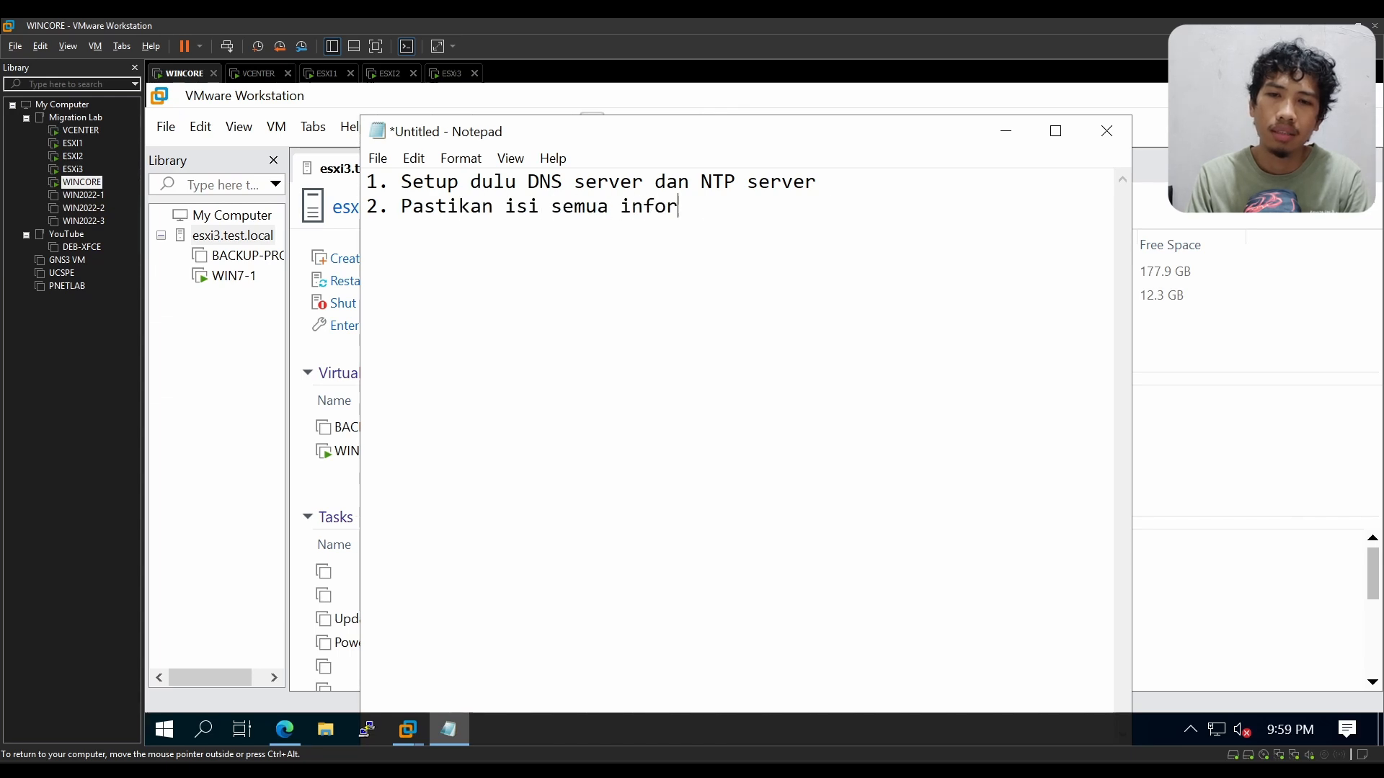
{"action": "type", "text": "masi yang di"}
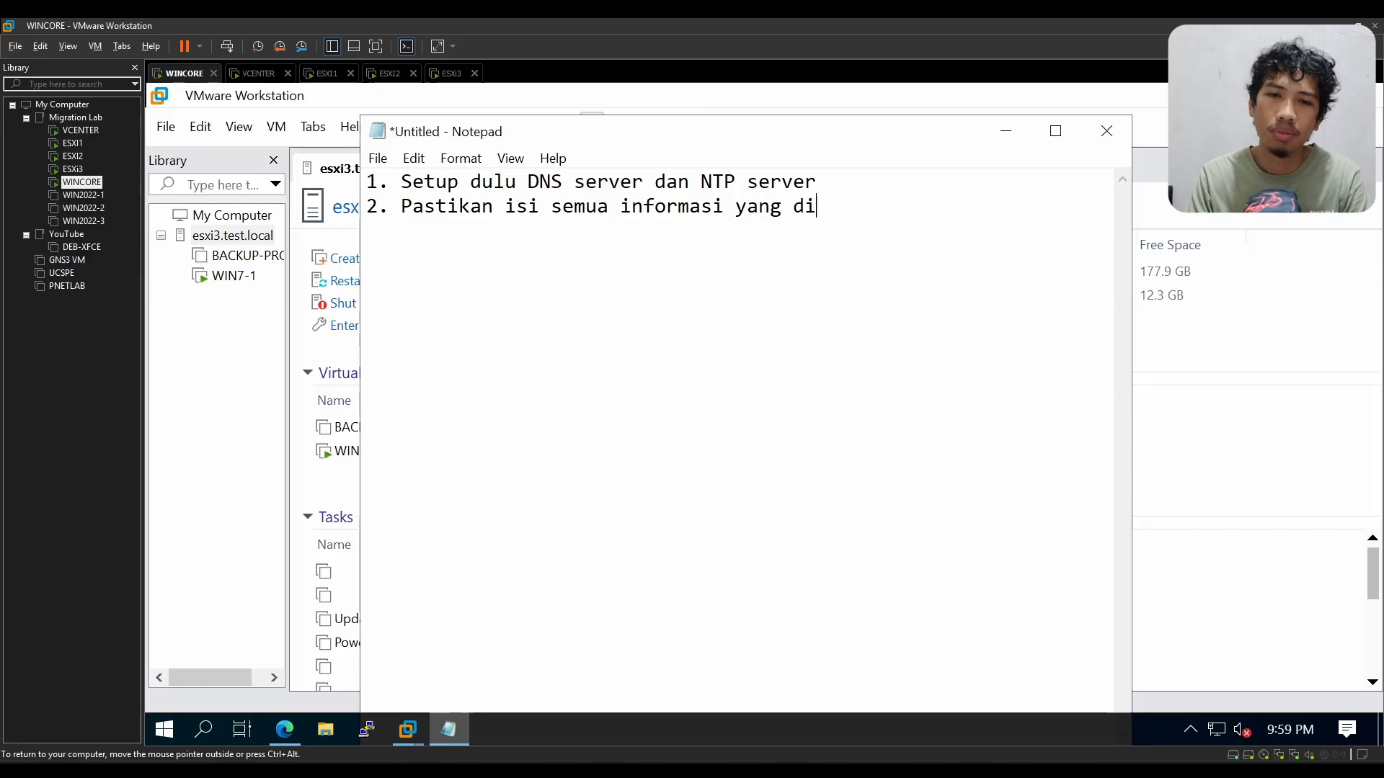
{"action": "type", "text": "butuhkan ketika "}
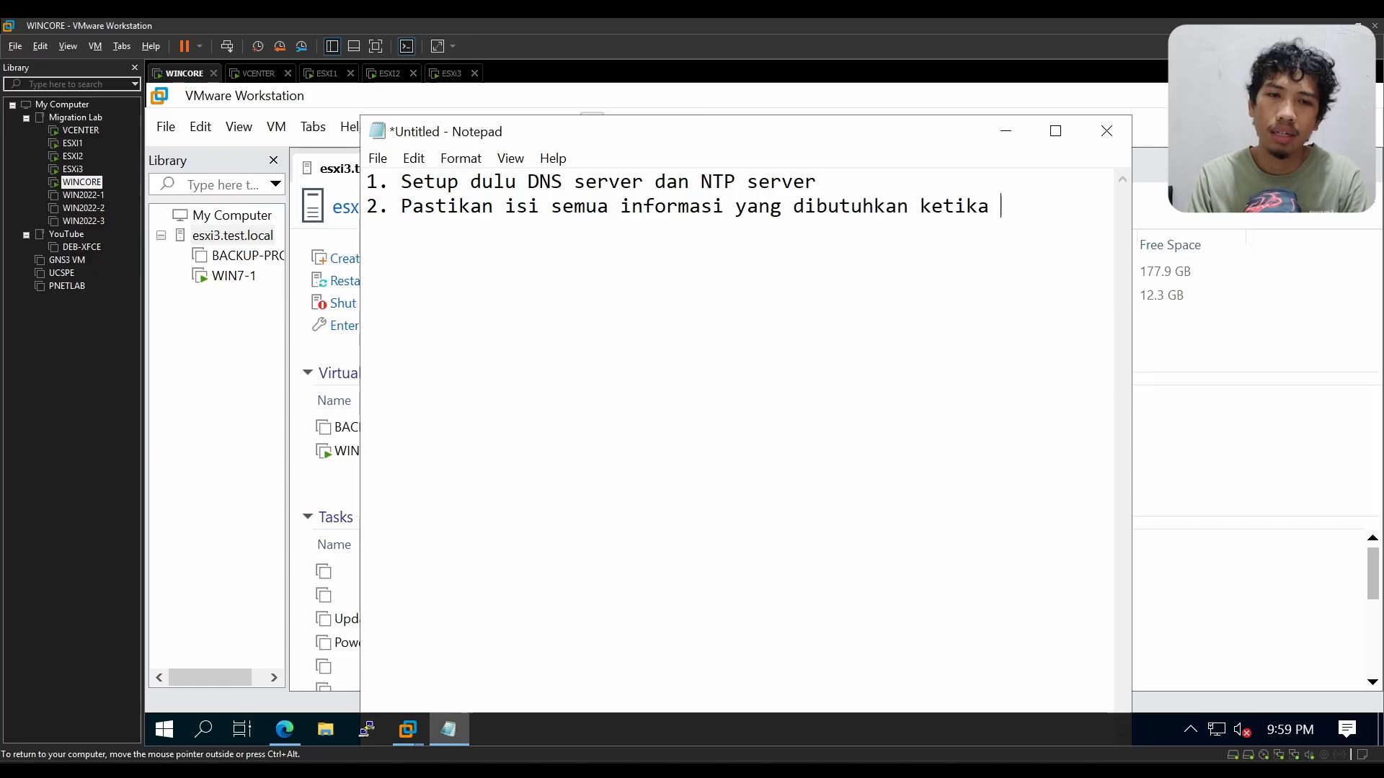
{"action": "type", "text": "install"}
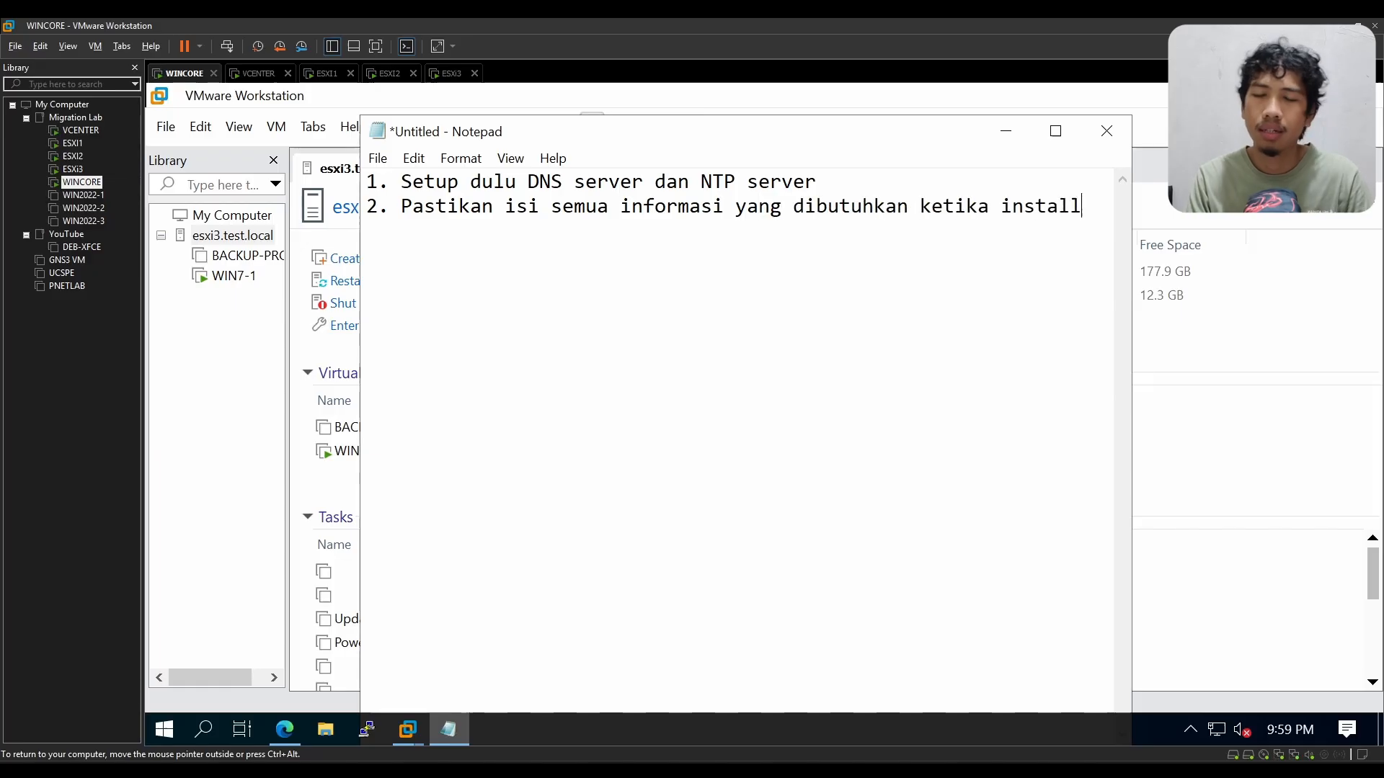
Step: Turn on Word Wrap for the Notepad document
{"action": "left_click", "coordinate": [507, 160]}
{"action": "mouse_move", "coordinate": [460, 157]}
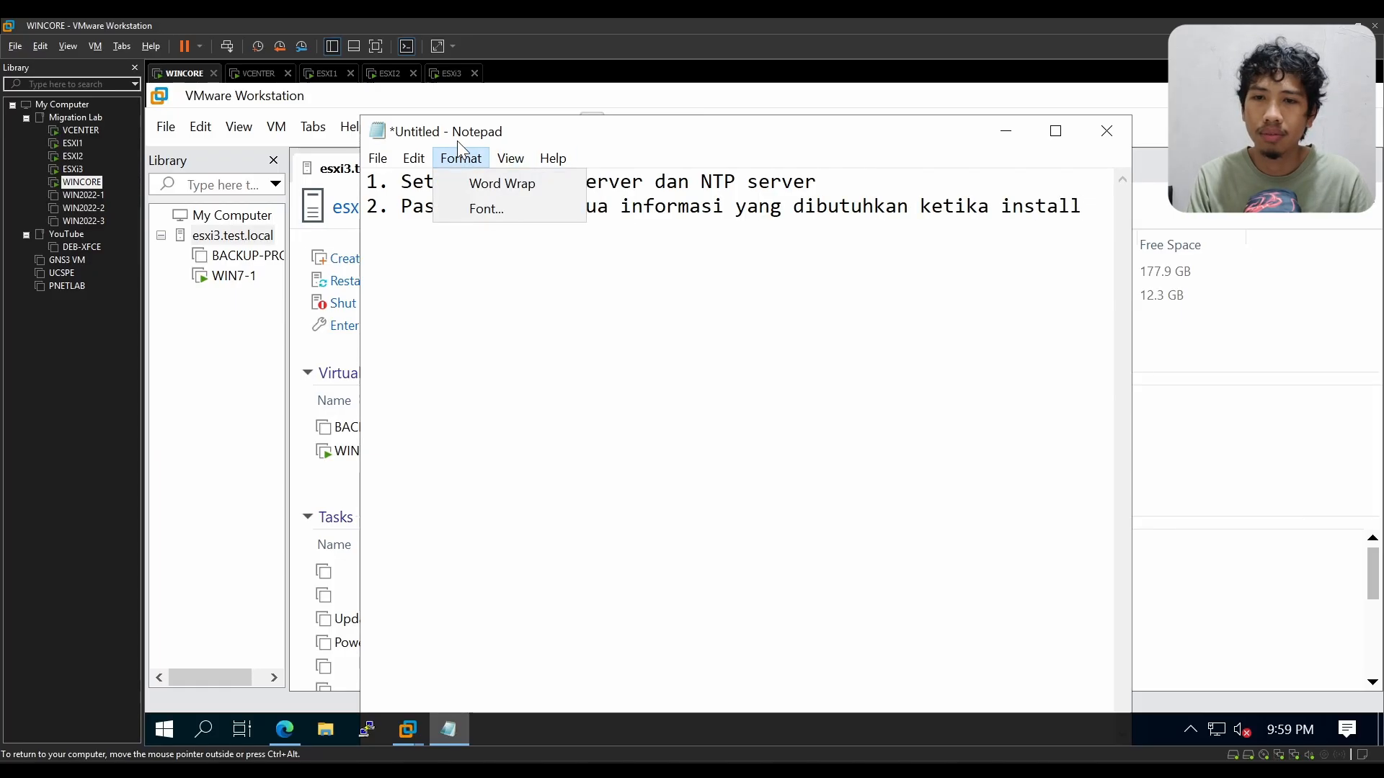
{"action": "left_click", "coordinate": [481, 184]}
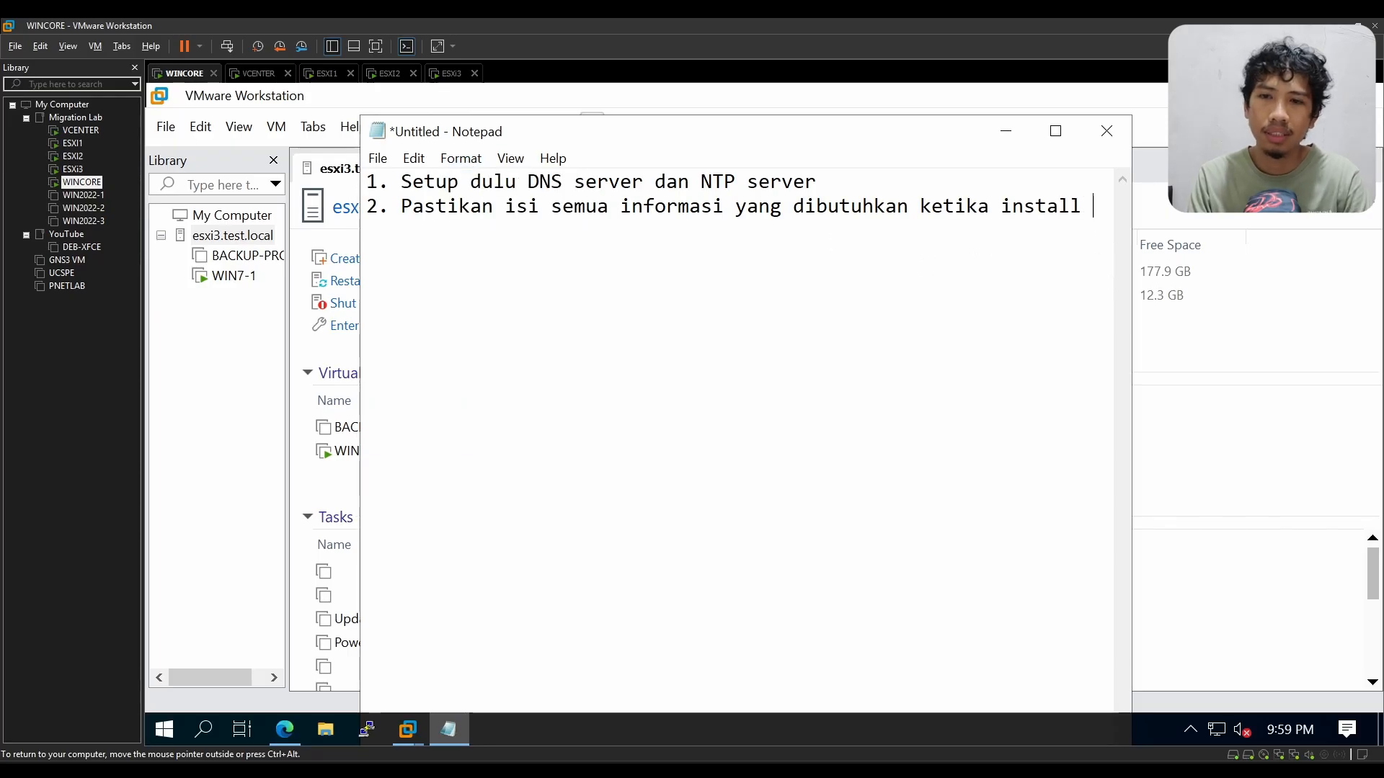
Step: Continue the second note with "vcenter. Setelah isi ip, isi juga password"
{"action": "type", "text": "vcenter"}
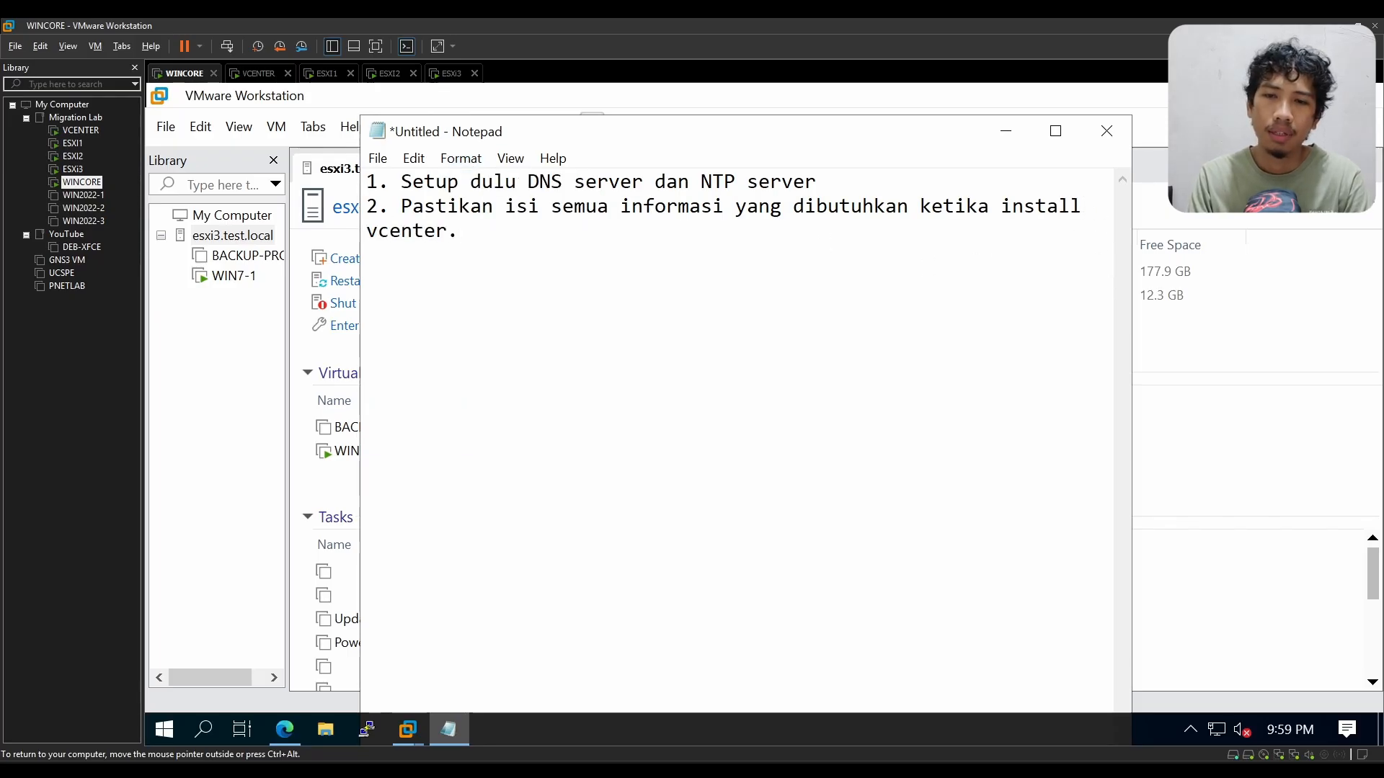
{"action": "type", "text": ". Setelah "}
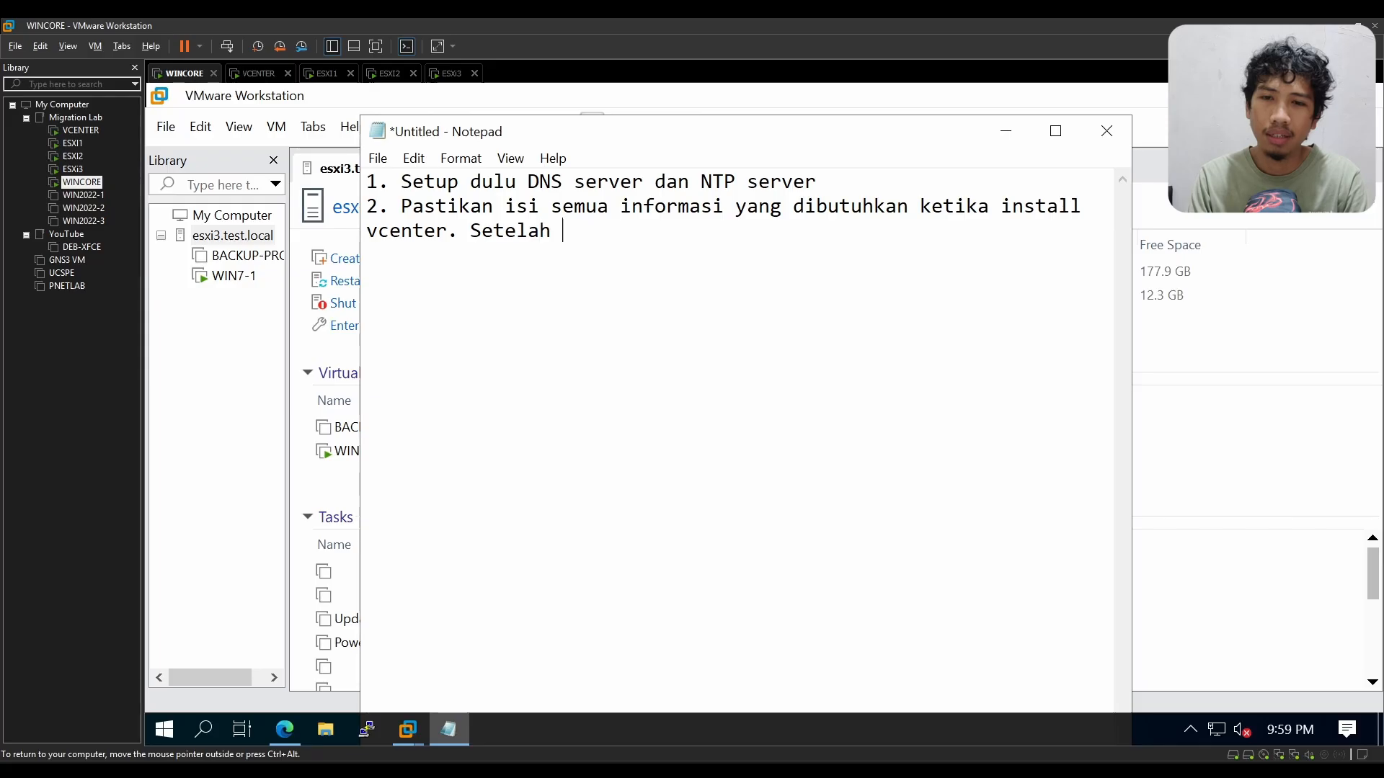
{"action": "type", "text": "isi ip is"}
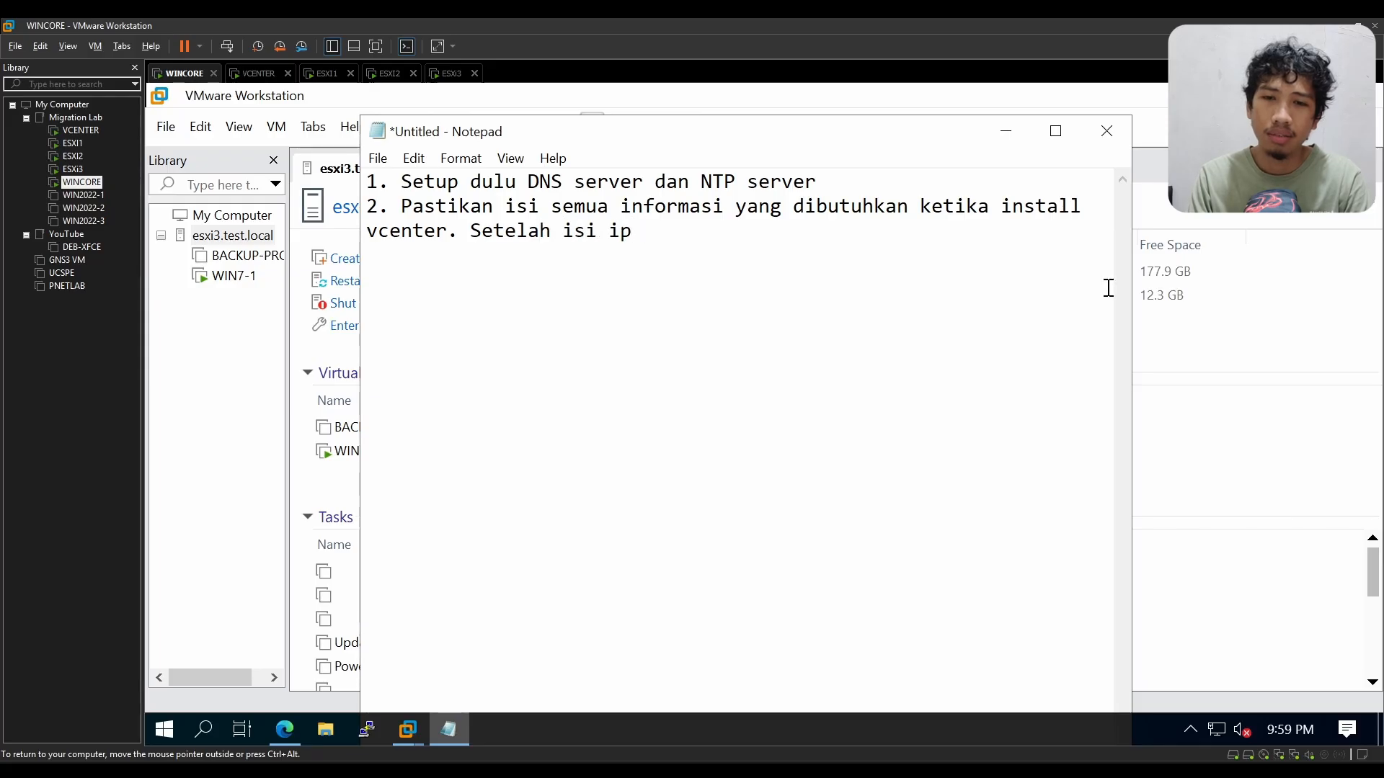
{"action": "key", "text": "BackSpace"}
{"action": "key", "text": "BackSpace"}
{"action": "key", "text": "BackSpace"}
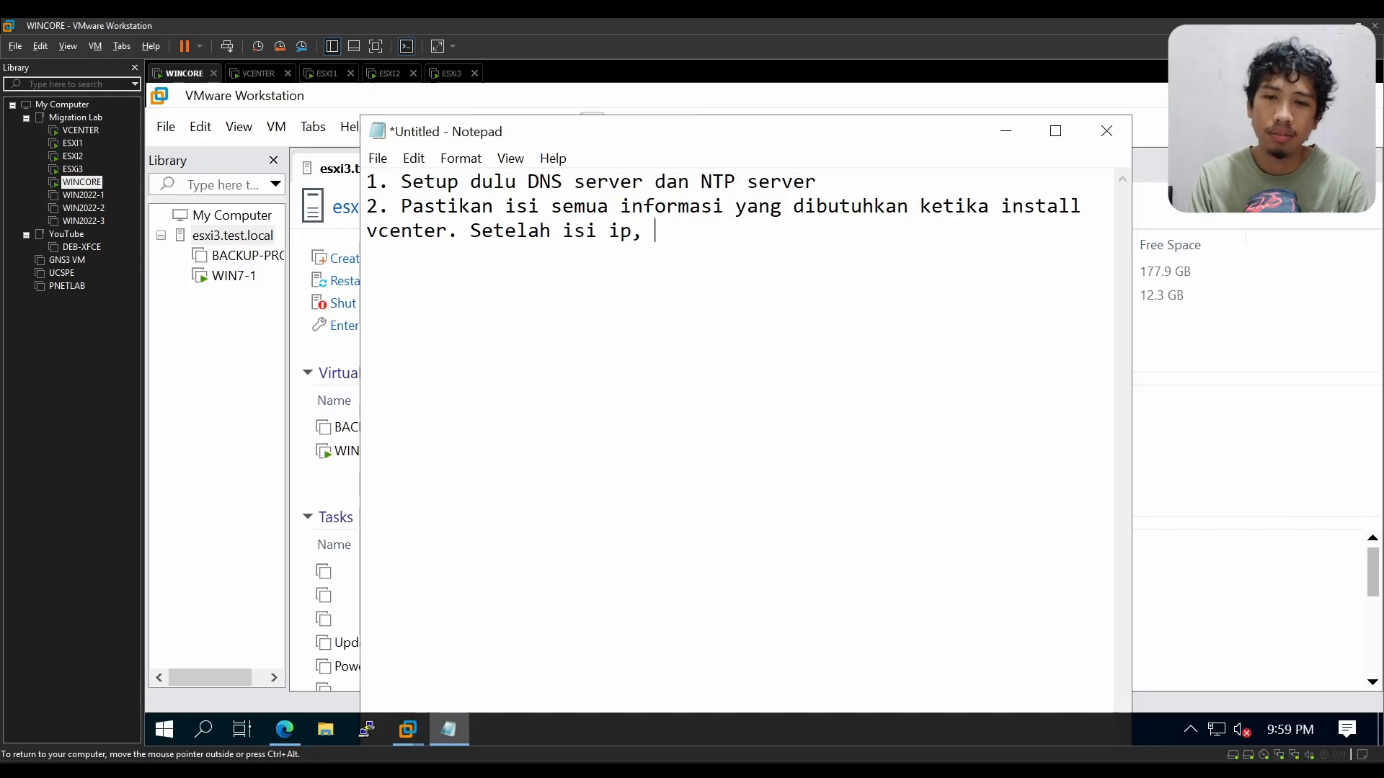
{"action": "type", "text": "isi juga passwo"}
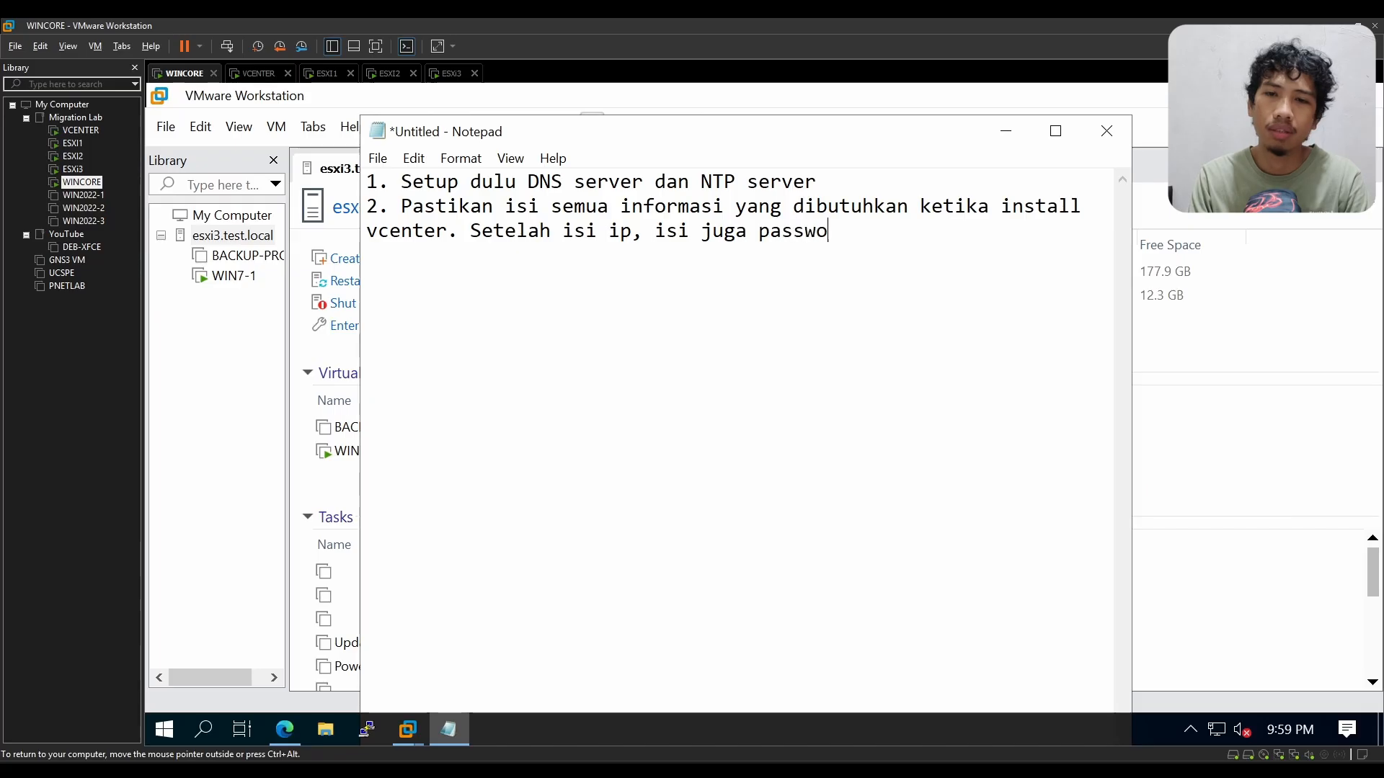
{"action": "type", "text": "rd"}
Step: Add the third note line "3. NGGAK BOLEH REBOOT VCENTER, SUSPEND AJA"
{"action": "key", "text": "Return"}
{"action": "type", "text": "3."}
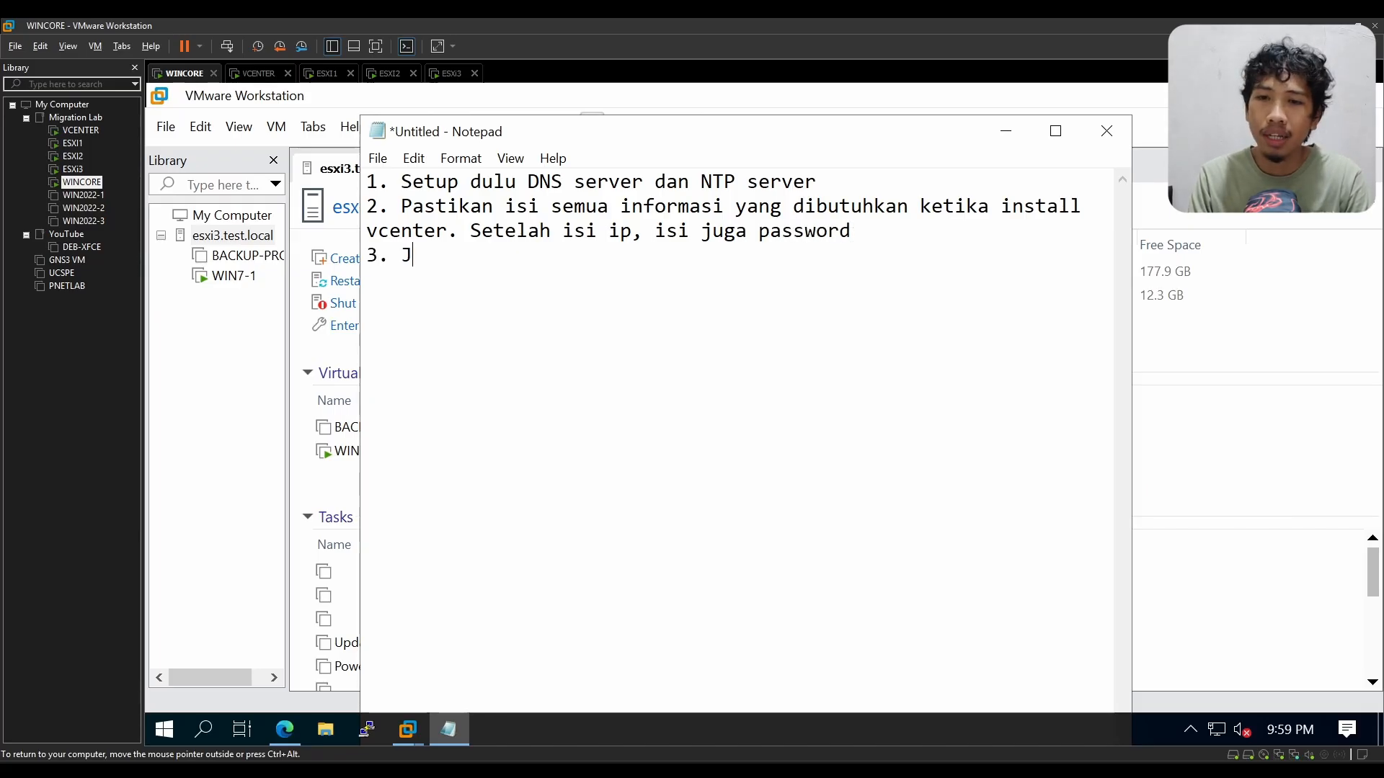
{"action": "type", "text": " NGGAK BOLEH "}
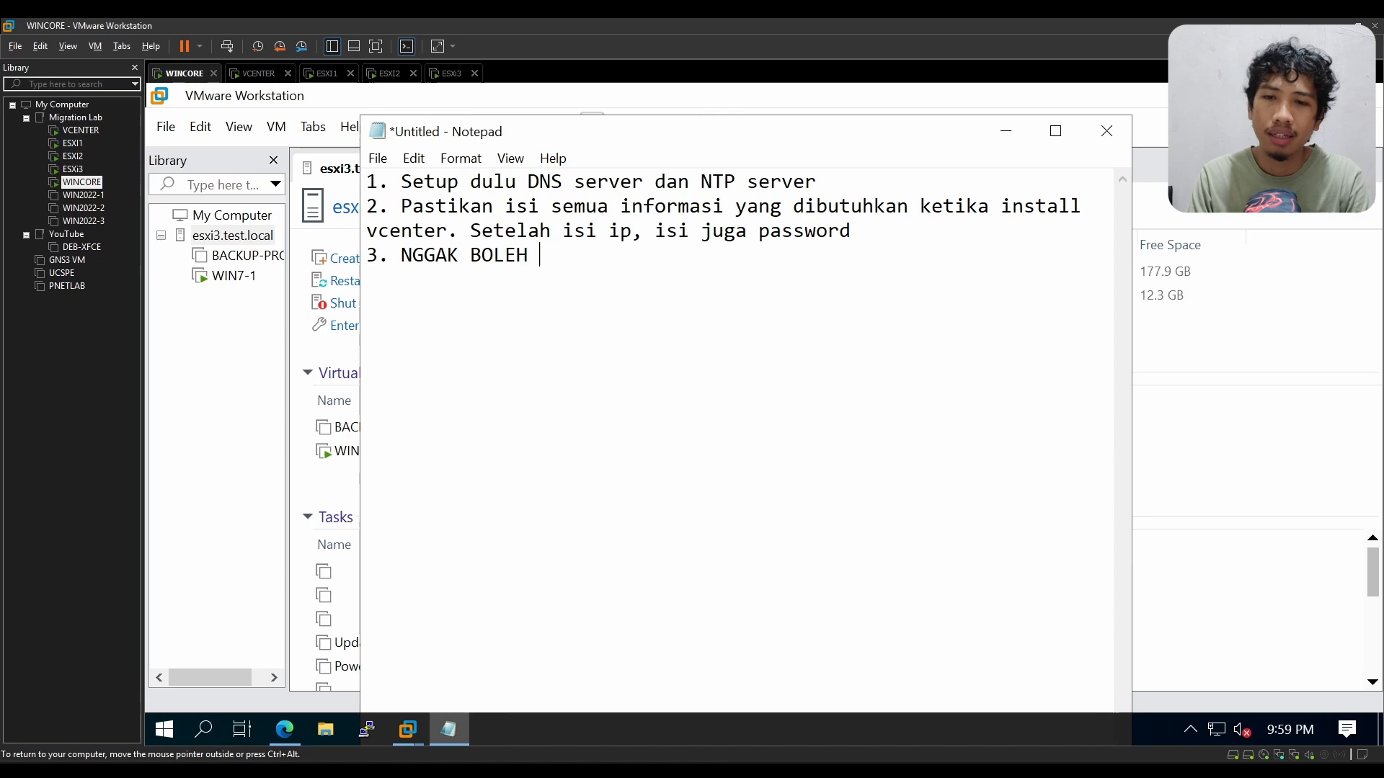
{"action": "type", "text": "REBOOT V"}
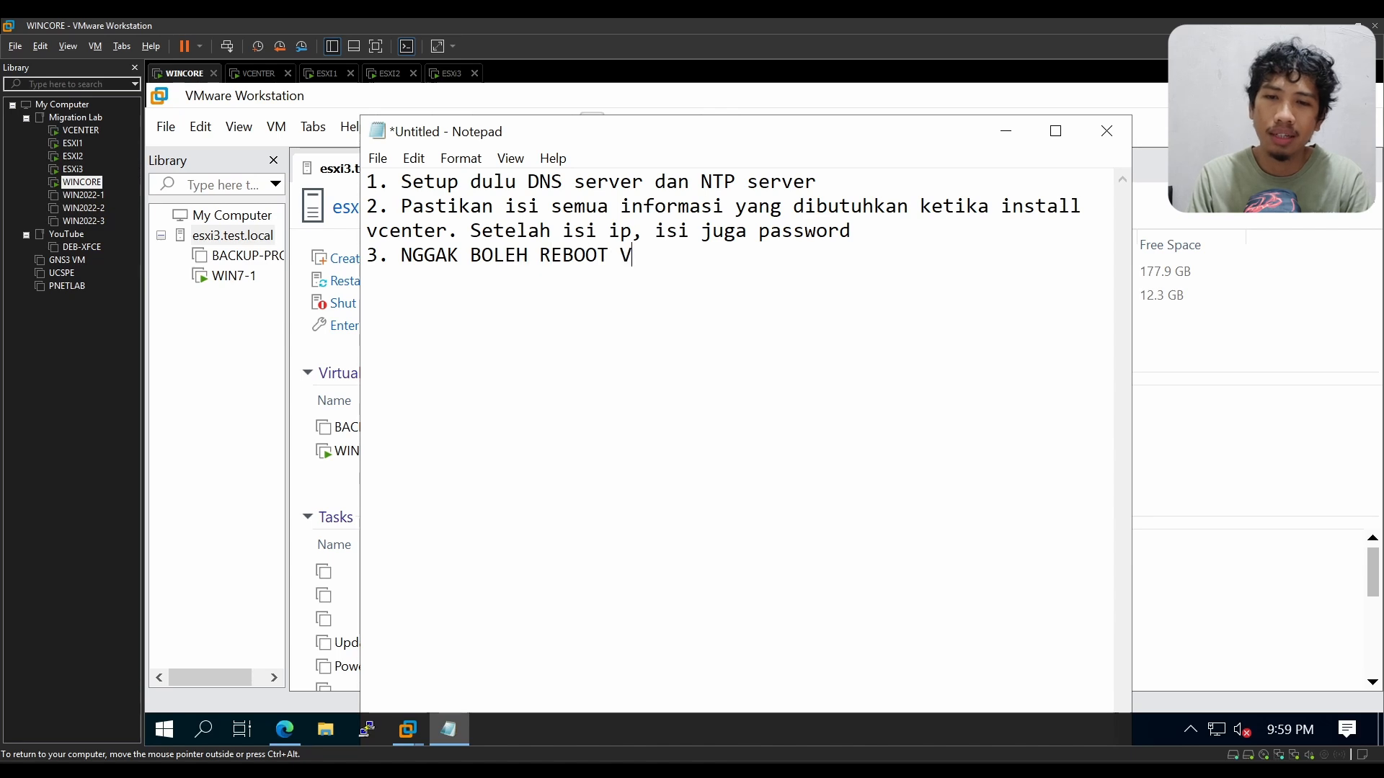
{"action": "type", "text": "CENTER"}
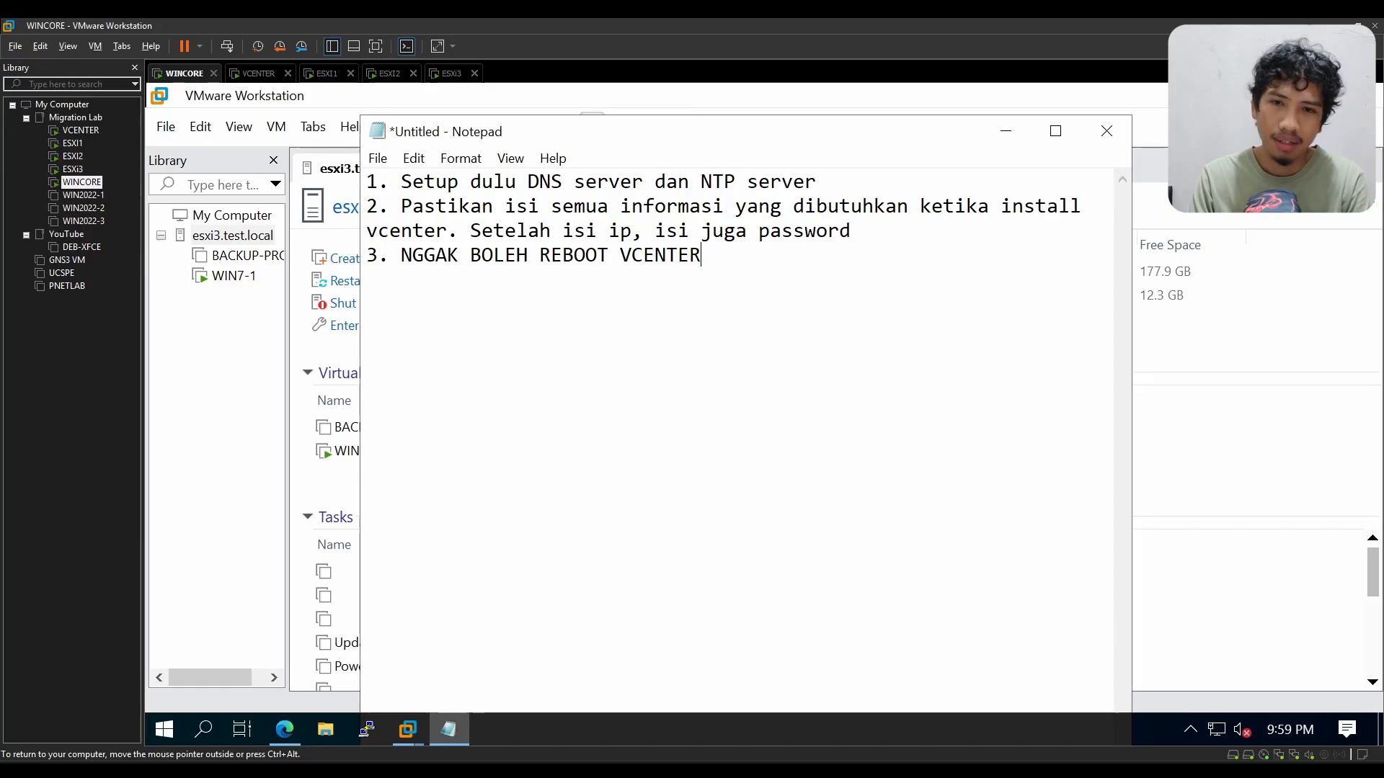
{"action": "type", "text": ", SUSPEND AJA"}
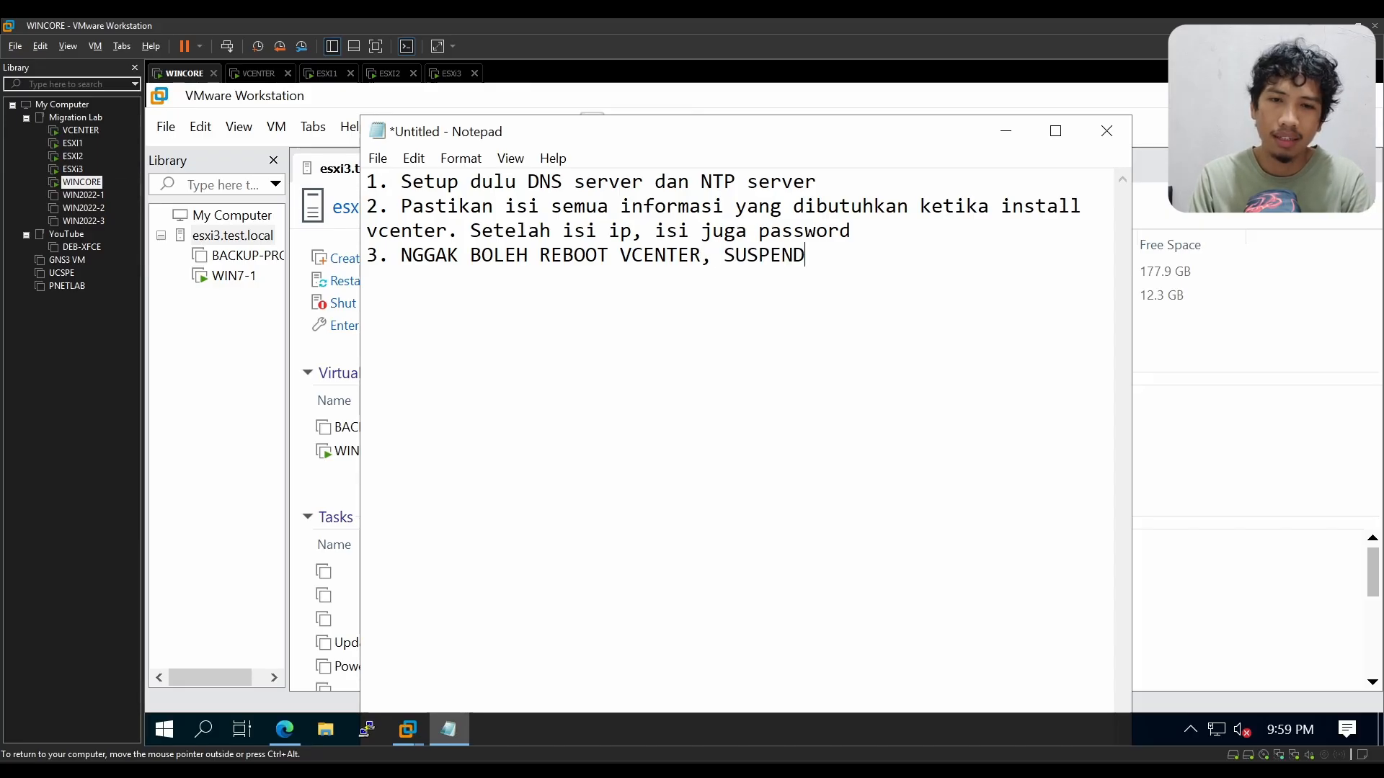
Step: Add the fourth note line "4. HARD Disk pakai SCSI untuk storage vSAN"
{"action": "key", "text": "Return"}
{"action": "type", "text": "4."}
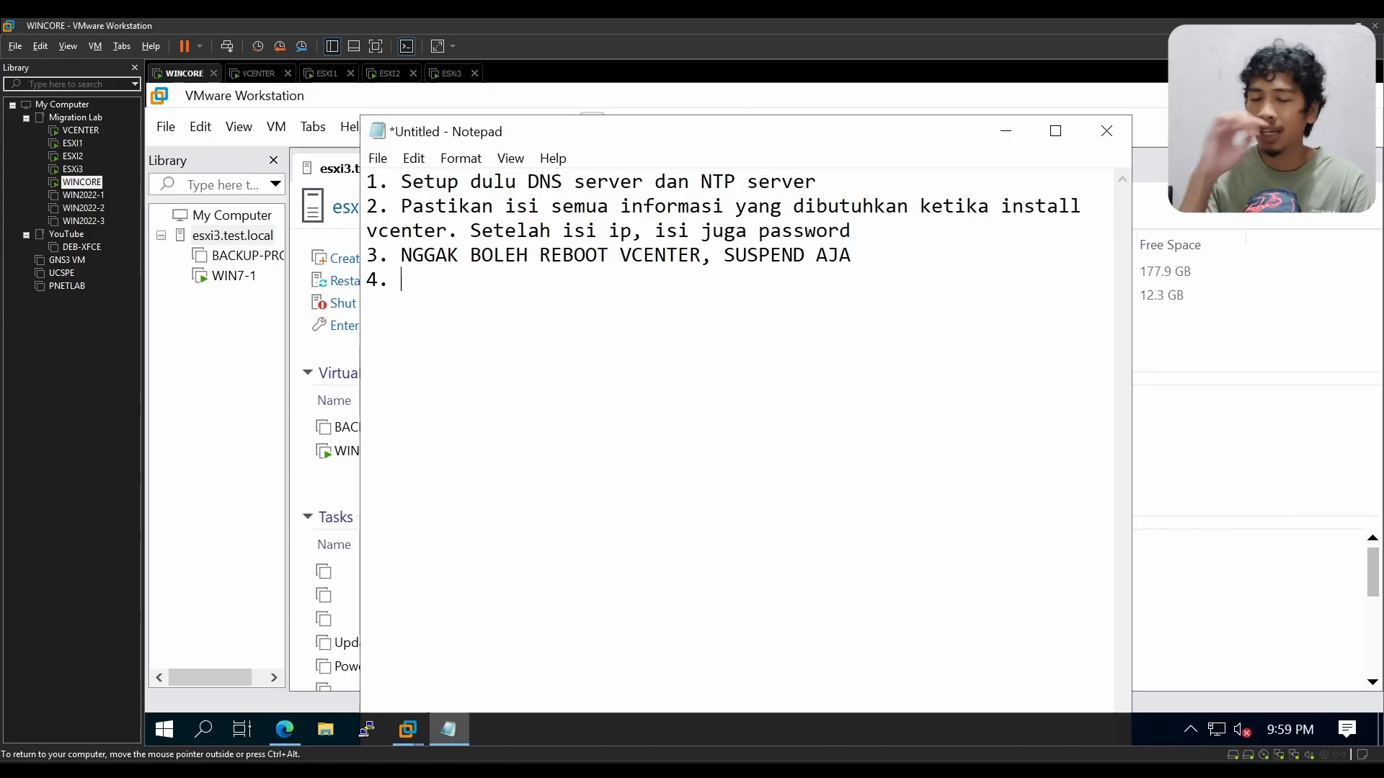
{"action": "type", "text": " HARD DIsk"}
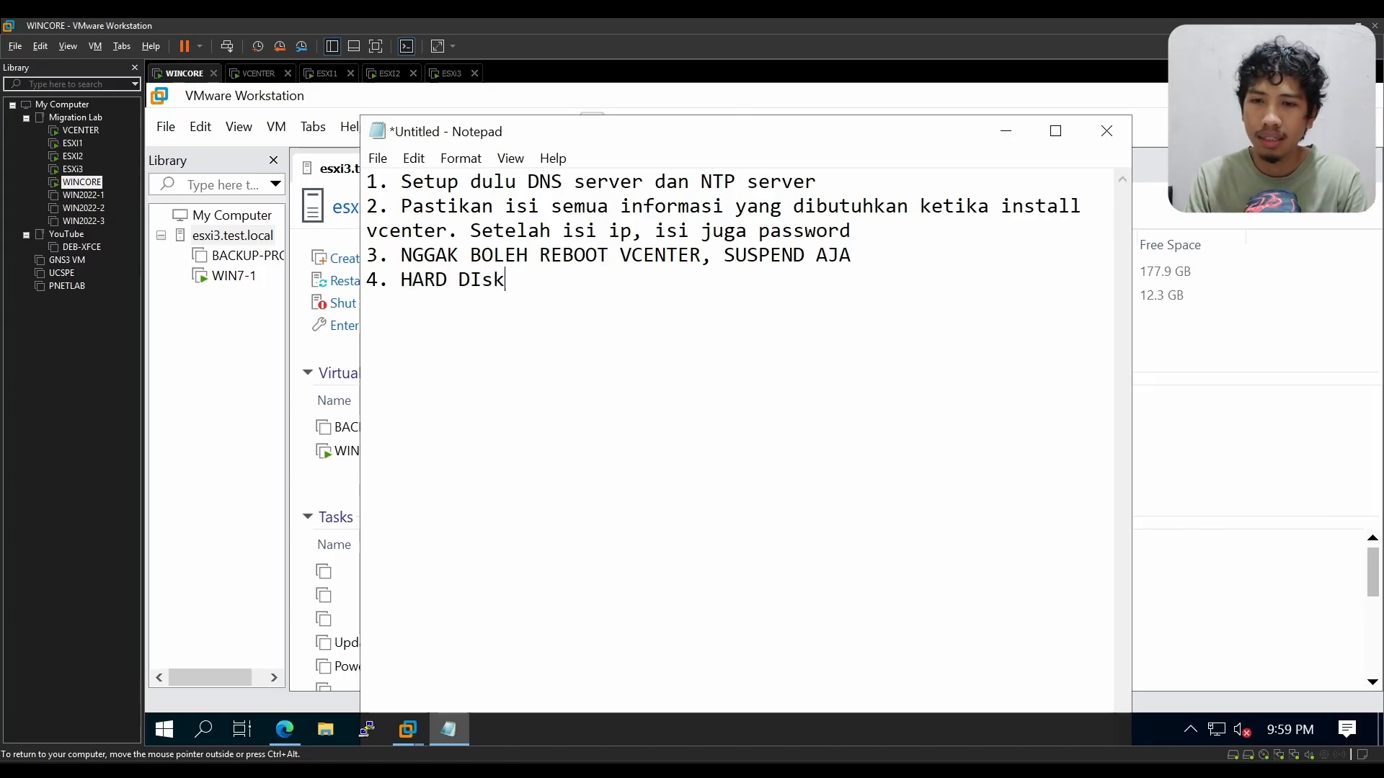
{"action": "key", "text": "BackSpace"}
{"action": "key", "text": "BackSpace"}
{"action": "key", "text": "BackSpace"}
{"action": "type", "text": "isk pakai "}
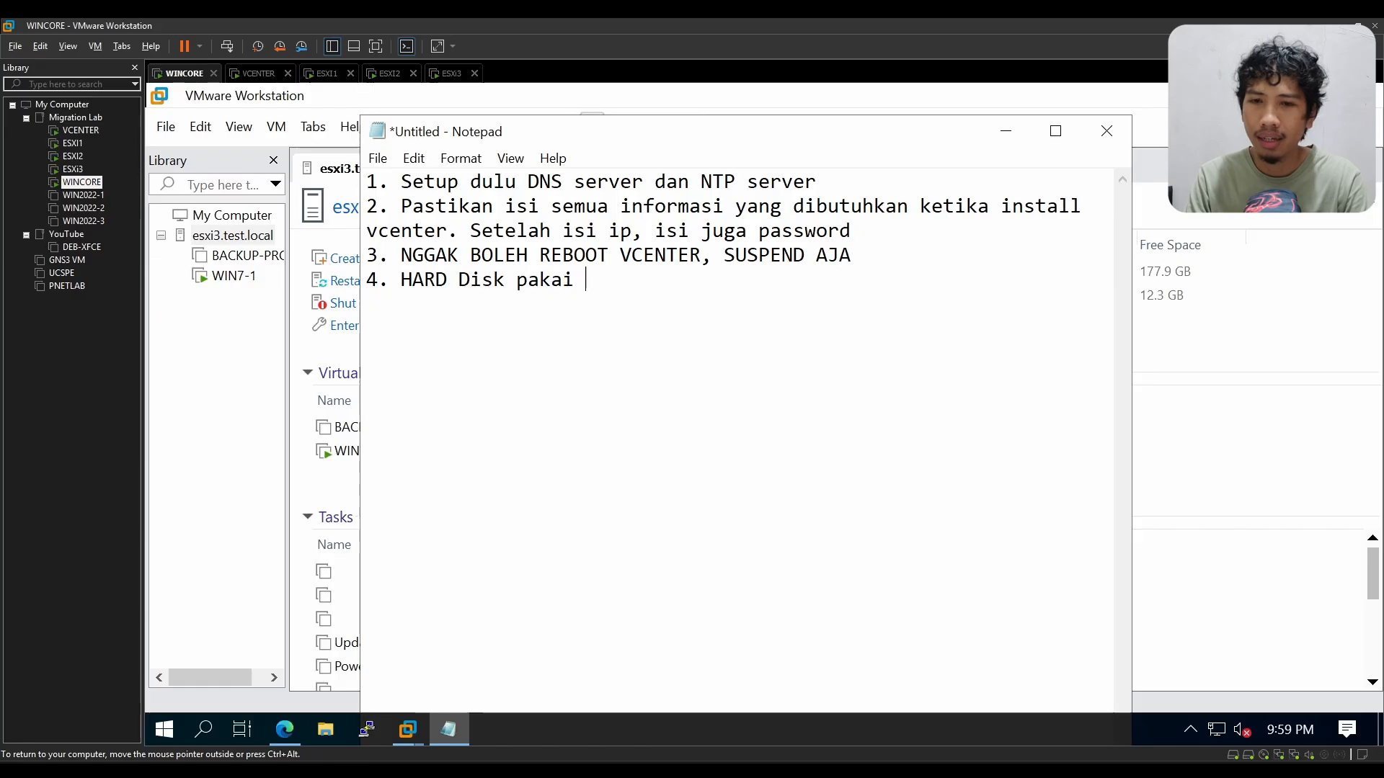
{"action": "type", "text": "SCSI"}
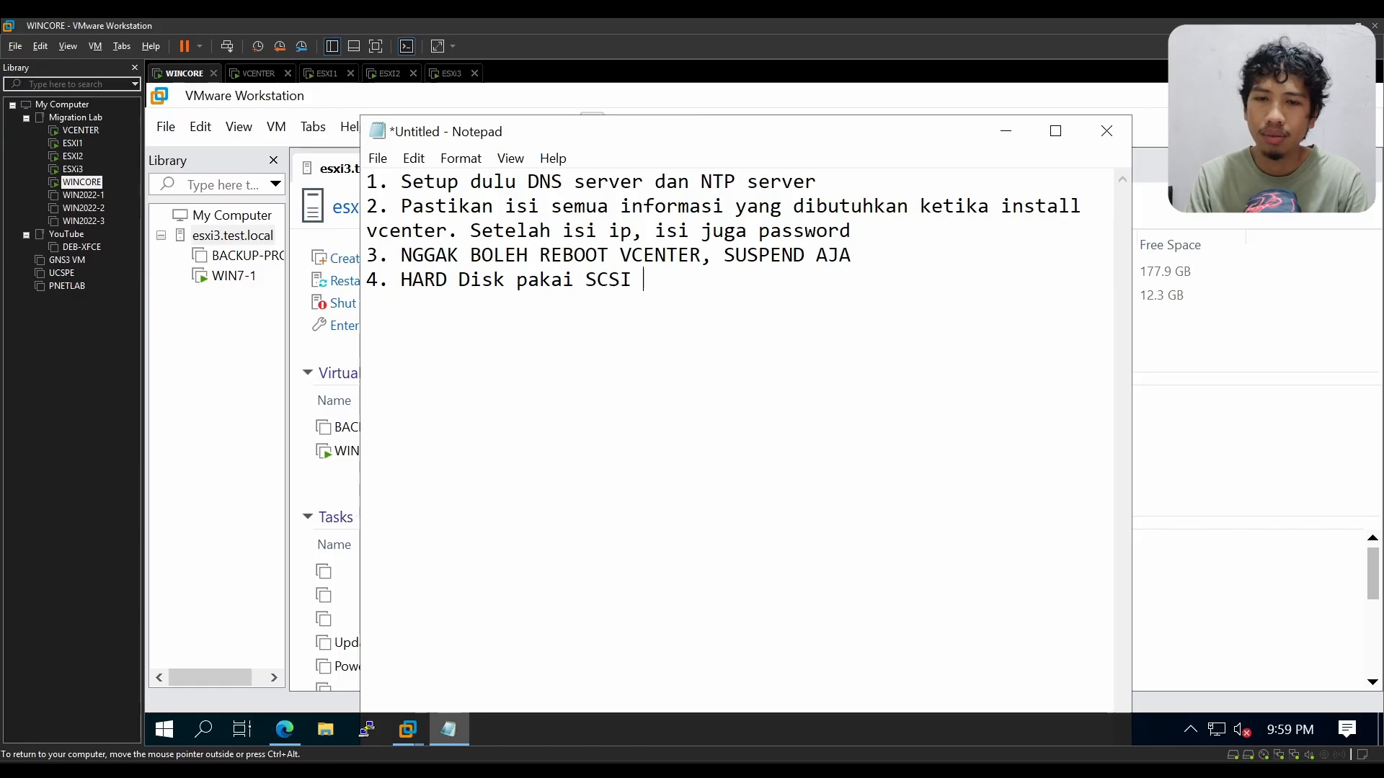
{"action": "type", "text": " untuk "}
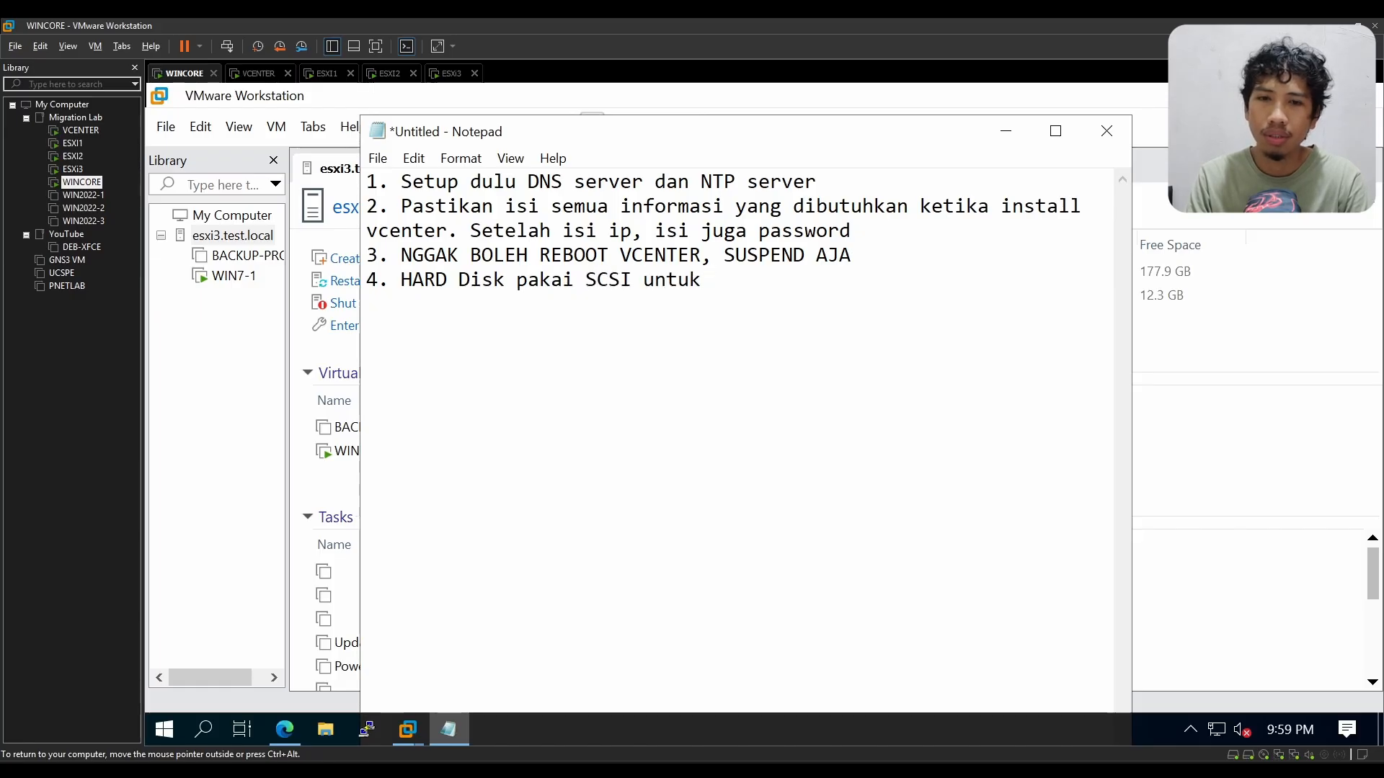
{"action": "type", "text": "sotr"}
{"action": "key", "text": "BackSpace"}
{"action": "key", "text": "BackSpace"}
{"action": "key", "text": "BackSpace"}
{"action": "type", "text": "torage "}
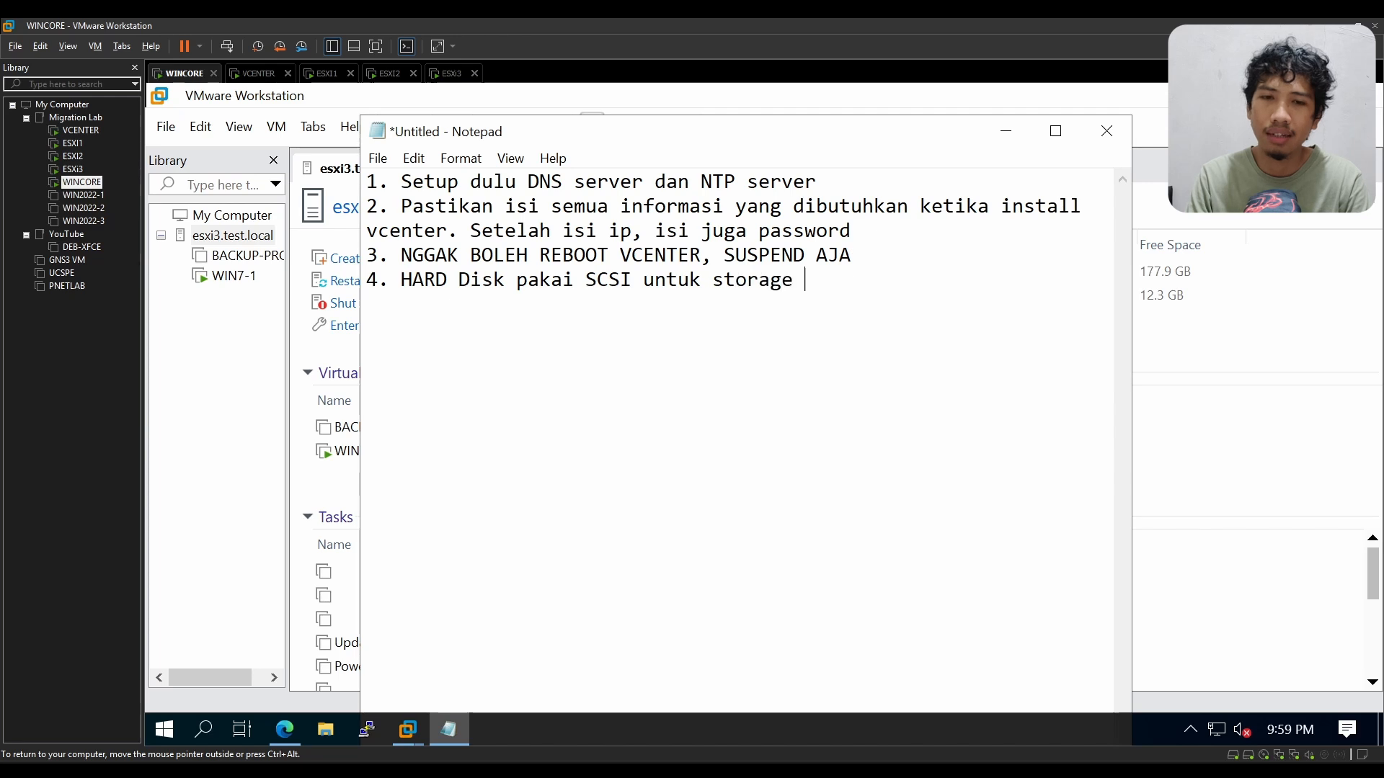
{"action": "type", "text": "V"}
{"action": "key", "text": "BackSpace"}
{"action": "type", "text": "vSAN"}
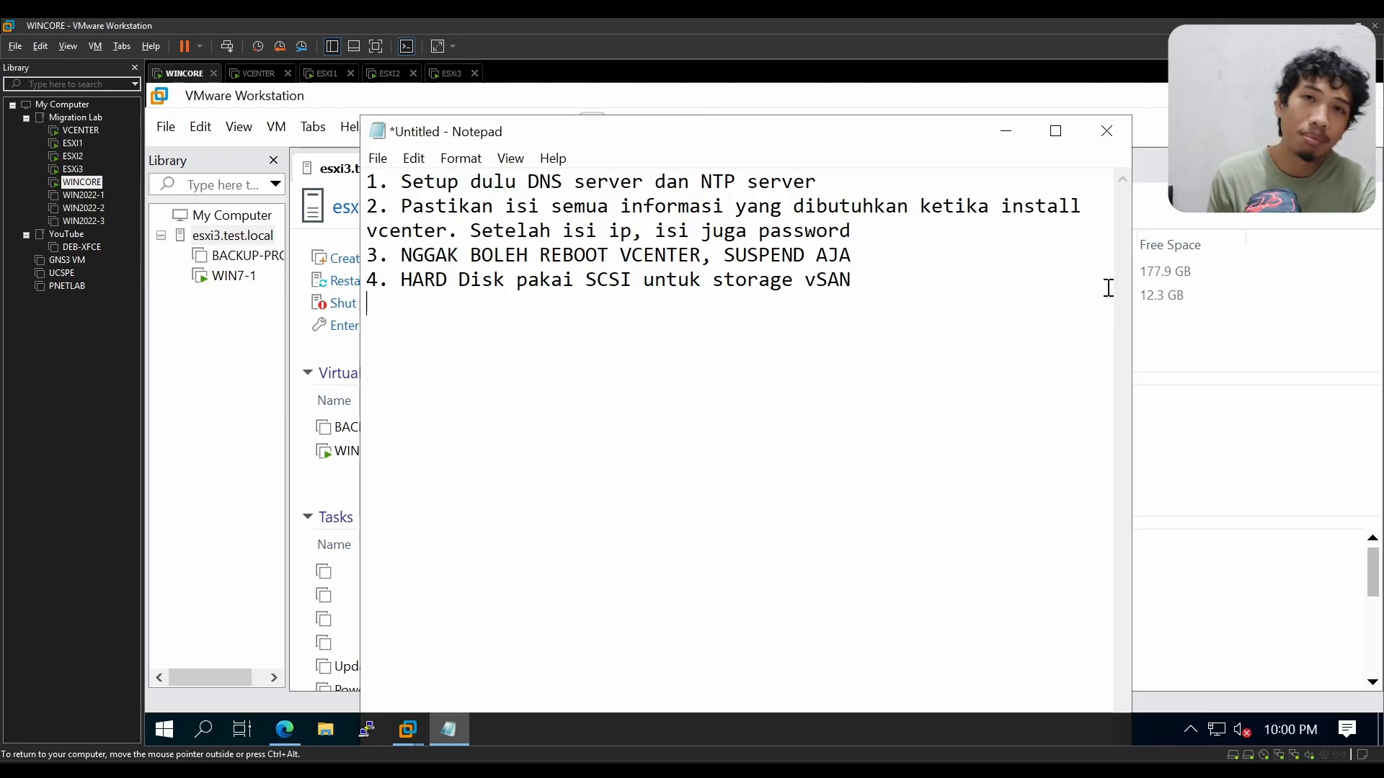
Step: Add the fifth note line "5. ESXi bisa di reboot"
{"action": "type", "text": "5. "}
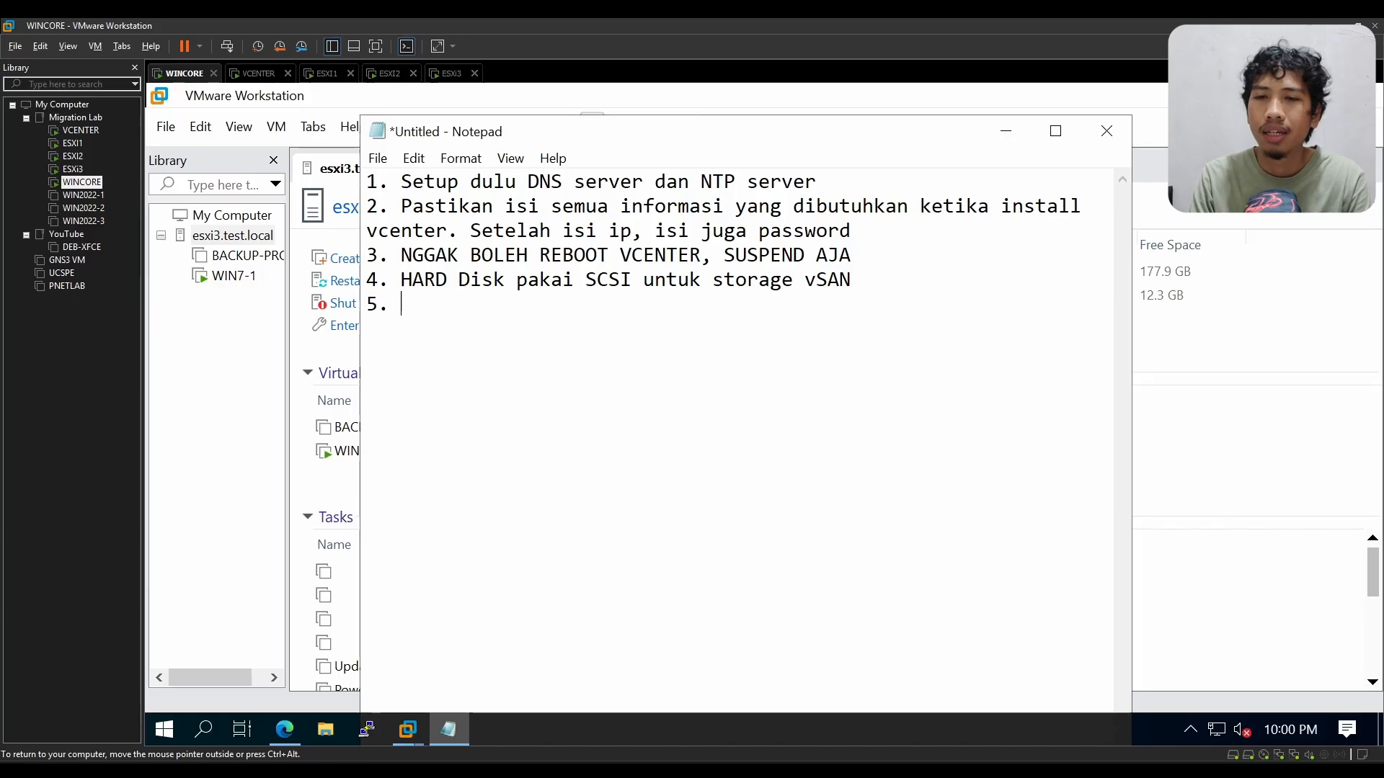
{"action": "type", "text": "EsSXi "}
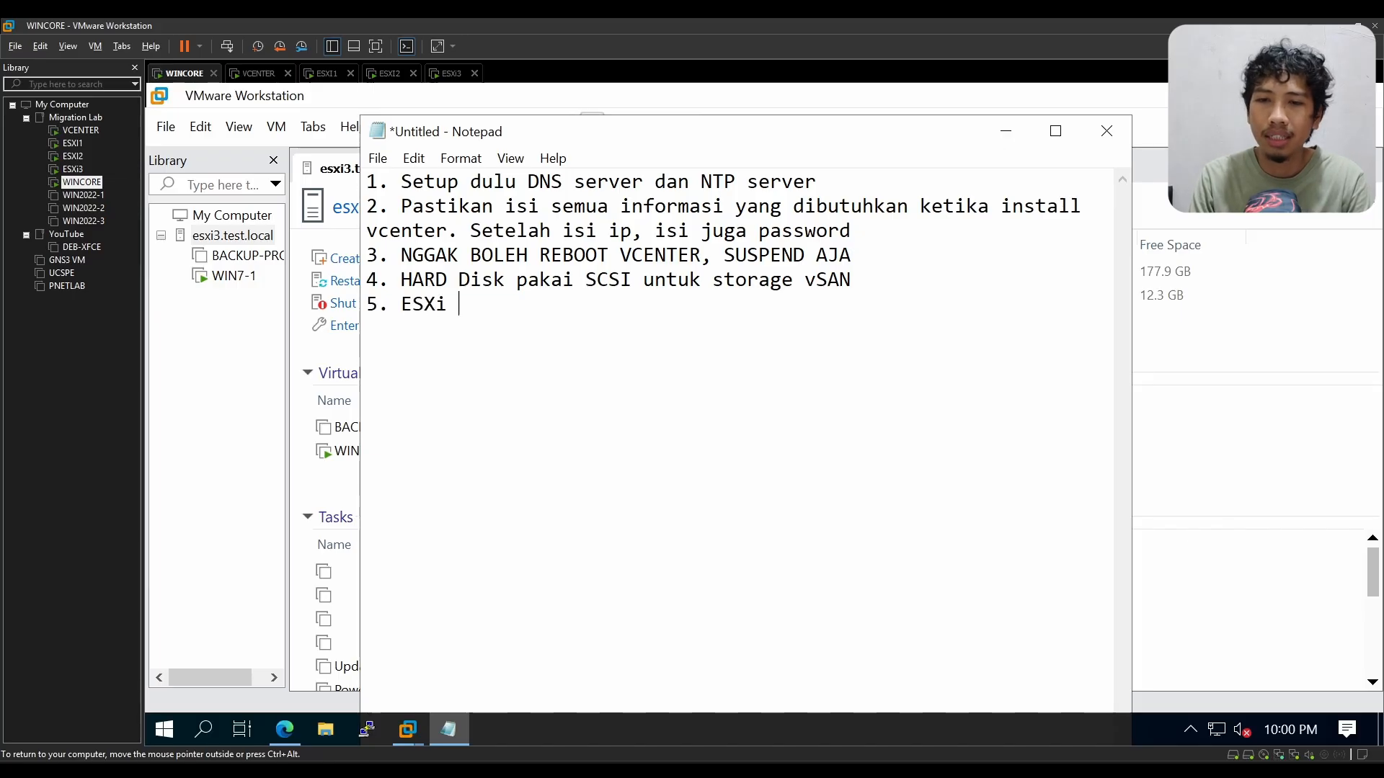
{"action": "type", "text": "bisa di reboot"}
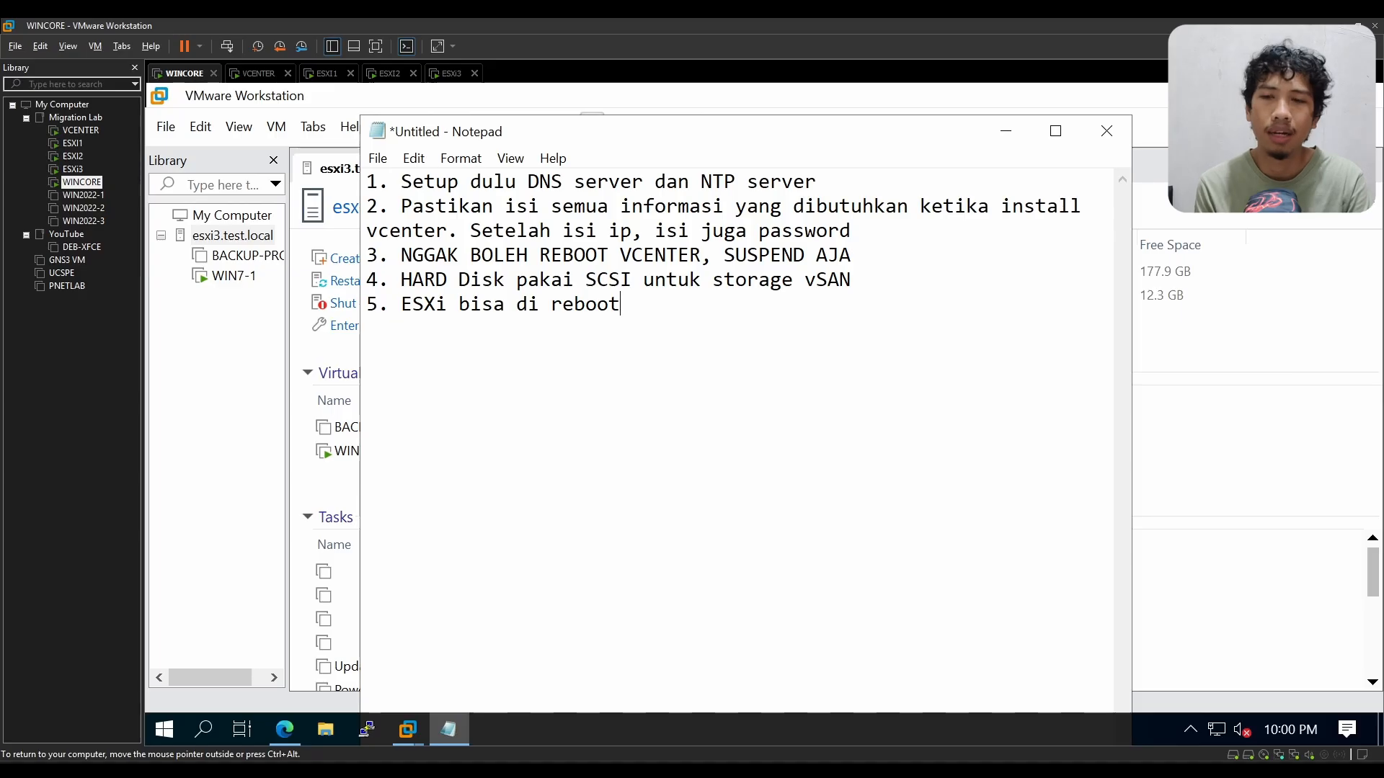
Step: Start a sixth note line with the number "6." below the ESXi reboot note
{"action": "key", "text": "Return"}
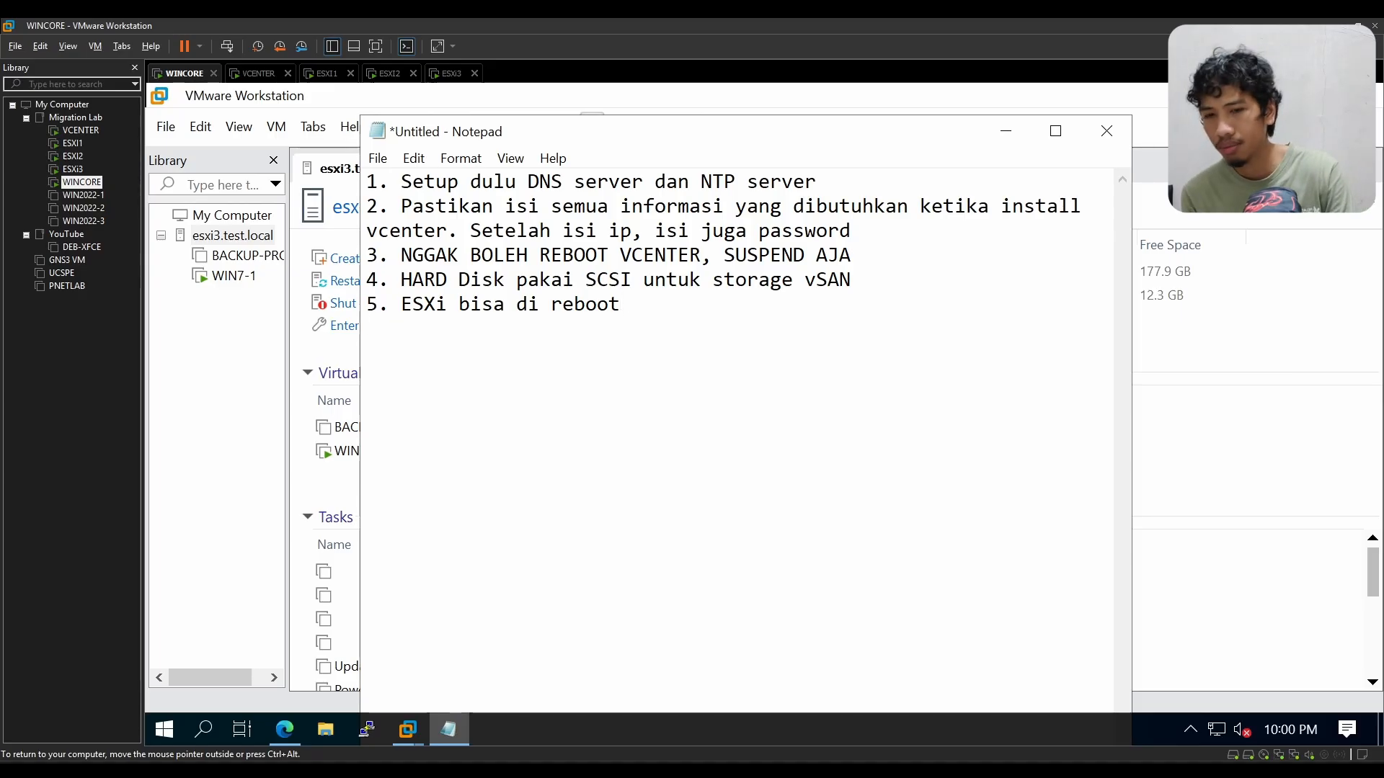
{"action": "type", "text": "6,"}
{"action": "key", "text": "BackSpace"}
{"action": "type", "text": "."}
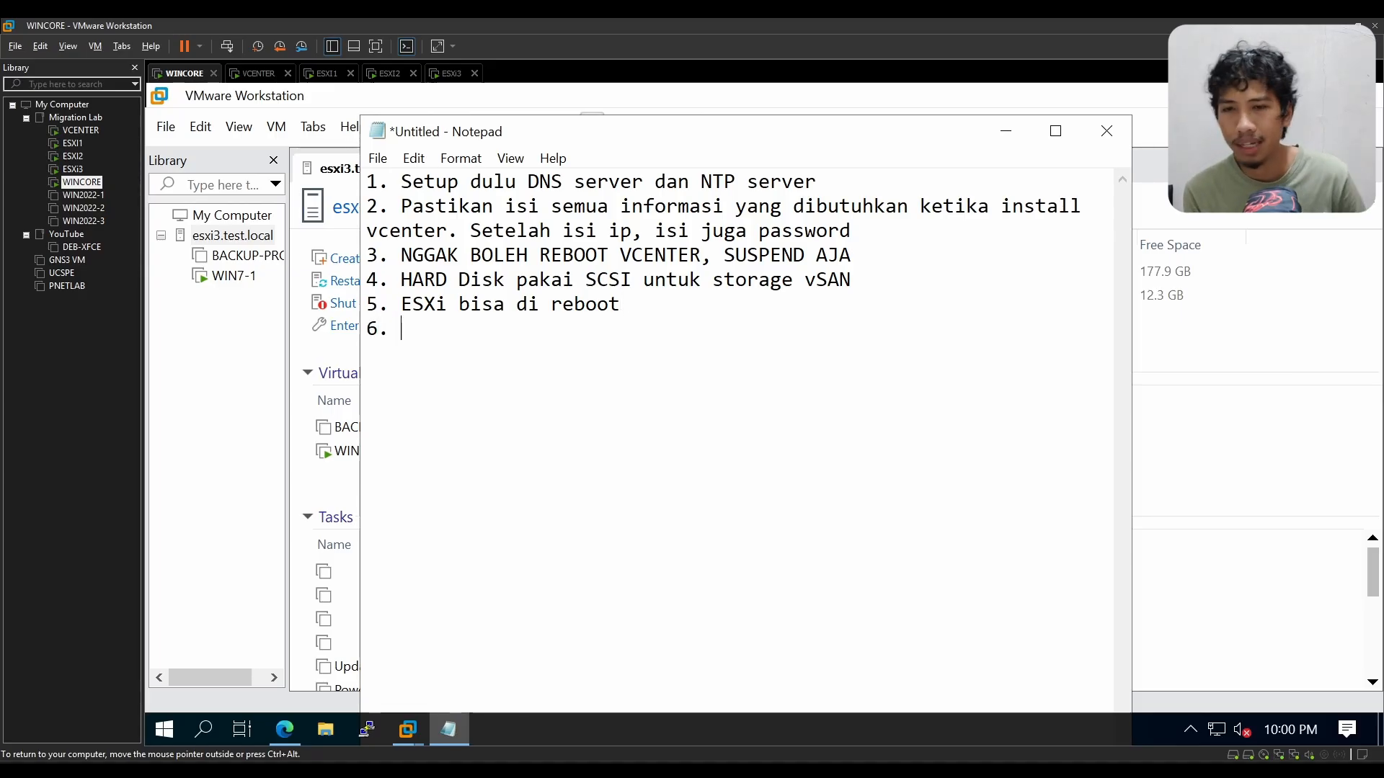